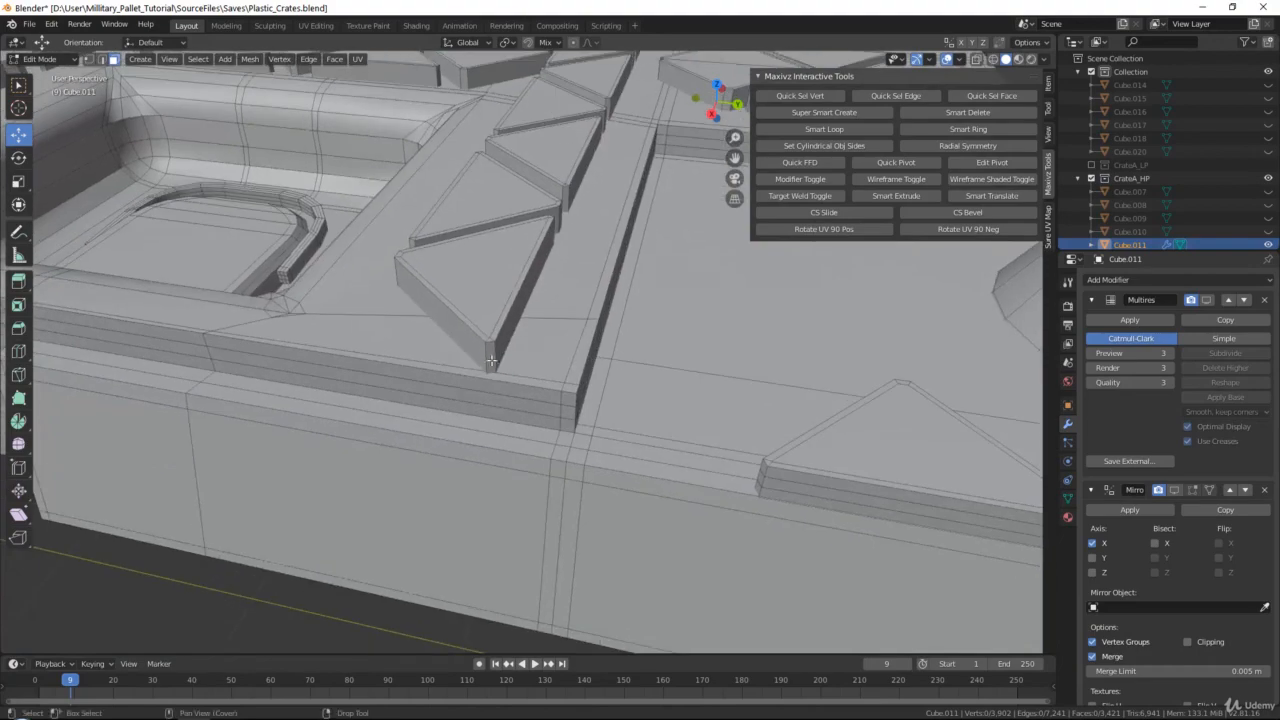
Add two edge loops around the side walls of the first triangular studs on the rib beside the handle recess
click(490, 355)
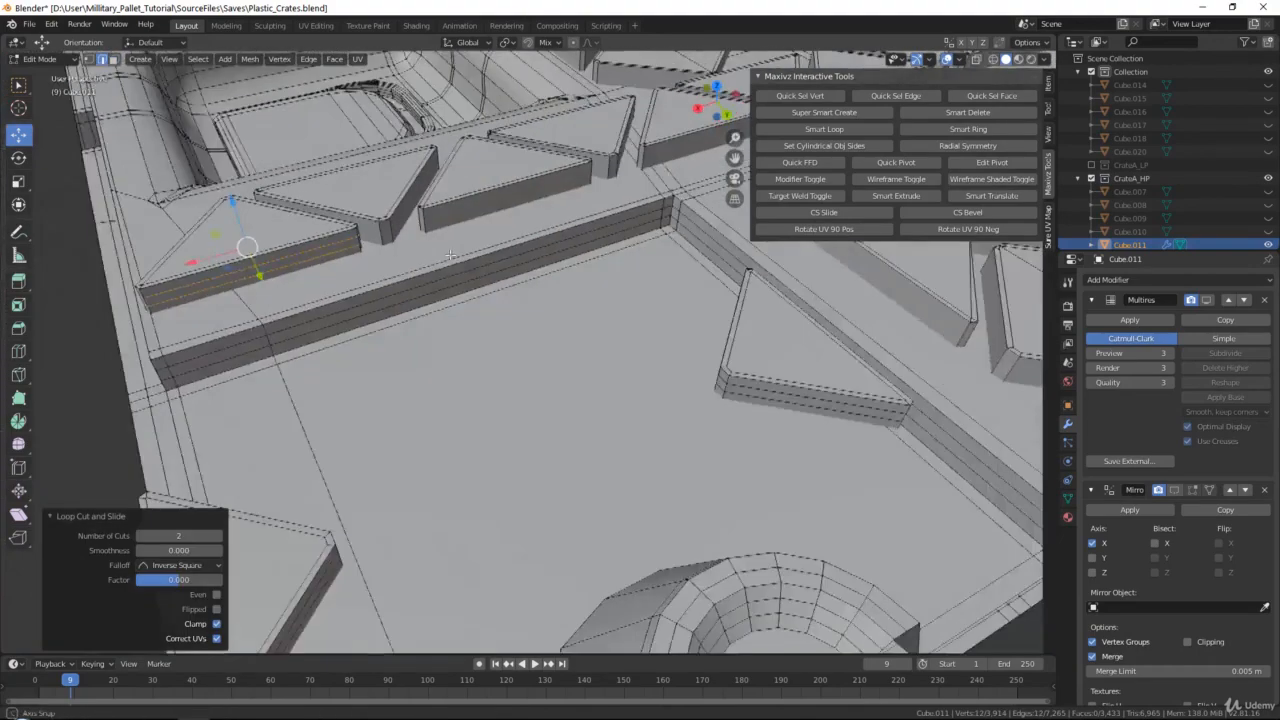
click(368, 236)
key(ctrl+r)
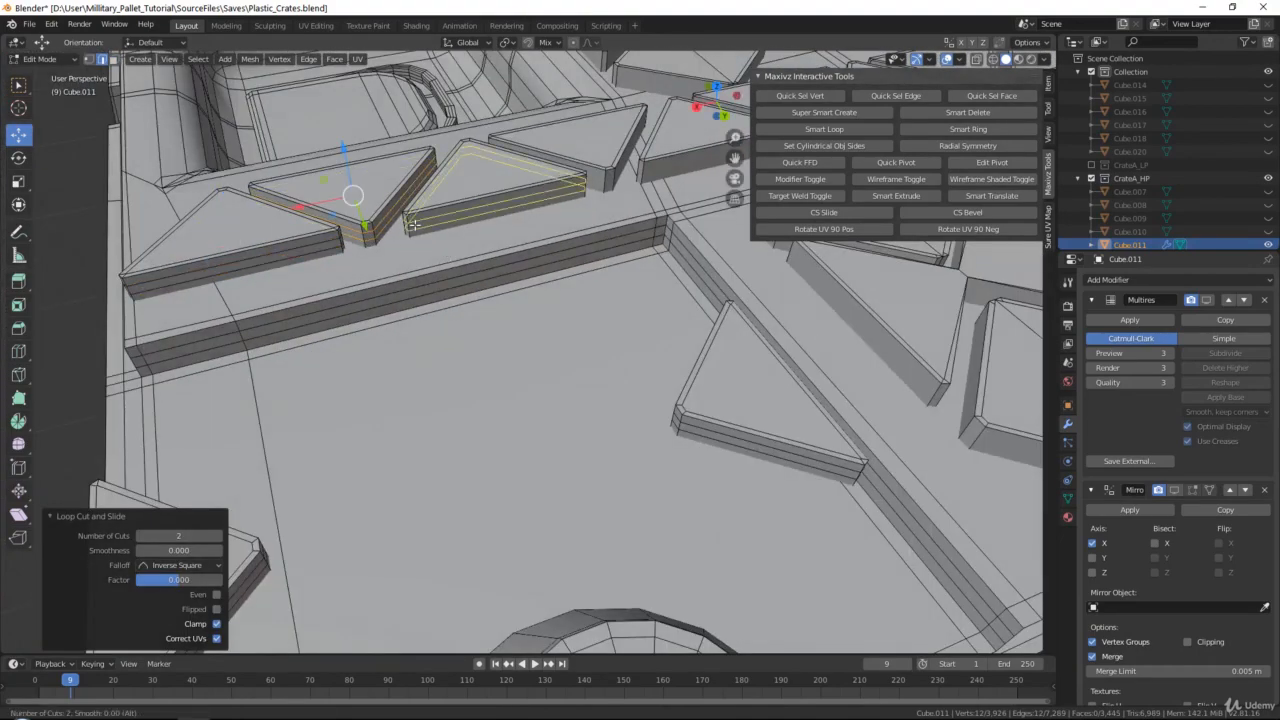
click(418, 222)
key(ctrl+r)
click(493, 270)
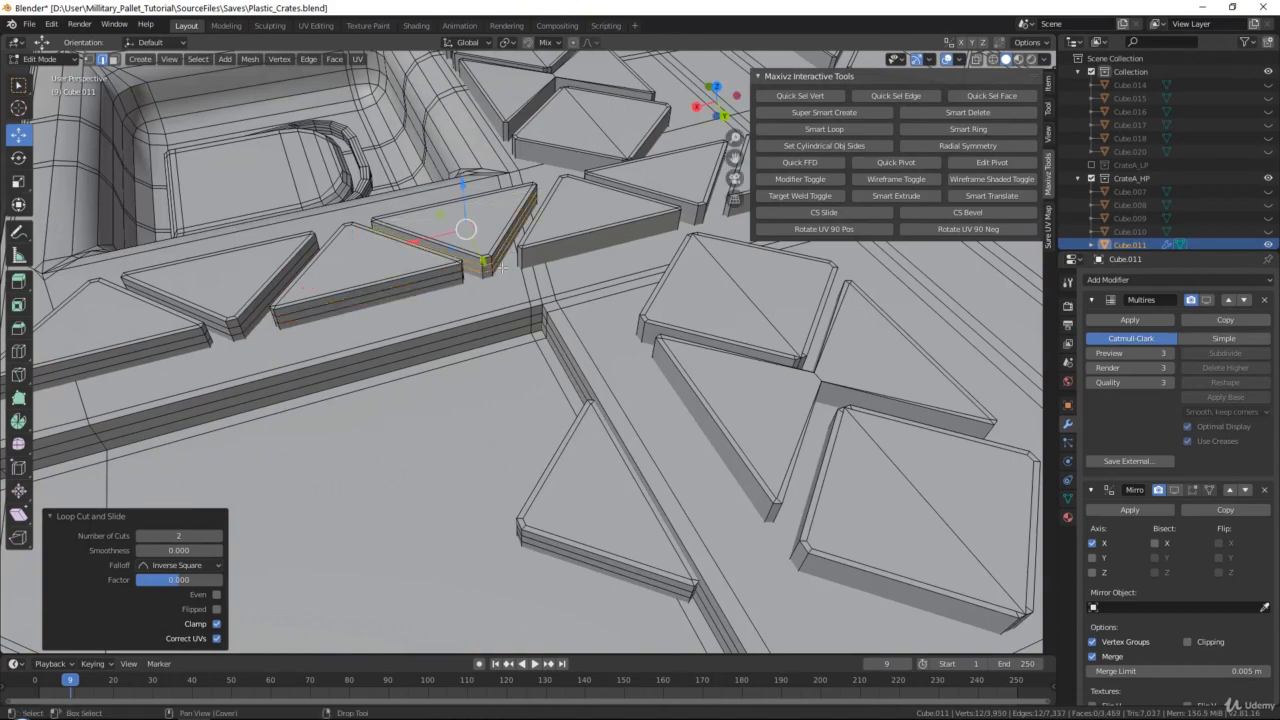
Add two edge loops around the sides of each next triangular stud along the middle of the same rib
click(520, 258)
middle_drag(520, 258, 372, 284)
key(ctrl+r)
click(458, 296)
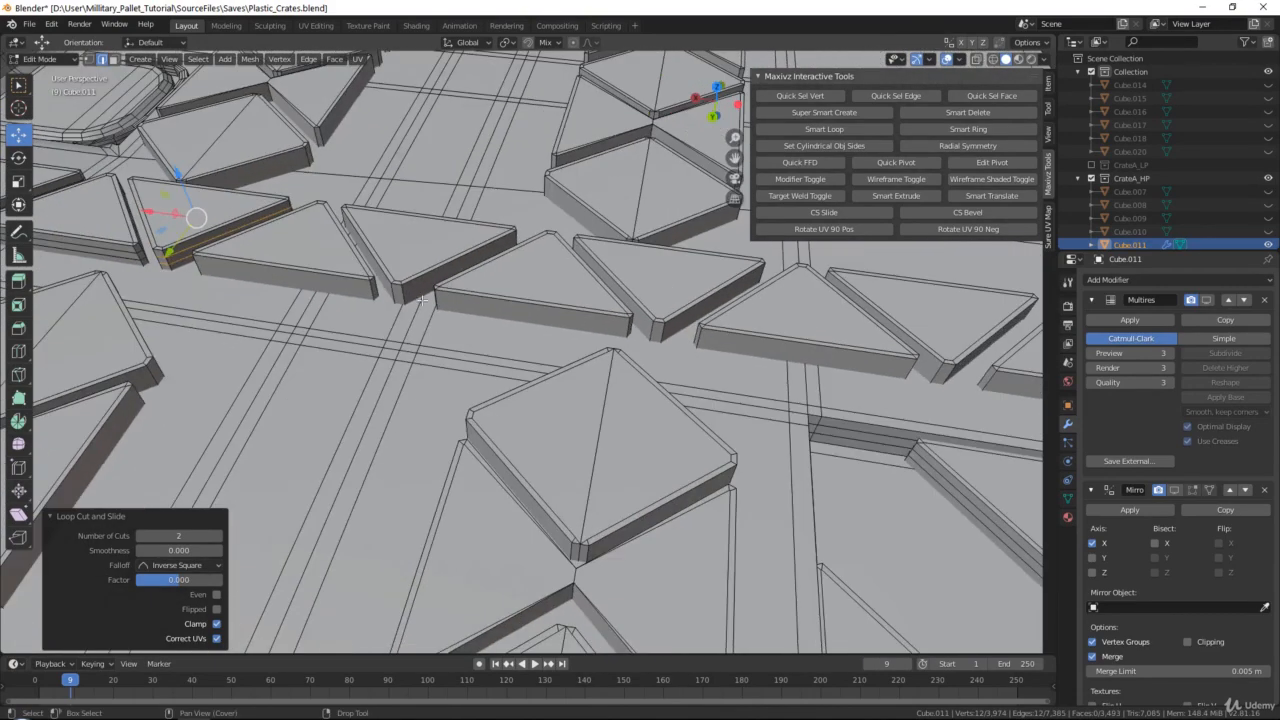
key(ctrl+r)
click(372, 284)
key(ctrl+r)
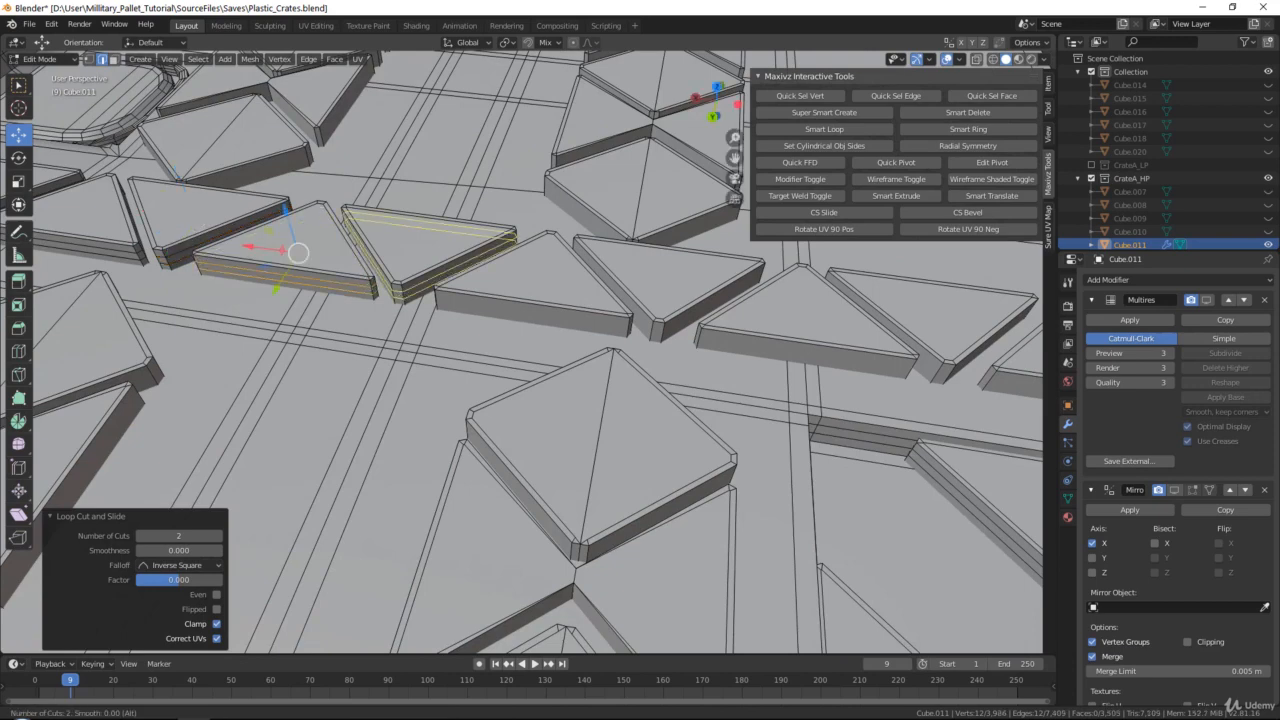
click(405, 294)
click(628, 330)
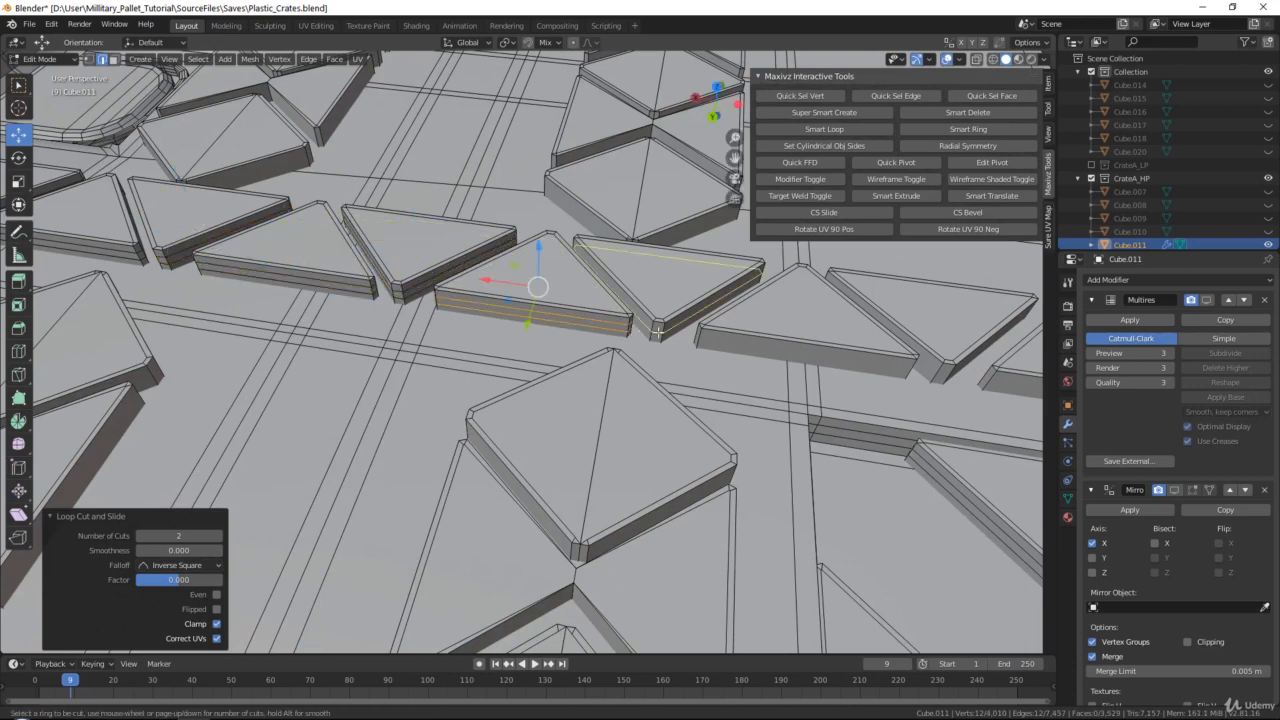
Add two edge loops around the sides of the remaining triangular studs at the outer end of the rib
middle_drag(628, 330, 220, 305)
key(ctrl+r)
scroll(275, 312, up, 1)
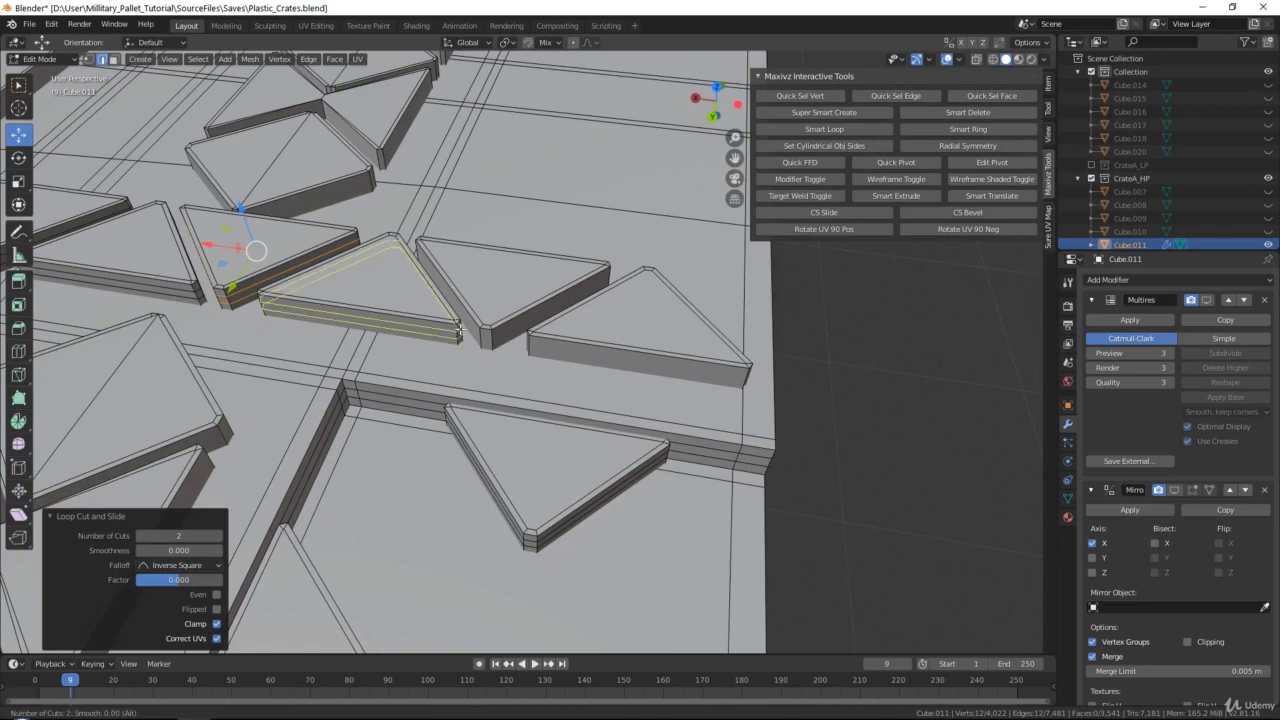
click(275, 312)
right_click(275, 312)
key(ctrl+r)
click(492, 345)
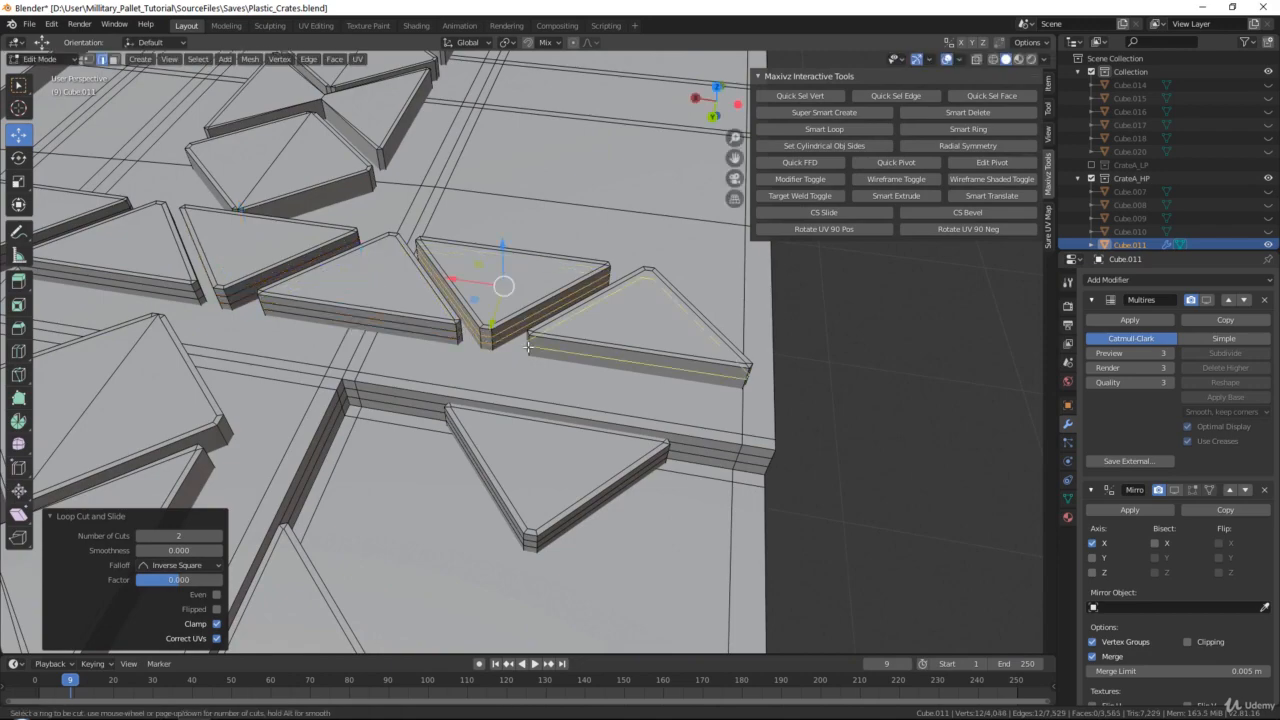
right_click(493, 347)
Select the two rows of diamond and triangle studs on the panel beside the handle section, extend to all linked geometry, and delete them
shift+middle_drag(560, 325, 900, 340)
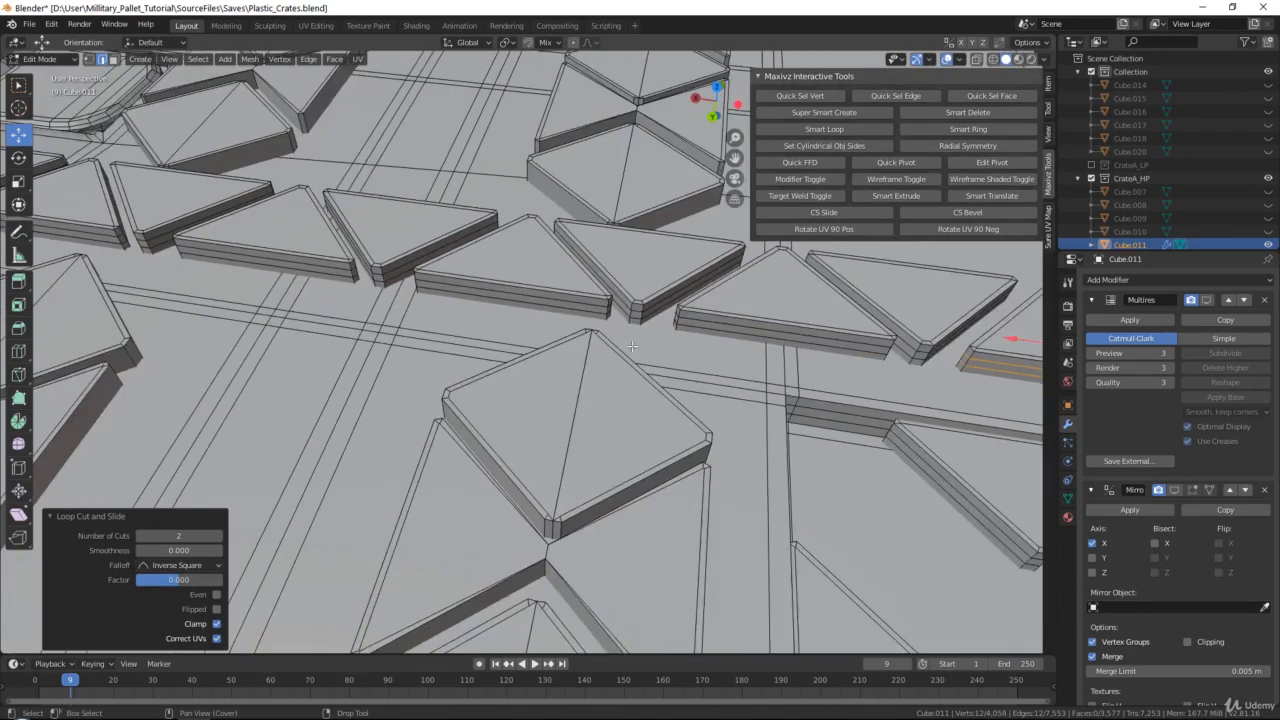
scroll(522, 352, down, 8)
middle_drag(315, 355, 744, 337)
scroll(740, 336, up, 3)
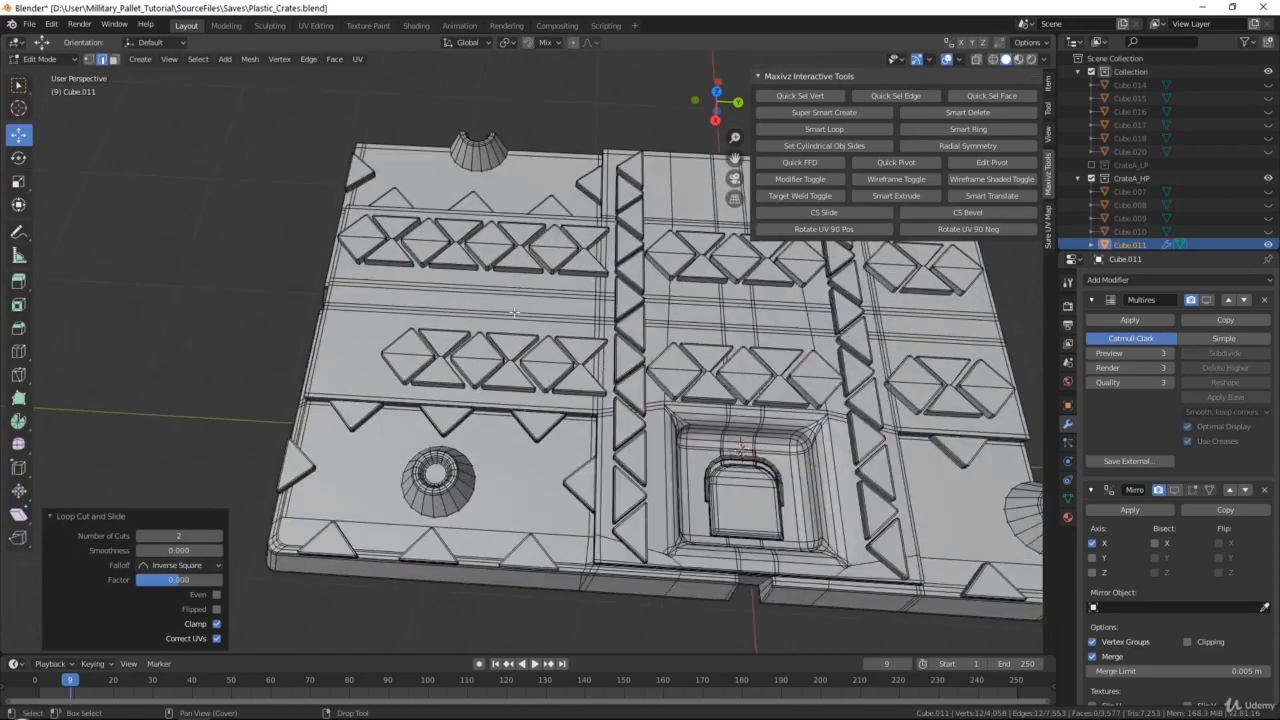
middle_drag(480, 325, 534, 321)
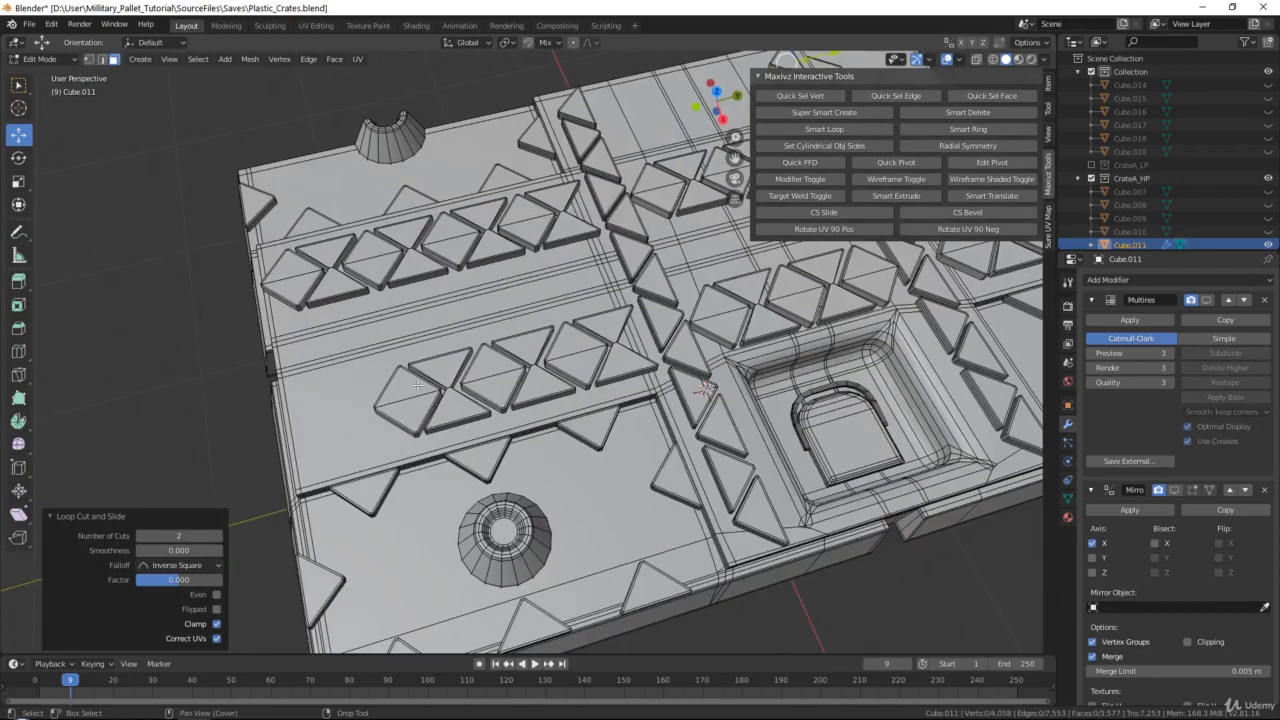
click(417, 386)
scroll(461, 364, up, 3)
shift+click(395, 376)
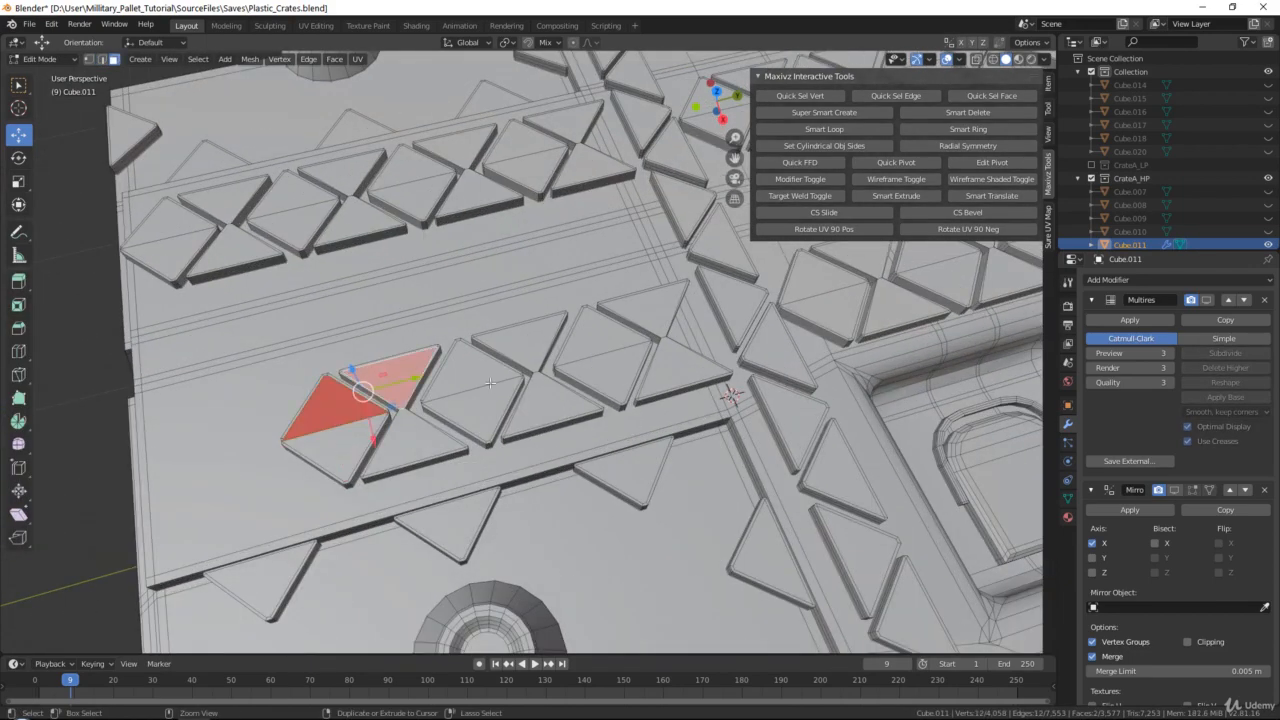
shift+click(478, 372)
shift+click(524, 338)
shift+click(608, 374)
shift+click(659, 307)
shift+click(594, 166)
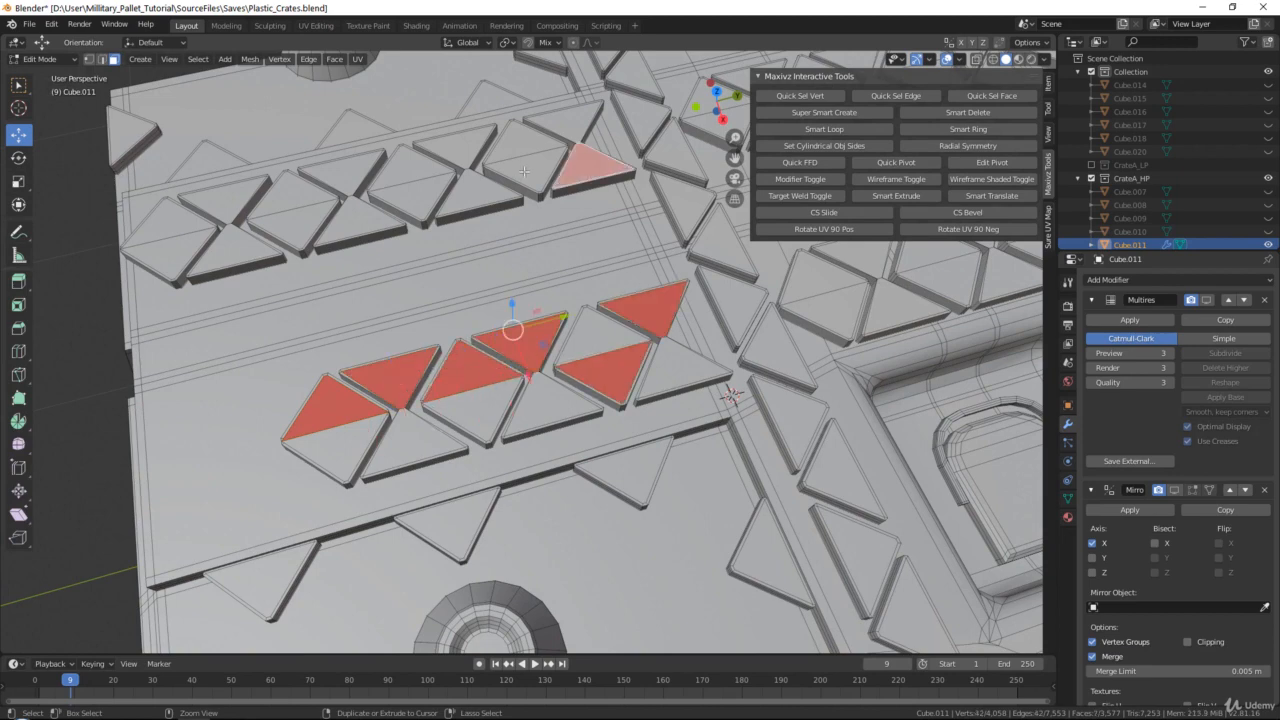
shift+click(525, 170)
shift+click(478, 192)
shift+click(376, 186)
shift+click(340, 170)
shift+click(293, 218)
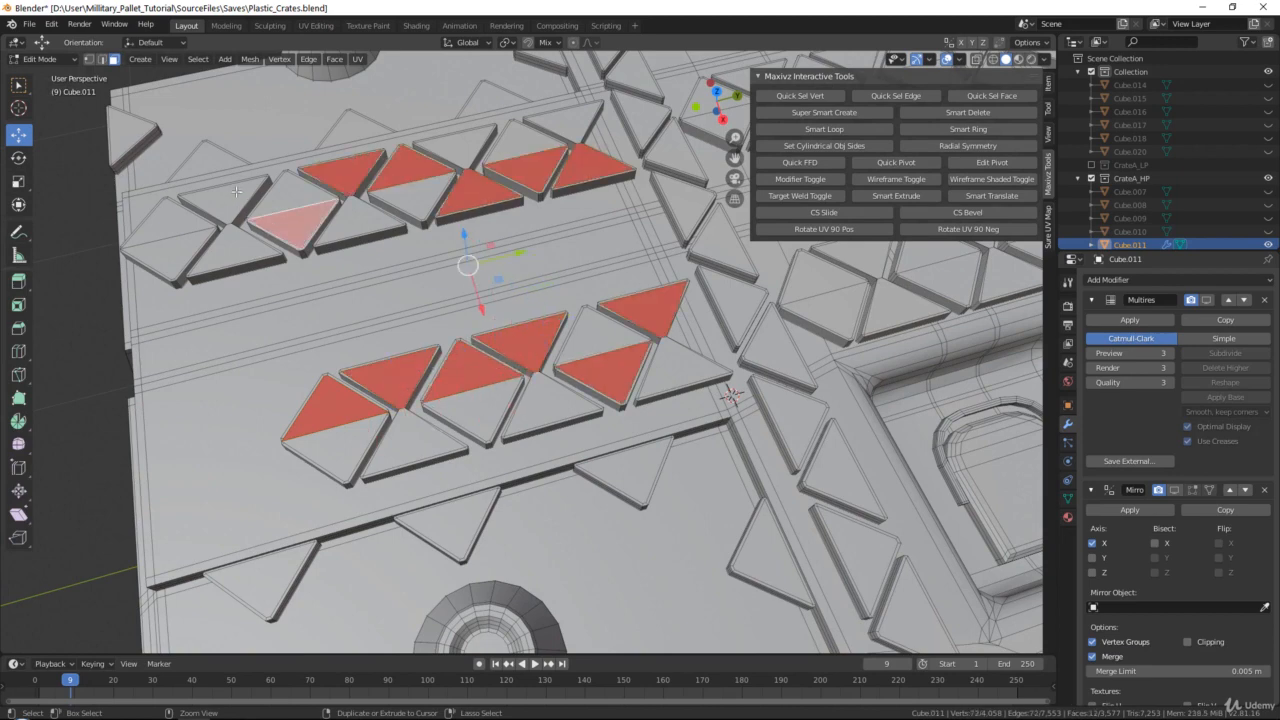
shift+click(225, 196)
shift+click(179, 230)
key(ctrl+l)
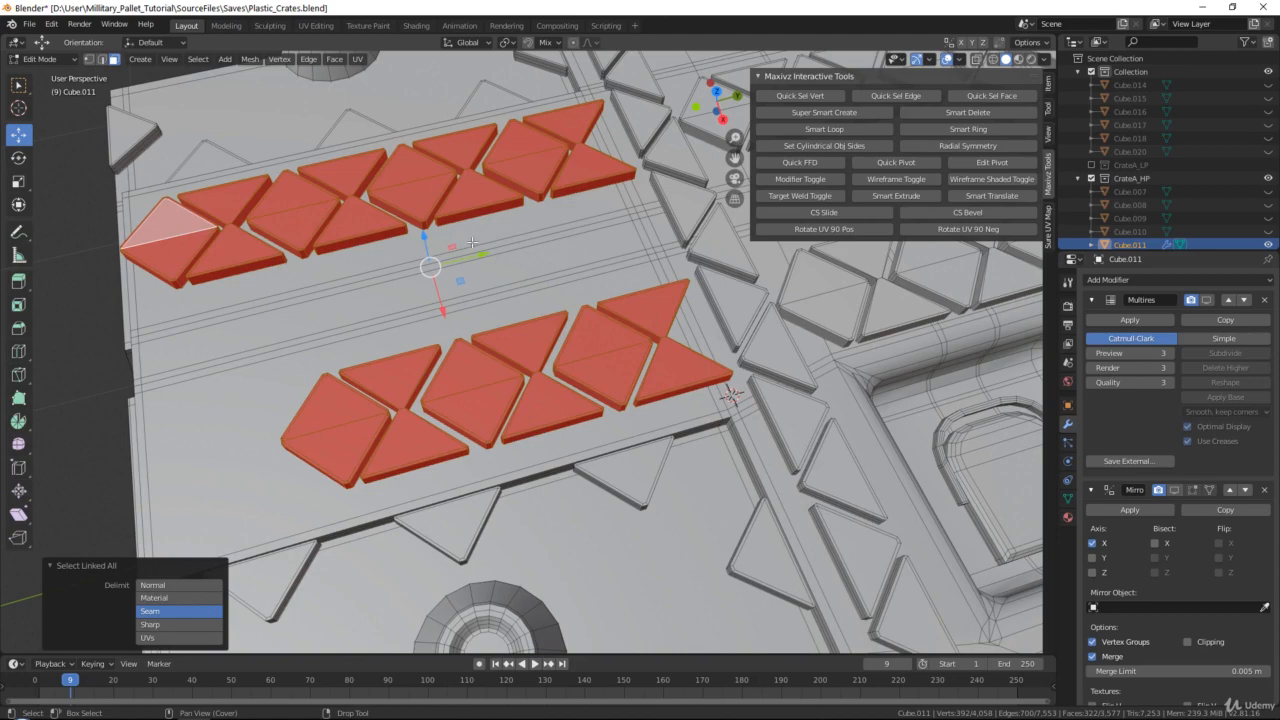
key(Delete)
Select the stud rows on the handle section and on the narrow panel beside it, including their linked geometry, and delete them
shift+middle_drag(650, 263, 385, 346)
click(251, 459)
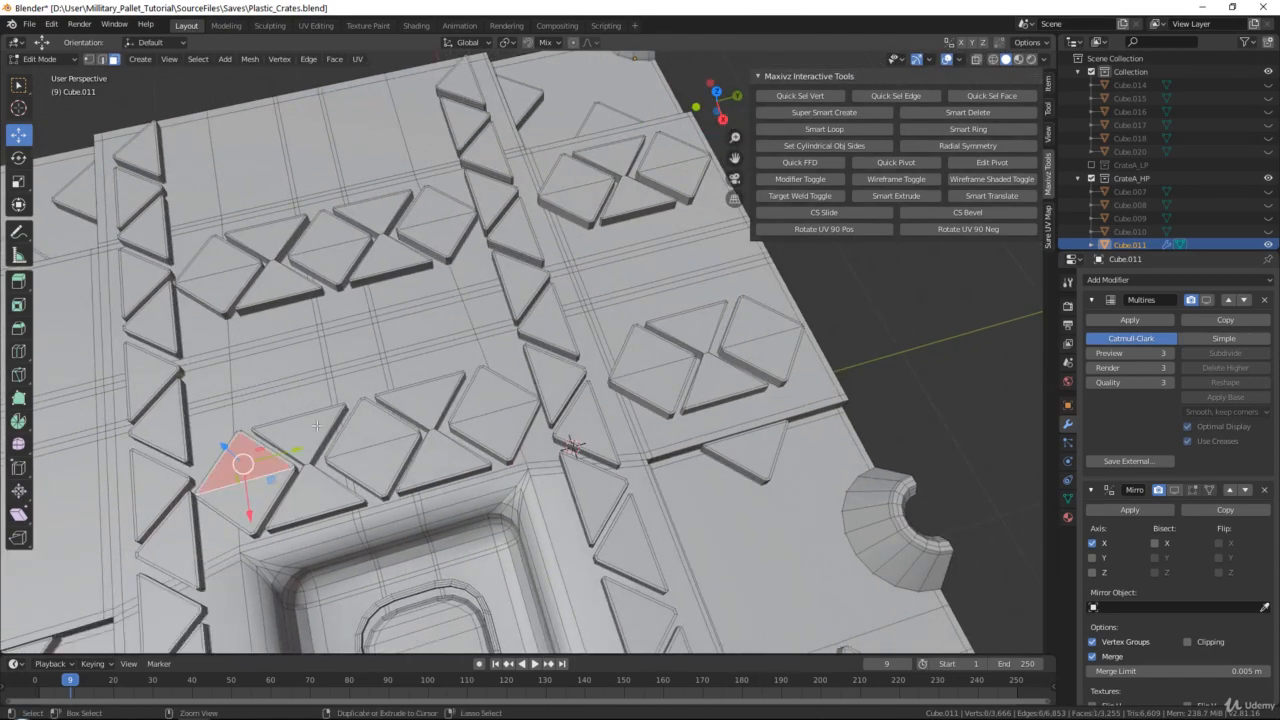
shift+click(300, 428)
shift+click(370, 425)
shift+click(420, 400)
shift+click(492, 392)
shift+click(440, 205)
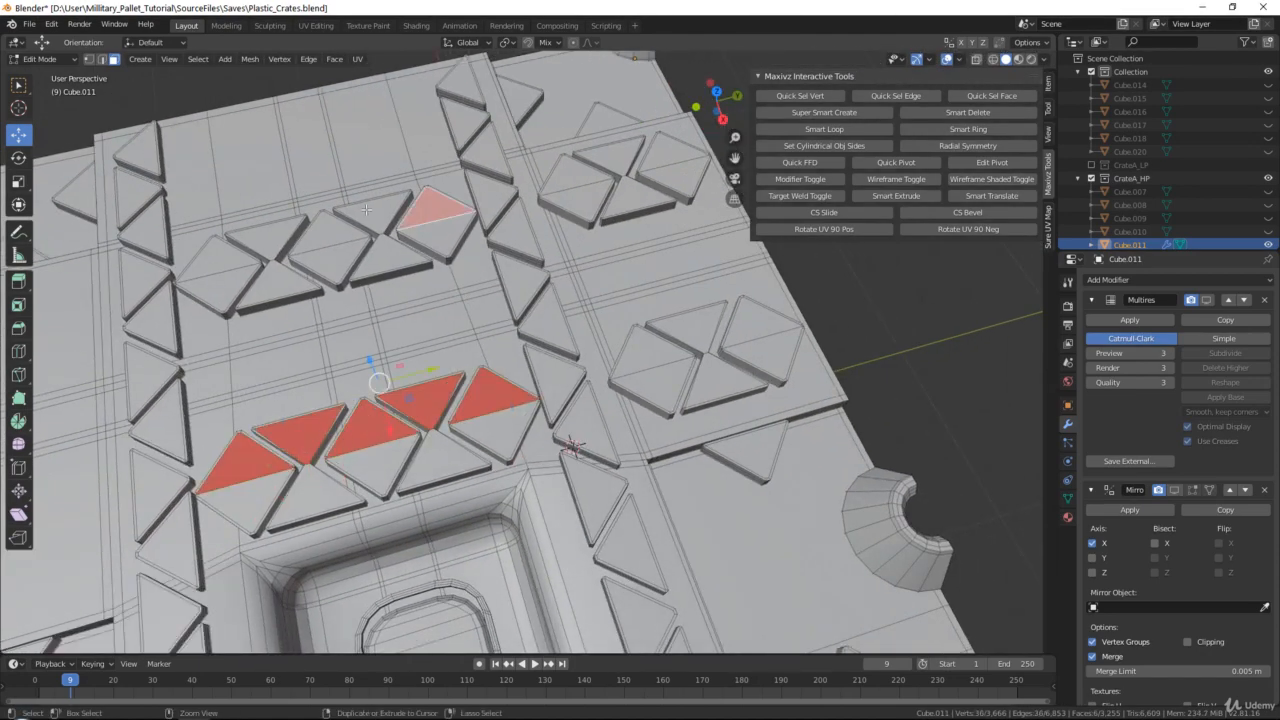
shift+click(367, 212)
shift+click(330, 234)
shift+click(266, 238)
shift+click(215, 260)
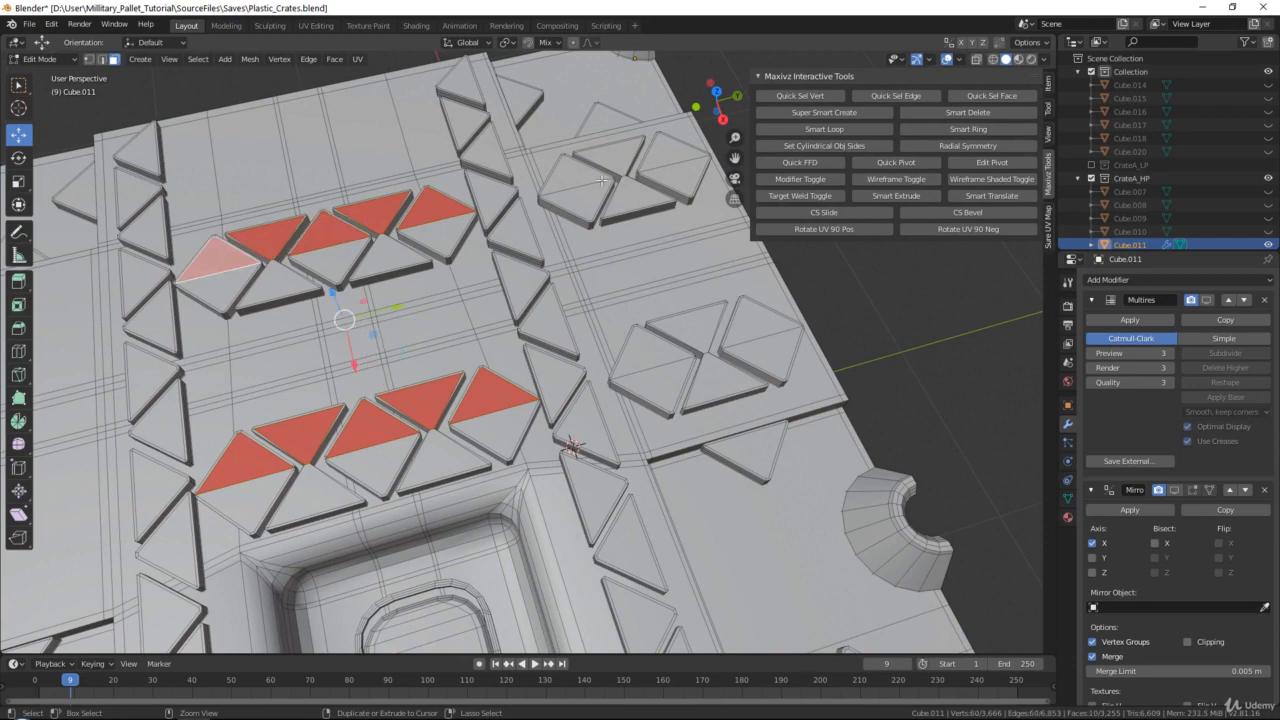
shift+click(576, 198)
shift+click(608, 155)
shift+click(672, 176)
shift+click(648, 378)
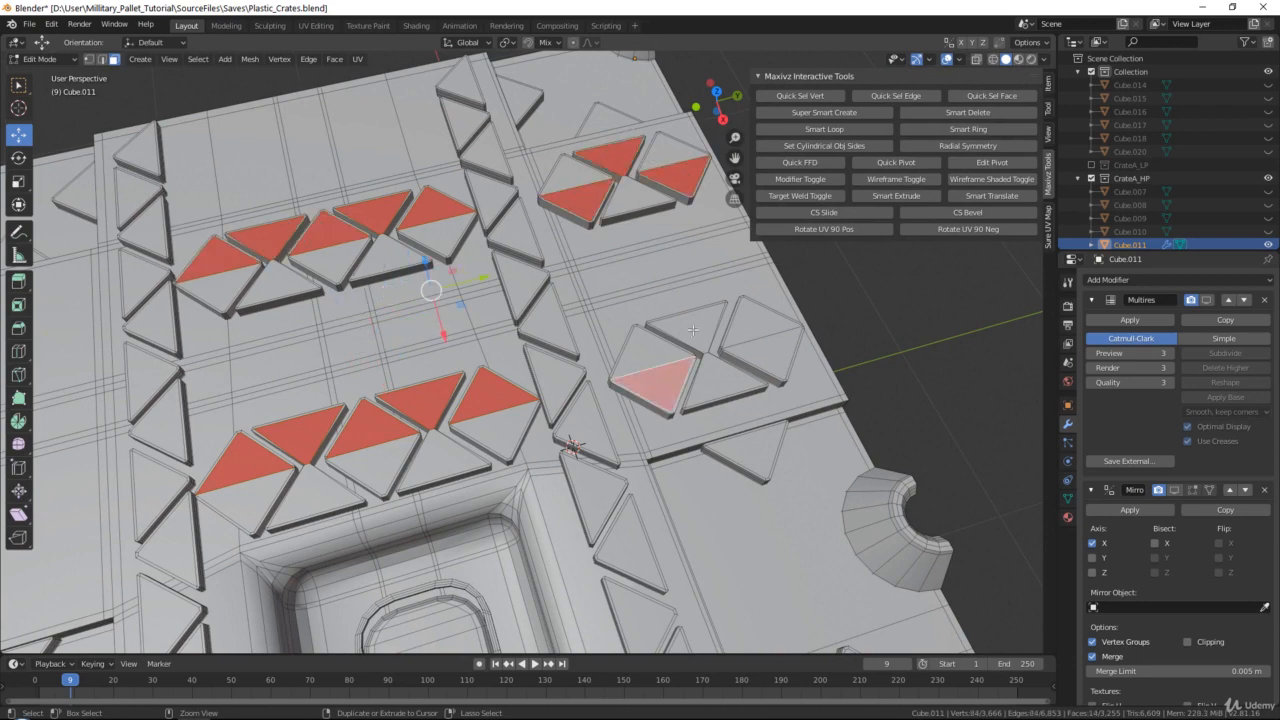
shift+click(693, 330)
shift+click(745, 328)
key(ctrl+l)
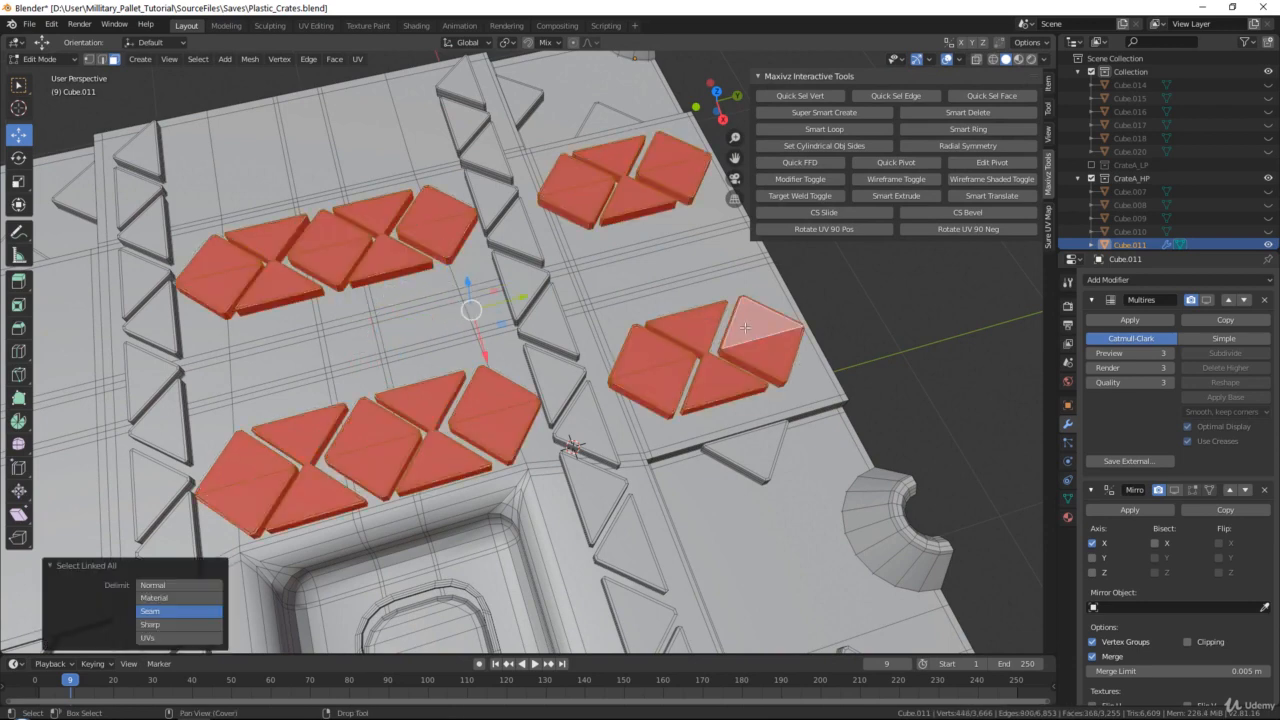
key(Delete)
Return to Object Mode and unhide all hidden objects
key(Tab)
scroll(781, 325, down, 3)
mouse_move(781, 325)
middle_down()
mouse_move(676, 340)
mouse_move(791, 304)
middle_up()
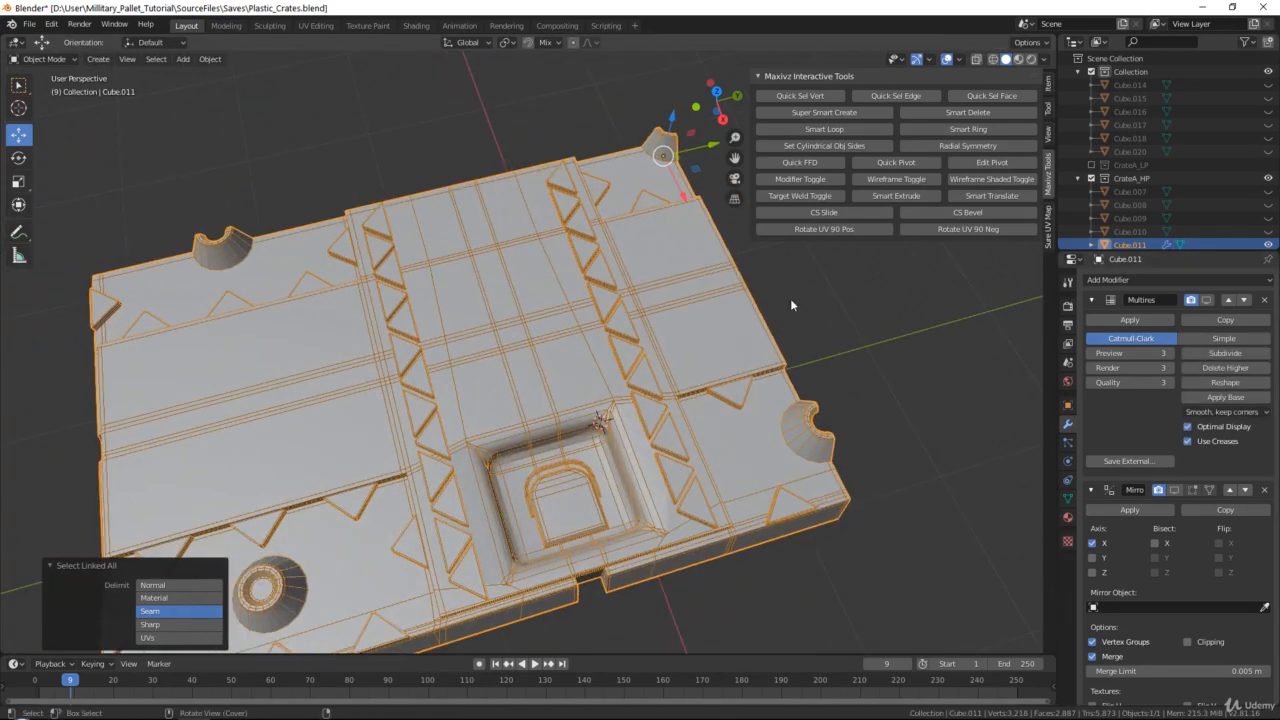
key(alt+h)
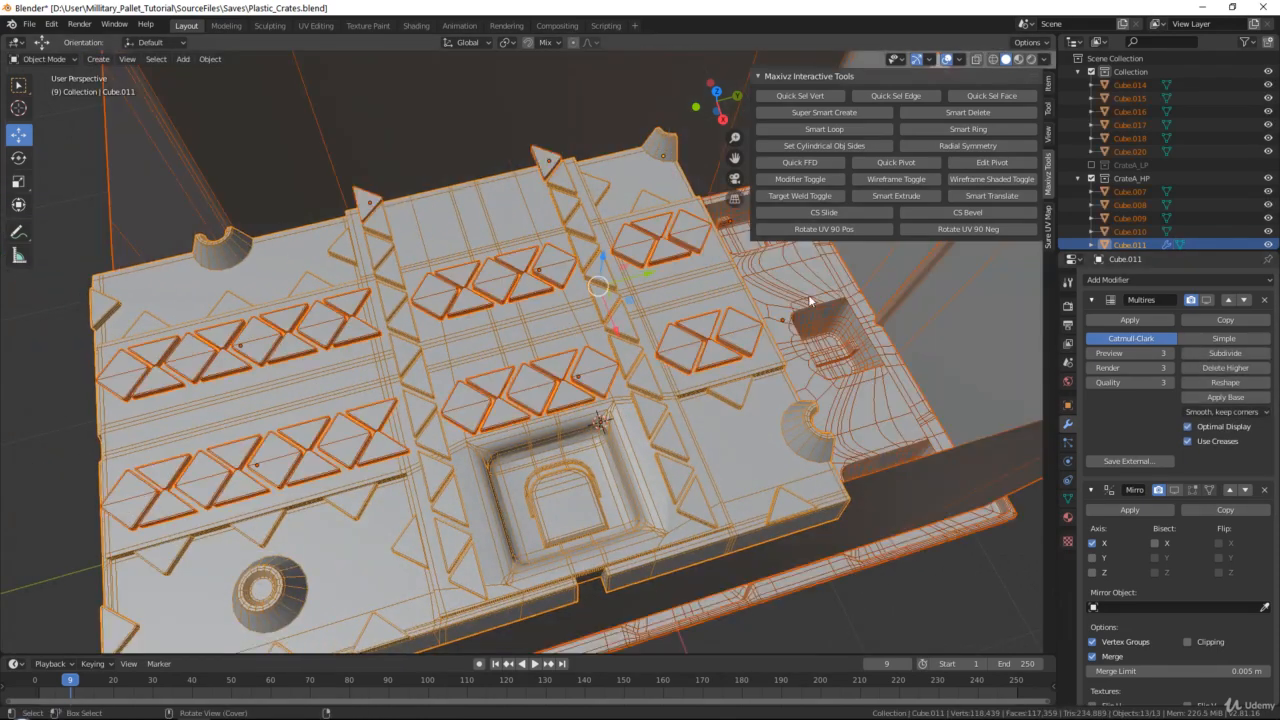
Select the six separate stud-row objects, make Cube.011 the active object, and join them into it
click(711, 424)
ctrl+click(690, 340)
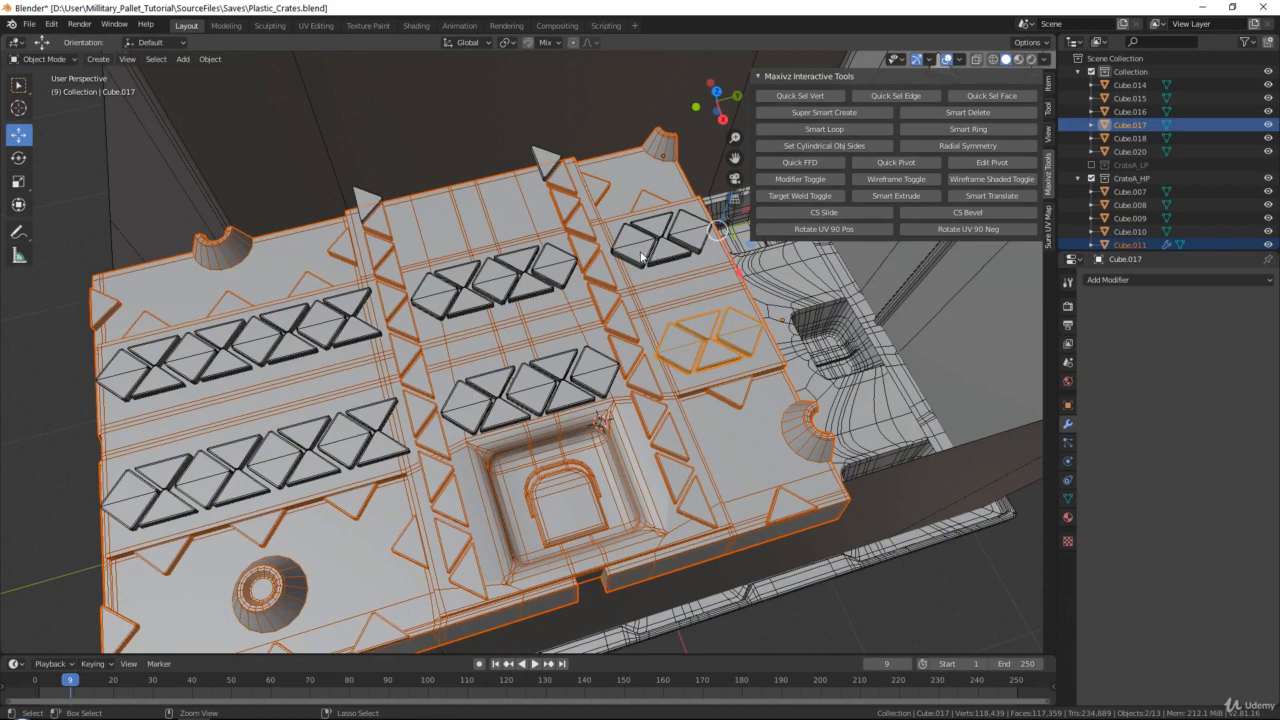
ctrl+click(641, 257)
ctrl+click(566, 273)
ctrl+click(576, 357)
ctrl+click(384, 417)
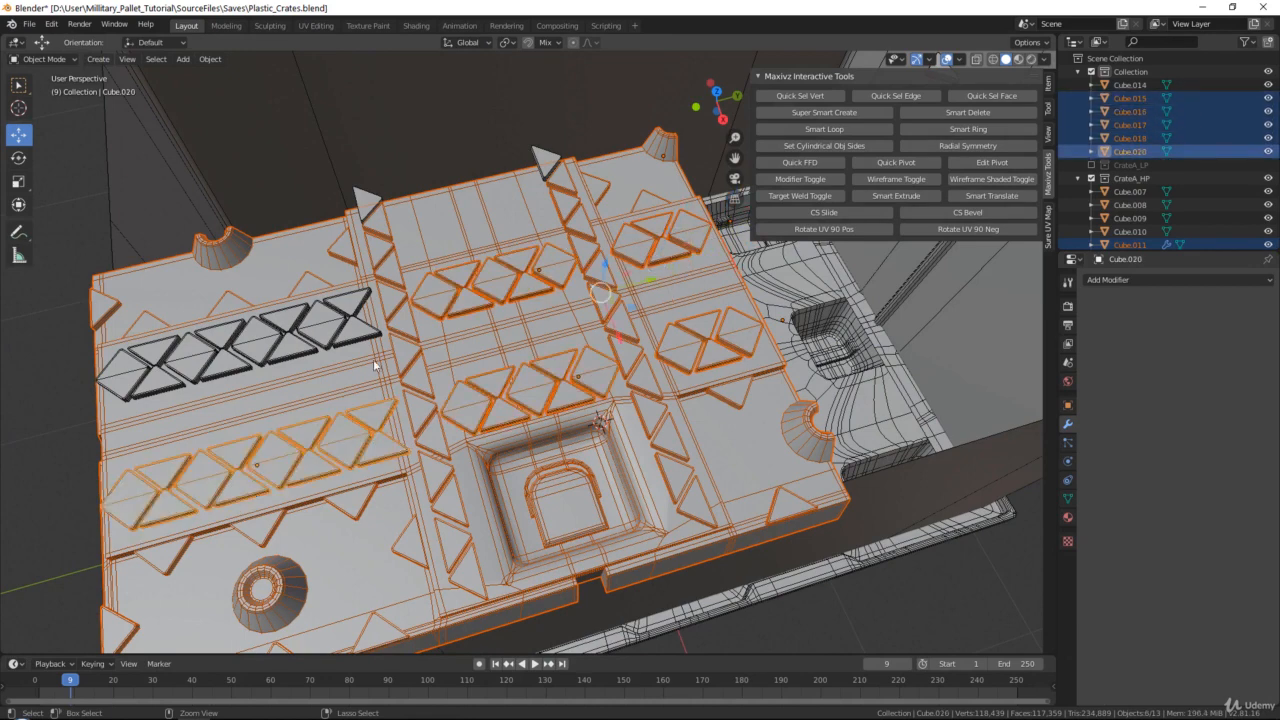
ctrl+click(357, 322)
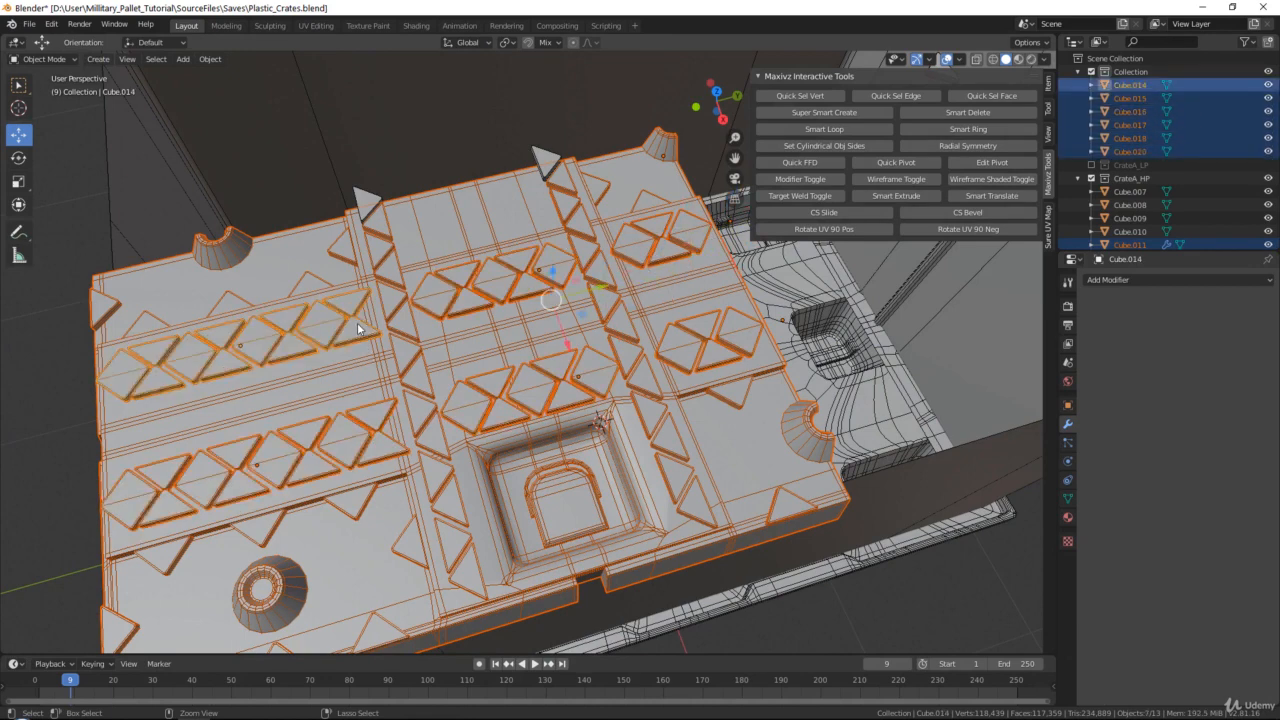
ctrl+click(507, 337)
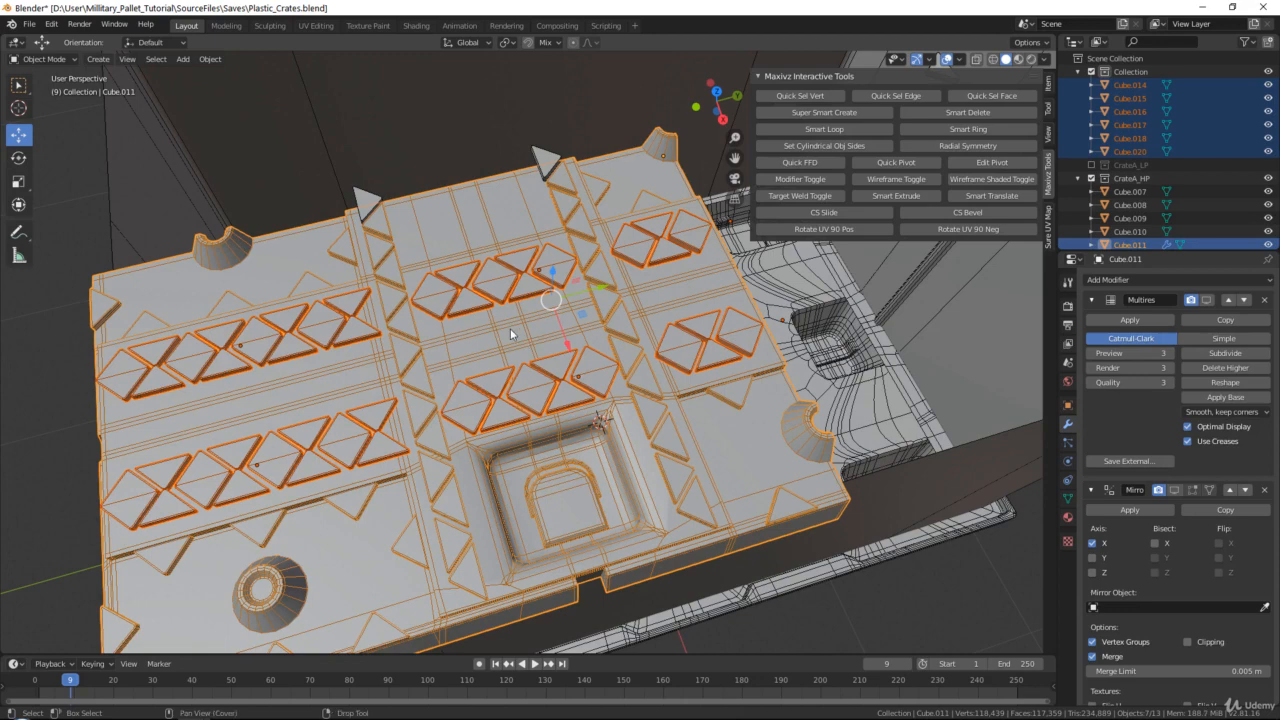
key(ctrl+j)
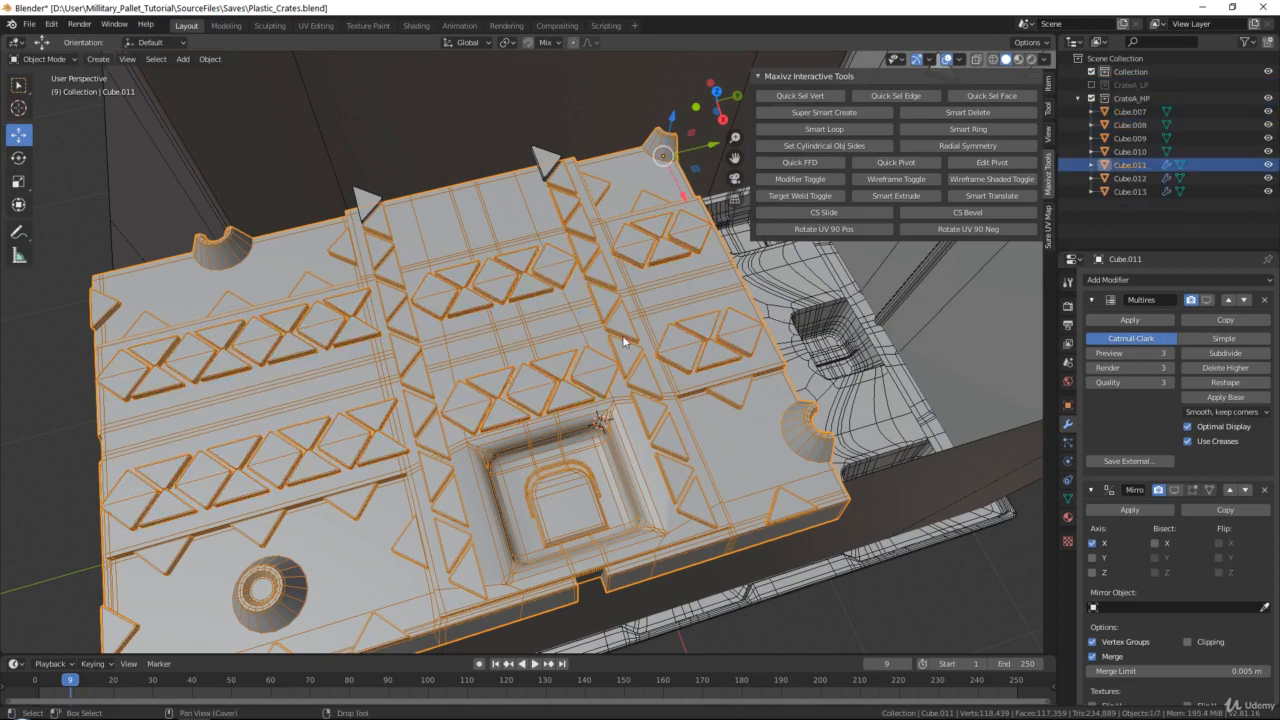
Enable the viewport display of the Multires modifier on the joined Cube.011
scroll(1132, 450, down, 3)
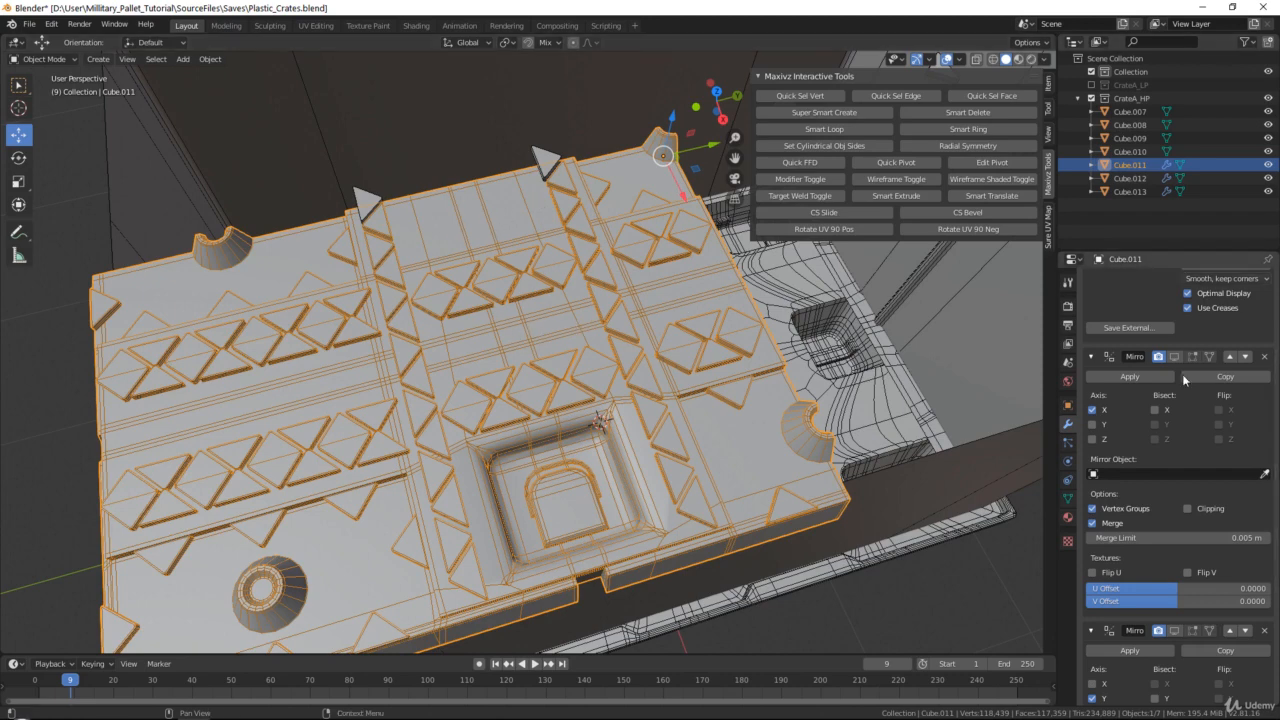
scroll(1103, 300, up, 3)
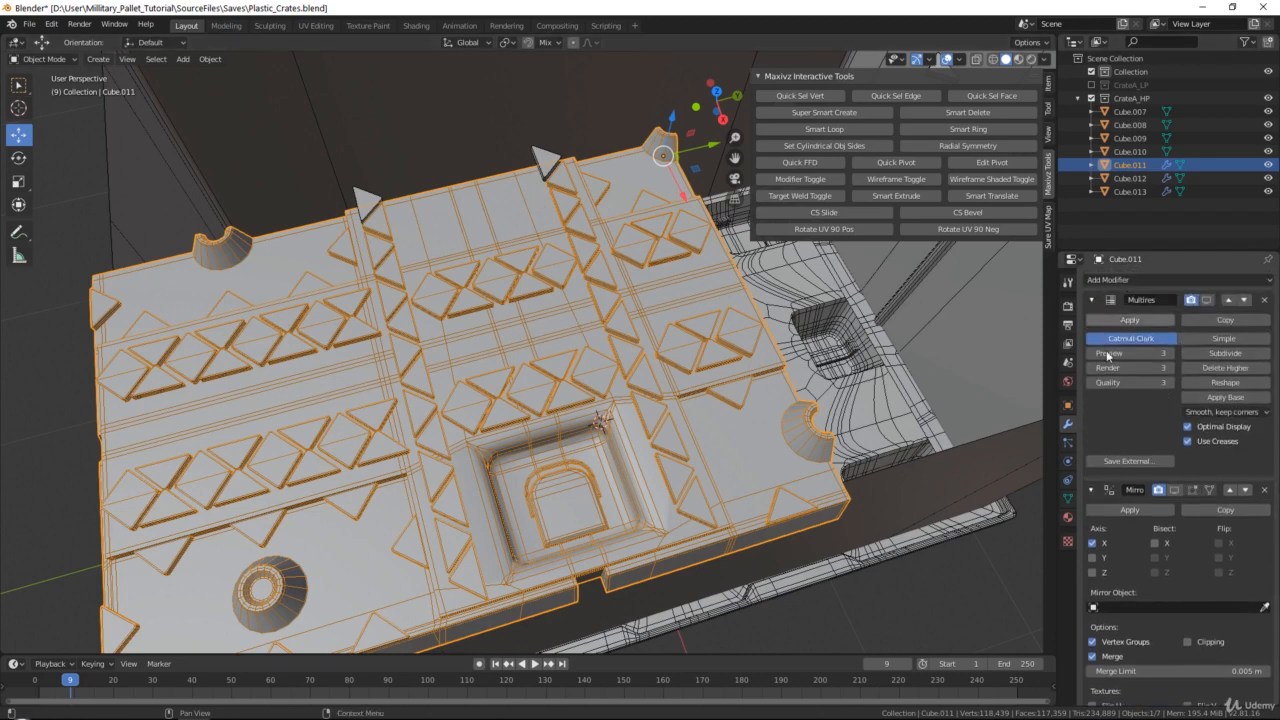
scroll(597, 290, up, 6)
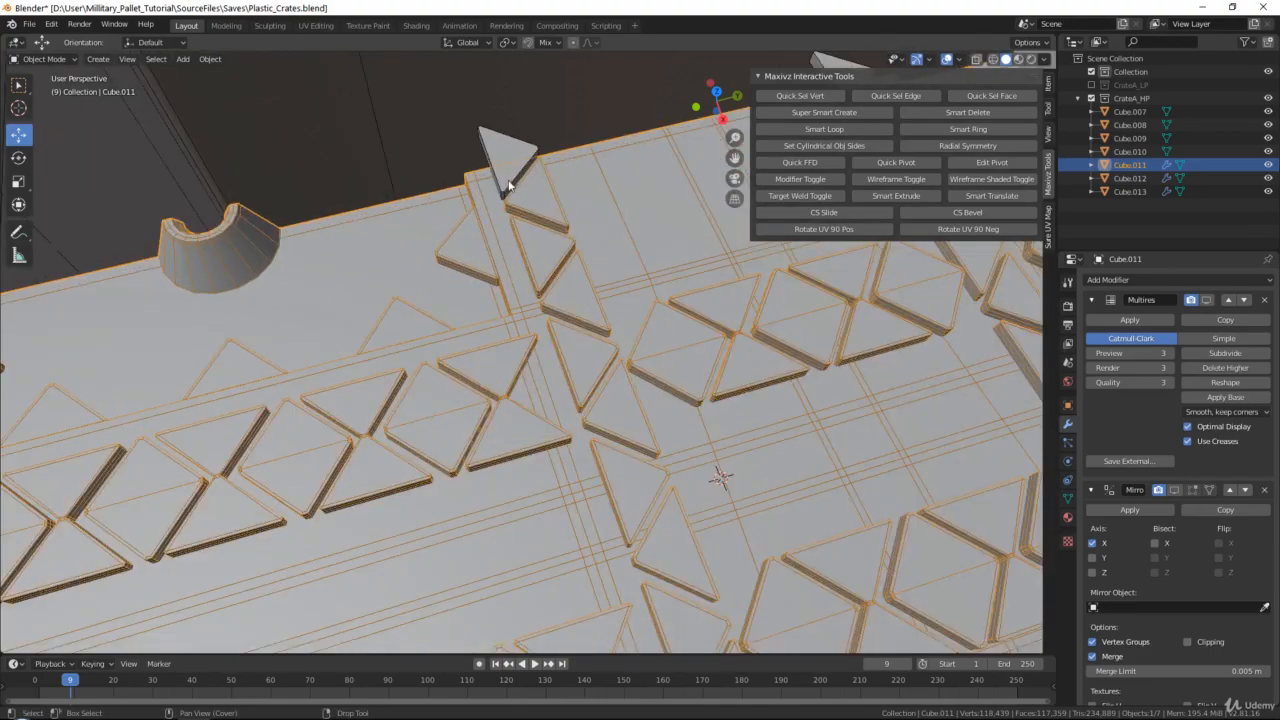
click(510, 183)
middle_drag(467, 265, 456, 408)
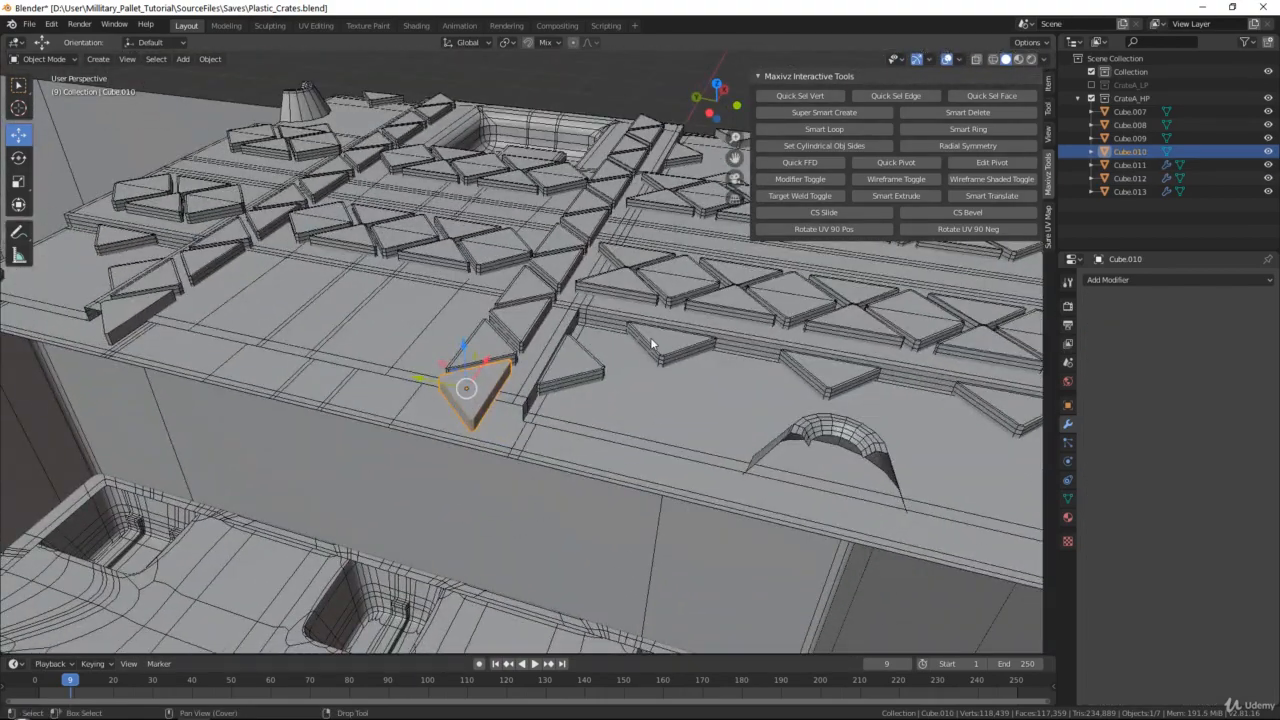
click(571, 343)
key(Tab)
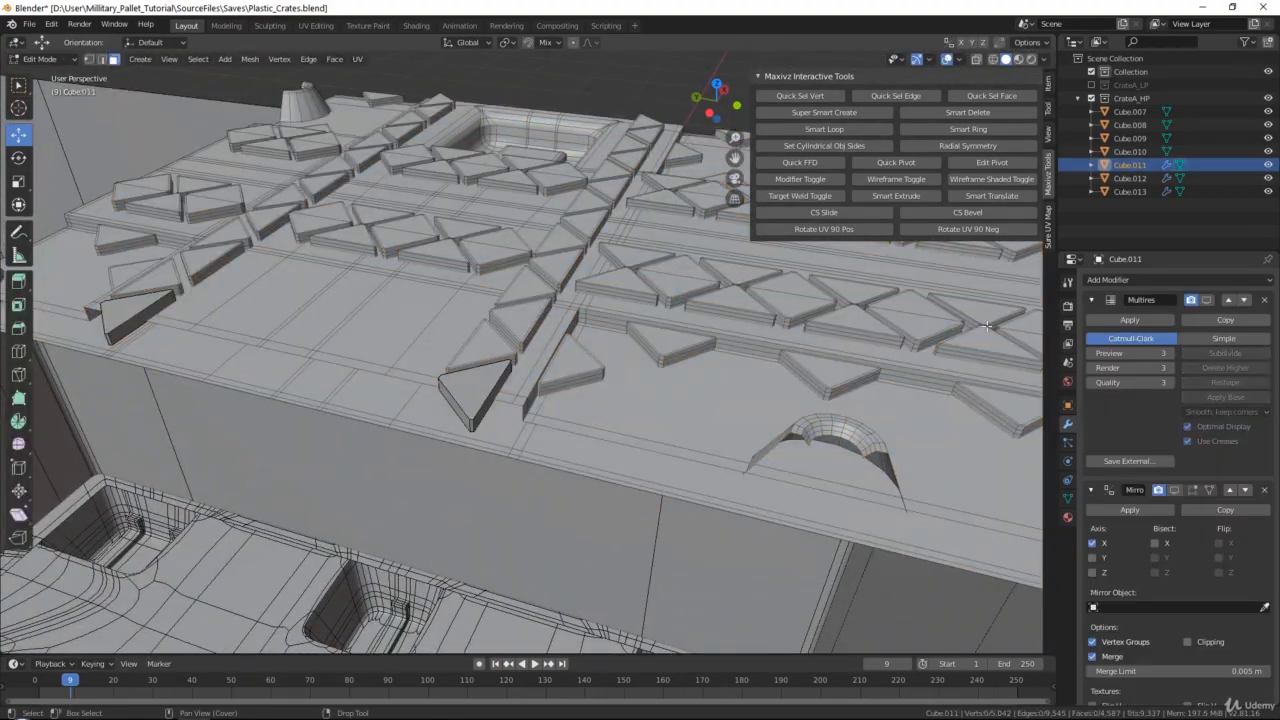
key(Tab)
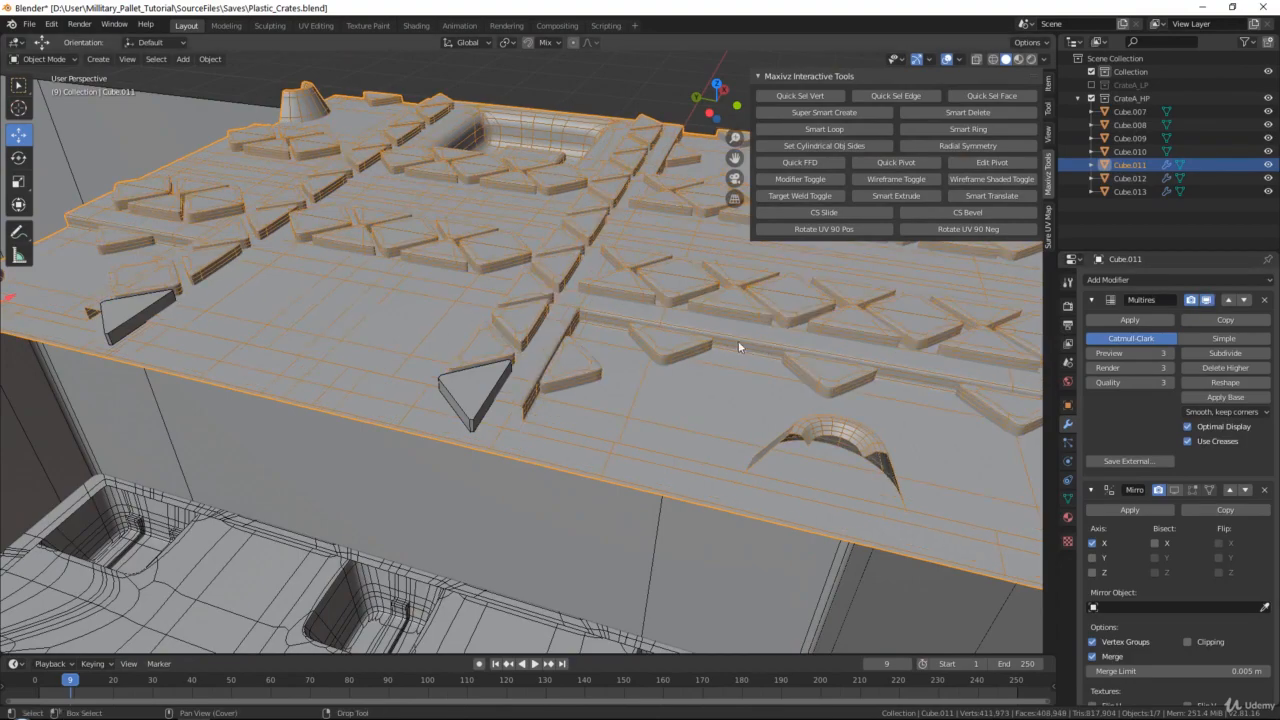
Enable the viewport display of the X and Y Mirror modifiers on Cube.011
middle_drag(738, 340, 528, 381)
middle_drag(717, 366, 1138, 410)
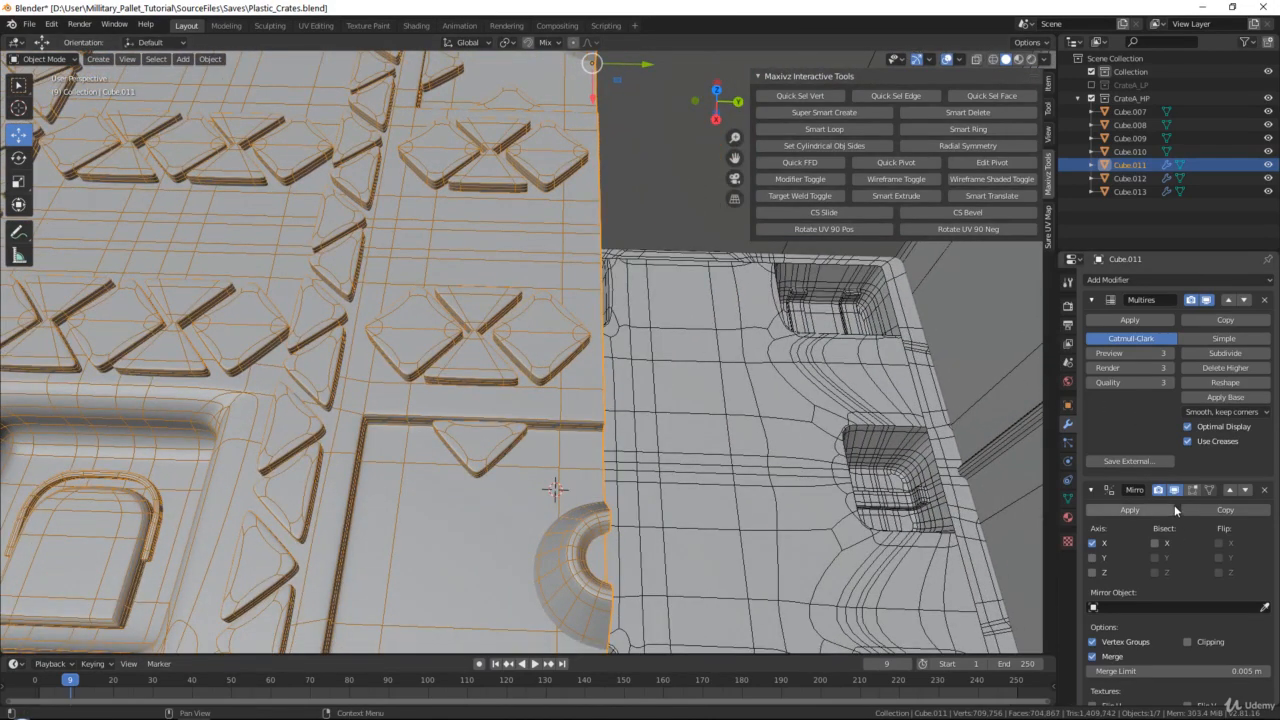
scroll(1175, 510, down, 3)
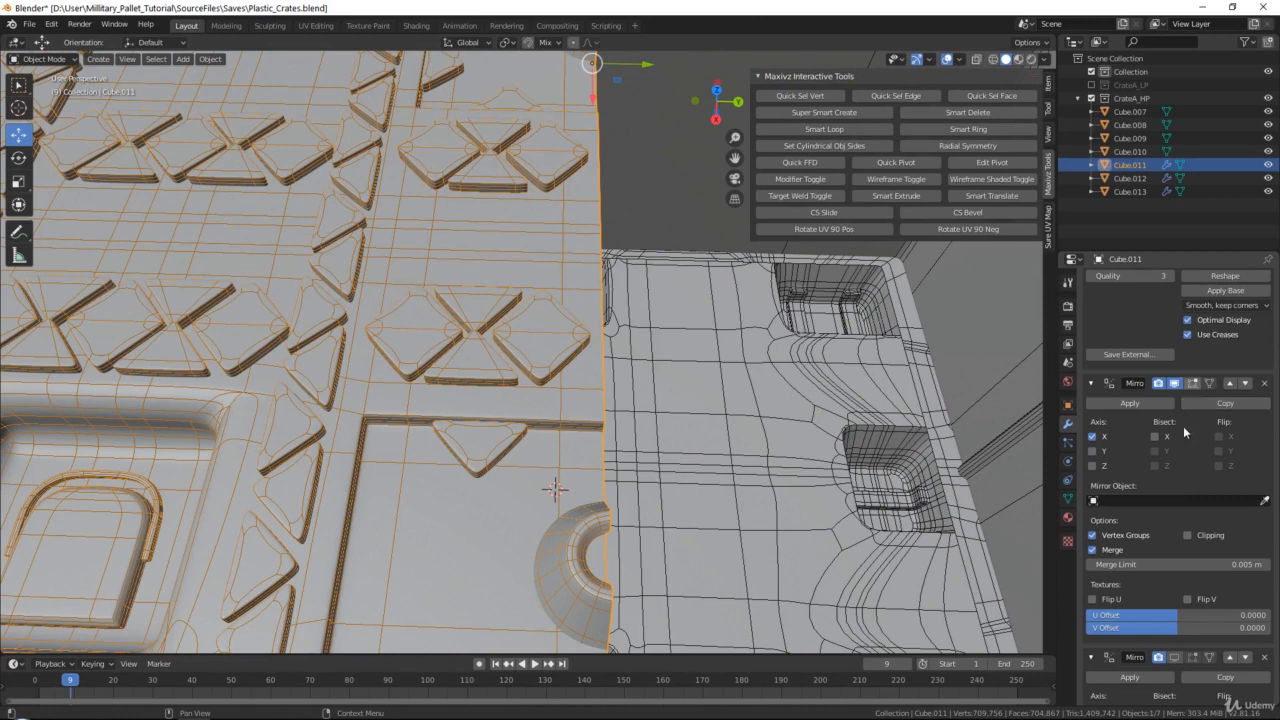
scroll(1179, 490, down, 3)
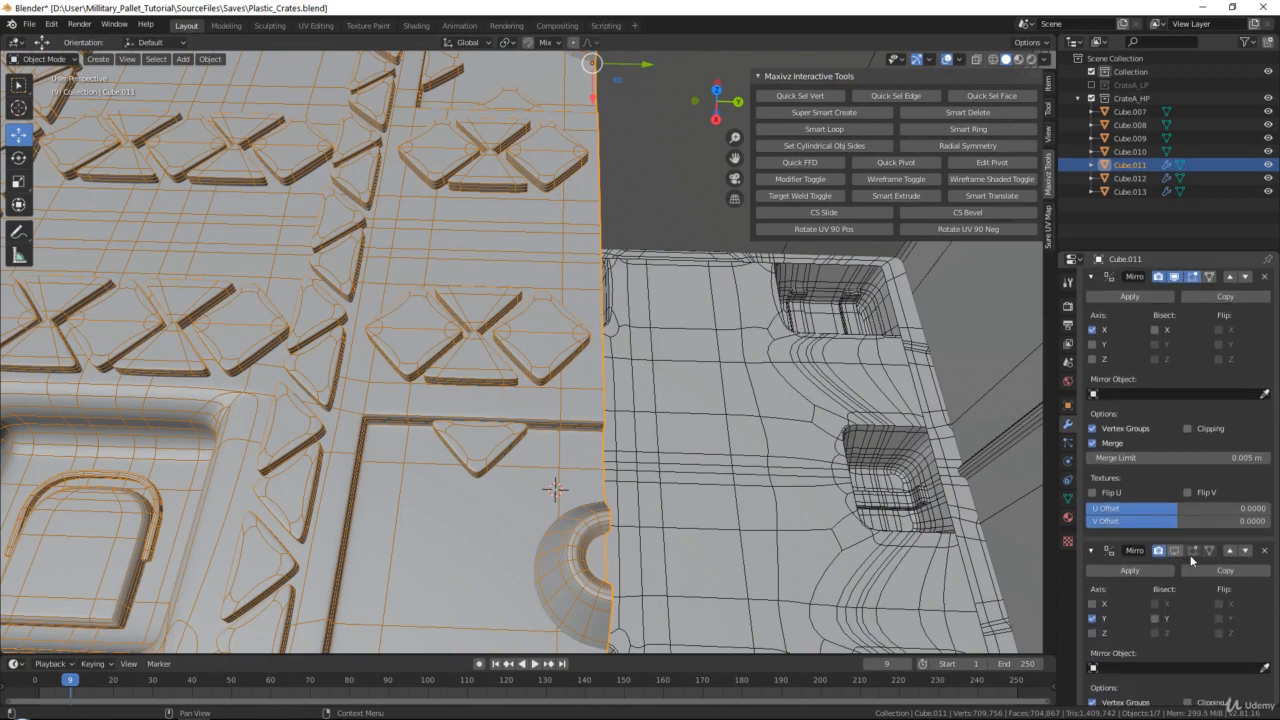
click(1183, 552)
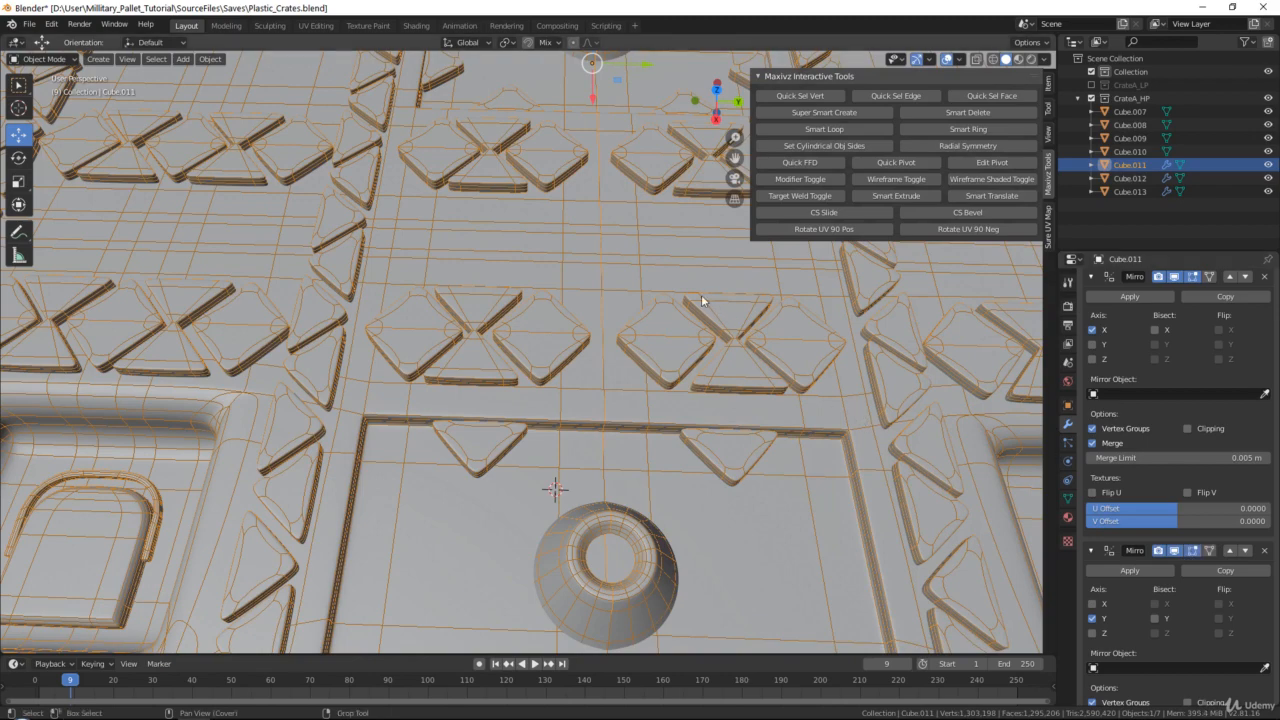
Hide the wireframe and inspect the mirrored crate top for studs that are still flat-shaded
shift+middle_drag(613, 293, 604, 337)
click(886, 180)
scroll(530, 358, down, 3)
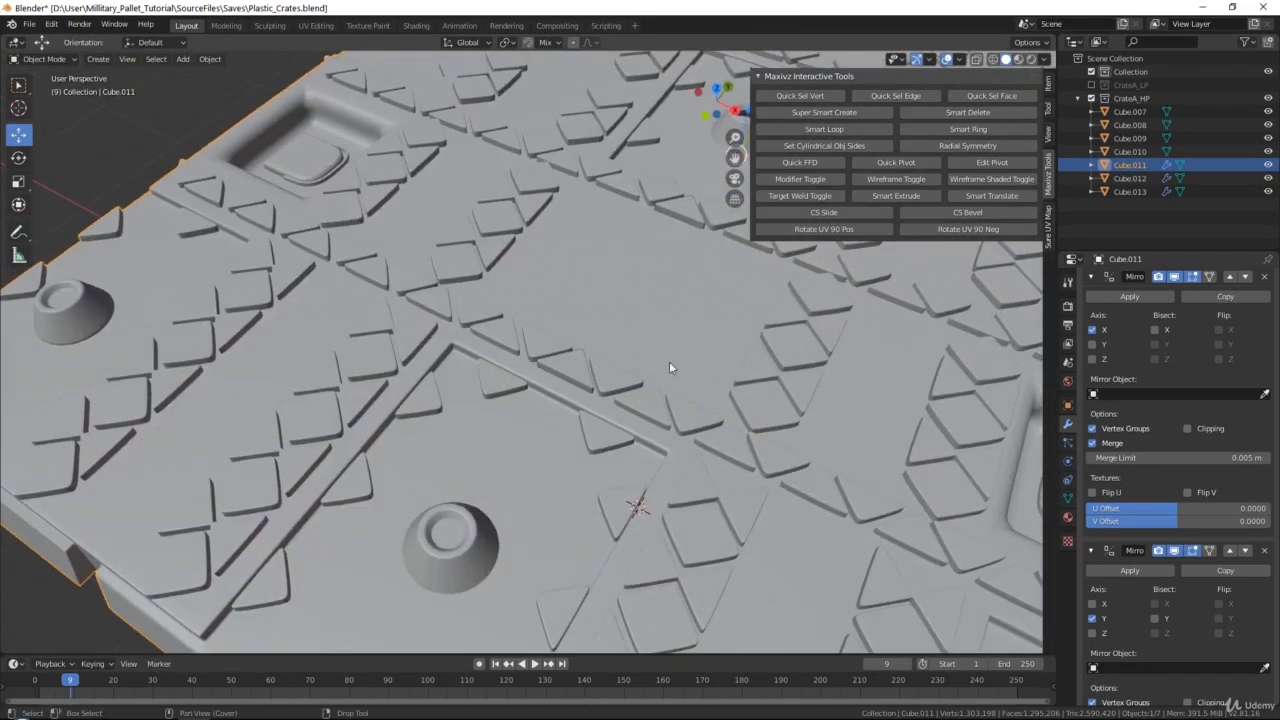
middle_drag(669, 367, 516, 265)
Edit the unsmoothed stud Cube.010 with the wireframe shown and add two evenly spaced loop cuts around its sides
click(485, 343)
key(KP_Decimal)
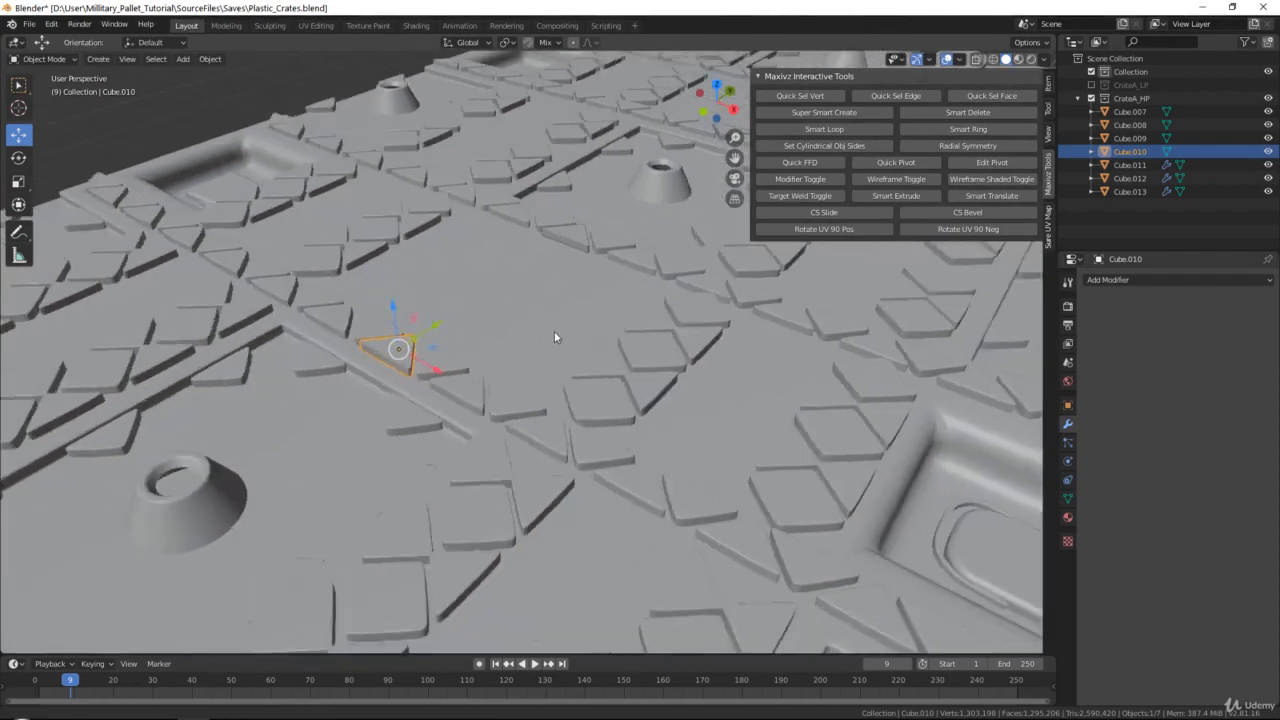
key(Tab)
shift+middle_drag(458, 333, 715, 335)
click(899, 181)
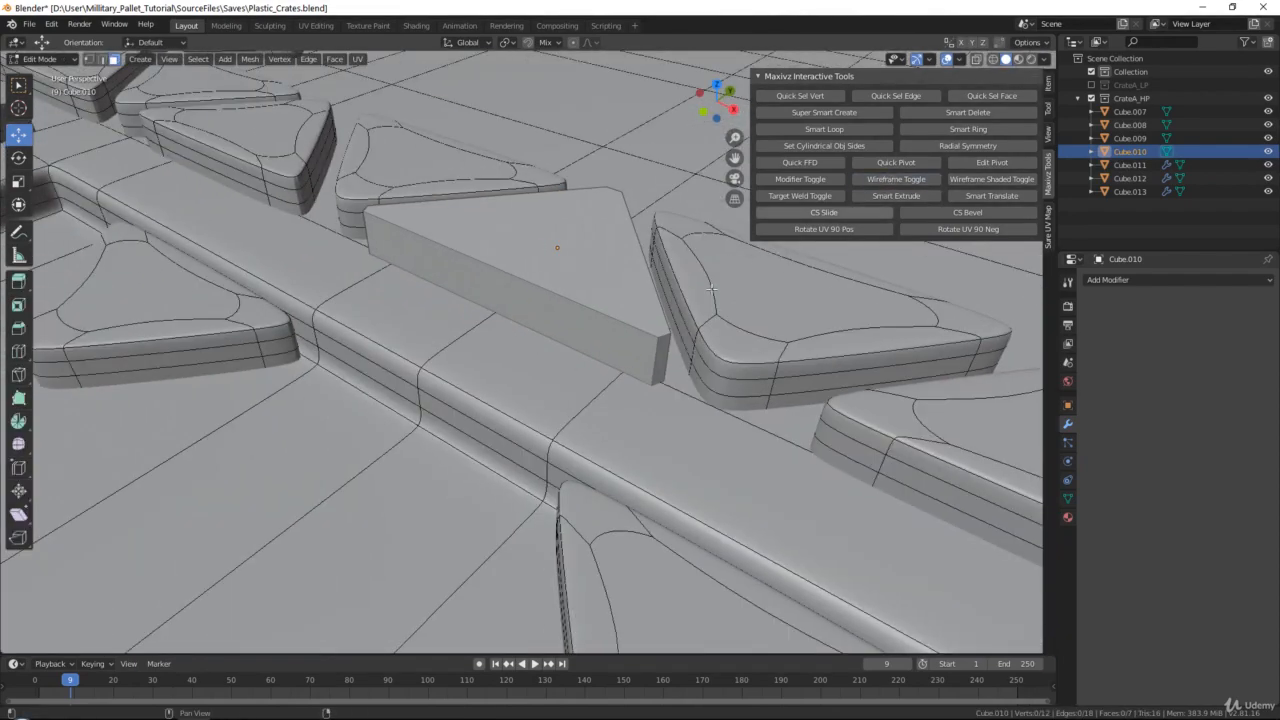
shift+middle_drag(638, 344, 518, 262)
key(ctrl+r)
scroll(575, 294, up, 1)
click(575, 294)
right_click(575, 294)
Inset the top face of the Cube.010 stud by about 0.044 m and return to Object Mode
key(3)
click(518, 317)
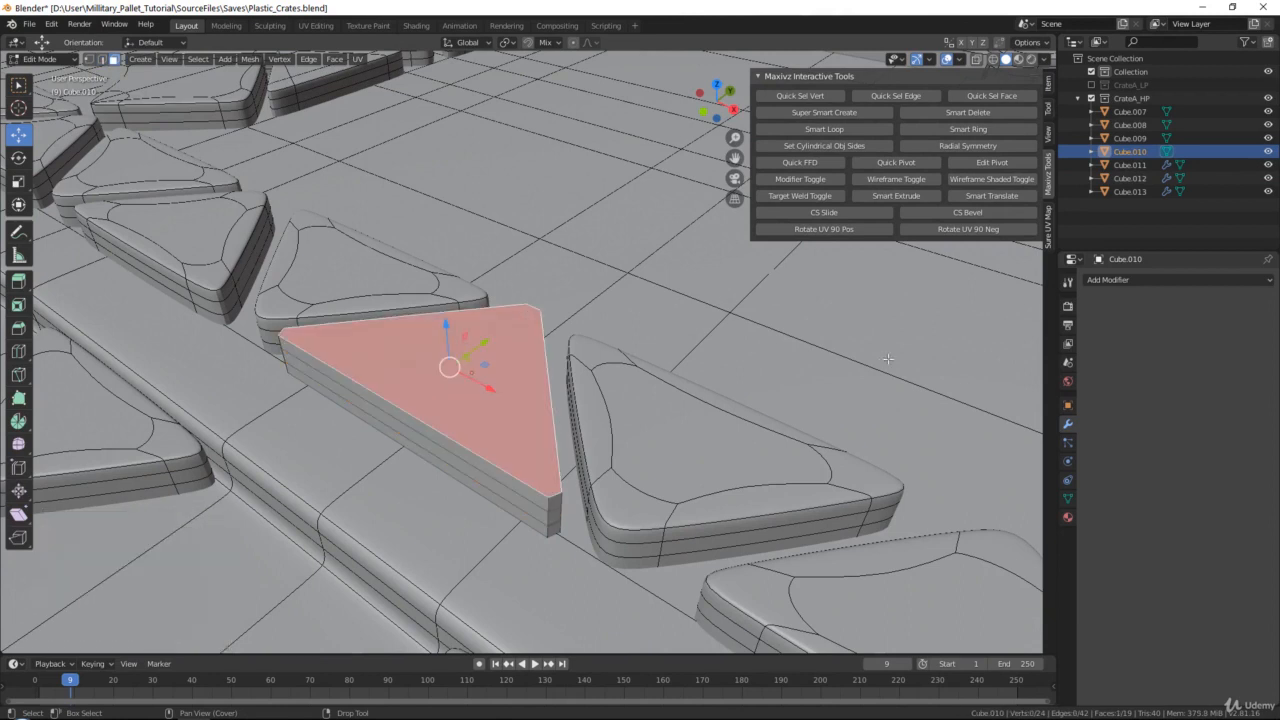
key(i)
click(875, 352)
key(ctrl+z)
key(i)
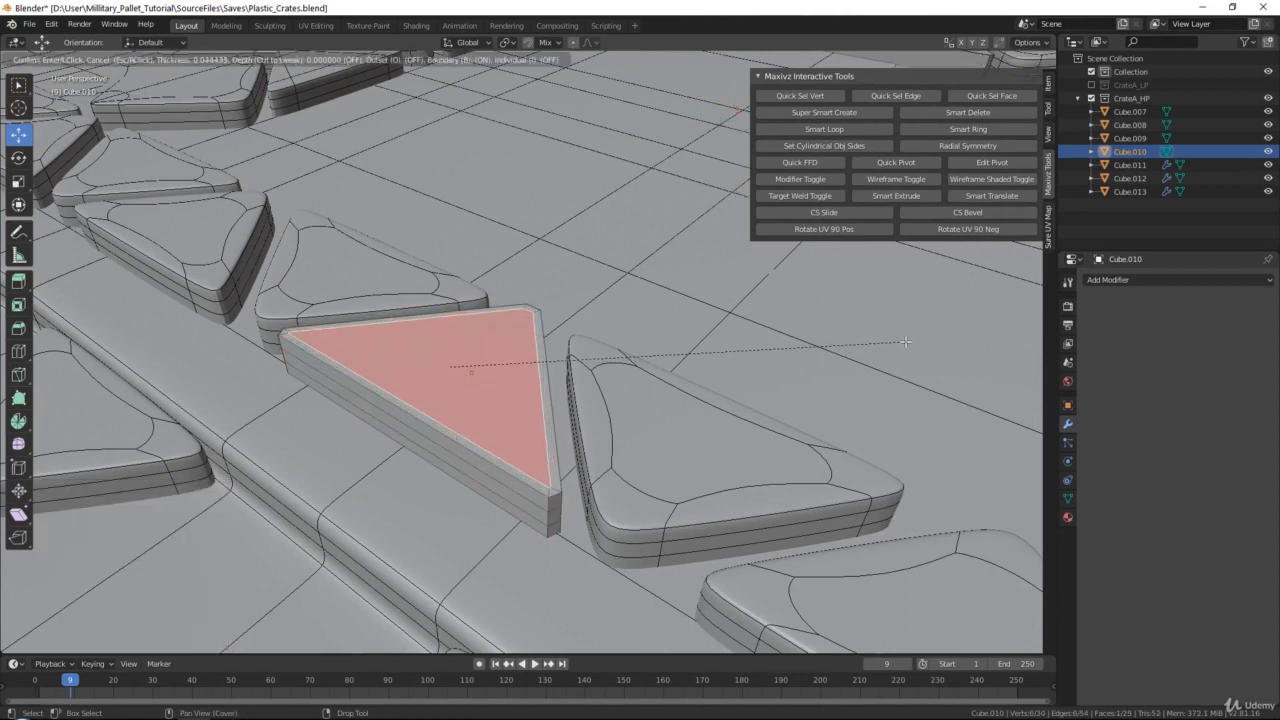
click(905, 342)
key(Tab)
Add a Multiresolution modifier to Cube.010, subdivide it to level 4 and enable Optimal Display
click(1120, 280)
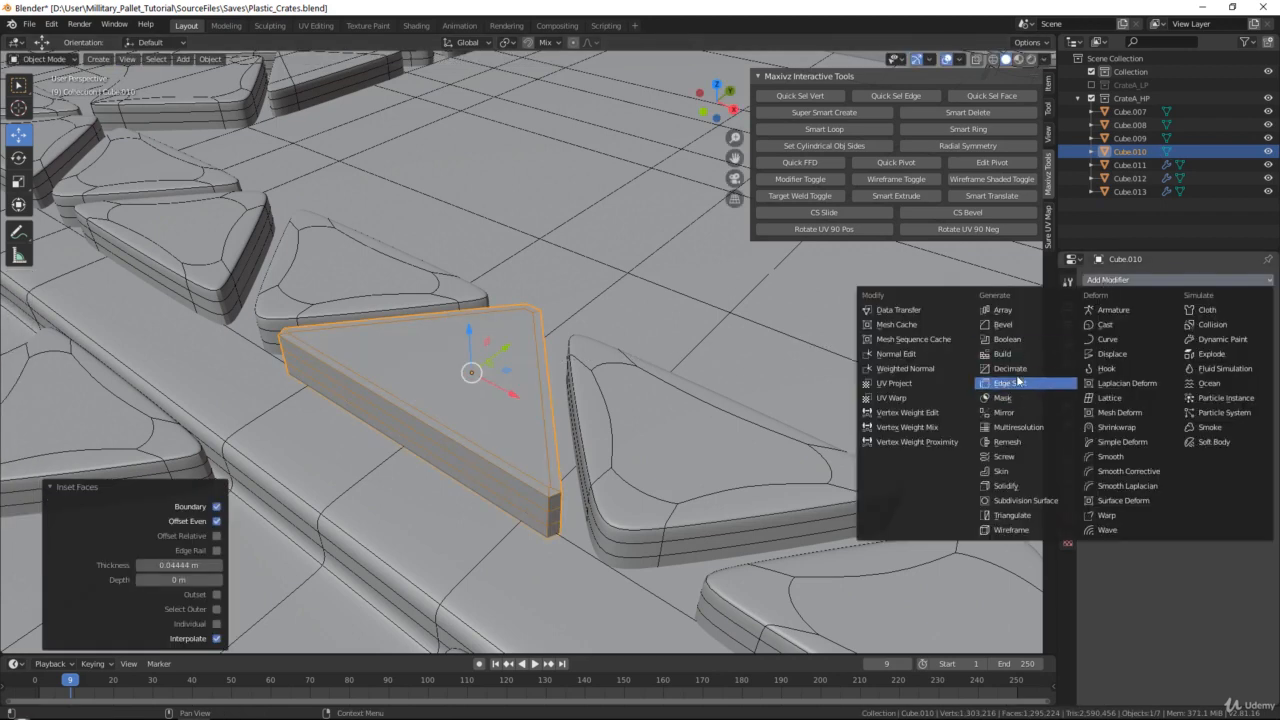
click(1010, 430)
click(1208, 354)
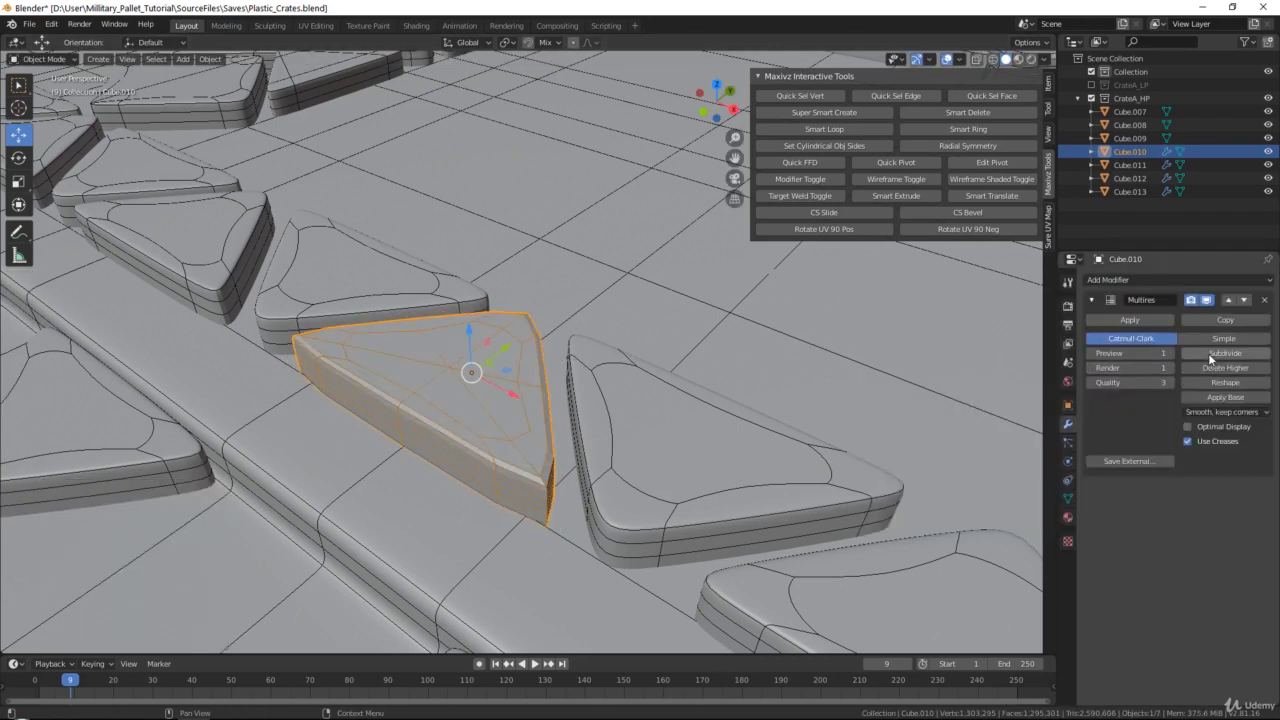
click(1208, 354)
click(1188, 426)
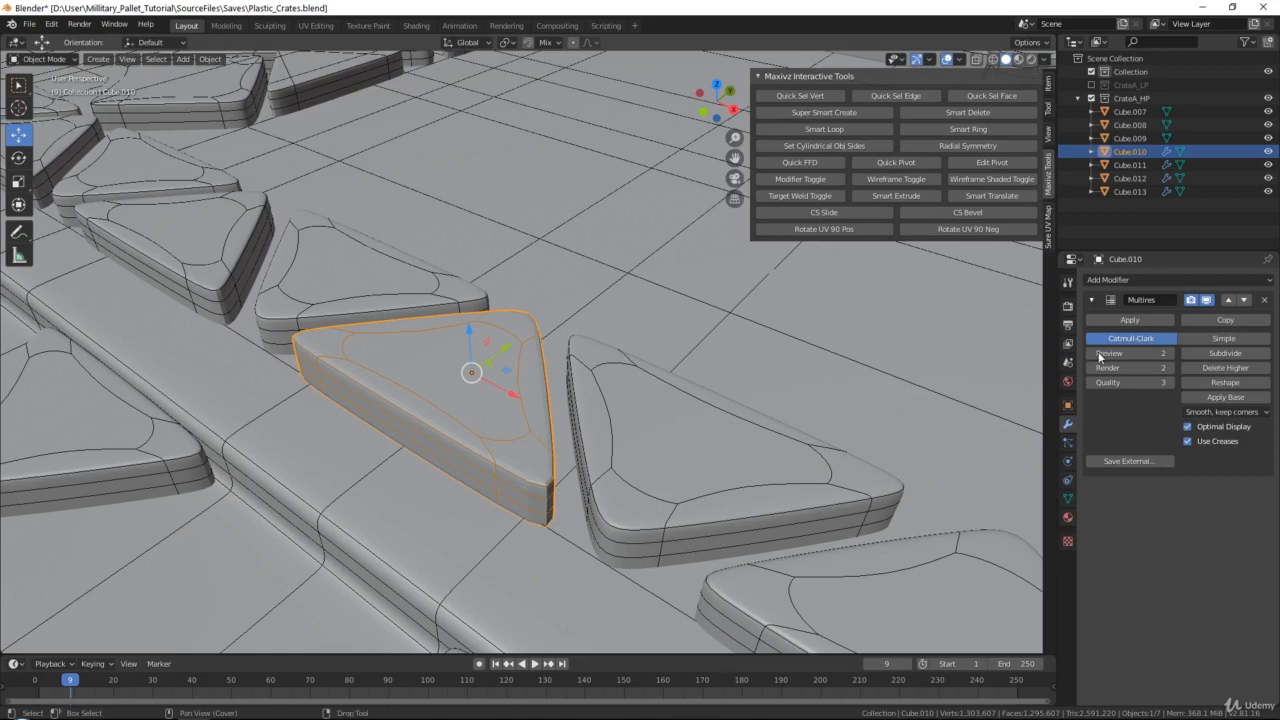
click(1210, 354)
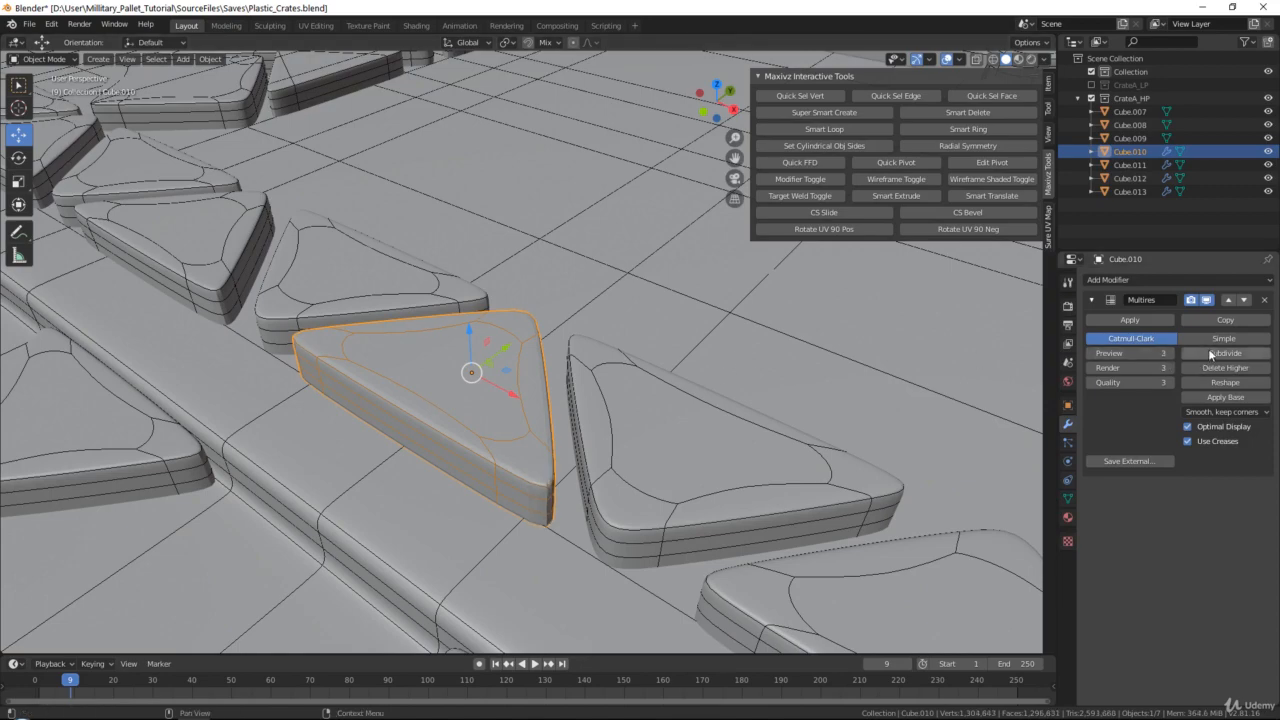
click(1208, 352)
Edit the unsmoothed stud Cube.009 and add two evenly spaced loop cuts around its sides
middle_drag(820, 325, 697, 353)
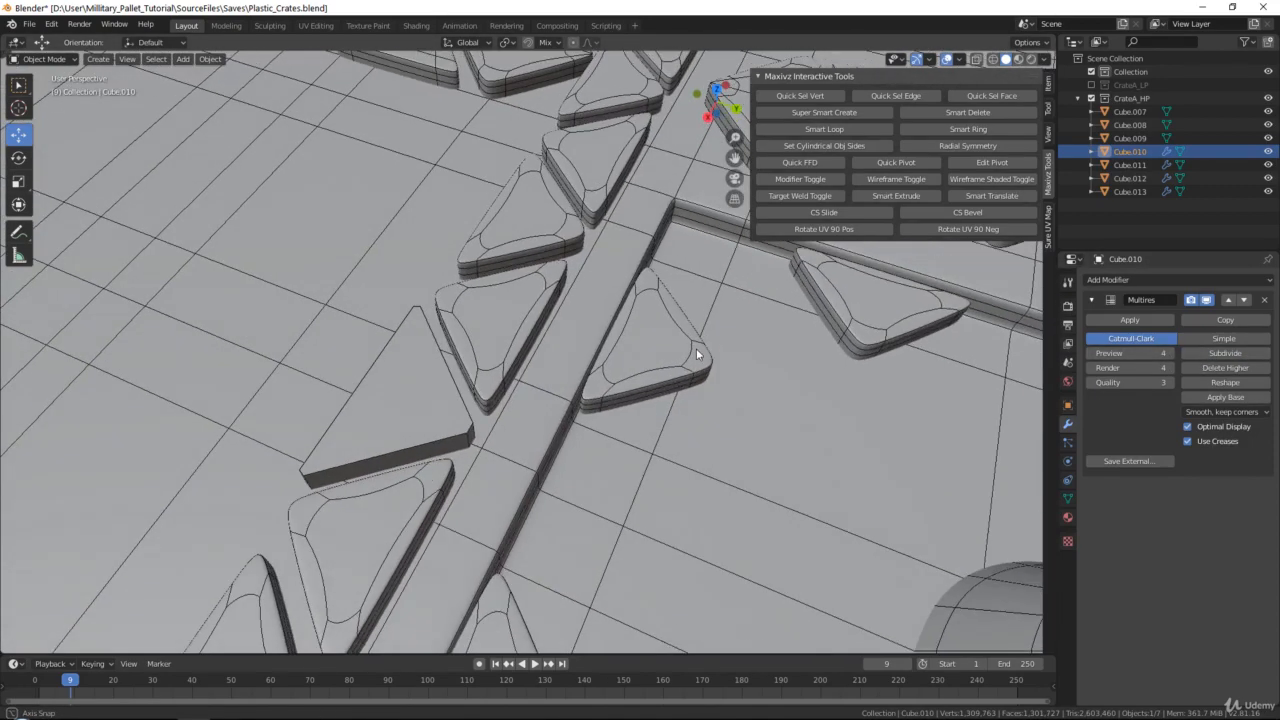
click(430, 403)
shift+middle_drag(430, 403, 447, 263)
key(Tab)
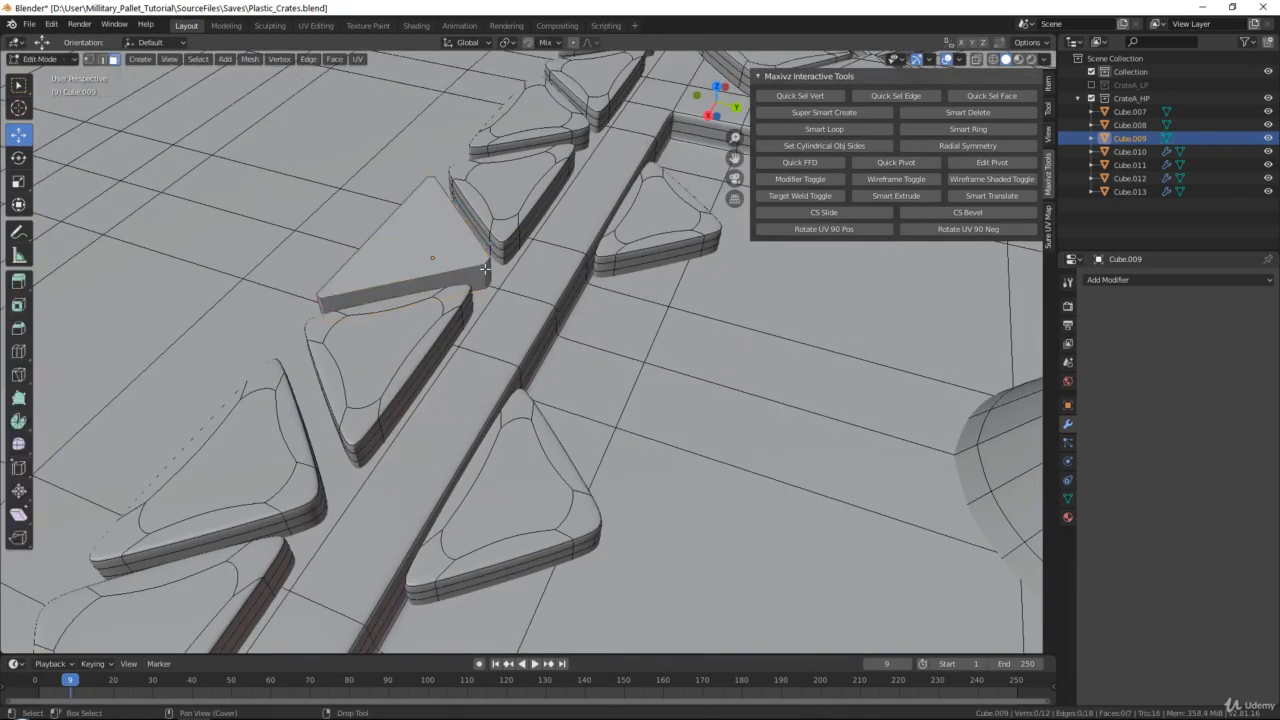
key(ctrl+r)
click(486, 272)
right_click(469, 258)
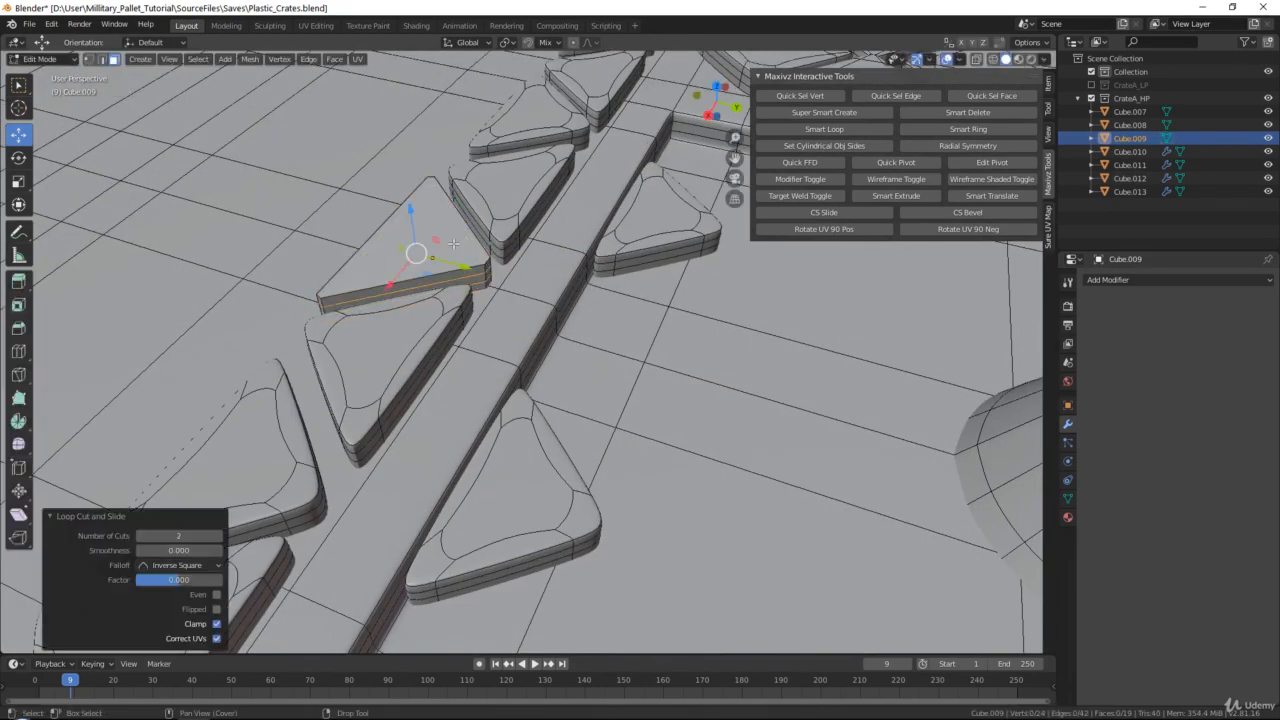
Inset the top face of the Cube.009 stud by about 0.038 m and return to Object Mode
click(453, 243)
key(i)
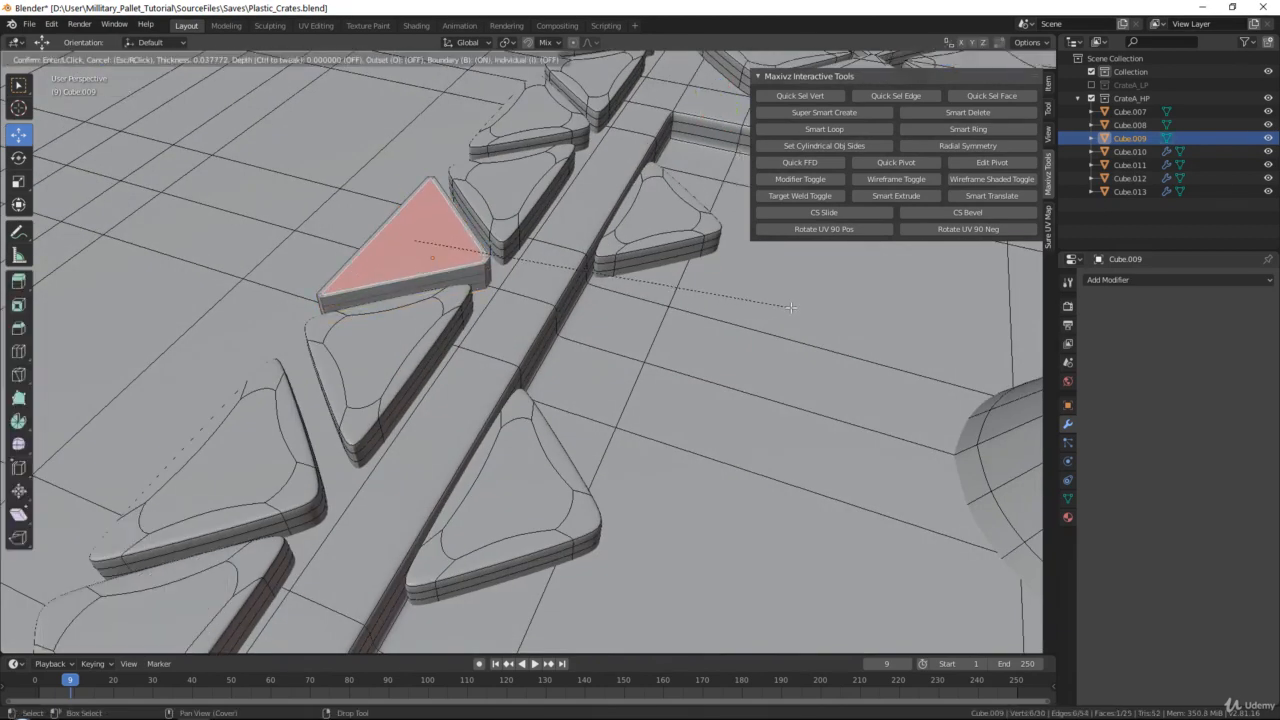
click(790, 307)
key(Tab)
Add a Multiresolution modifier to Cube.009, subdivide it to level 4 and enable Optimal Display
click(1121, 280)
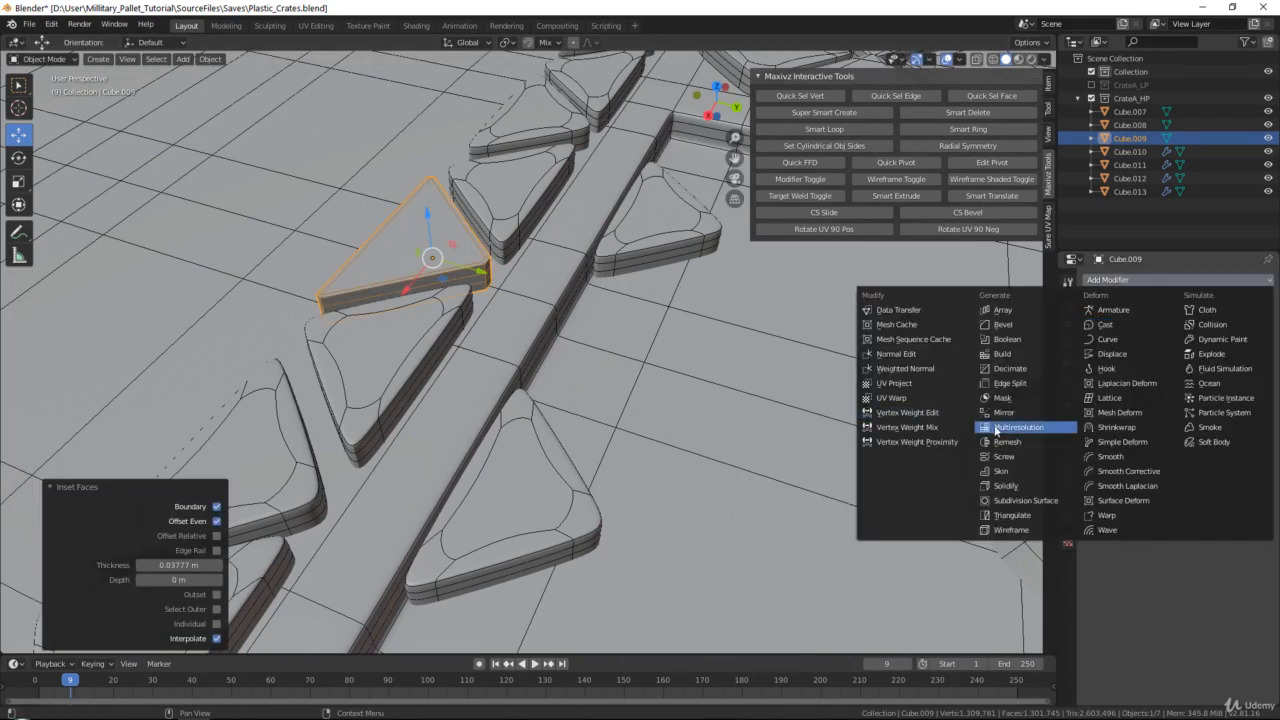
click(1000, 429)
click(1209, 357)
click(1209, 357)
click(1209, 357)
click(1209, 357)
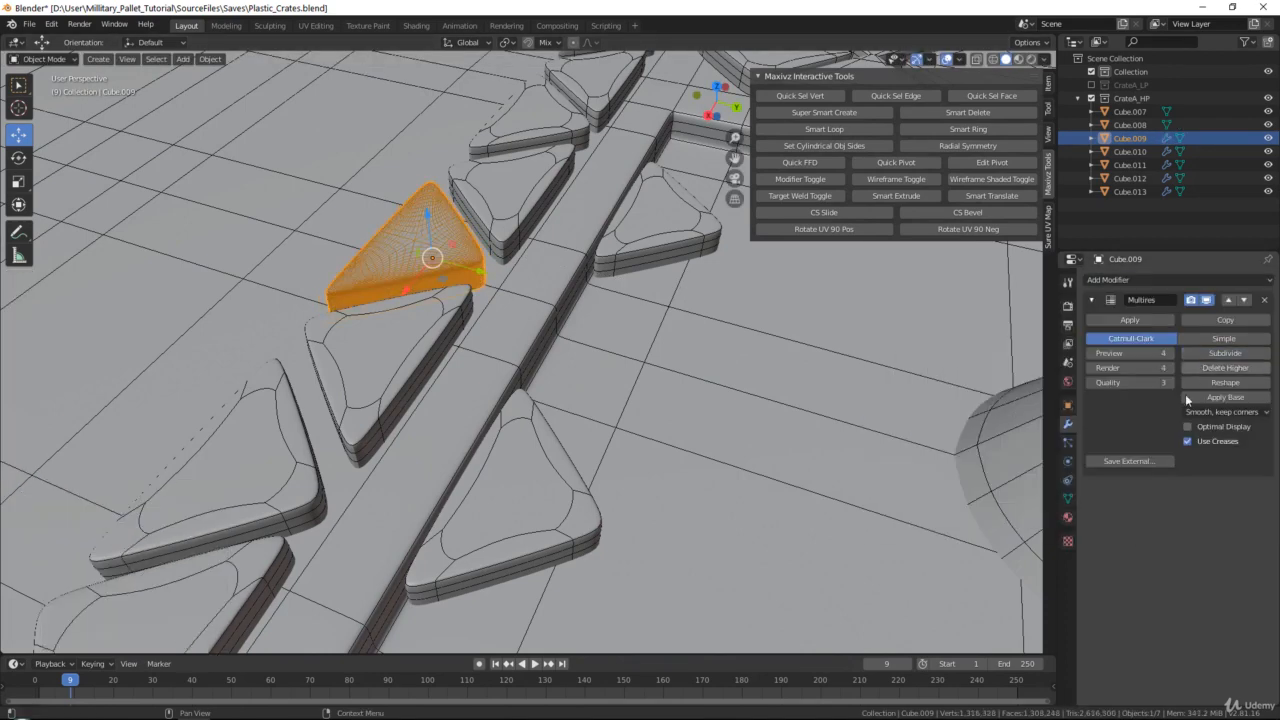
click(1187, 427)
Edit the unsmoothed stud Cube.008 and add two evenly spaced loop cuts around its sides
shift+middle_drag(848, 387, 654, 382)
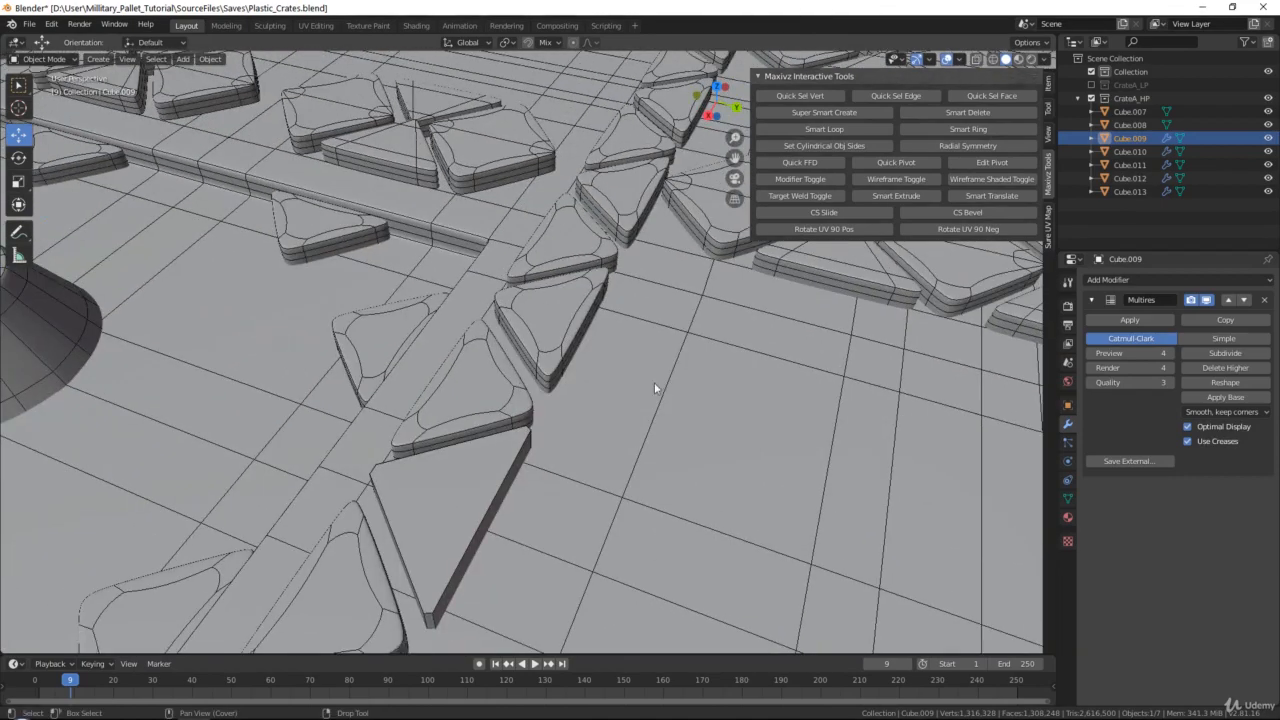
scroll(612, 383, down, 6)
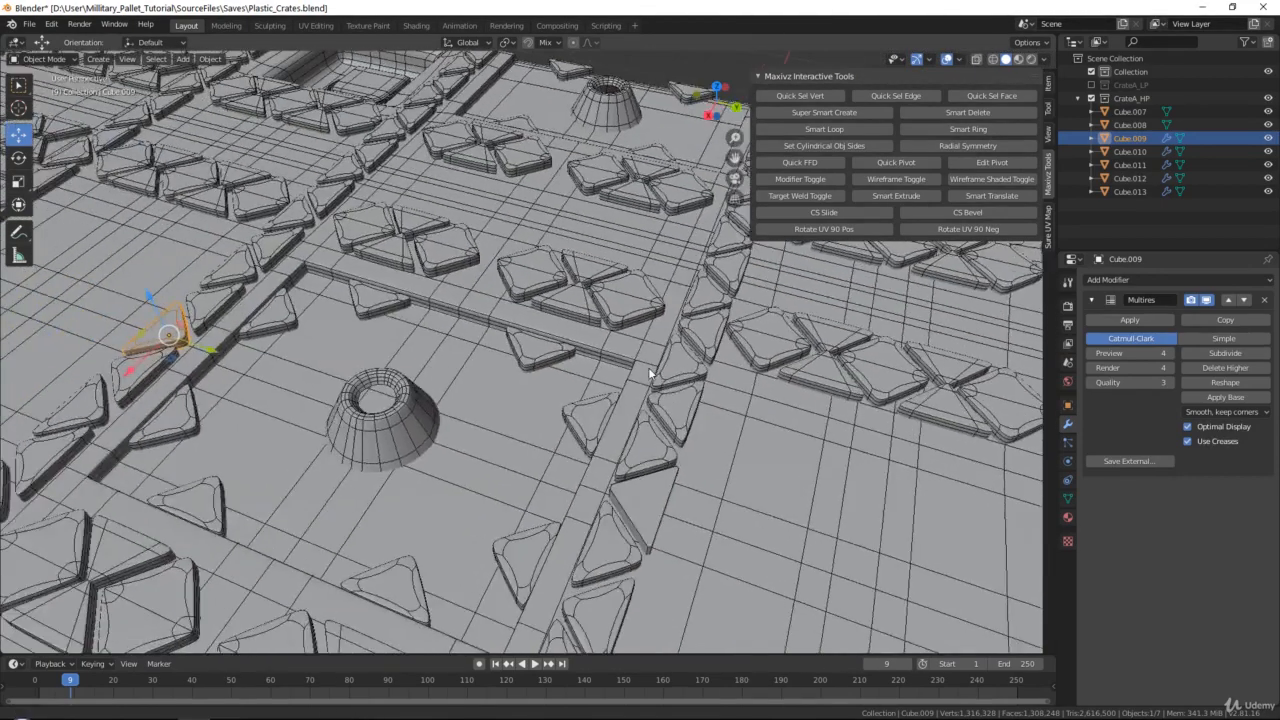
scroll(648, 367, up, 2)
click(575, 387)
scroll(605, 385, up, 5)
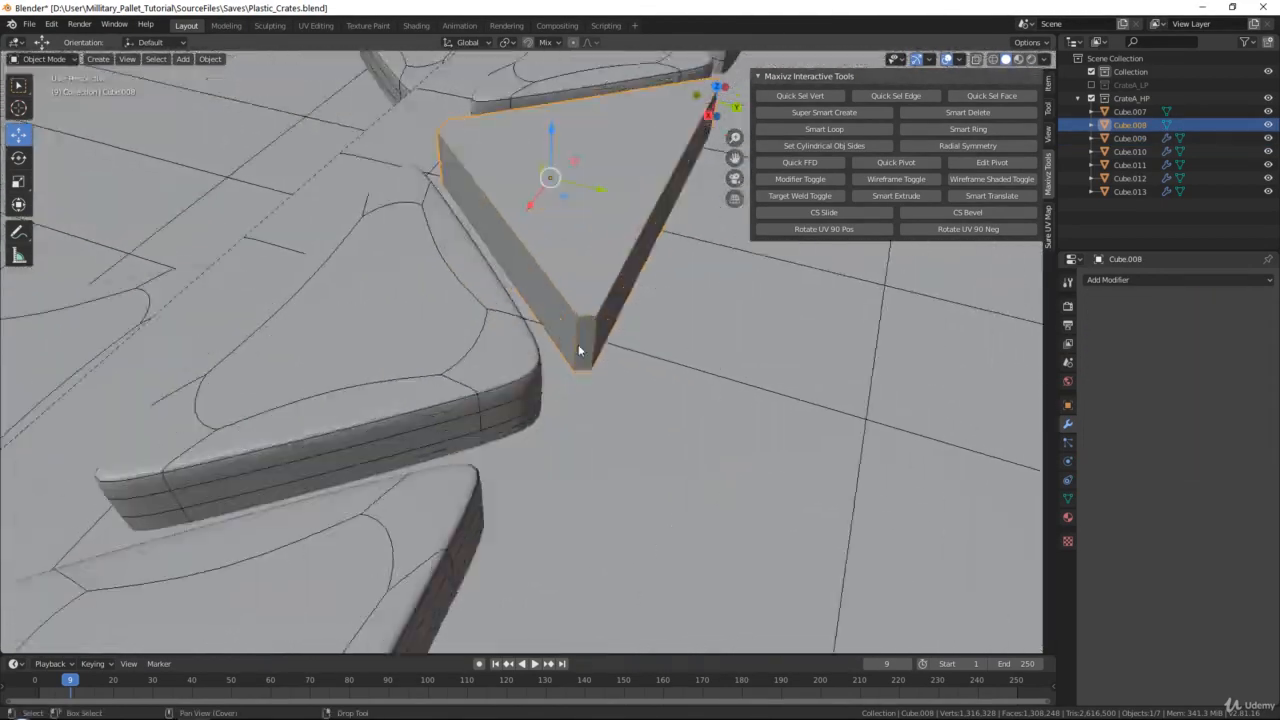
key(Tab)
key(ctrl+r)
scroll(574, 332, up, 1)
click(574, 332)
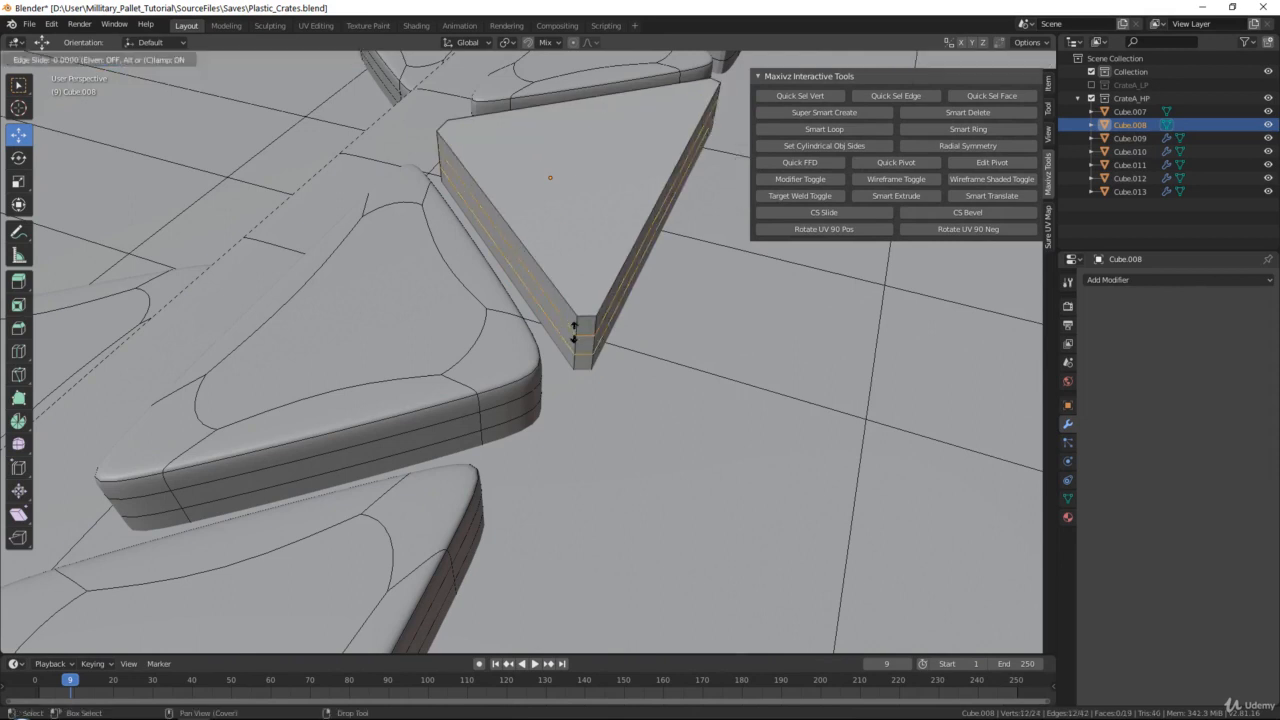
click(574, 333)
Inset the top face of the Cube.008 stud by about 0.043 m and return to Object Mode
click(621, 201)
shift+middle_drag(744, 328, 716, 338)
key(i)
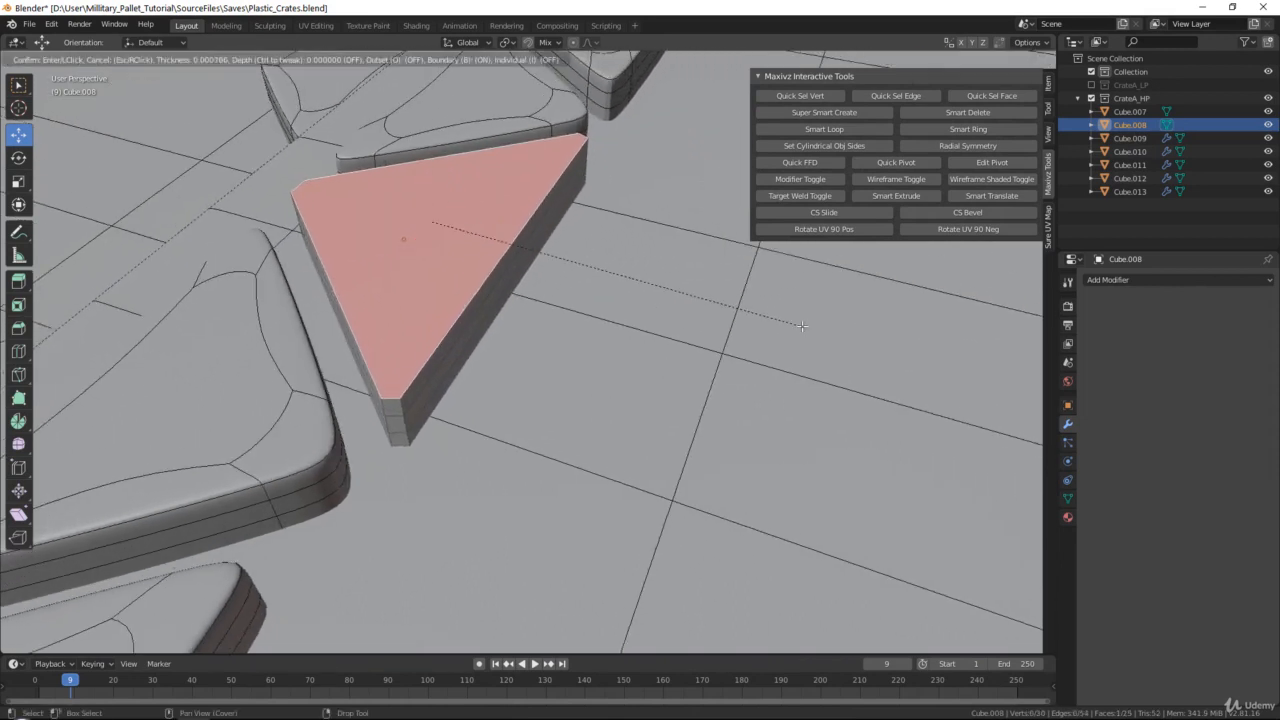
click(802, 326)
key(Tab)
Add a Multiresolution modifier to Cube.008, subdivide it to level 4 and enable Optimal Display
click(1113, 280)
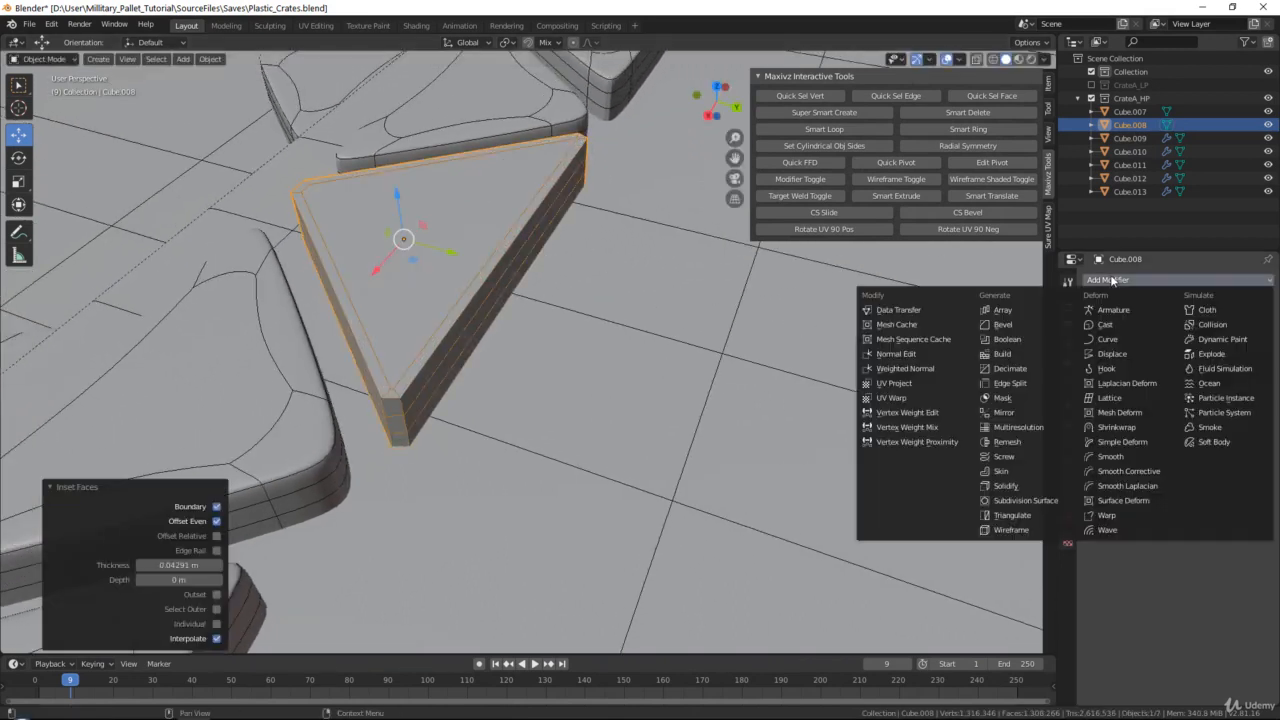
click(1010, 432)
click(1206, 357)
click(1206, 357)
click(1206, 357)
click(1206, 357)
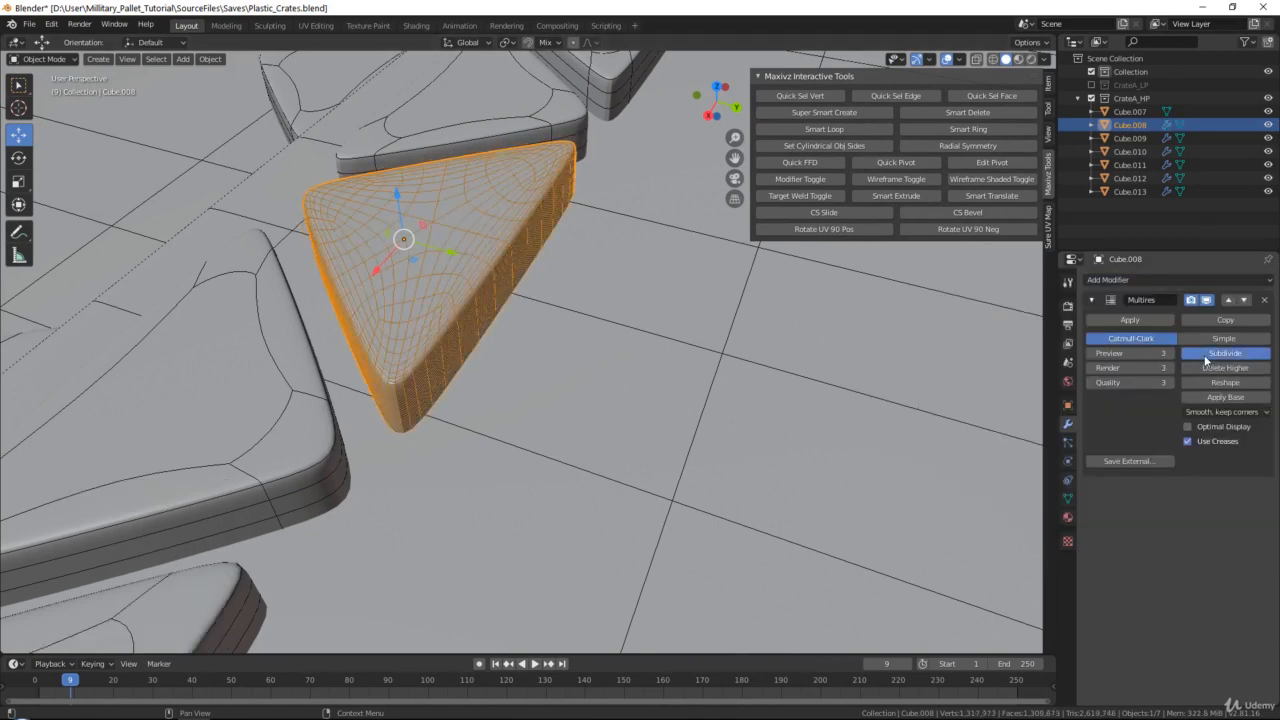
click(1194, 427)
Edit the unsmoothed stud Cube.007 and add two evenly spaced loop cuts around its sides
scroll(814, 377, down, 7)
shift+middle_drag(814, 377, 585, 343)
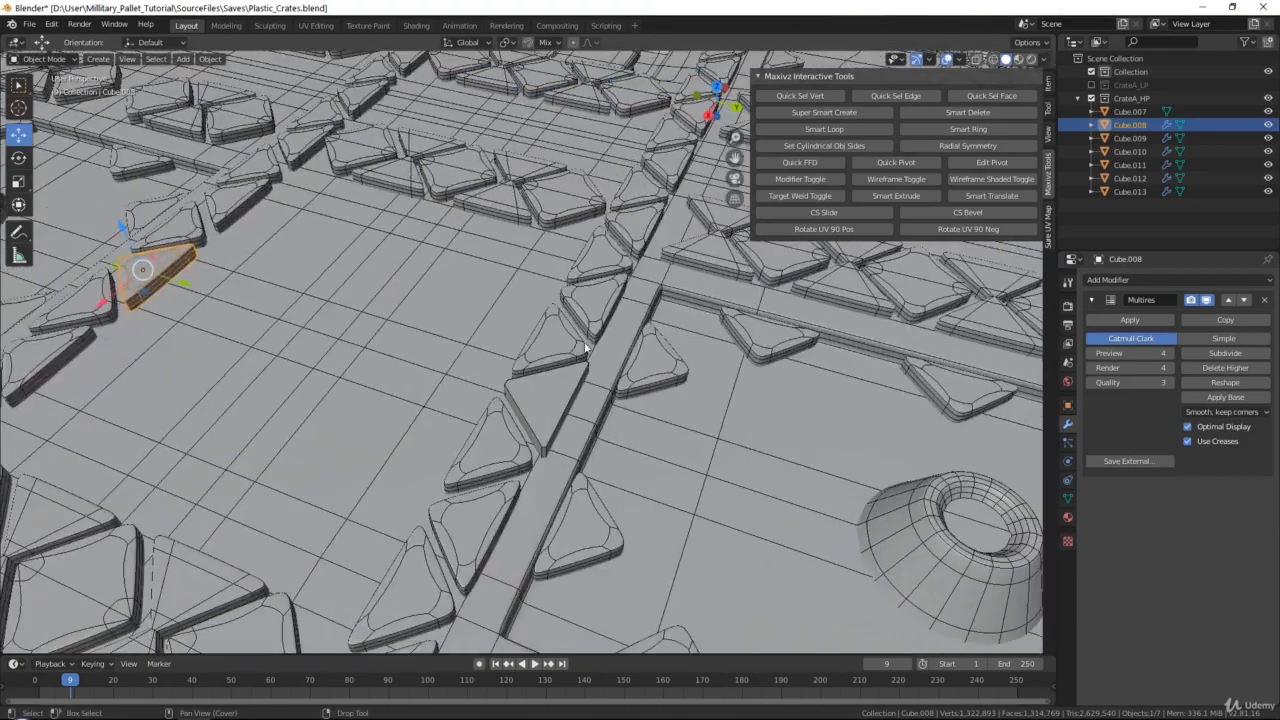
scroll(575, 395, up, 4)
click(578, 435)
scroll(663, 377, up, 3)
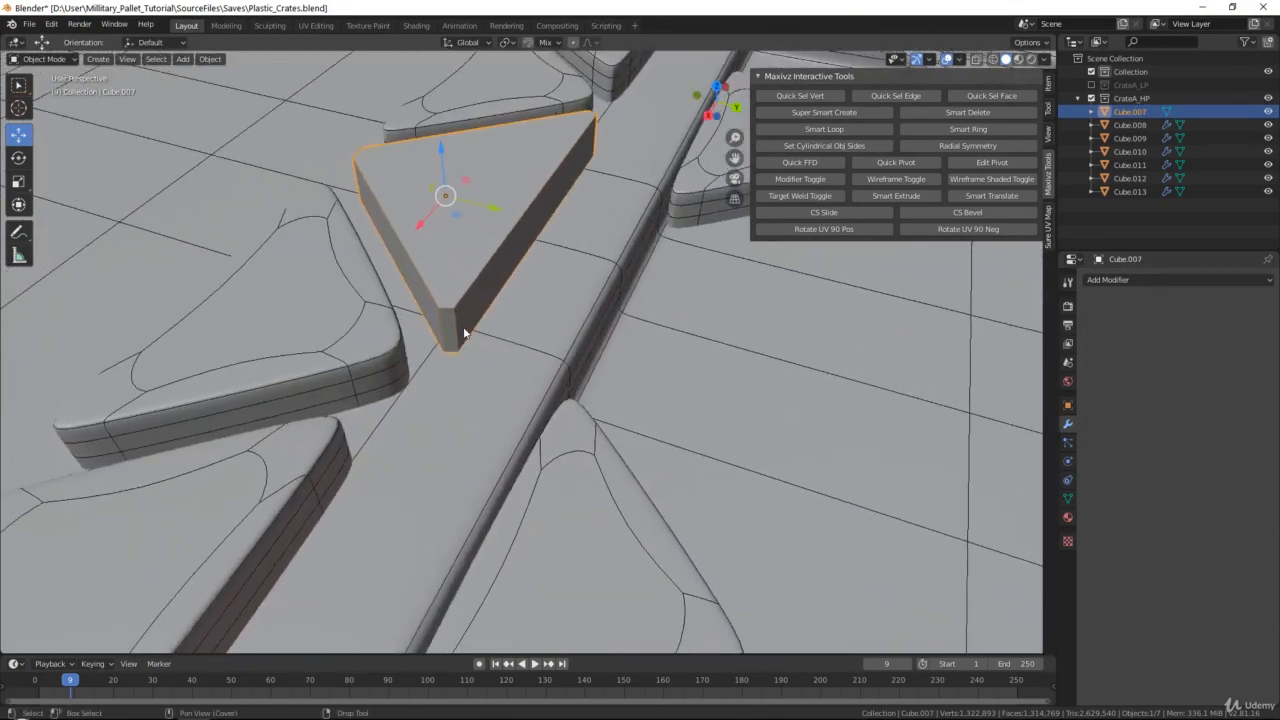
key(Tab)
key(ctrl+r)
scroll(455, 322, up, 1)
click(455, 322)
right_click(452, 322)
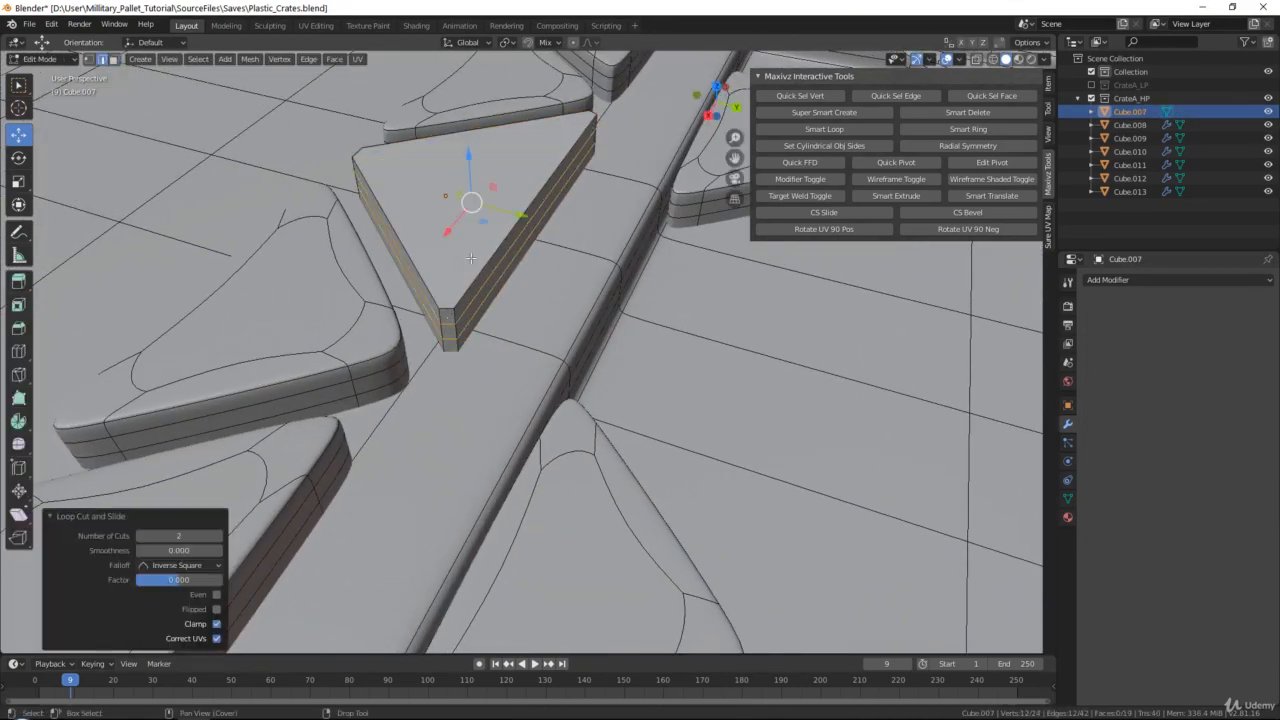
Inset the top face of the Cube.007 stud by about 0.040 m and return to Object Mode
key(3)
click(466, 261)
key(i)
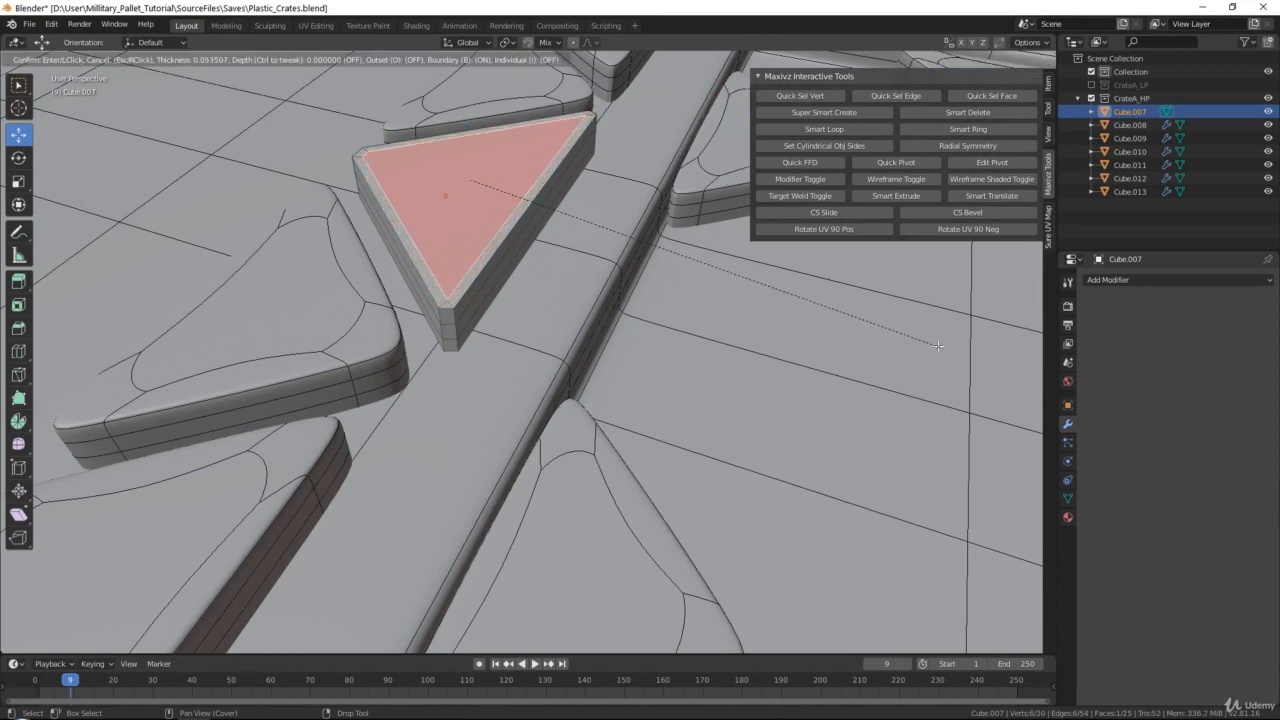
click(940, 346)
key(Tab)
Add a Multiresolution modifier to Cube.007, subdivide it to level 4 and enable Optimal Display
click(1095, 280)
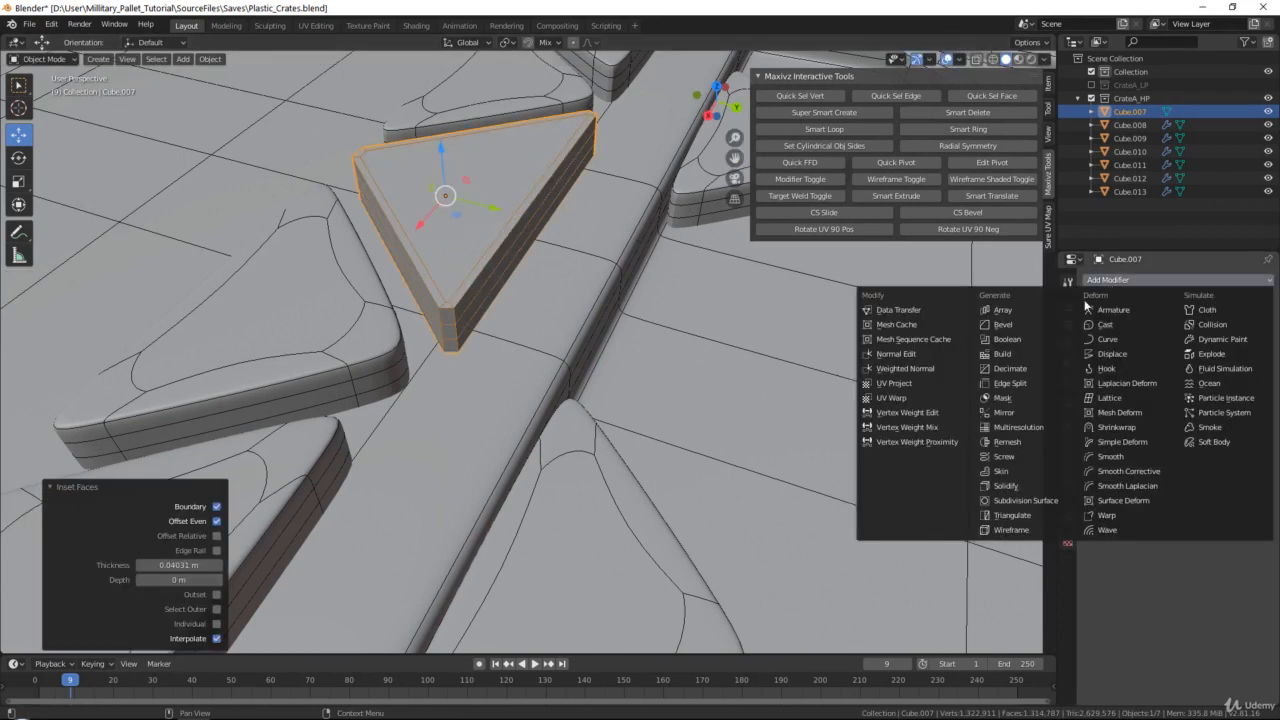
click(1018, 427)
click(1222, 353)
click(1222, 353)
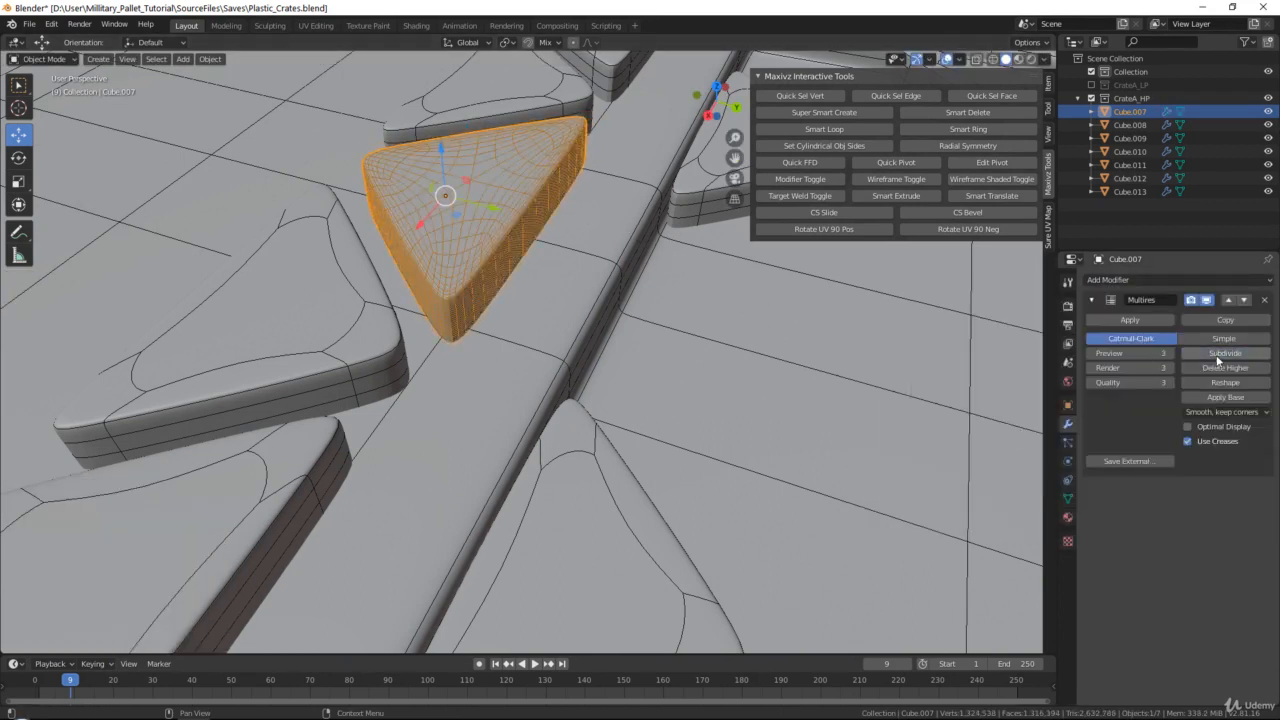
click(1222, 353)
click(1222, 353)
click(1188, 428)
Deselect everything, hide the wireframe and inspect the whole studded crate side
scroll(780, 367, down, 8)
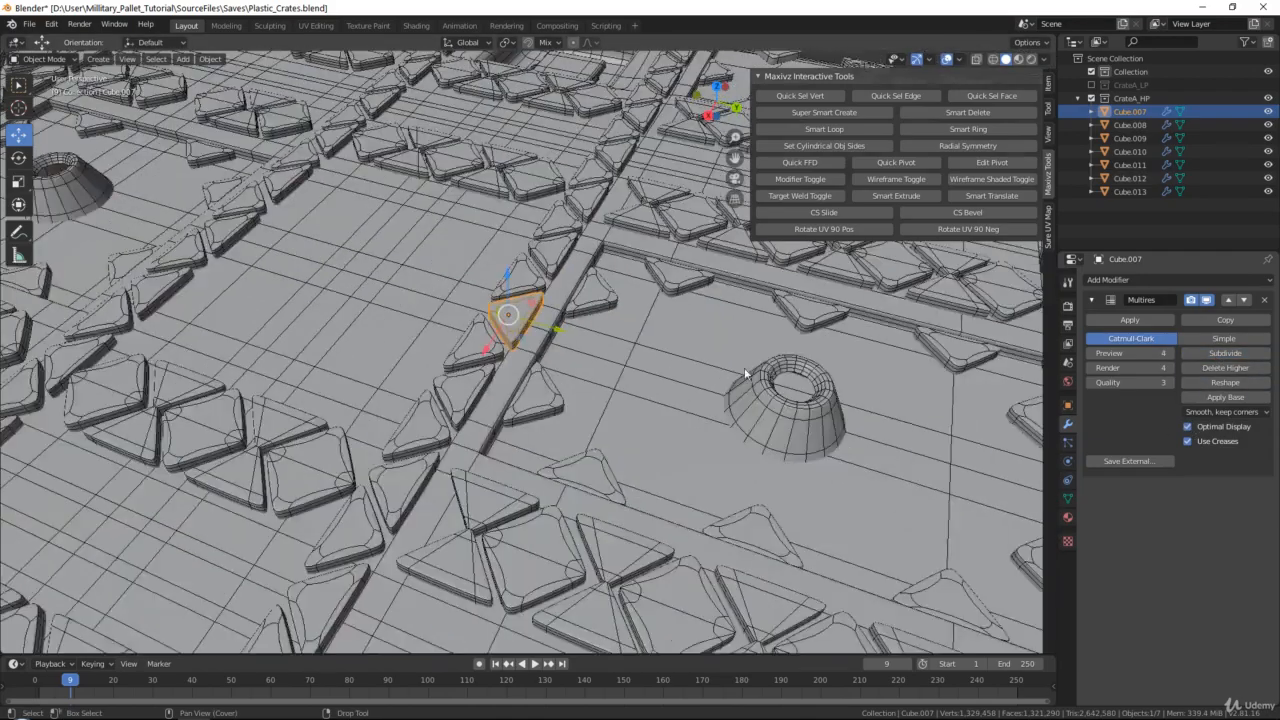
shift+middle_drag(782, 378, 650, 340)
scroll(650, 340, down, 5)
click(826, 351)
shift+middle_drag(490, 370, 840, 338)
scroll(717, 351, down, 4)
click(896, 179)
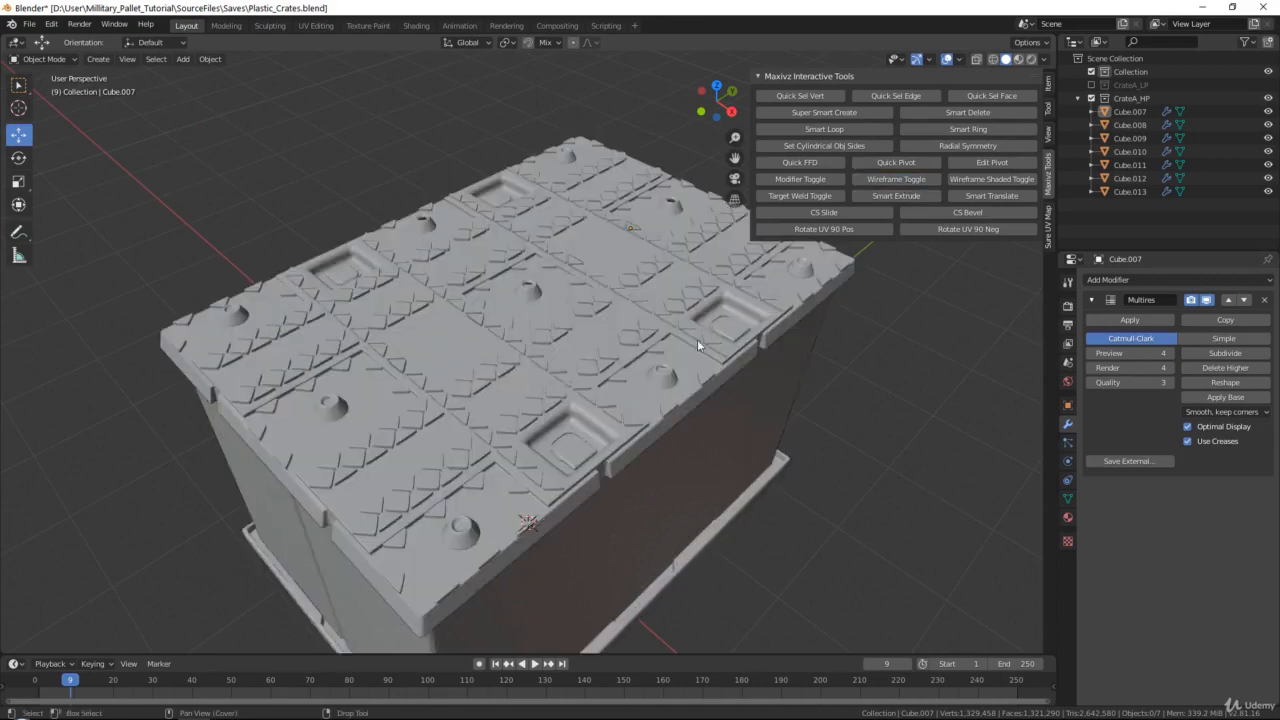
mouse_move(697, 339)
middle_down()
mouse_move(733, 336)
mouse_move(561, 327)
mouse_move(557, 337)
mouse_move(688, 330)
mouse_move(622, 367)
mouse_move(555, 450)
mouse_move(580, 361)
mouse_move(530, 385)
mouse_move(682, 288)
middle_up()
Select Cube.011 and show the wireframe to examine the topology of one of its hollow cones
scroll(557, 337, up, 4)
scroll(688, 330, down, 4)
scroll(669, 330, up, 3)
scroll(580, 361, up, 3)
click(581, 359)
scroll(517, 382, up, 4)
click(887, 177)
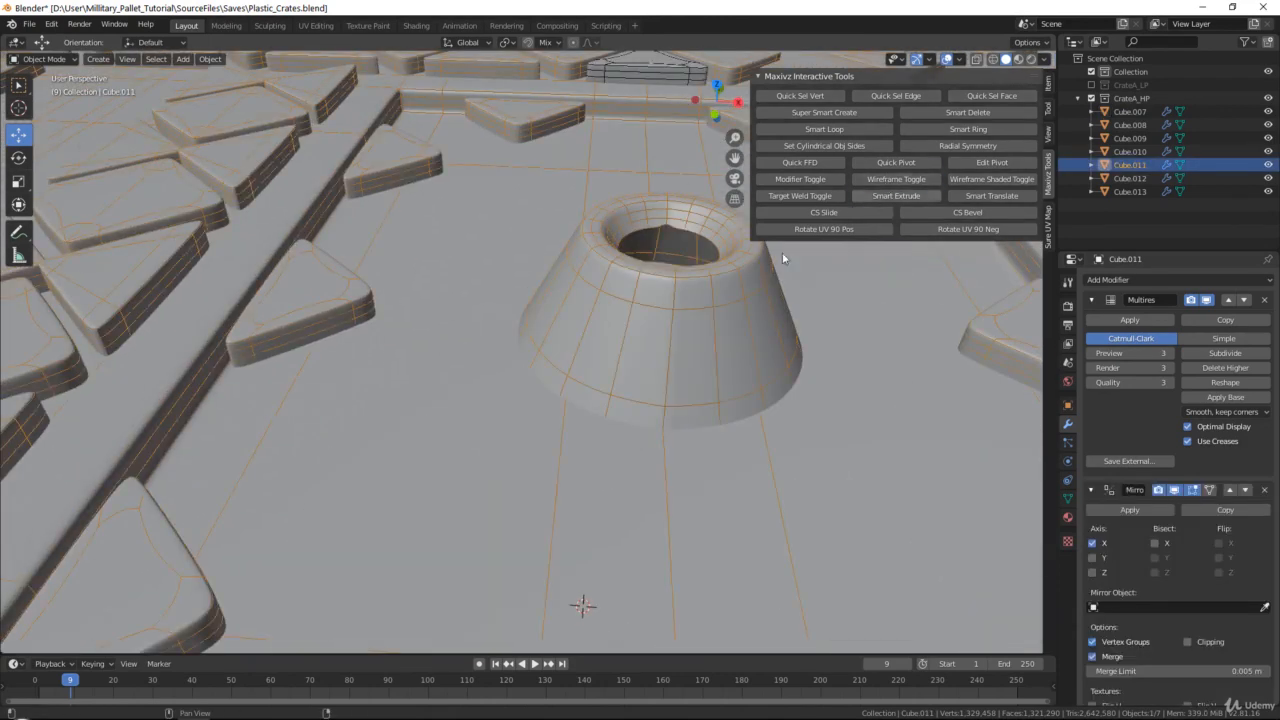
Check the cone's base mesh in Edit Mode, return to Object Mode and examine the seam inside its hole
shift+middle_drag(780, 250, 673, 336)
key(Tab)
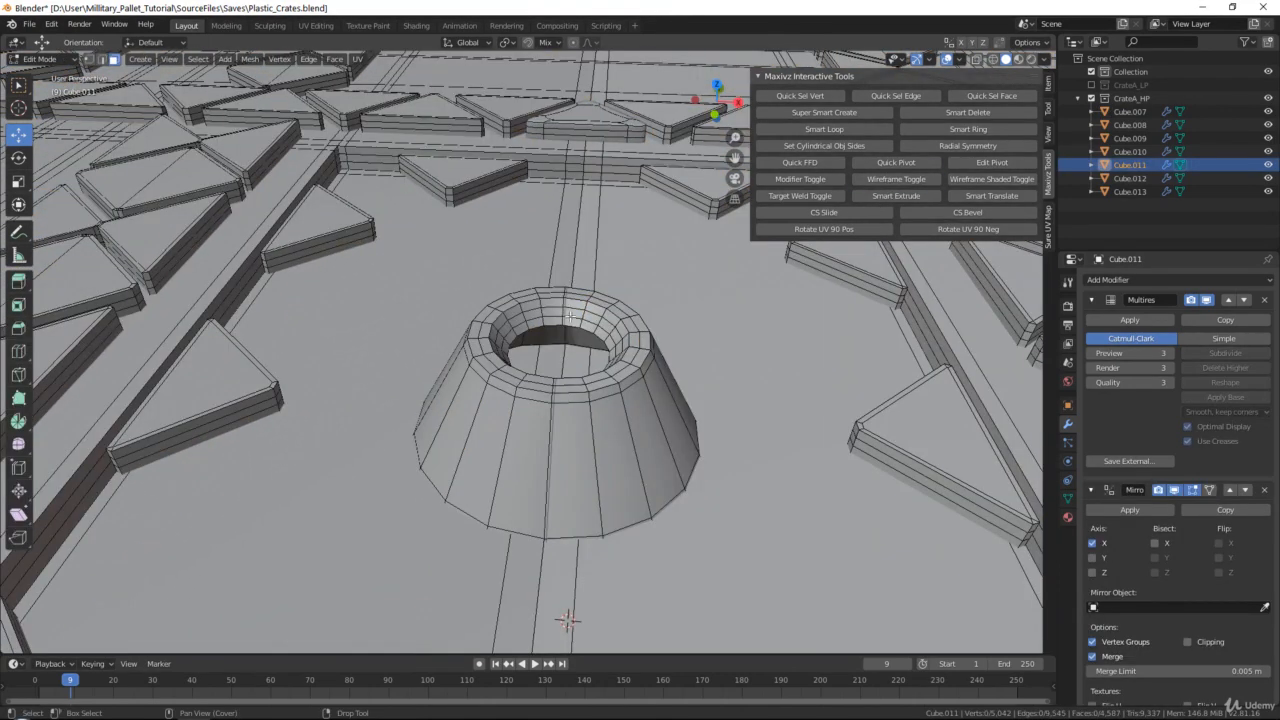
key(Tab)
shift+middle_drag(550, 397, 585, 330)
scroll(555, 313, down, 4)
scroll(613, 323, up, 3)
scroll(605, 341, up, 5)
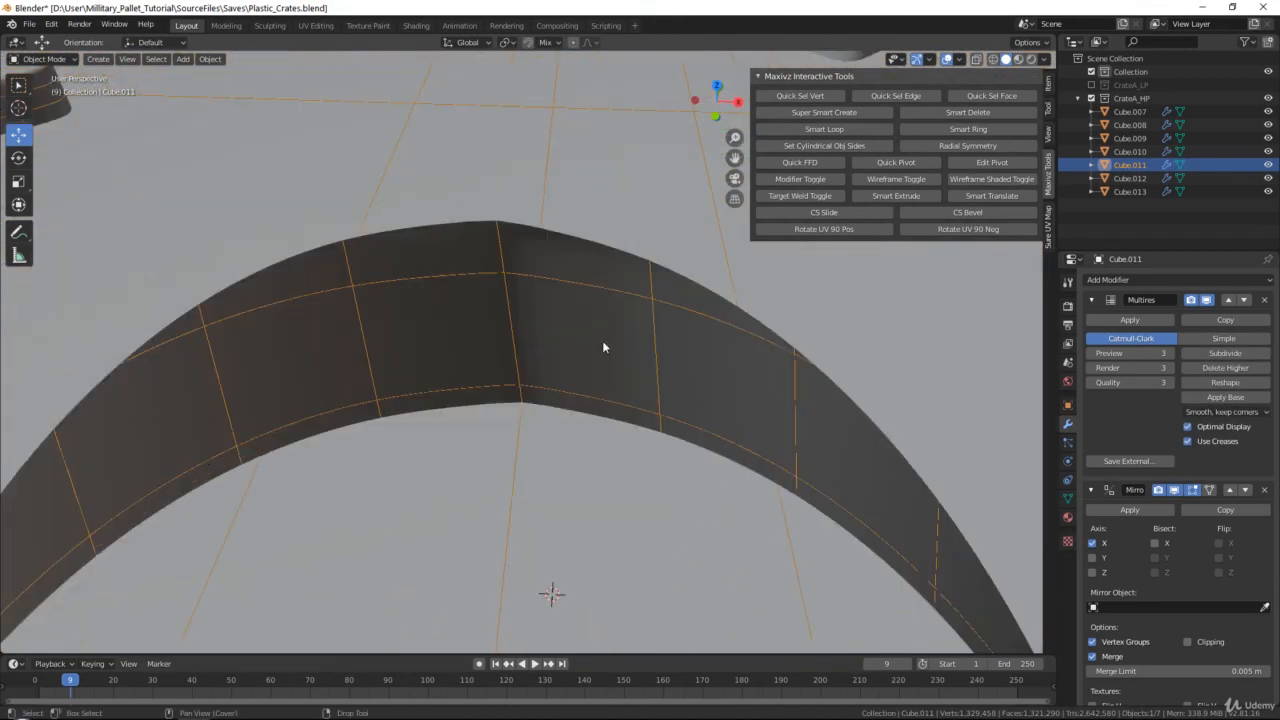
scroll(602, 341, down, 6)
scroll(1141, 434, down, 2)
scroll(1141, 434, down, 5)
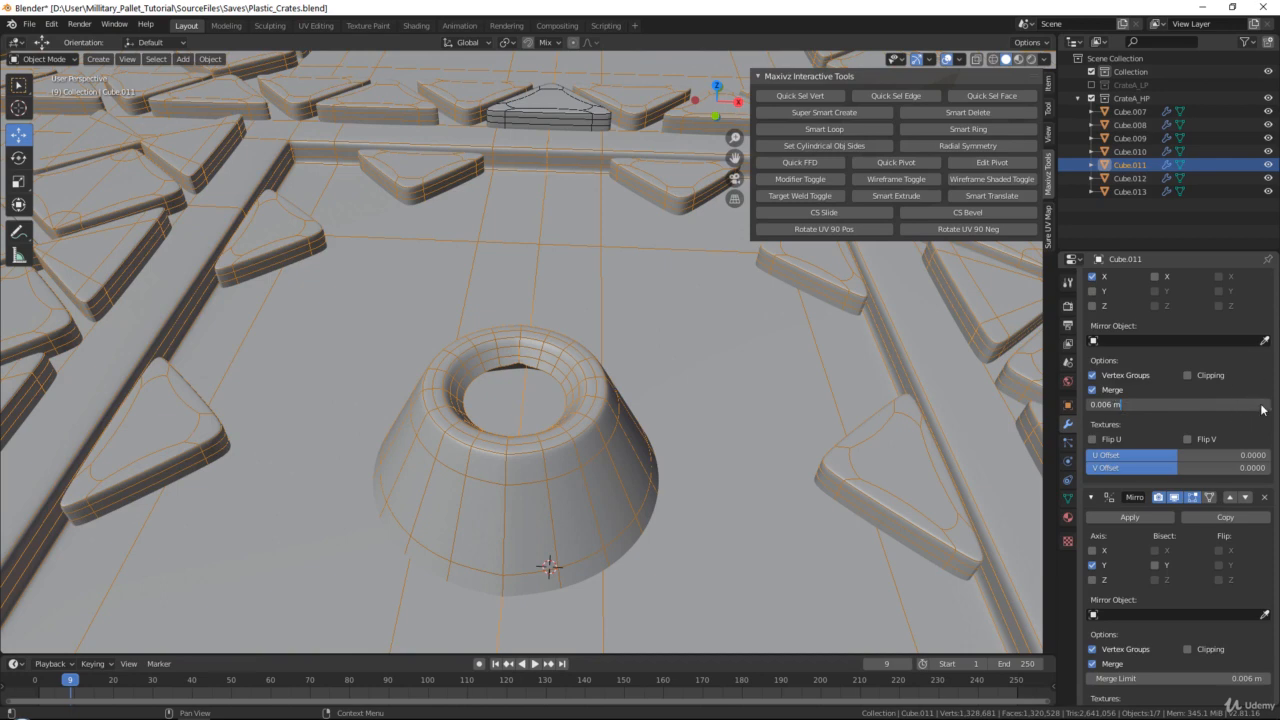
Turn off the Multires viewport display on Cube.011 and raise the merge limit of its X and Y Mirror modifiers to 0.01 m
key(Return)
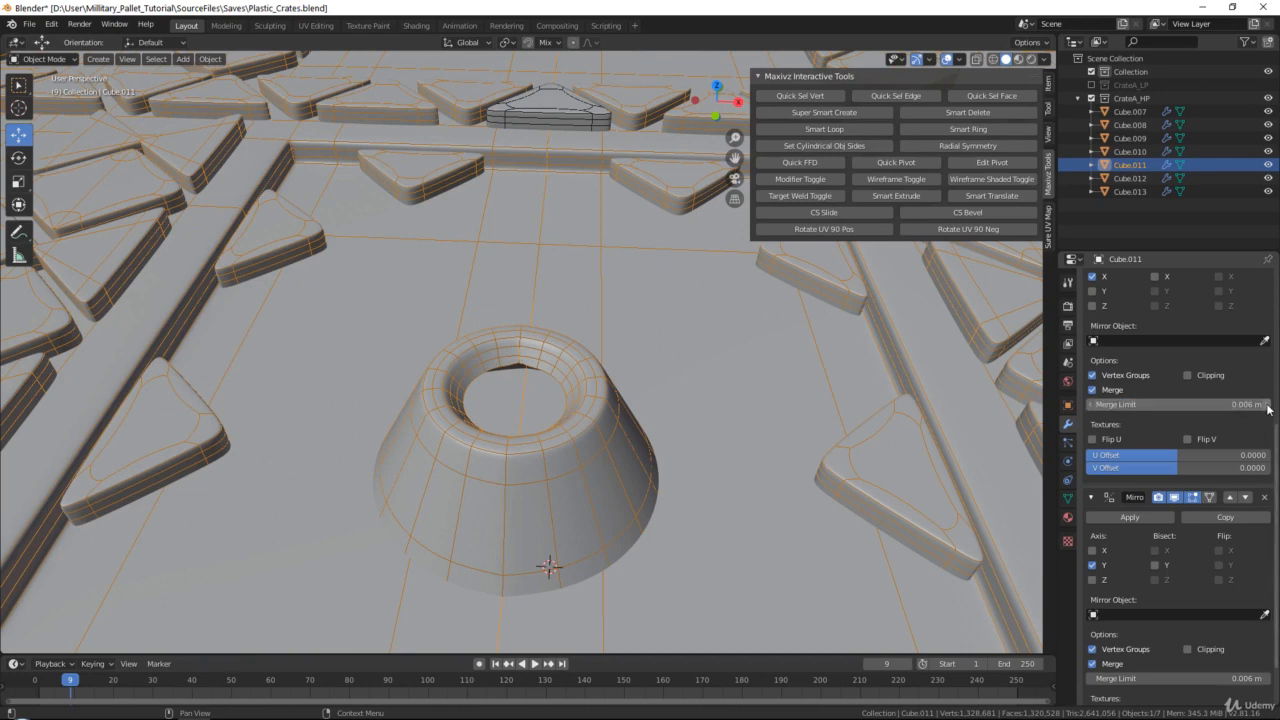
click(1264, 404)
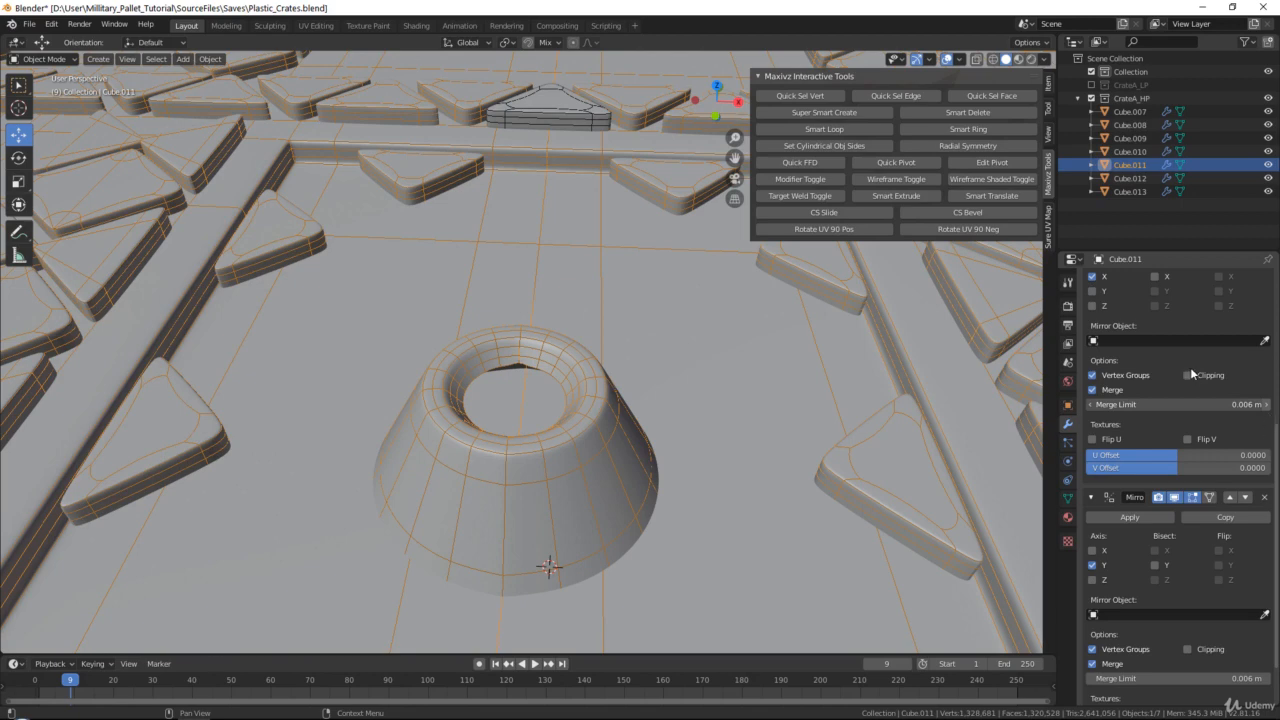
scroll(1190, 367, up, 6)
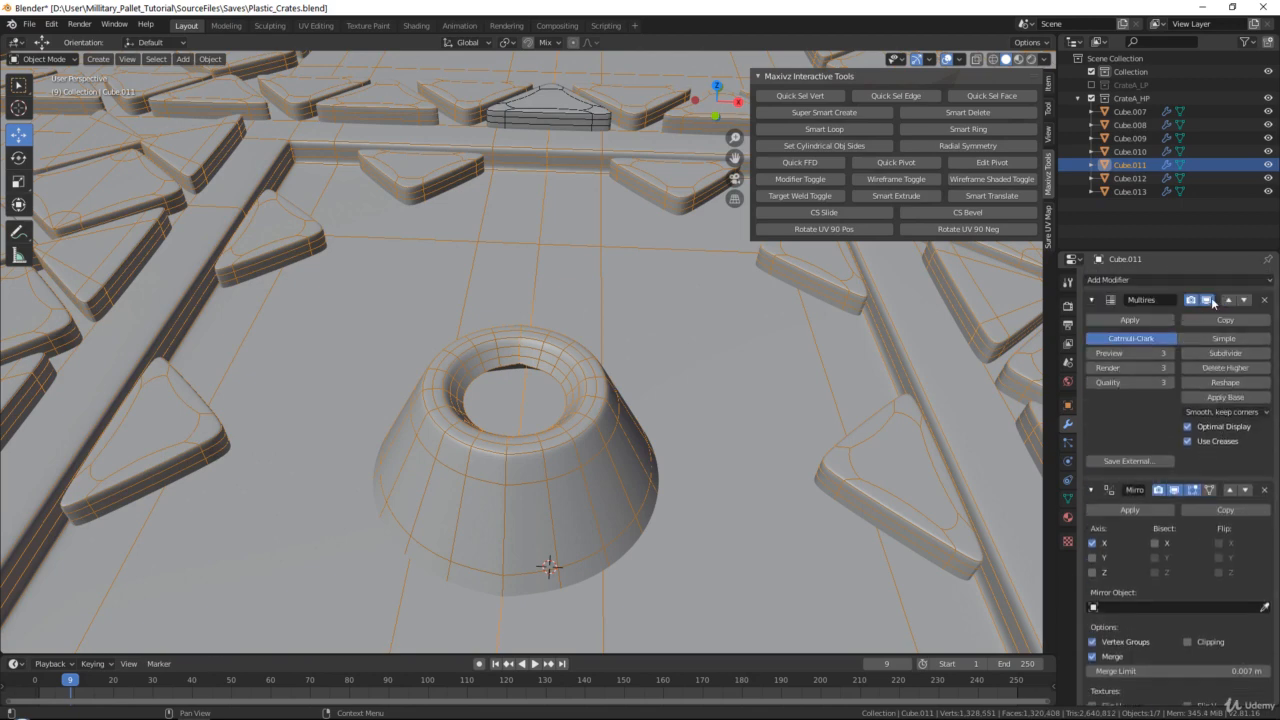
click(1206, 300)
scroll(1192, 348, down, 8)
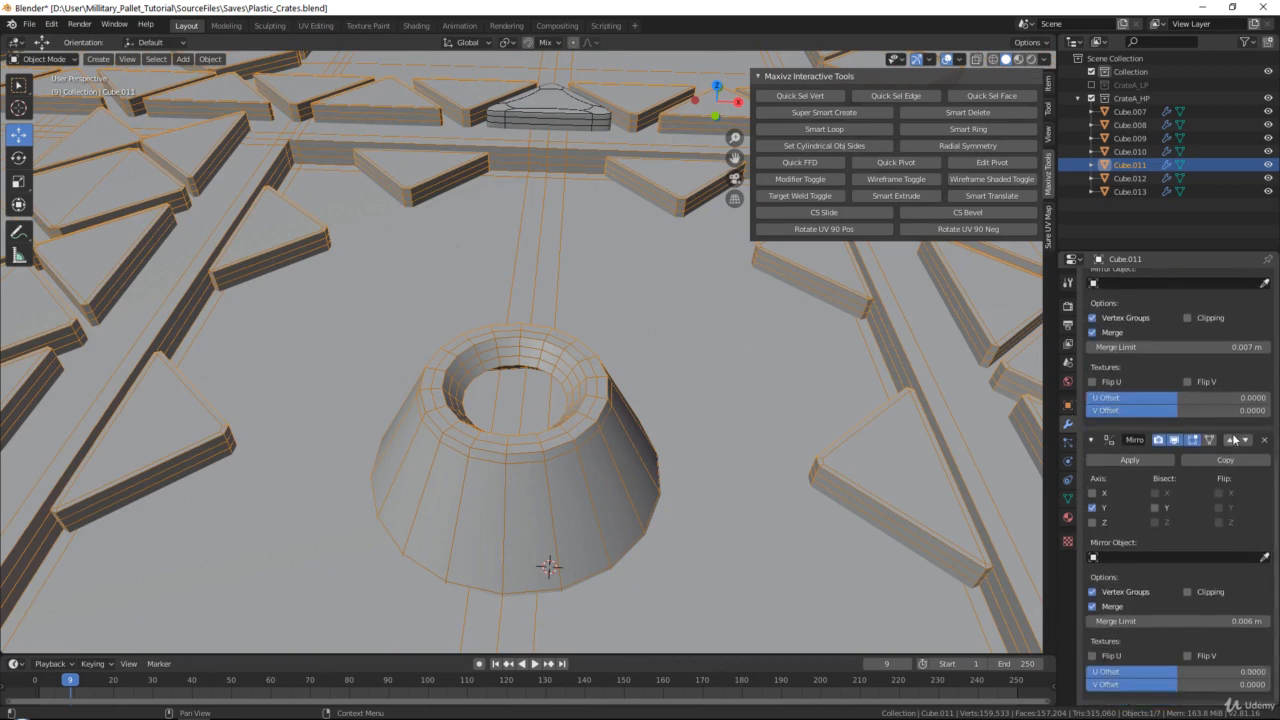
click(1265, 349)
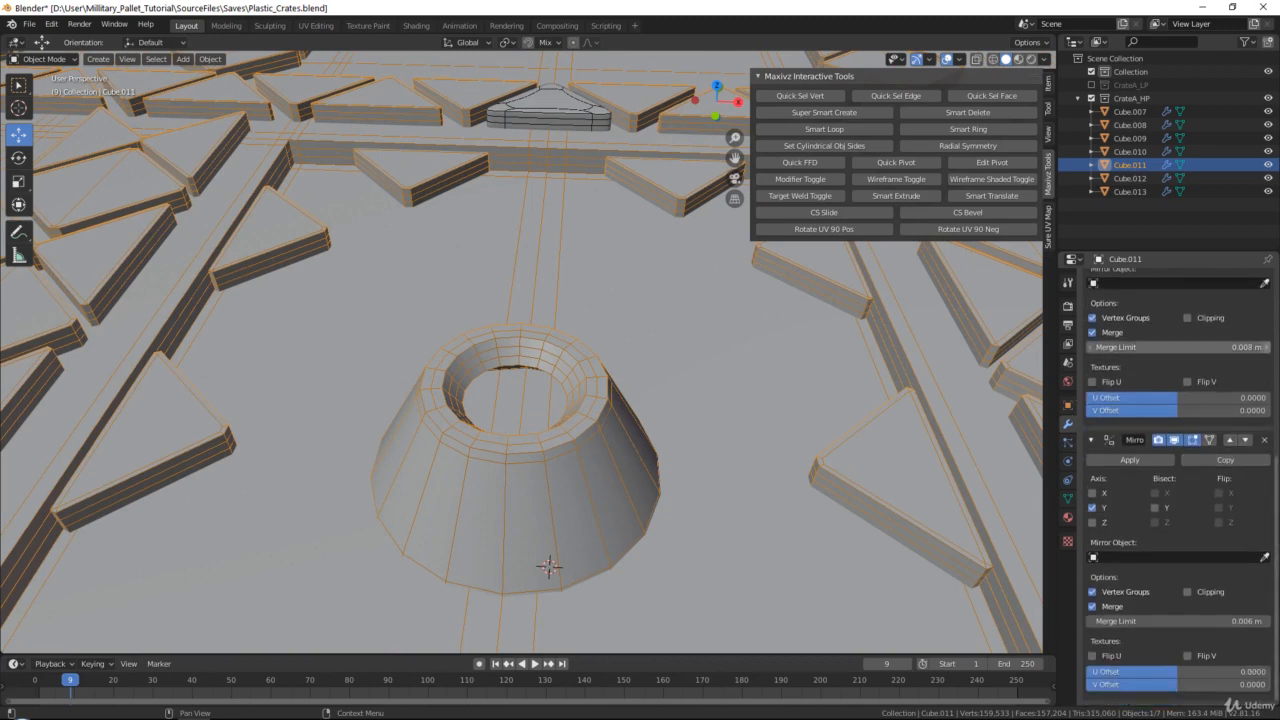
click(1265, 349)
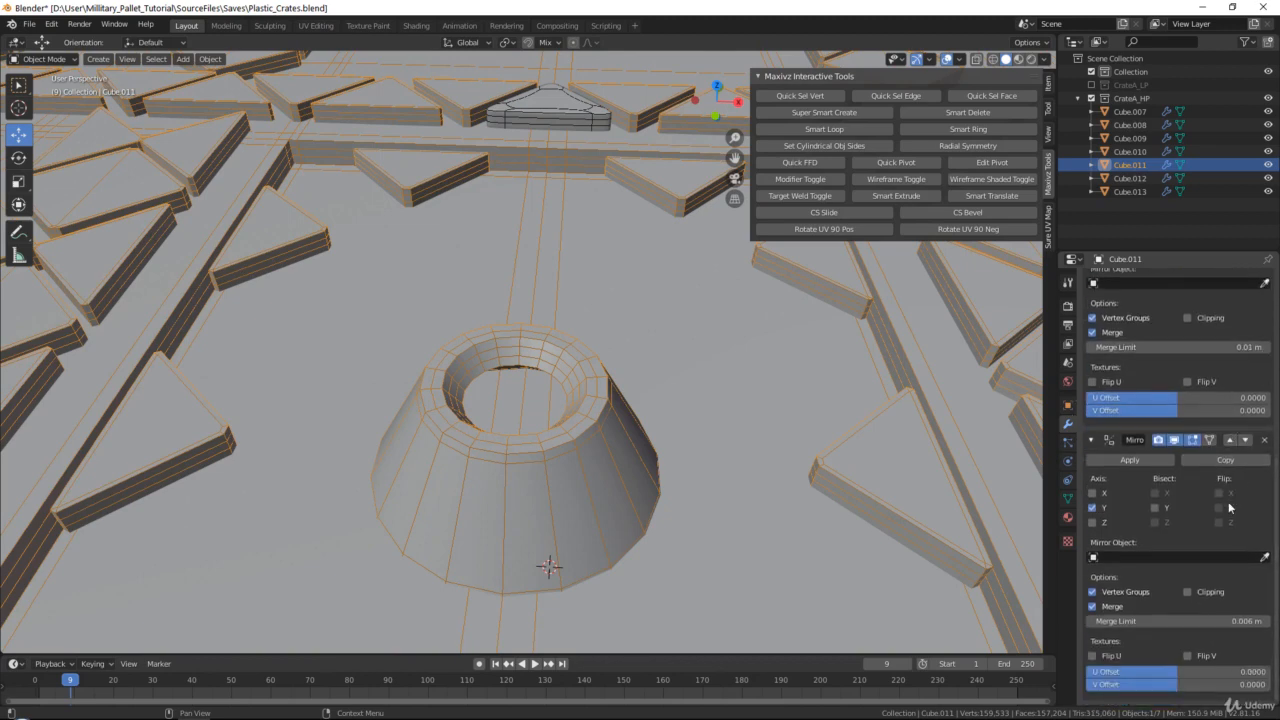
click(1266, 625)
click(1266, 625)
click(1266, 625)
click(1266, 625)
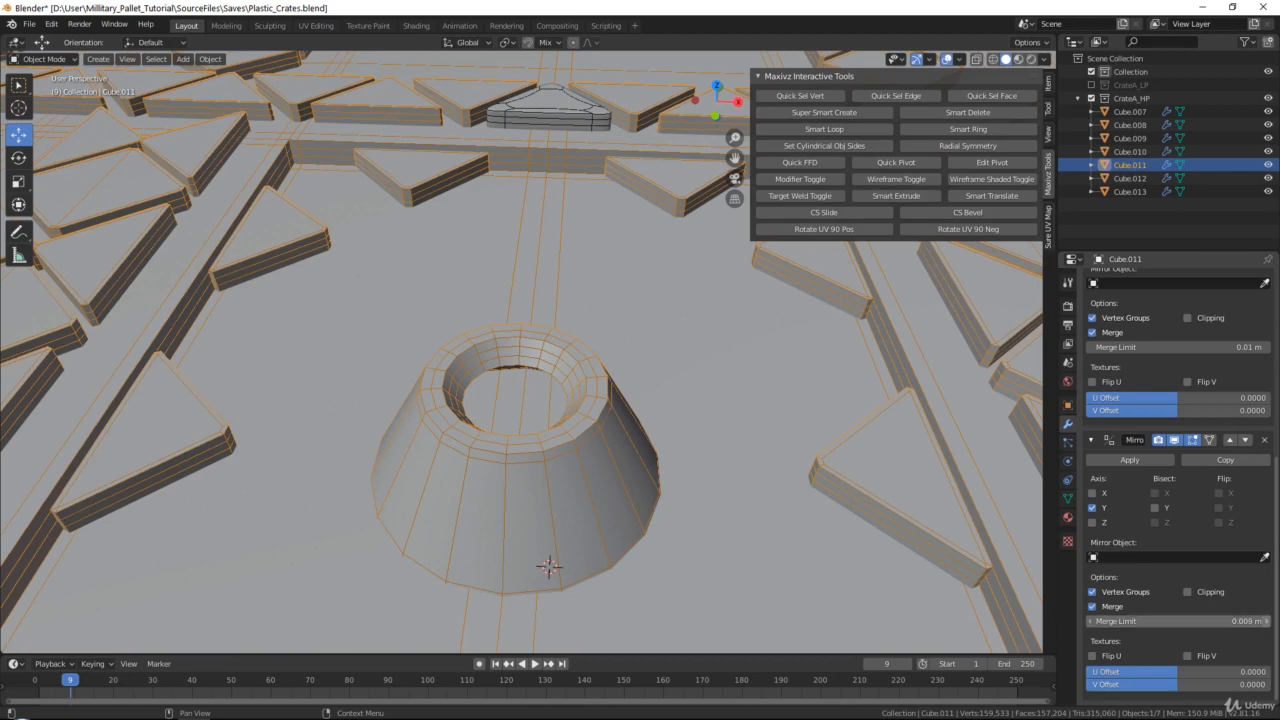
scroll(1182, 336, up, 1)
scroll(1182, 336, up, 7)
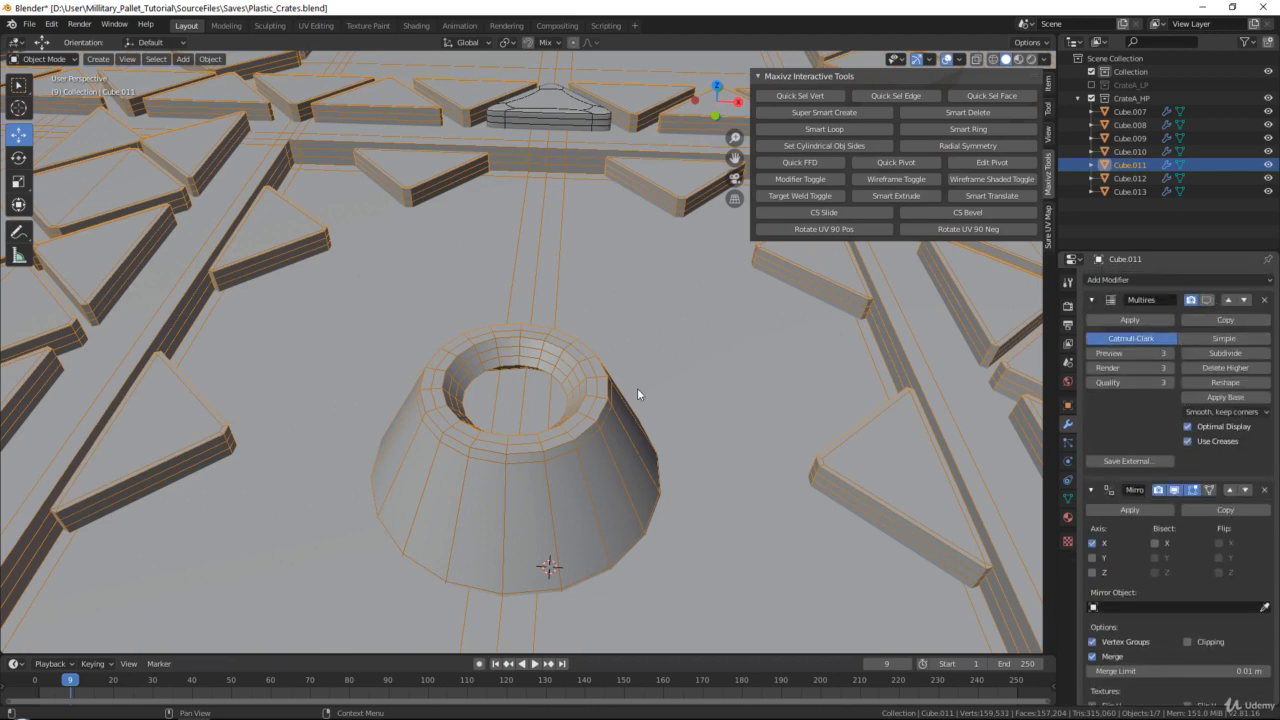
Display Multires again, hide the wireframe and inspect the smoothed cones from several angles for seams
shift+middle_drag(620, 286, 619, 412)
scroll(520, 246, up, 2)
shift+middle_drag(520, 246, 546, 304)
scroll(547, 290, up, 1)
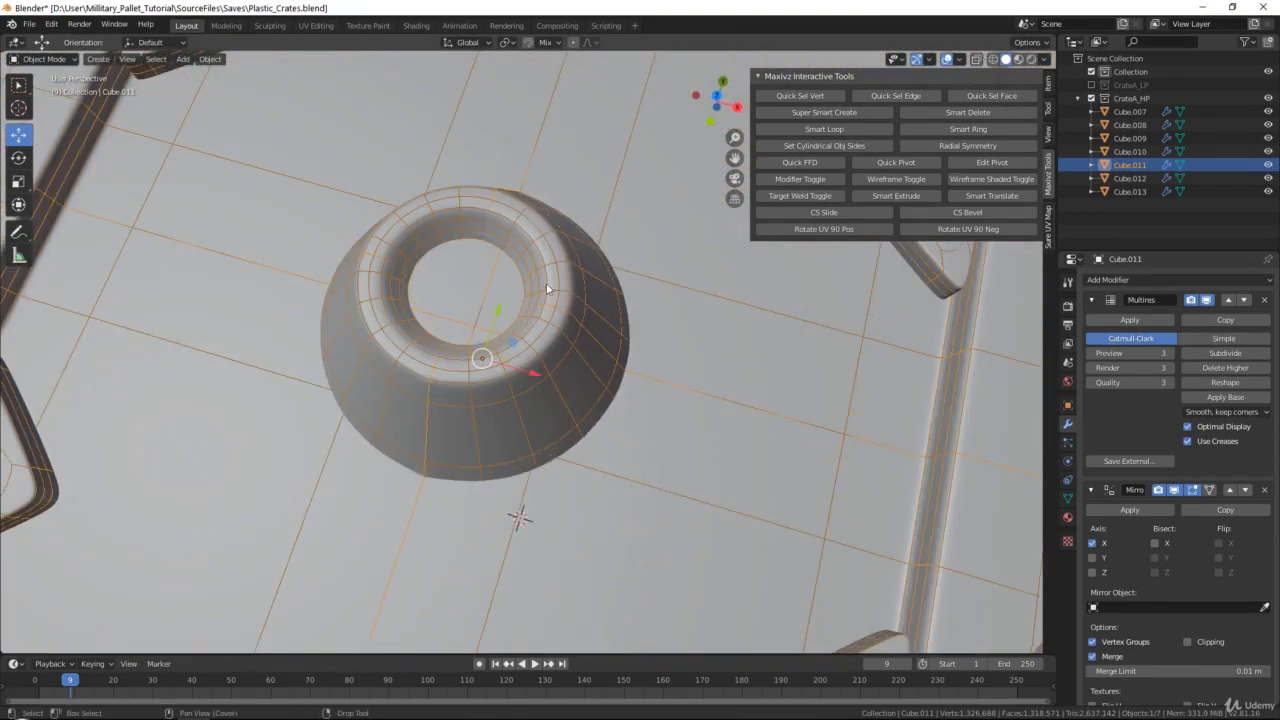
click(890, 180)
shift+middle_drag(574, 243, 590, 392)
scroll(514, 289, up, 3)
scroll(696, 335, down, 10)
middle_drag(608, 277, 334, 257)
scroll(549, 329, up, 6)
middle_drag(657, 372, 611, 357)
scroll(611, 357, up, 2)
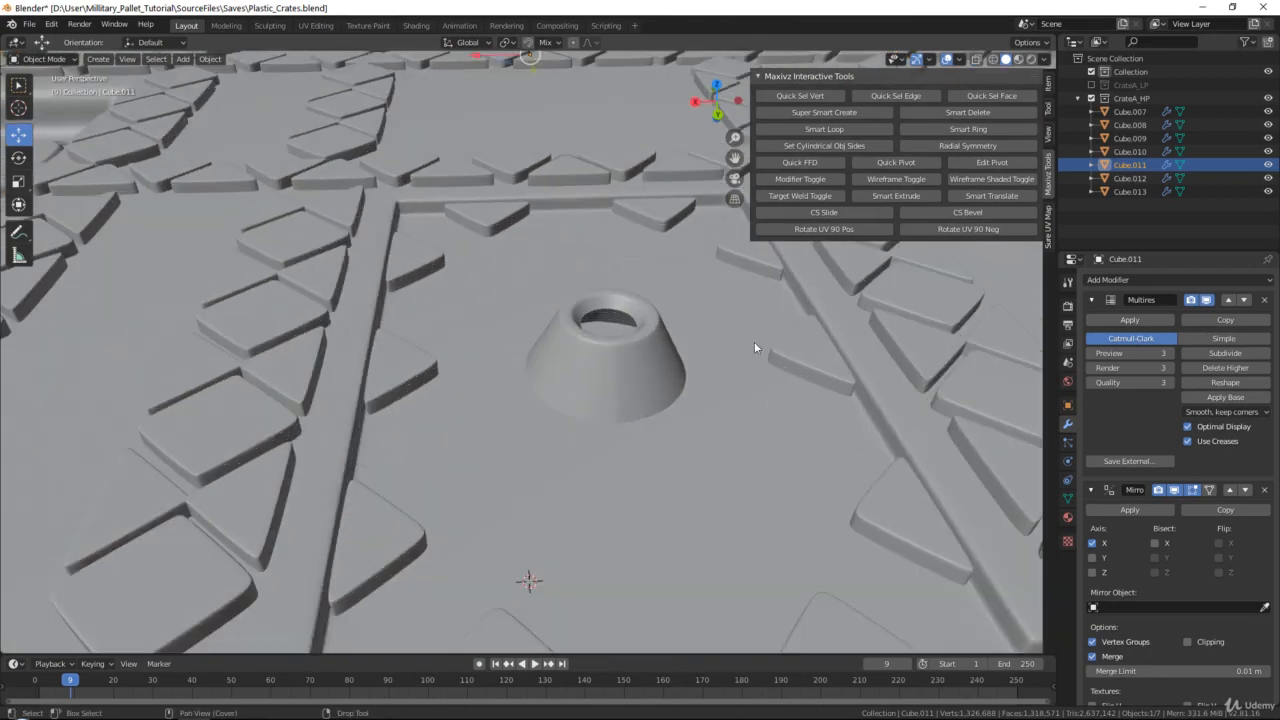
Turn off the Multires viewport display and set the merge limit of both Mirror modifiers to 0.015 m
click(1206, 299)
scroll(1261, 591, down, 2)
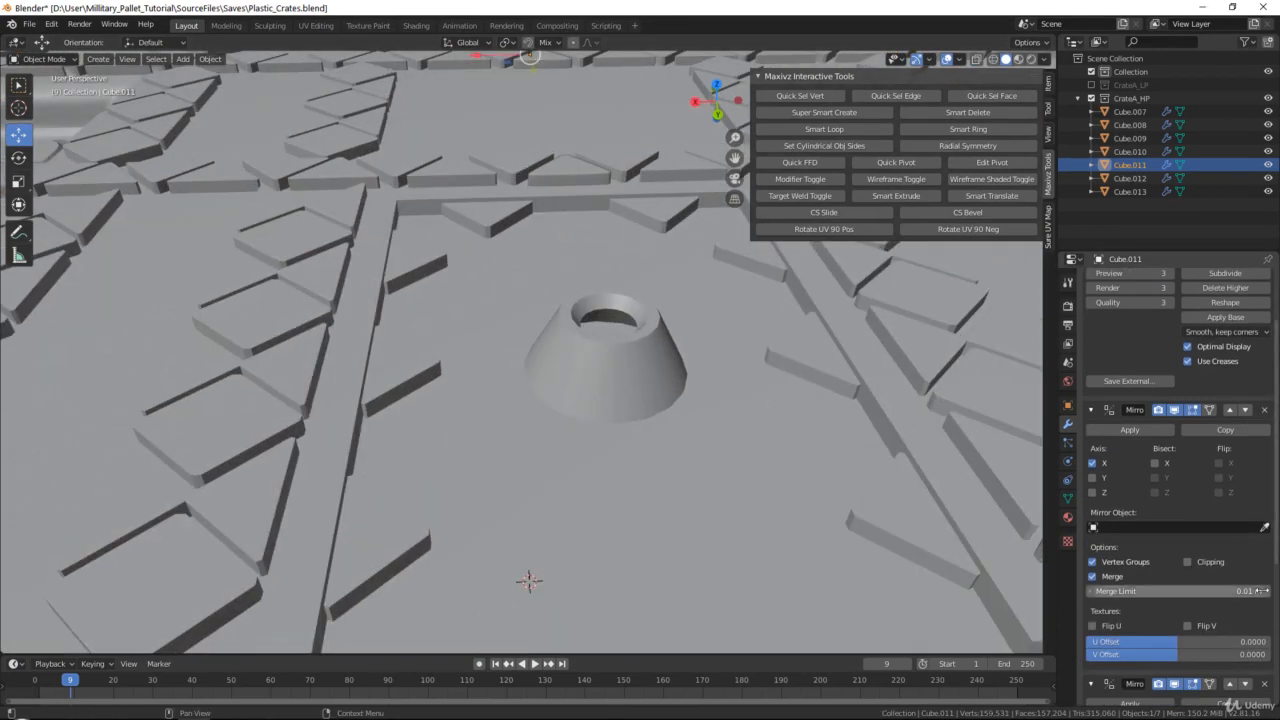
click(1265, 591)
click(1265, 591)
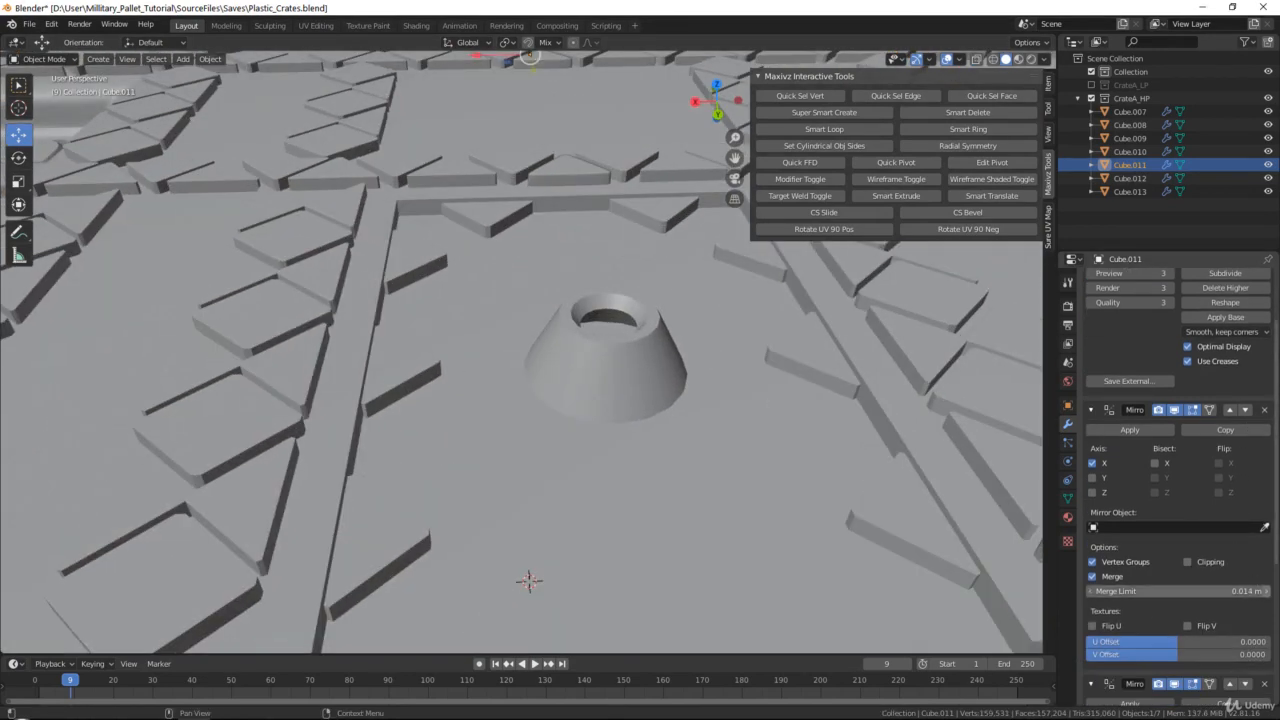
click(1265, 591)
scroll(1265, 600, down, 6)
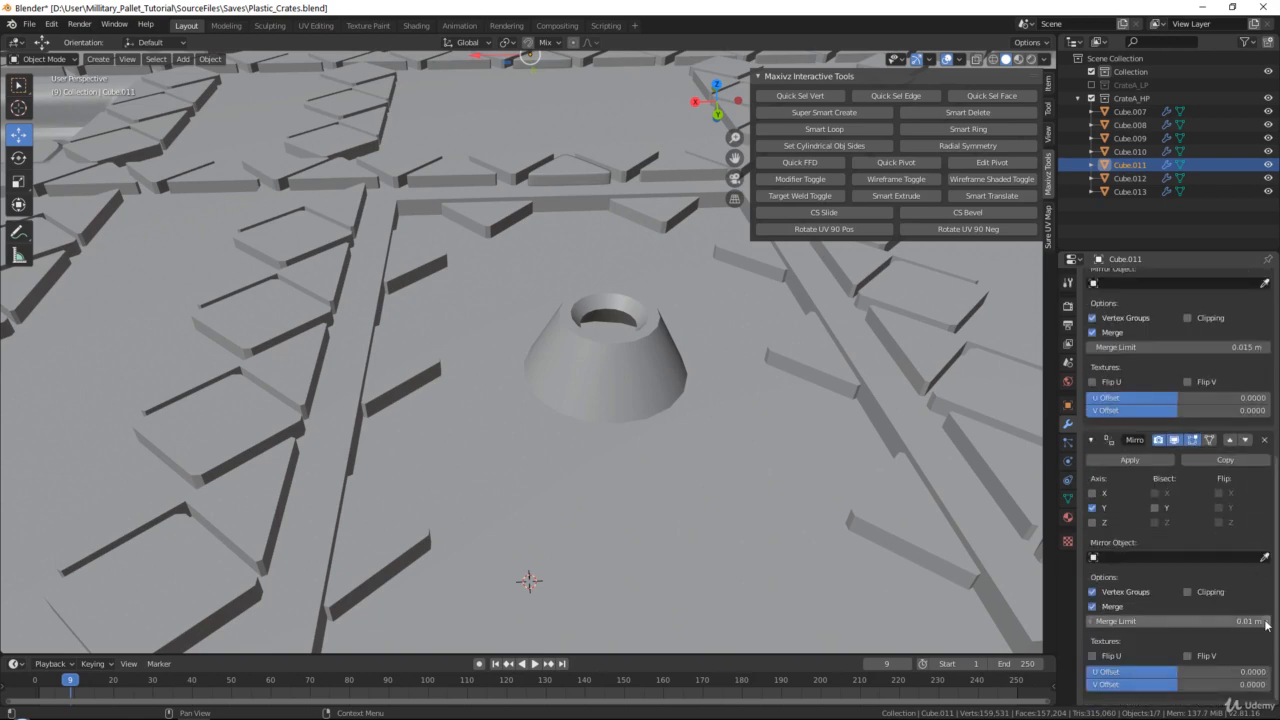
click(1265, 621)
click(1265, 621)
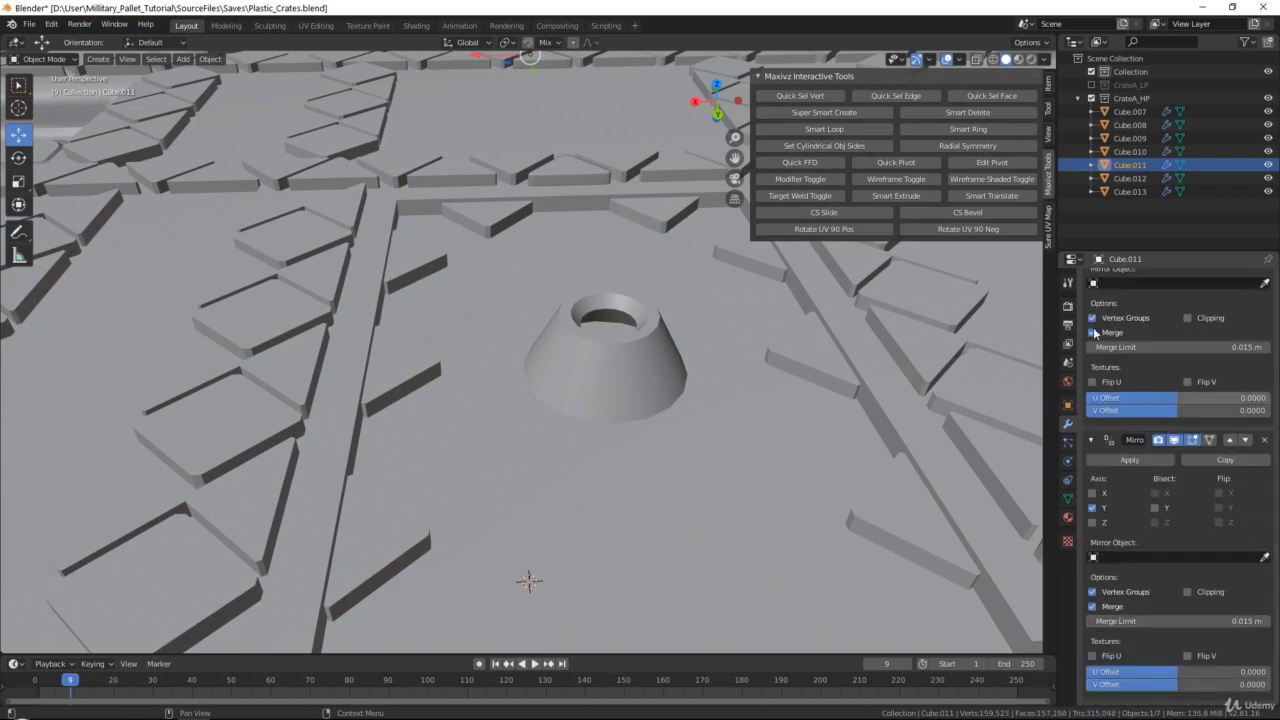
Show the wireframe, inspect the cone's unsmoothed mesh and remove the Multires modifier from Cube.011
click(919, 180)
scroll(550, 316, up, 2)
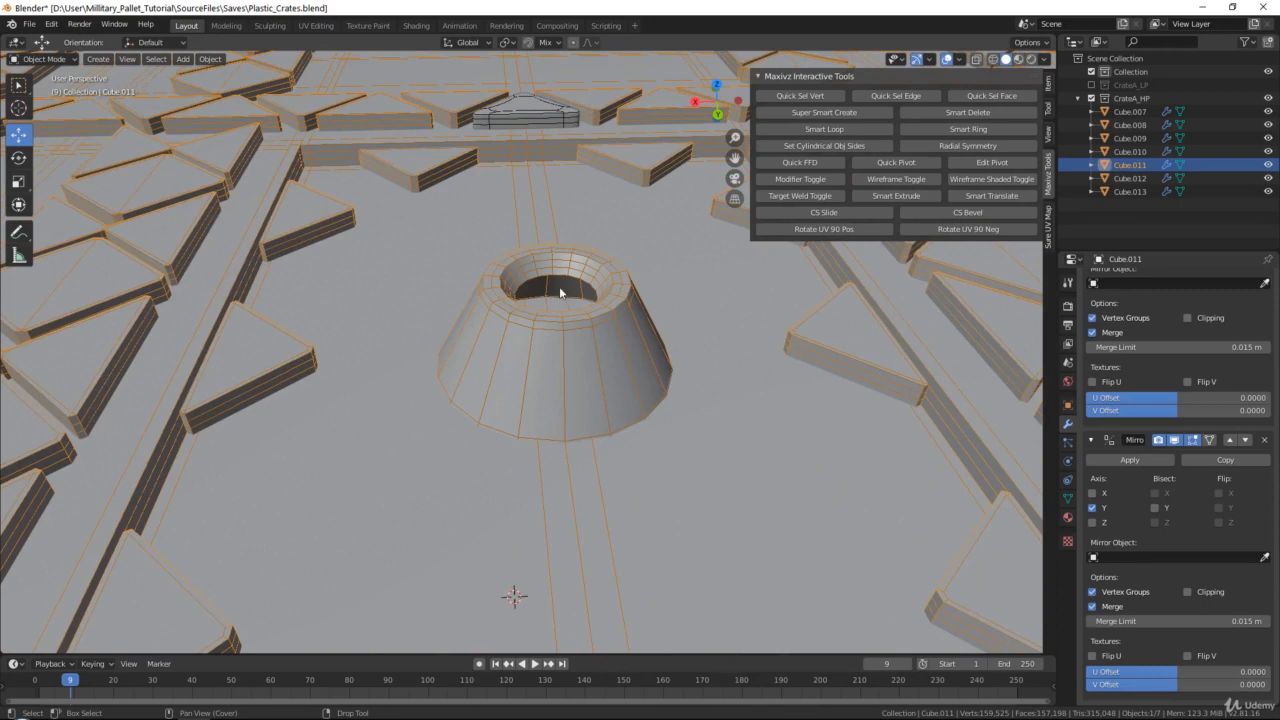
scroll(559, 286, up, 3)
scroll(1116, 399, up, 8)
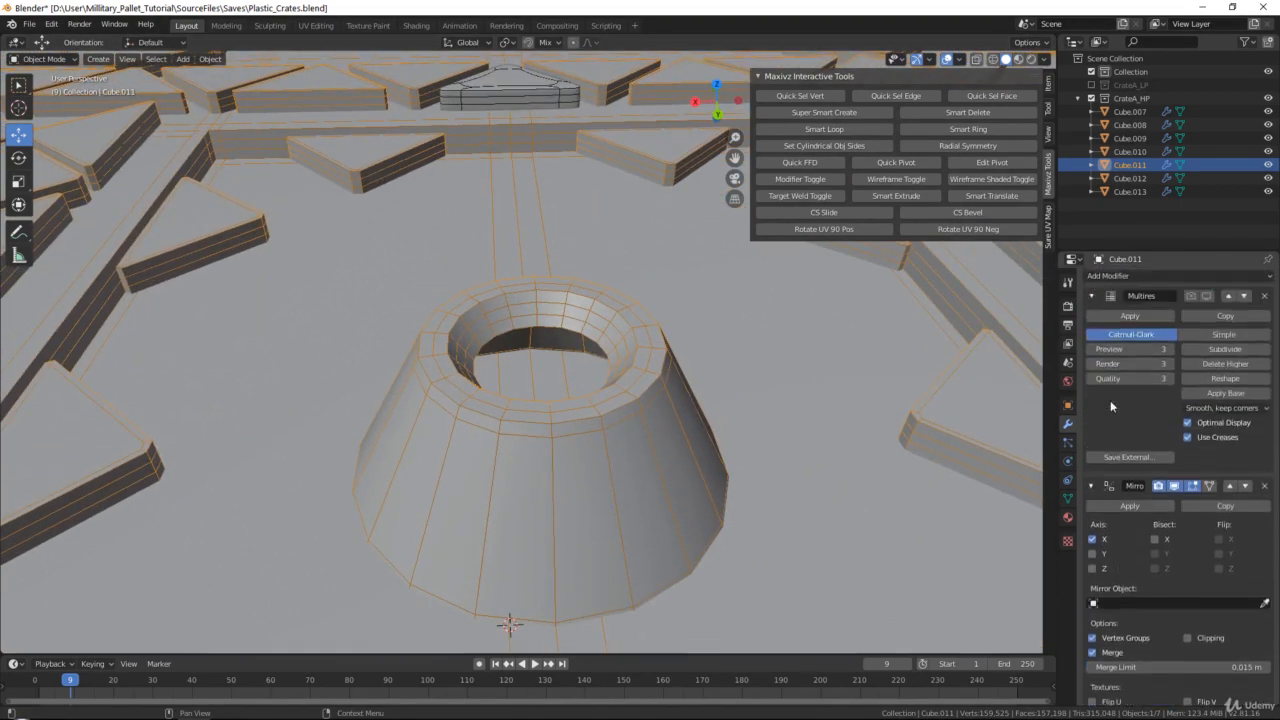
click(1191, 299)
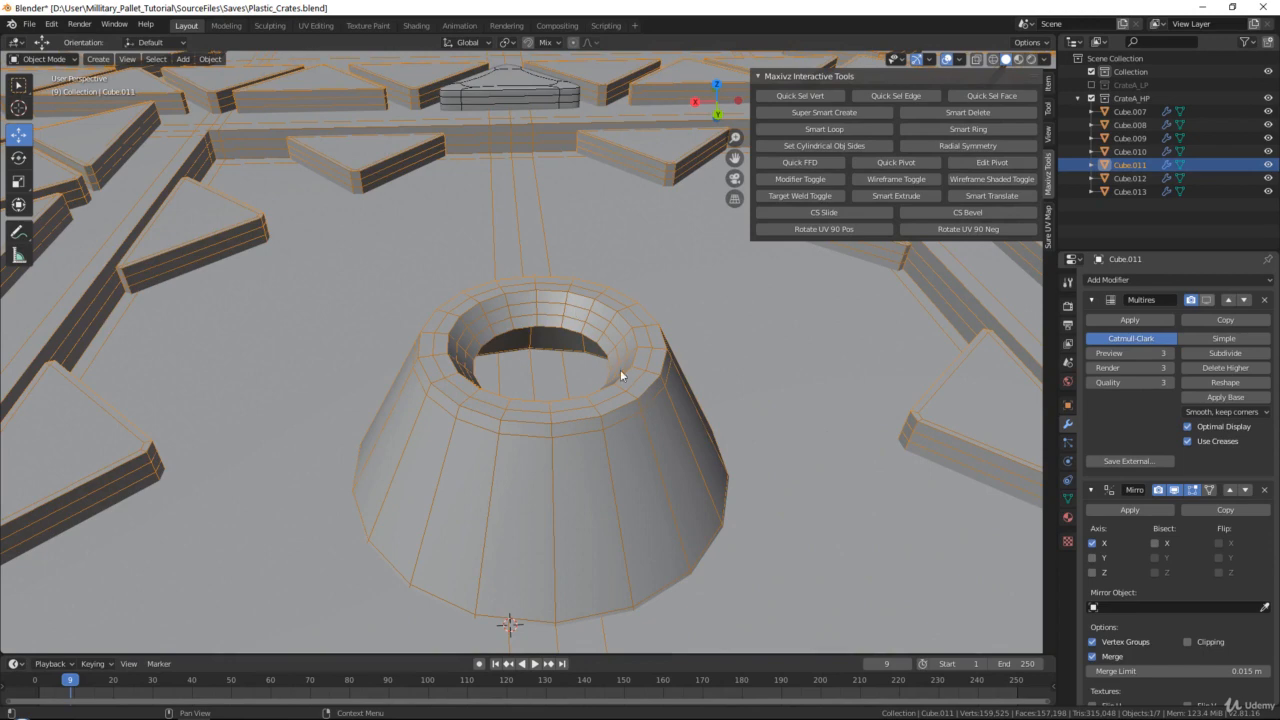
click(1207, 299)
click(1264, 299)
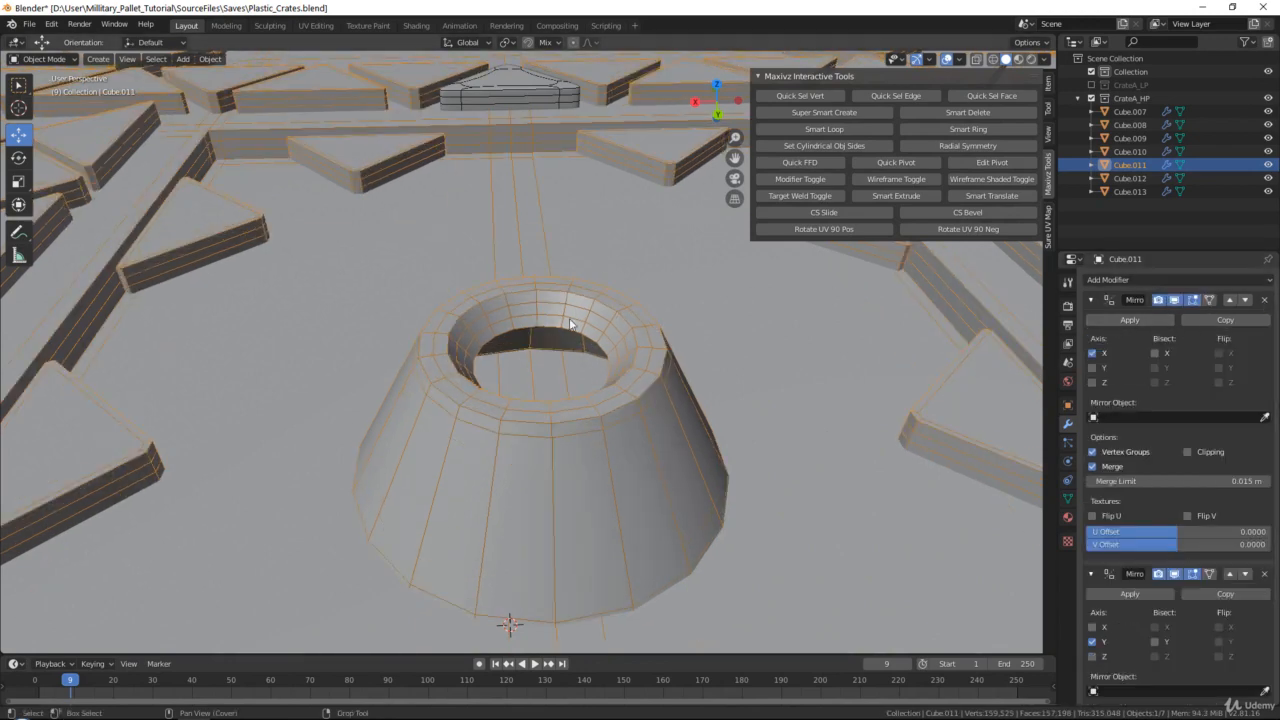
Paste a copy of the studded crate side Cube.011 and move the copy to a new collection named Backup
scroll(570, 324, down, 7)
shift+middle_drag(570, 324, 797, 420)
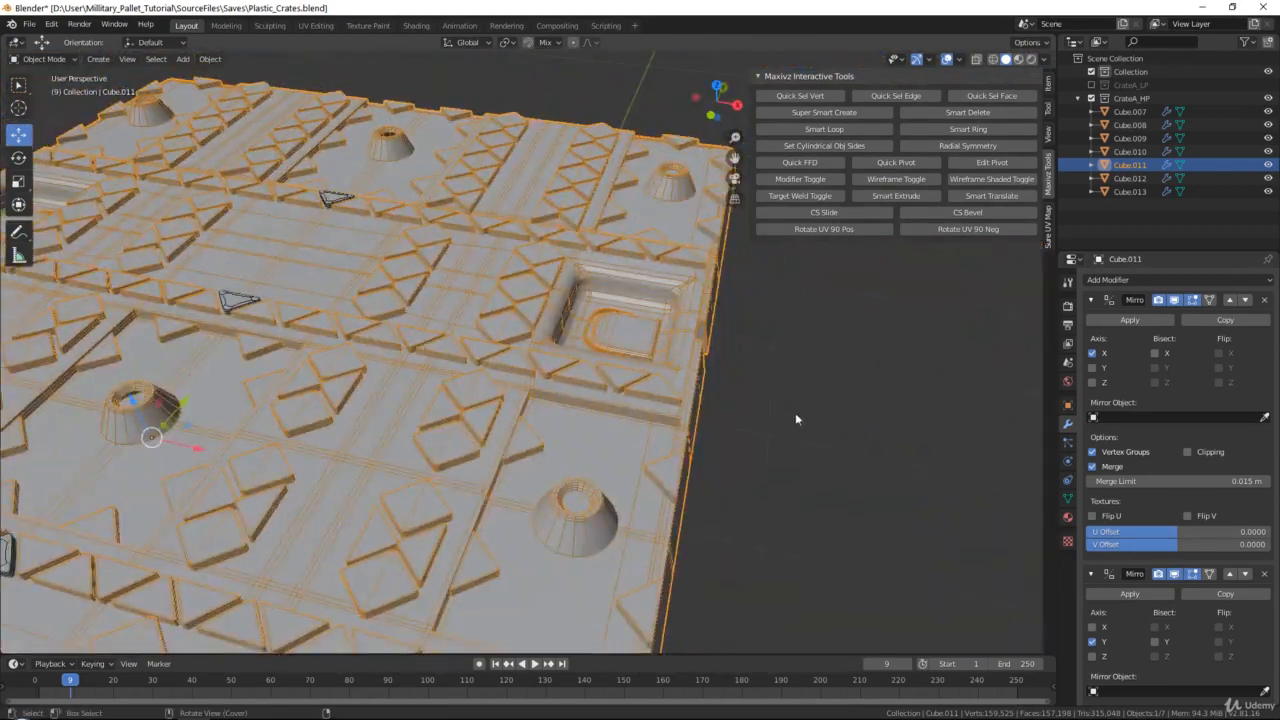
scroll(797, 420, down, 6)
shift+middle_drag(476, 396, 589, 343)
scroll(603, 337, down, 2)
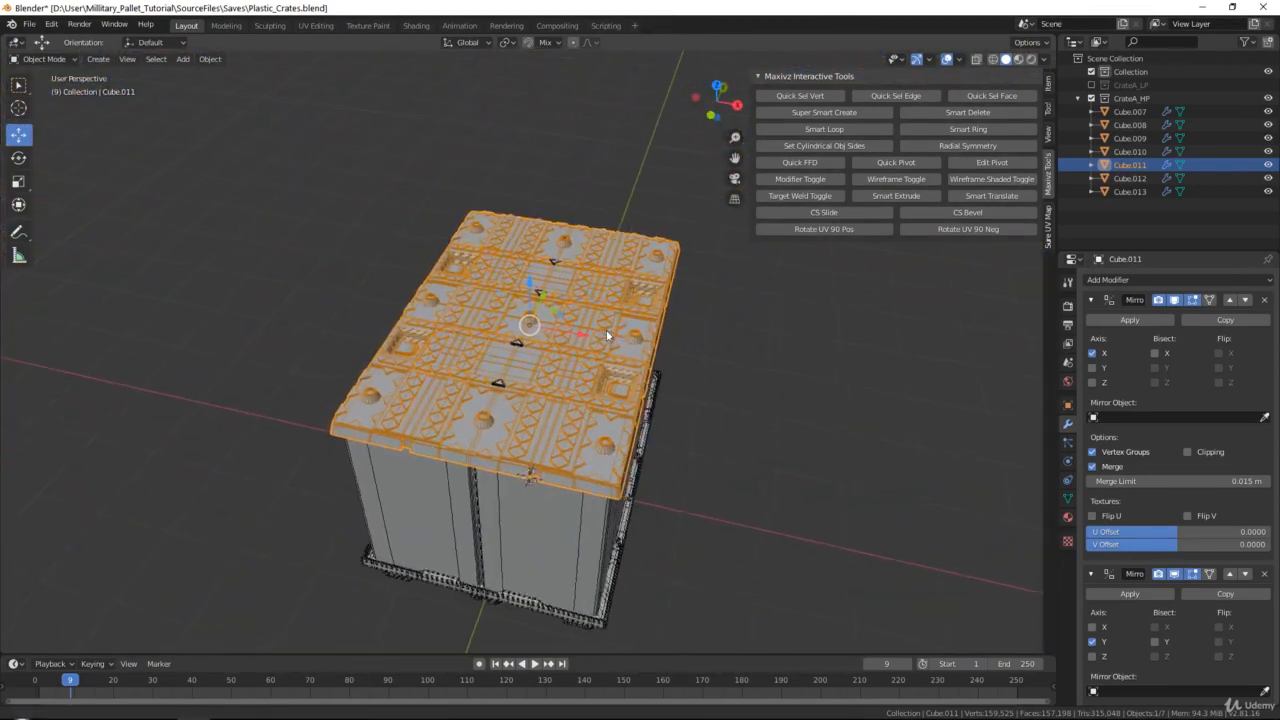
scroll(590, 336, up, 2)
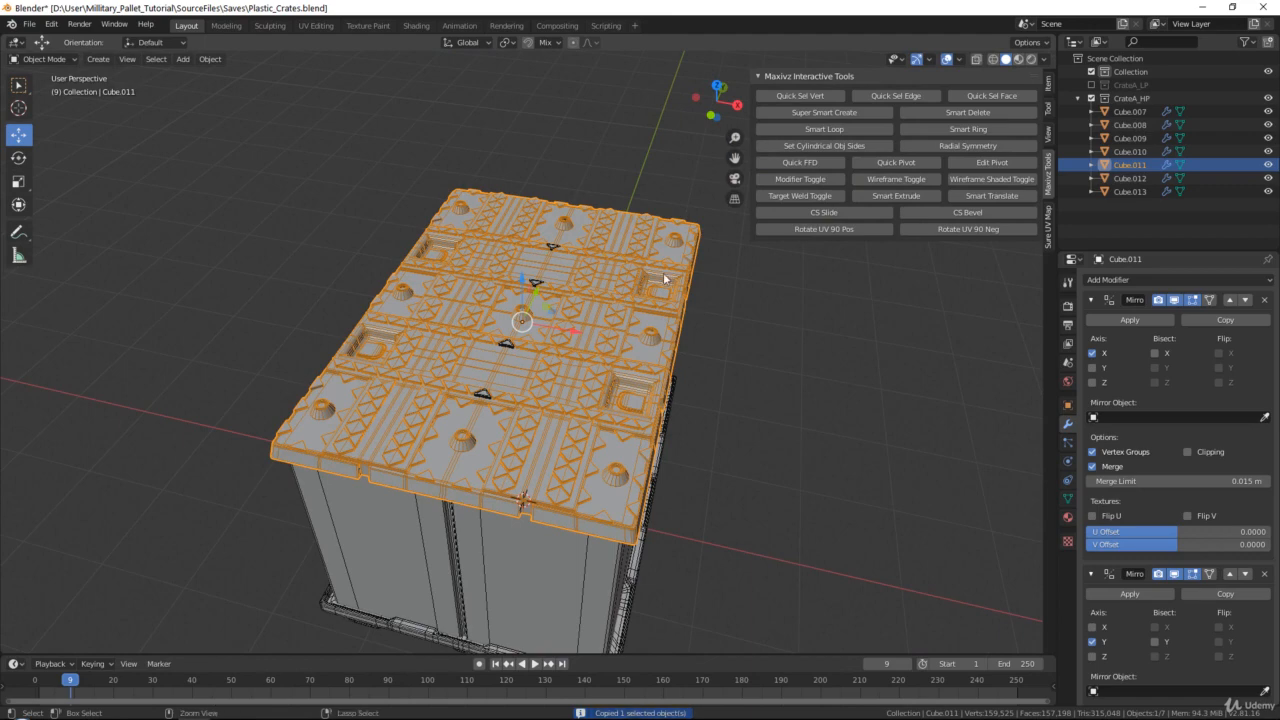
key(ctrl+v)
right_click(633, 244)
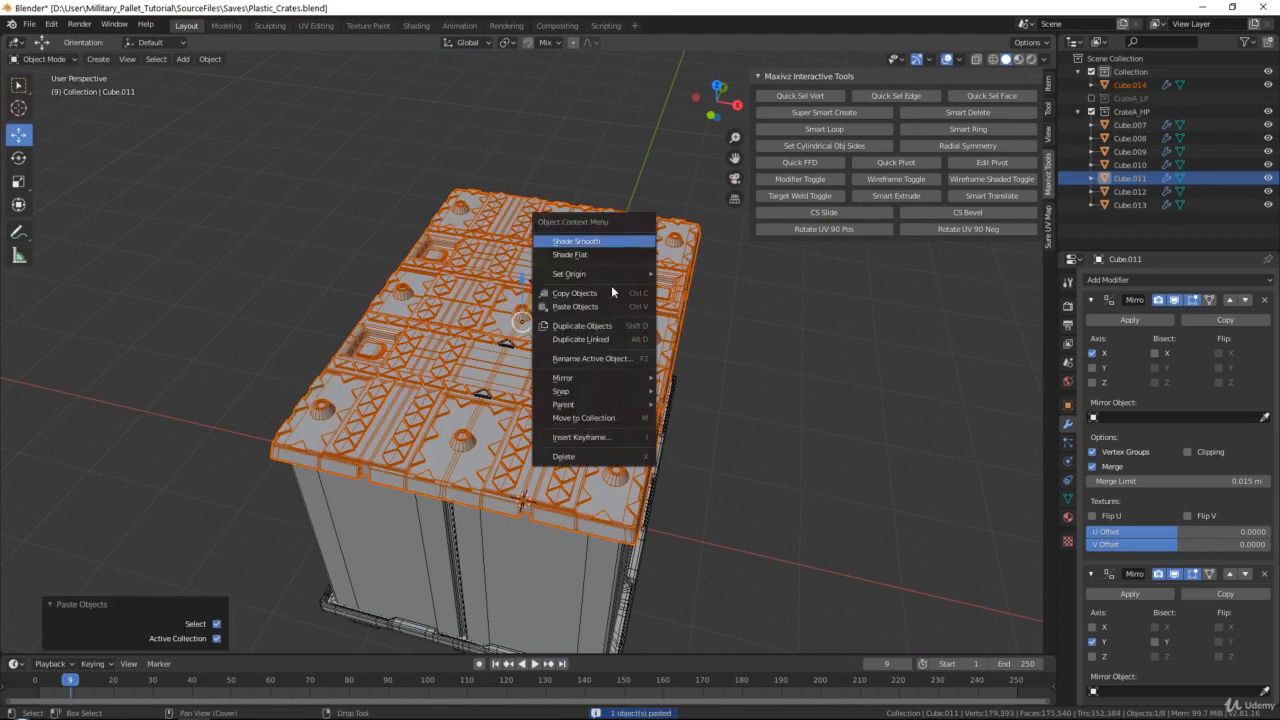
click(583, 418)
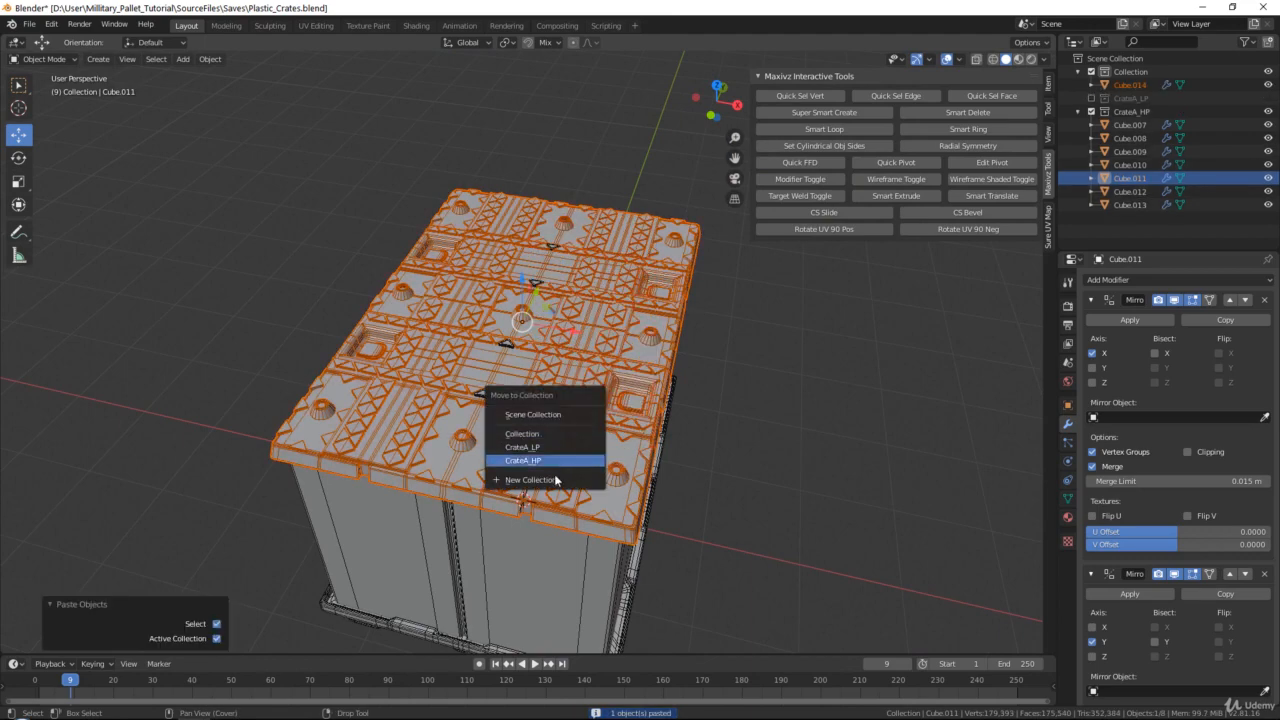
click(552, 481)
text(Backup)
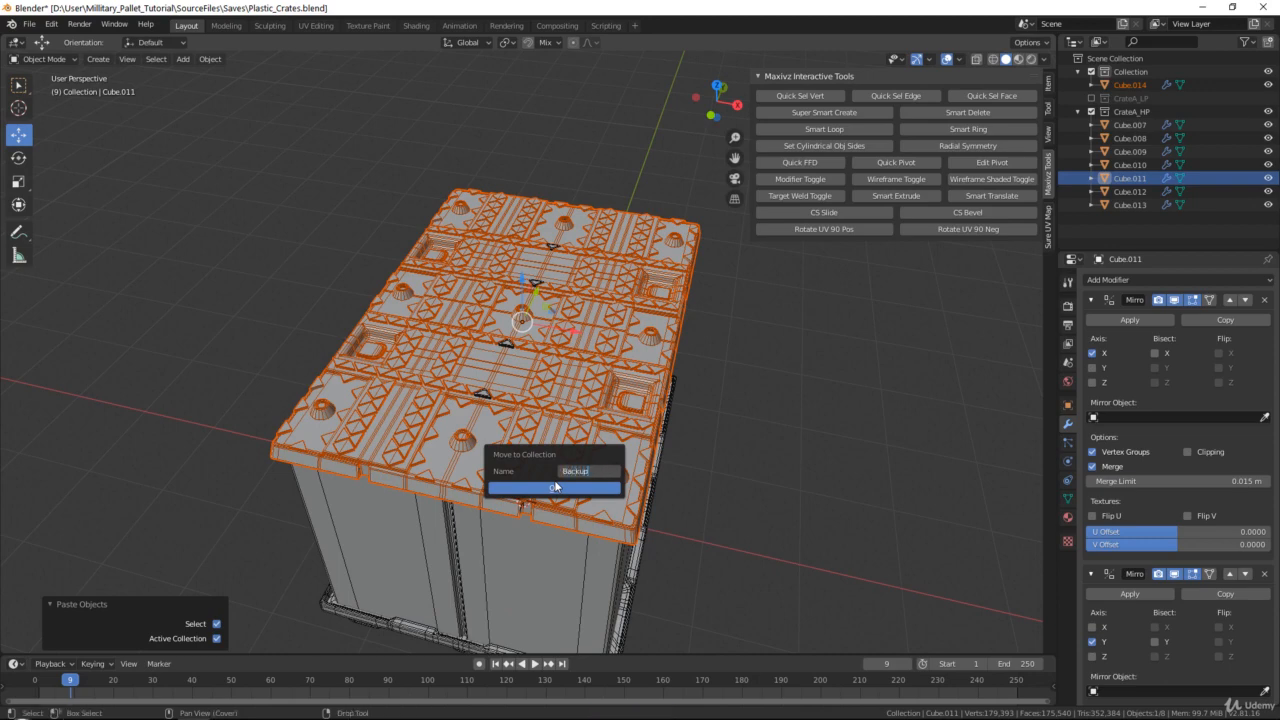
key(Return)
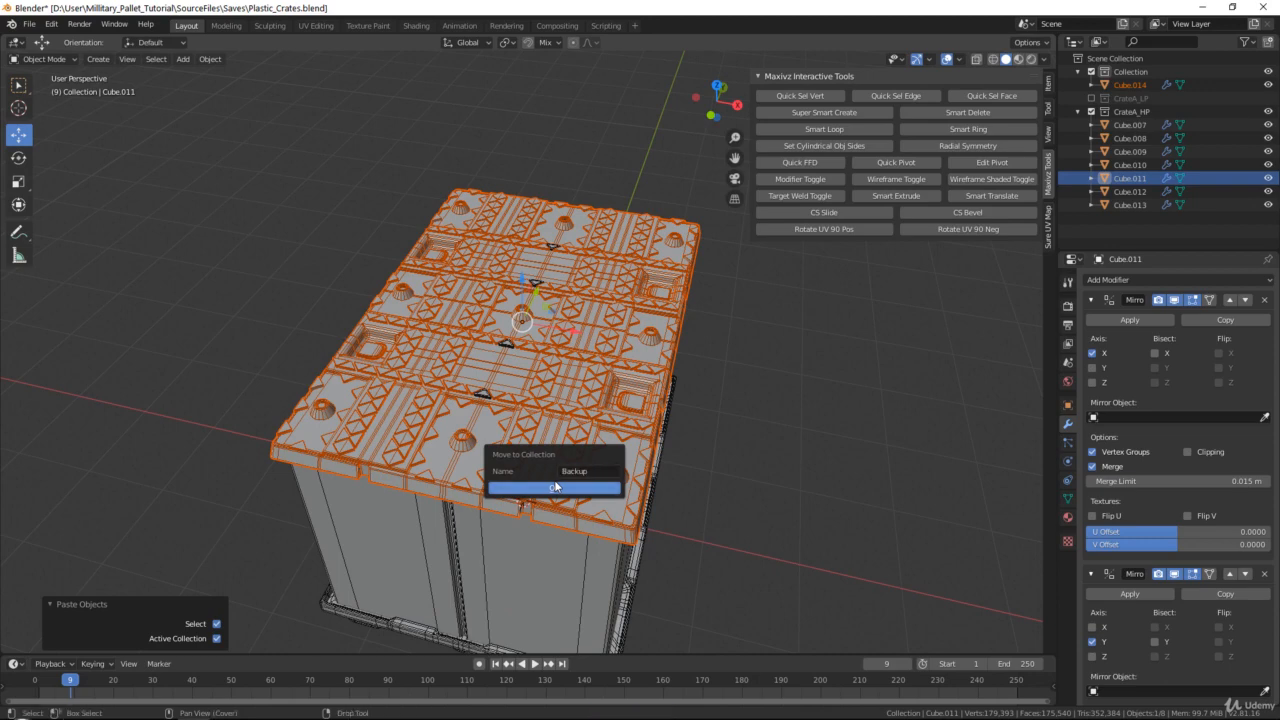
click(555, 488)
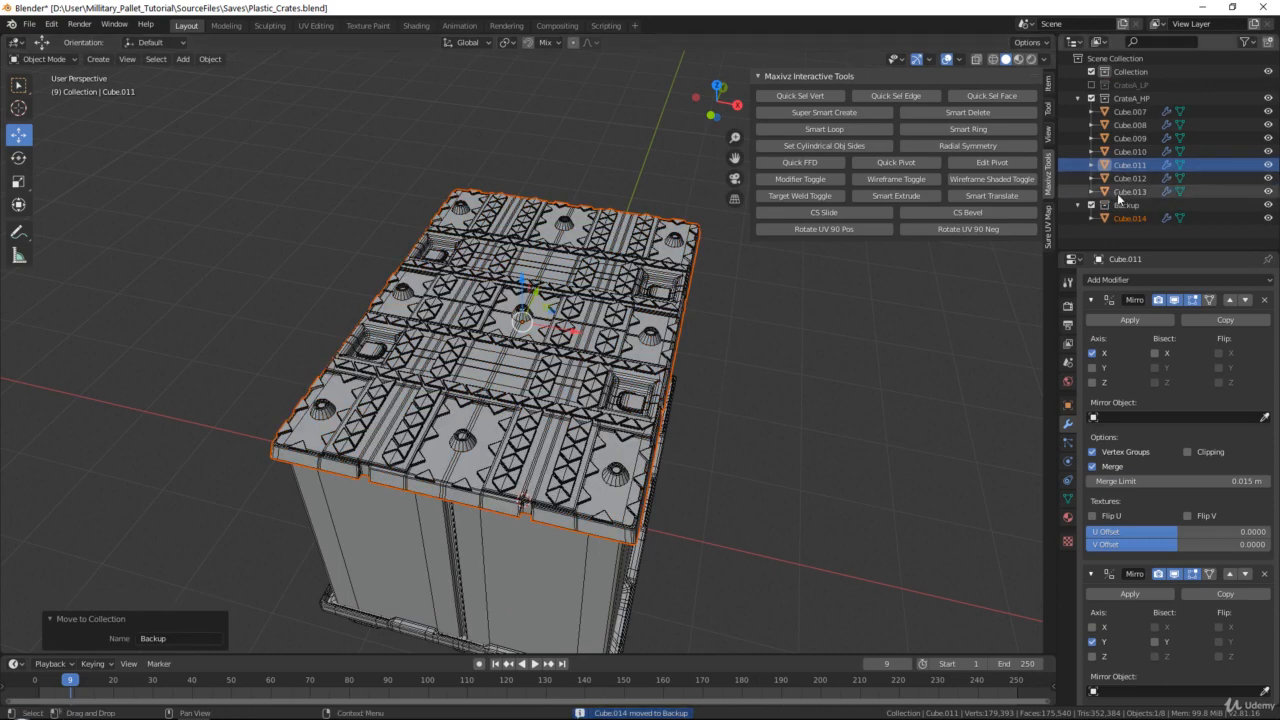
Exclude the Backup collection from the view layer and apply the Y and X Mirror modifiers of the original Cube.011
click(1093, 206)
click(587, 305)
scroll(587, 305, up, 3)
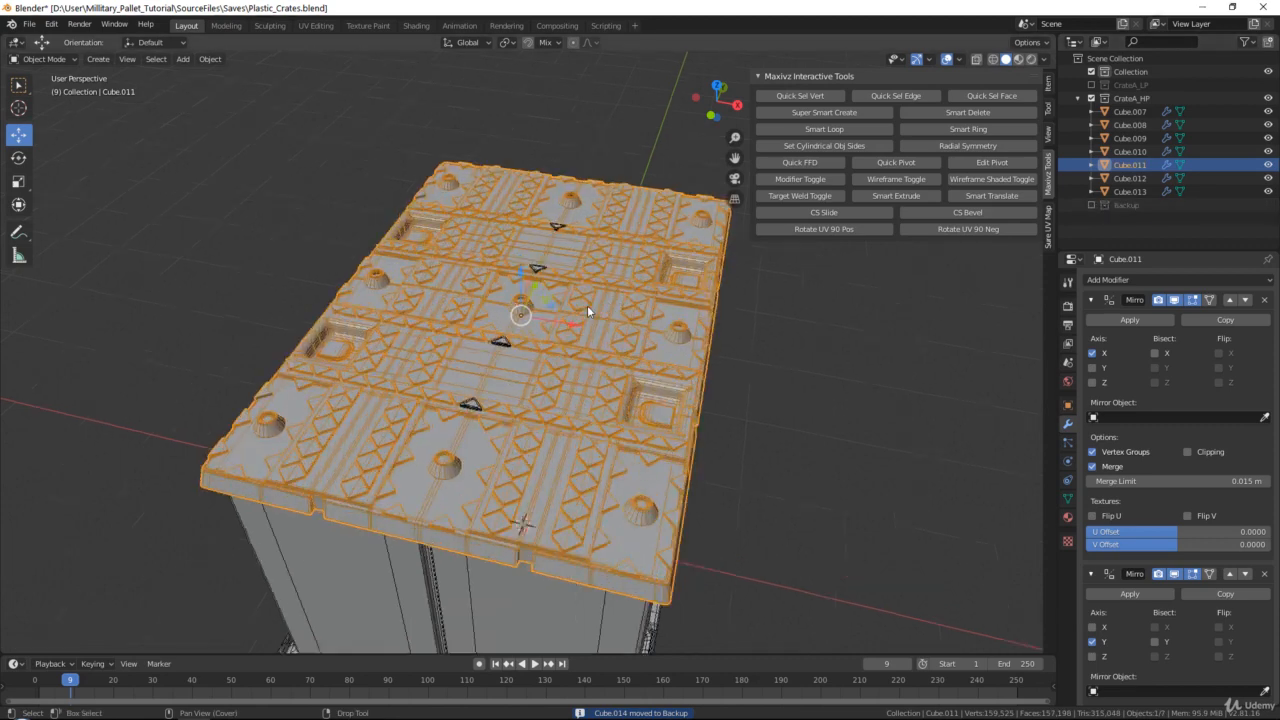
click(1138, 594)
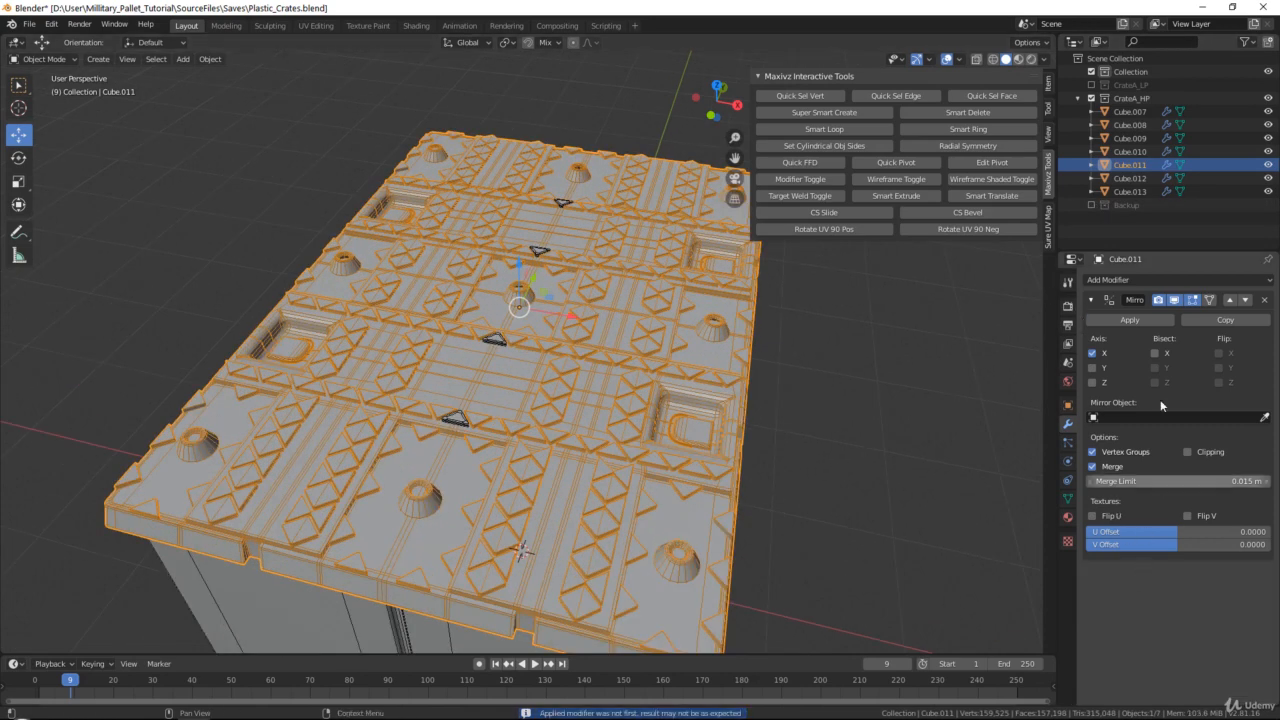
click(1128, 319)
Edit Cube.011, select the inner bottom edge loop of the front cone's hole and close it with a new face from edges
scroll(554, 301, up, 6)
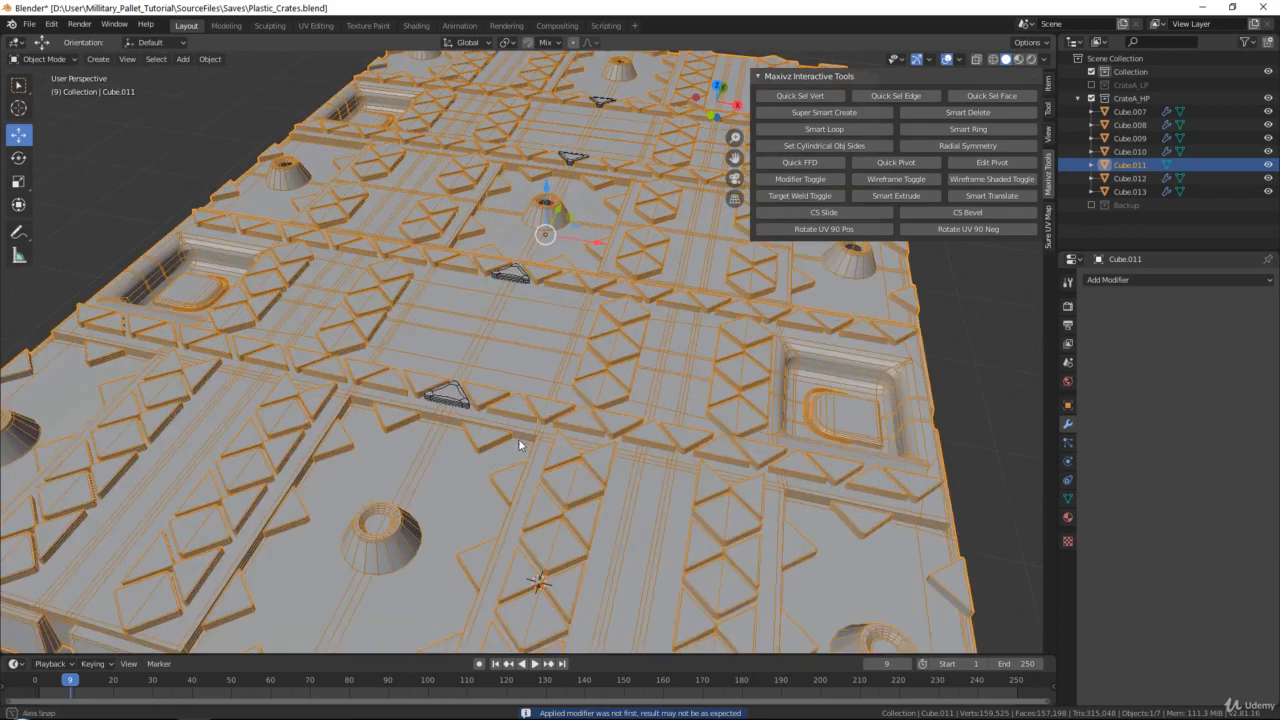
scroll(554, 347, up, 7)
scroll(570, 353, down, 2)
key(Tab)
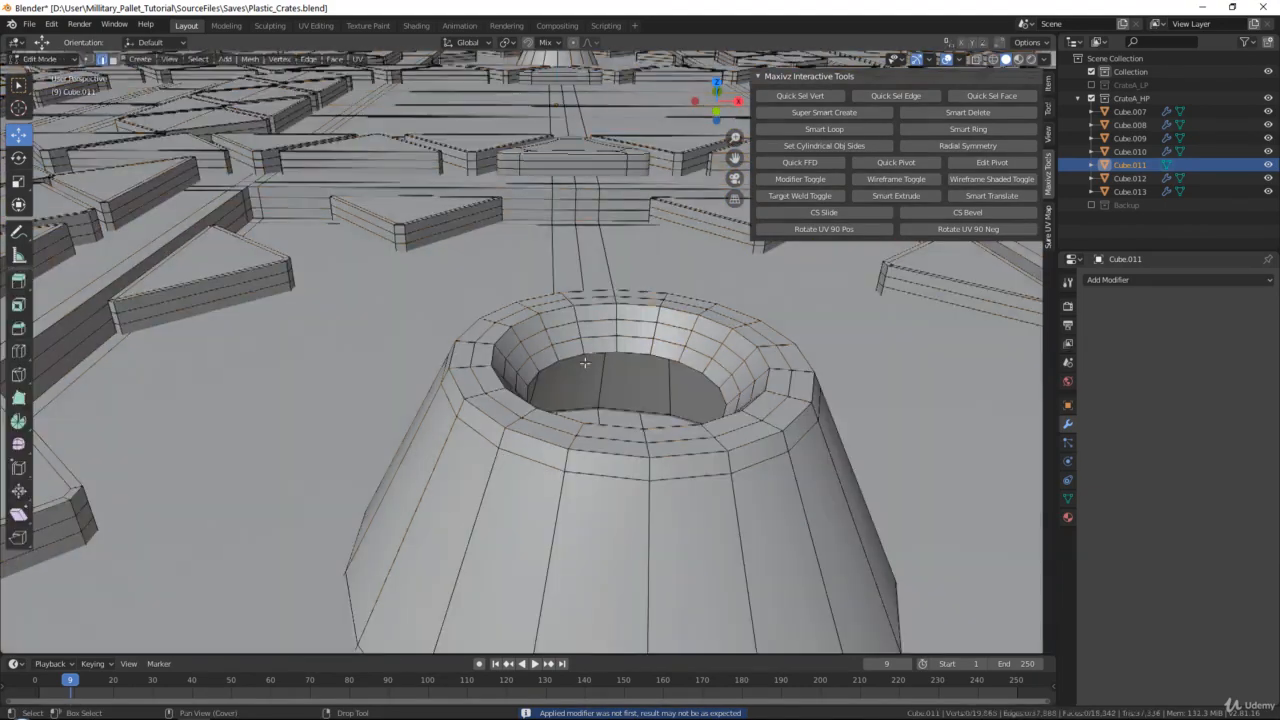
click(597, 352)
alt+click(597, 352)
middle_drag(597, 352, 642, 352)
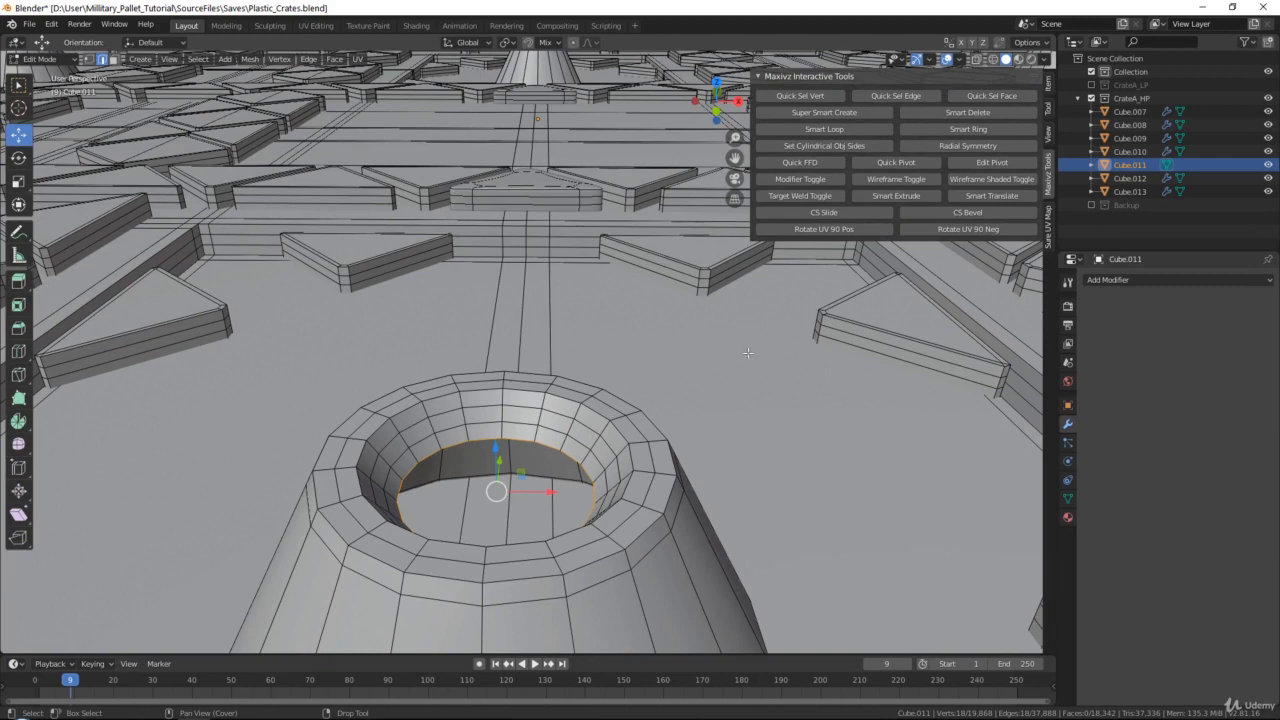
key(q)
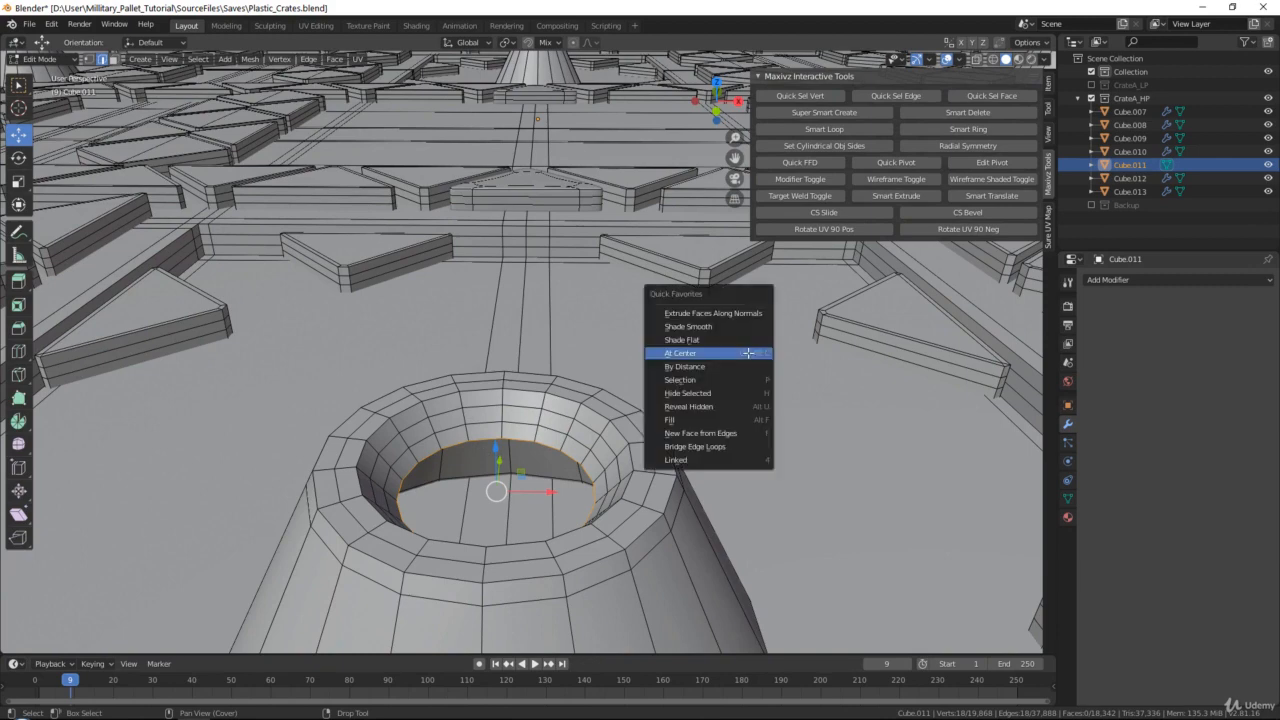
click(708, 435)
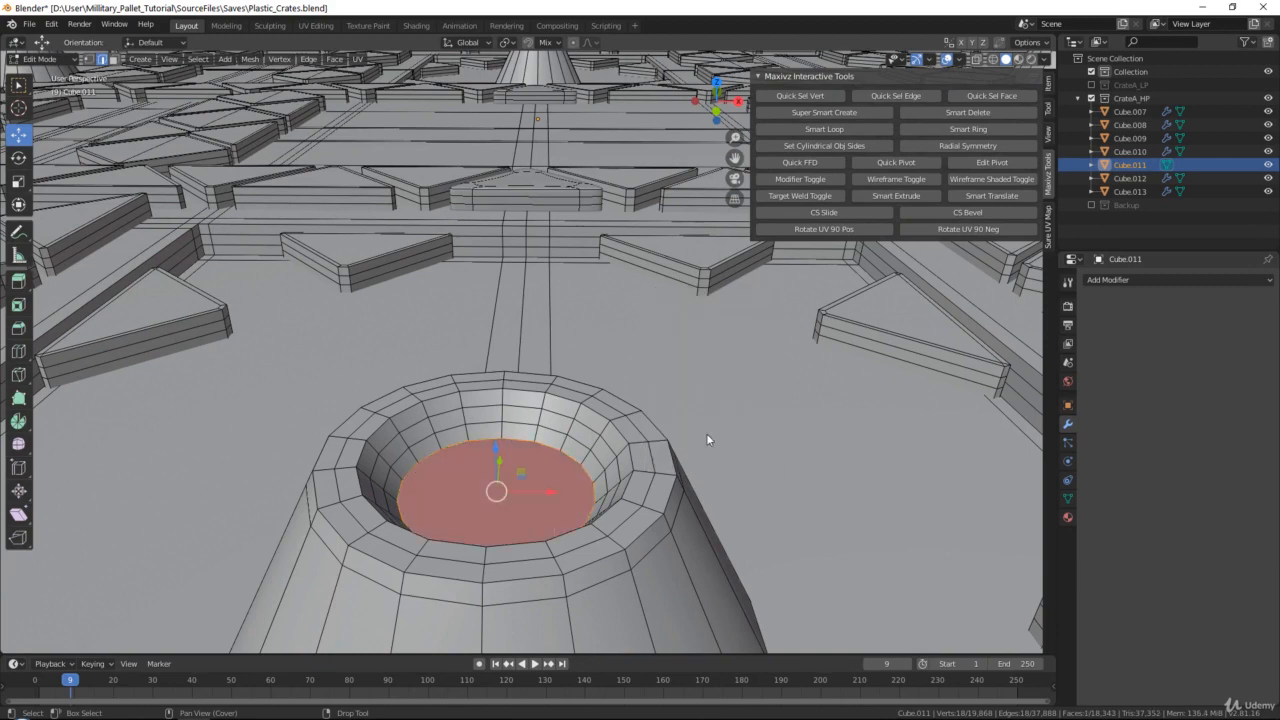
Look through the mesh editing commands for New Edge/Face from Vertices
click(308, 60)
mouse_move(335, 61)
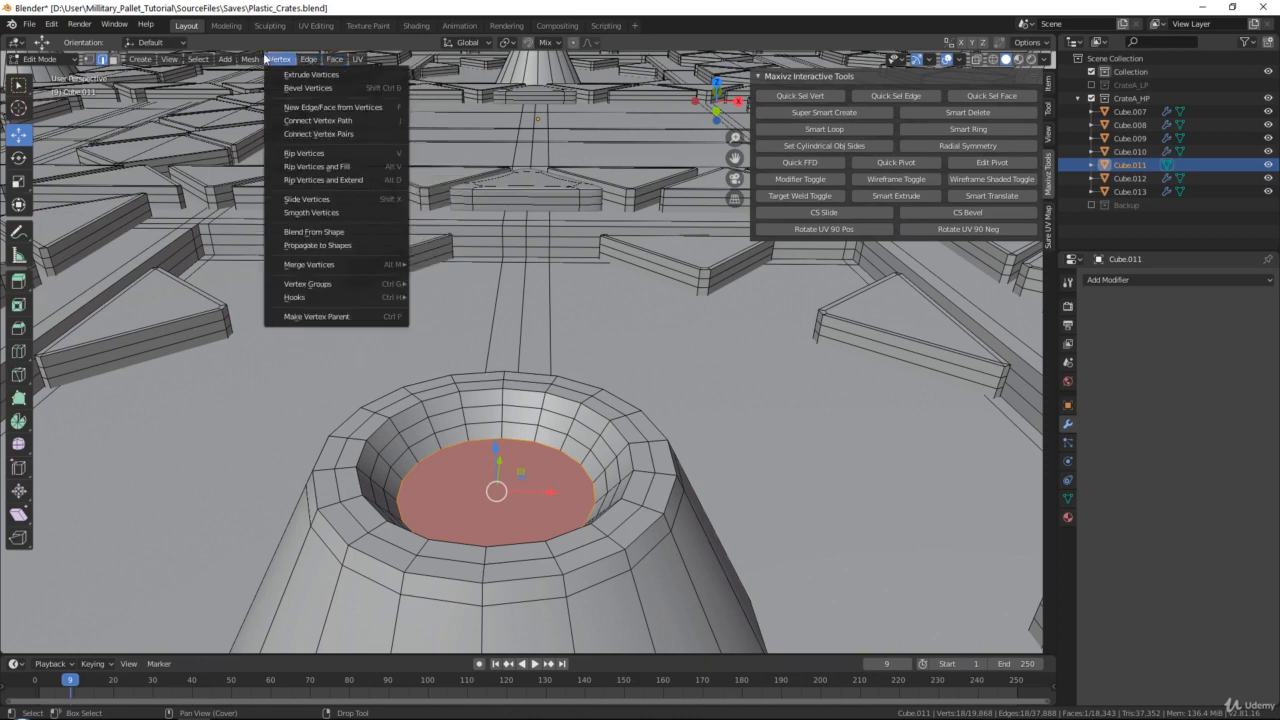
mouse_move(258, 58)
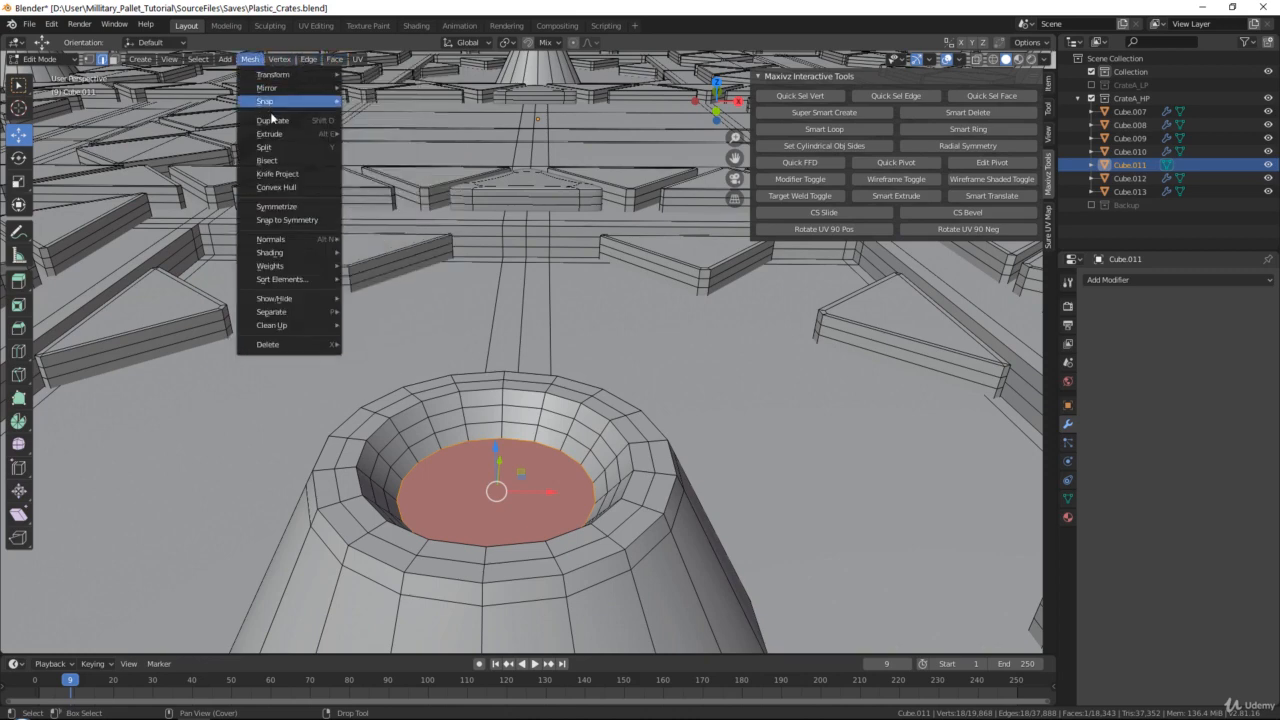
mouse_move(302, 87)
mouse_move(304, 238)
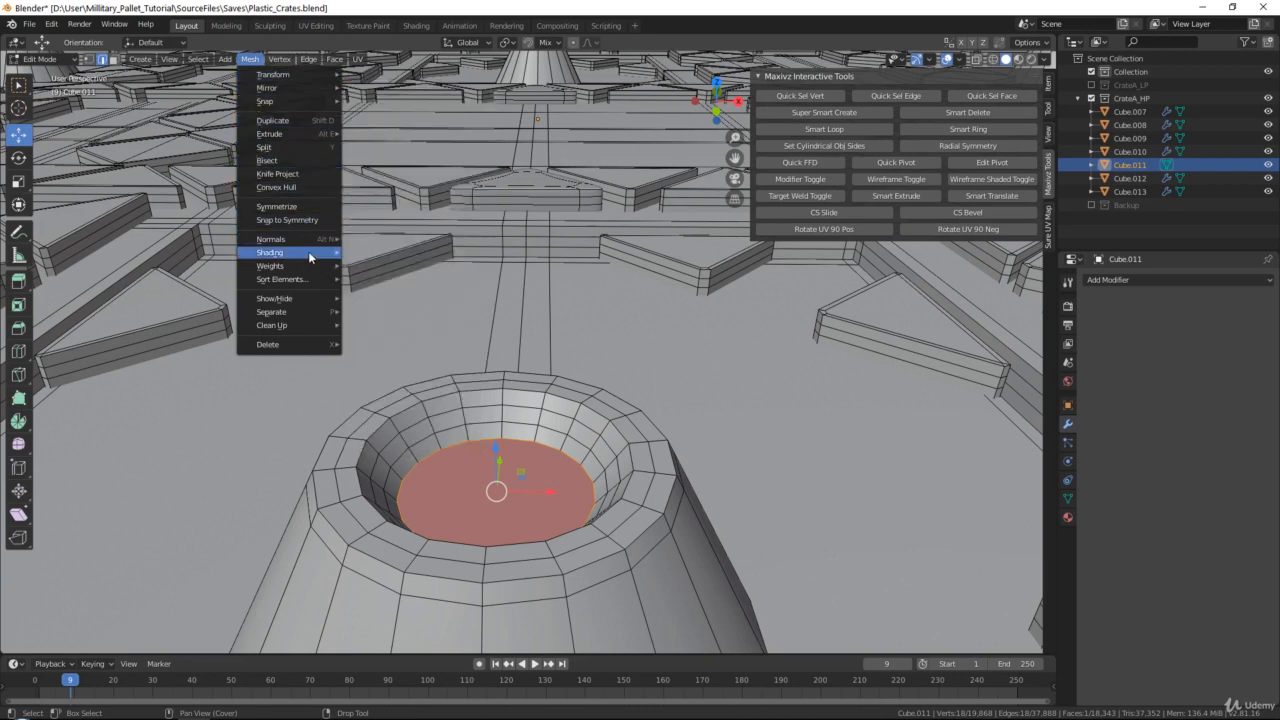
mouse_move(312, 270)
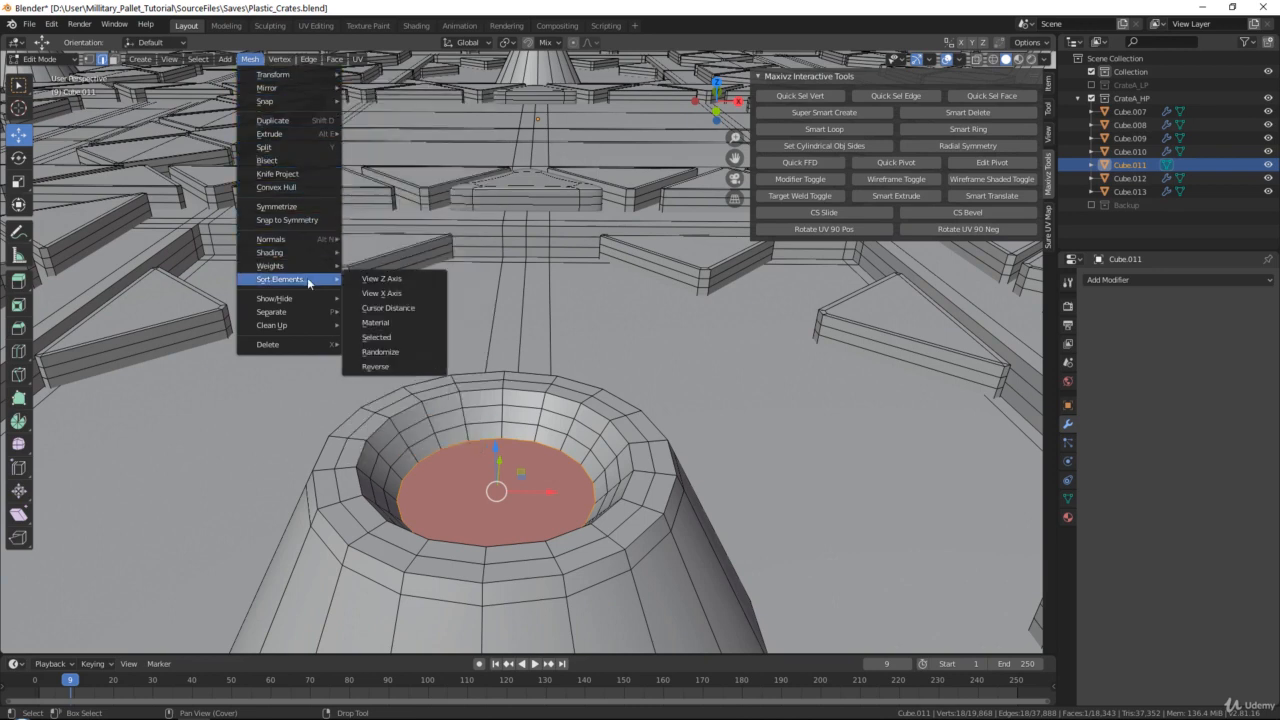
click(280, 60)
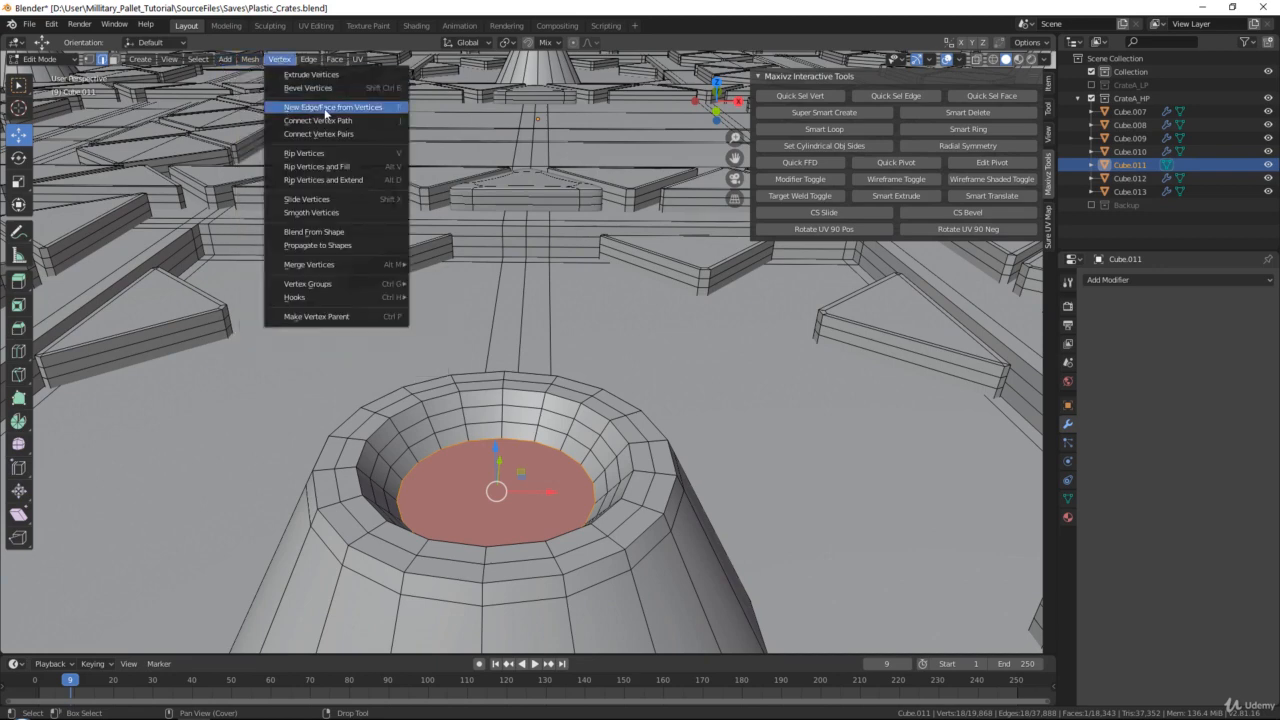
shift+middle_drag(567, 366, 498, 297)
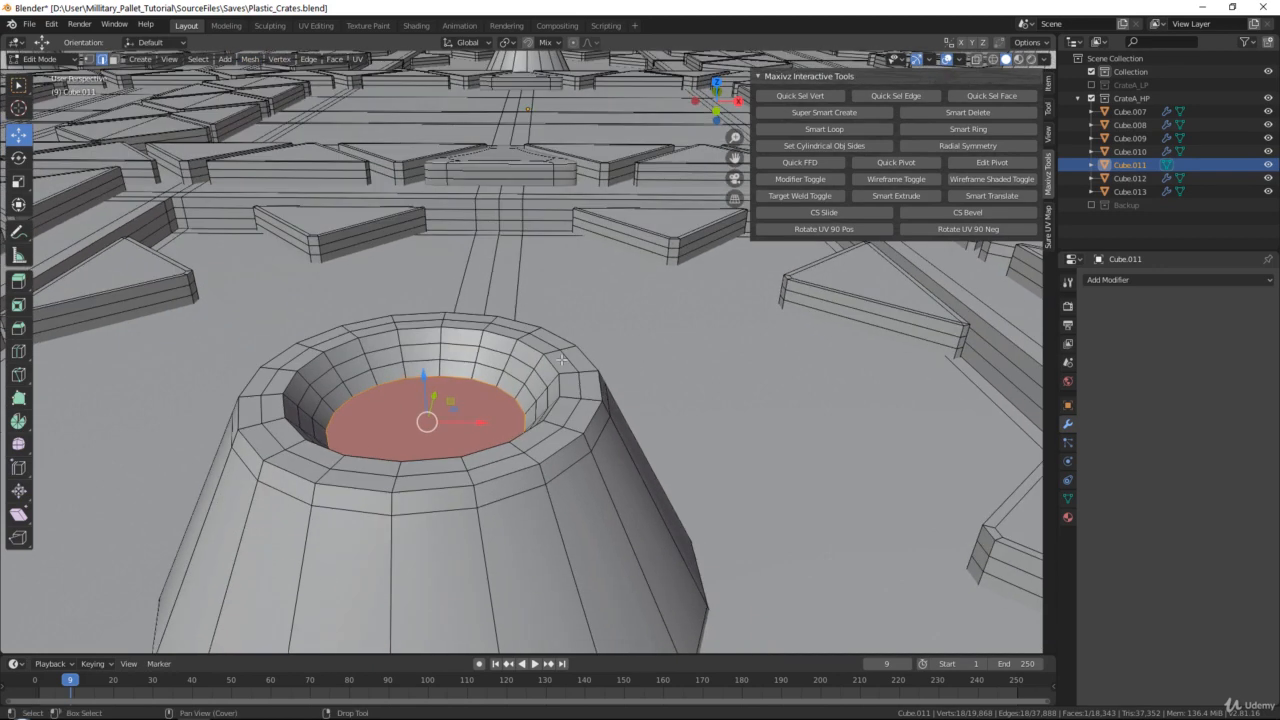
click(289, 60)
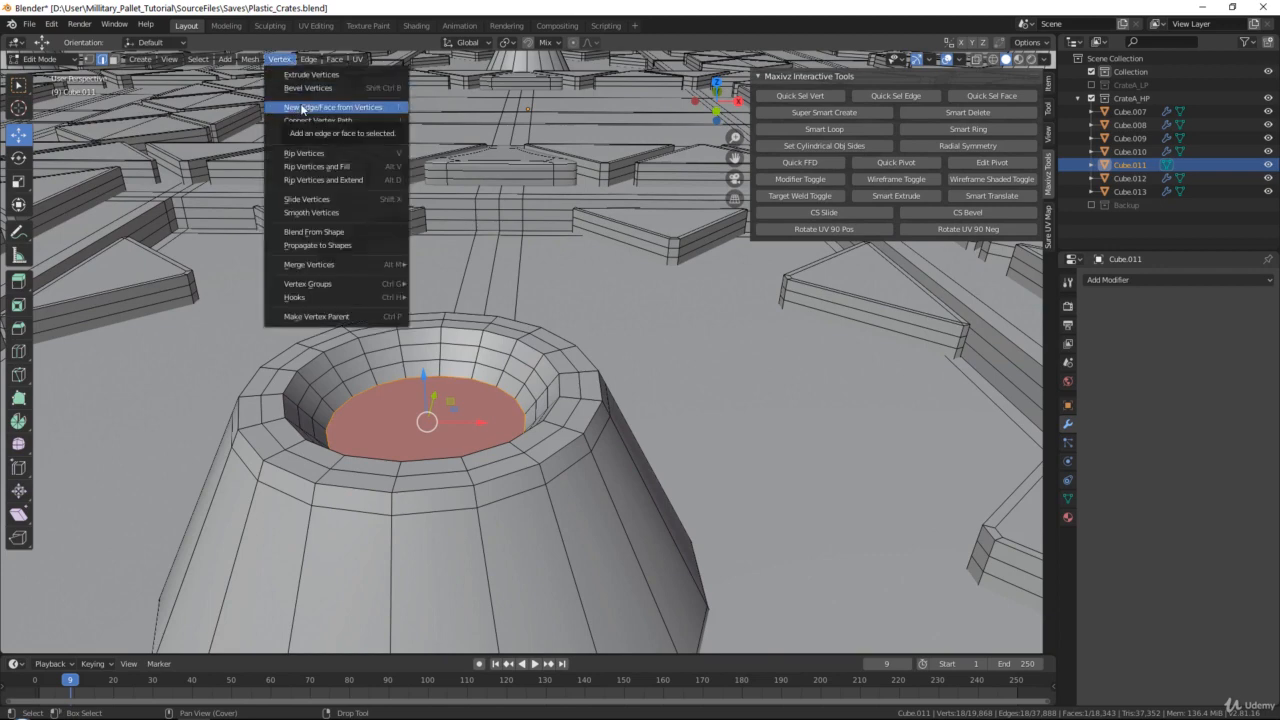
shift+middle_drag(531, 260, 557, 317)
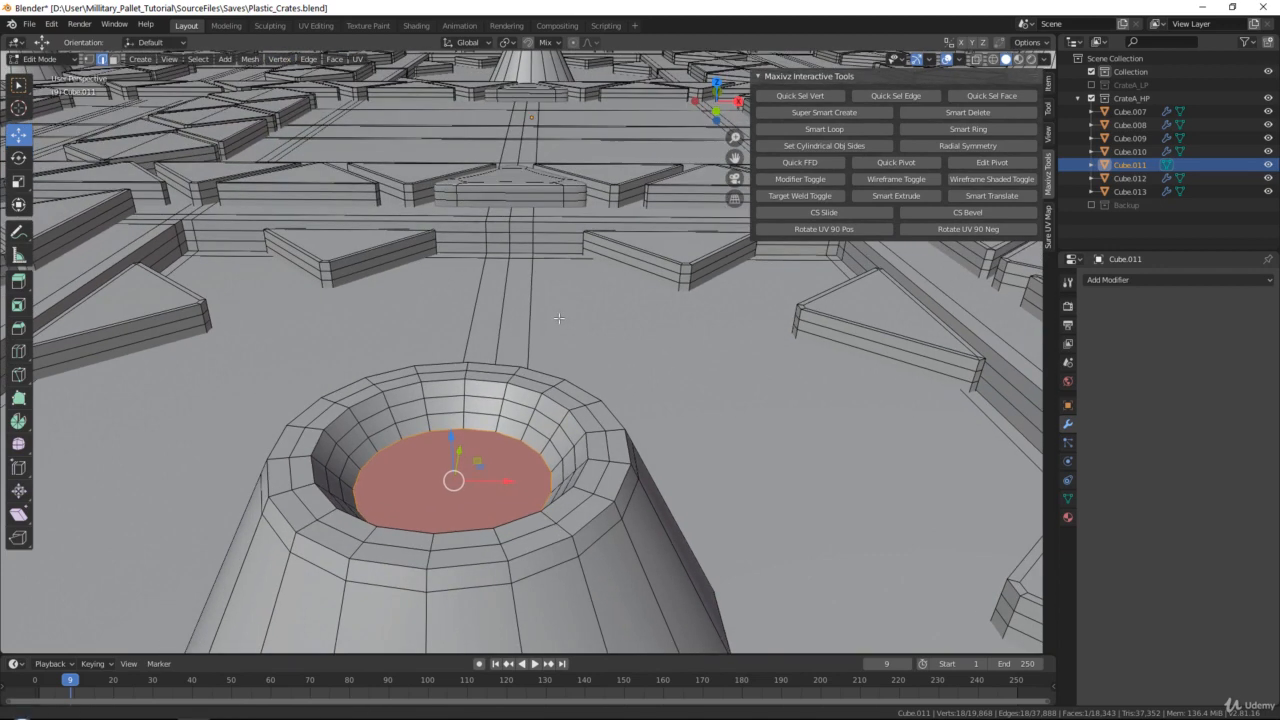
Inset the new face in the front cone's hole by about 0.0045 m
key(i)
click(775, 352)
scroll(690, 305, down, 7)
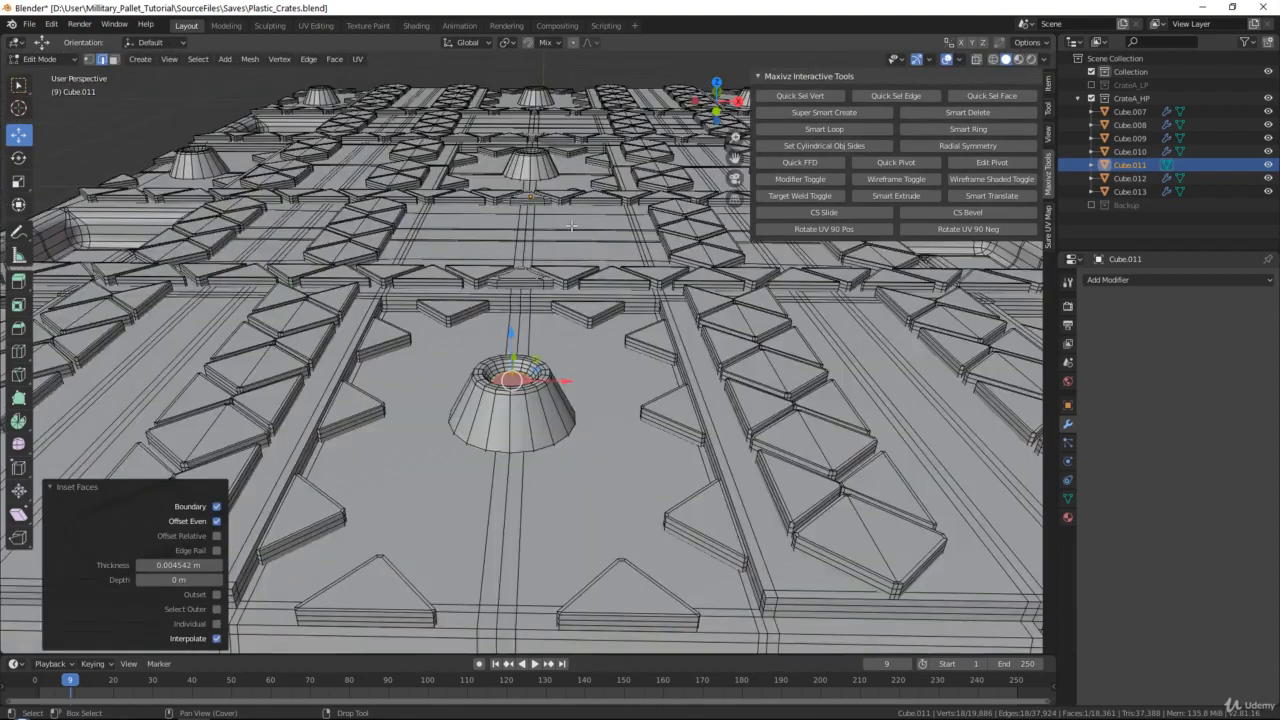
Close the open hole of a second cone with a face from its inner edge loop and inset it about 0.0045 m
middle_drag(521, 207, 457, 296)
scroll(414, 272, up, 8)
alt+click(441, 262)
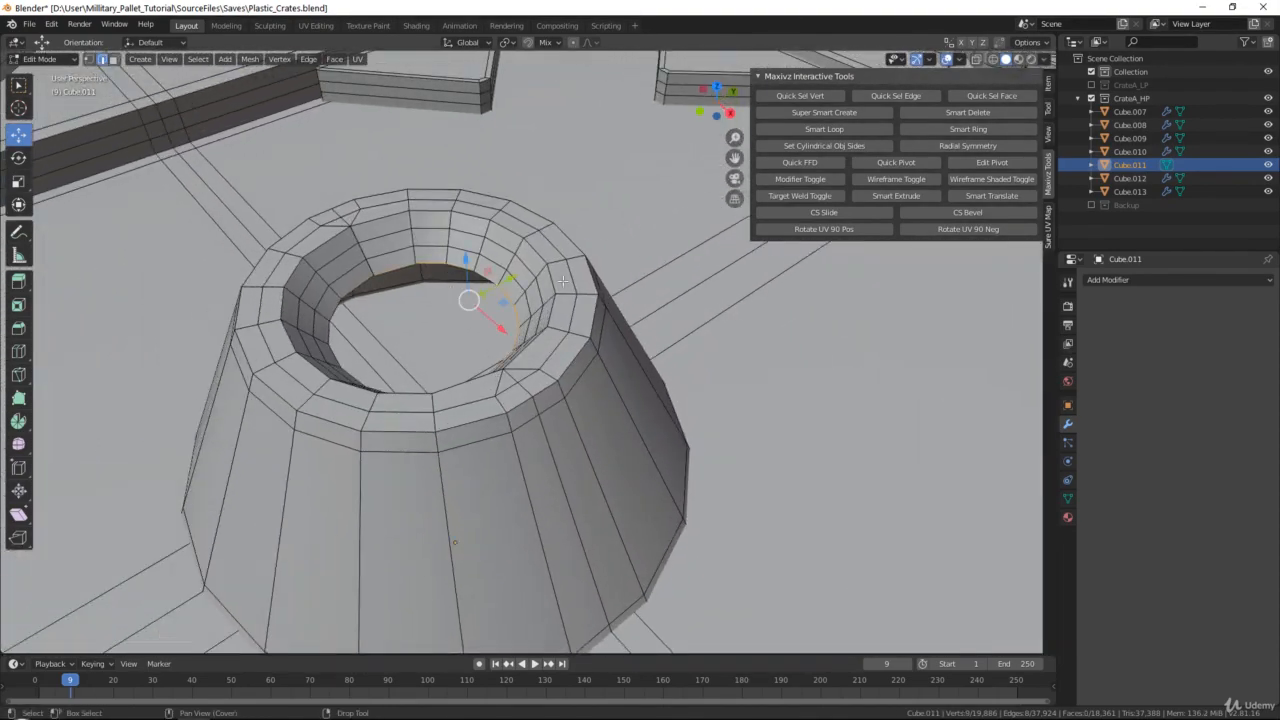
alt+click(366, 282)
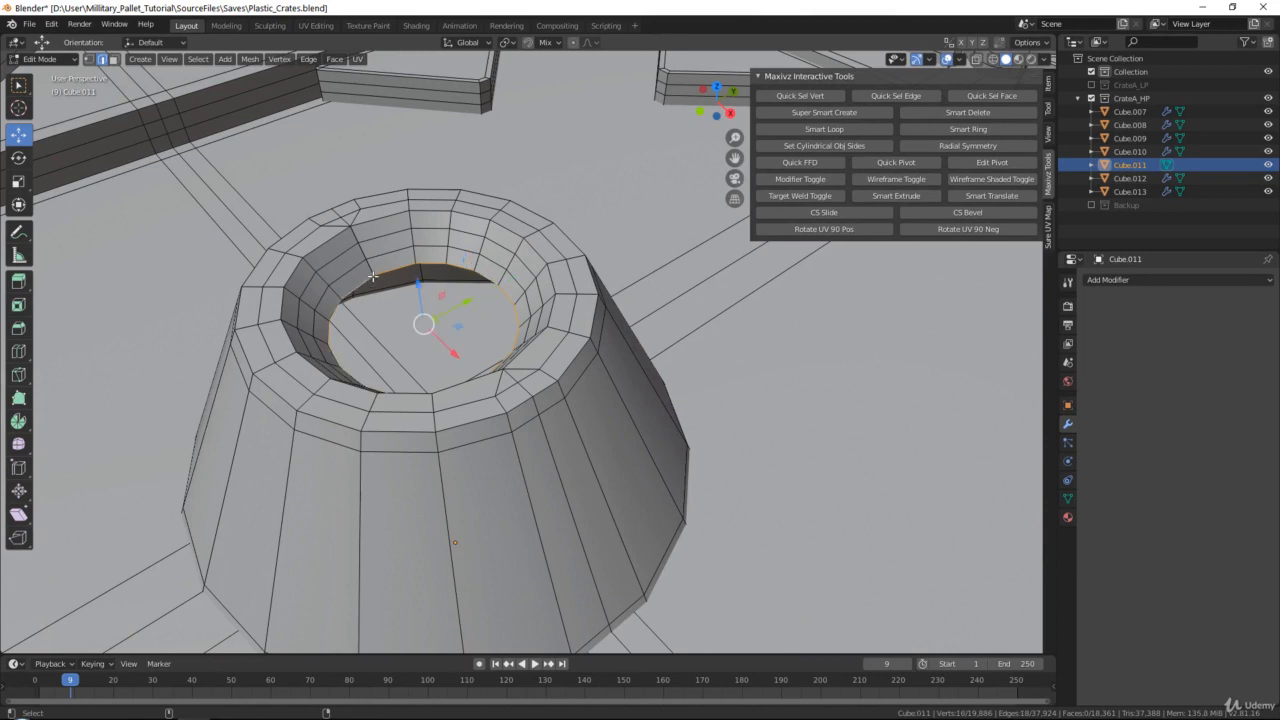
key(q)
click(670, 272)
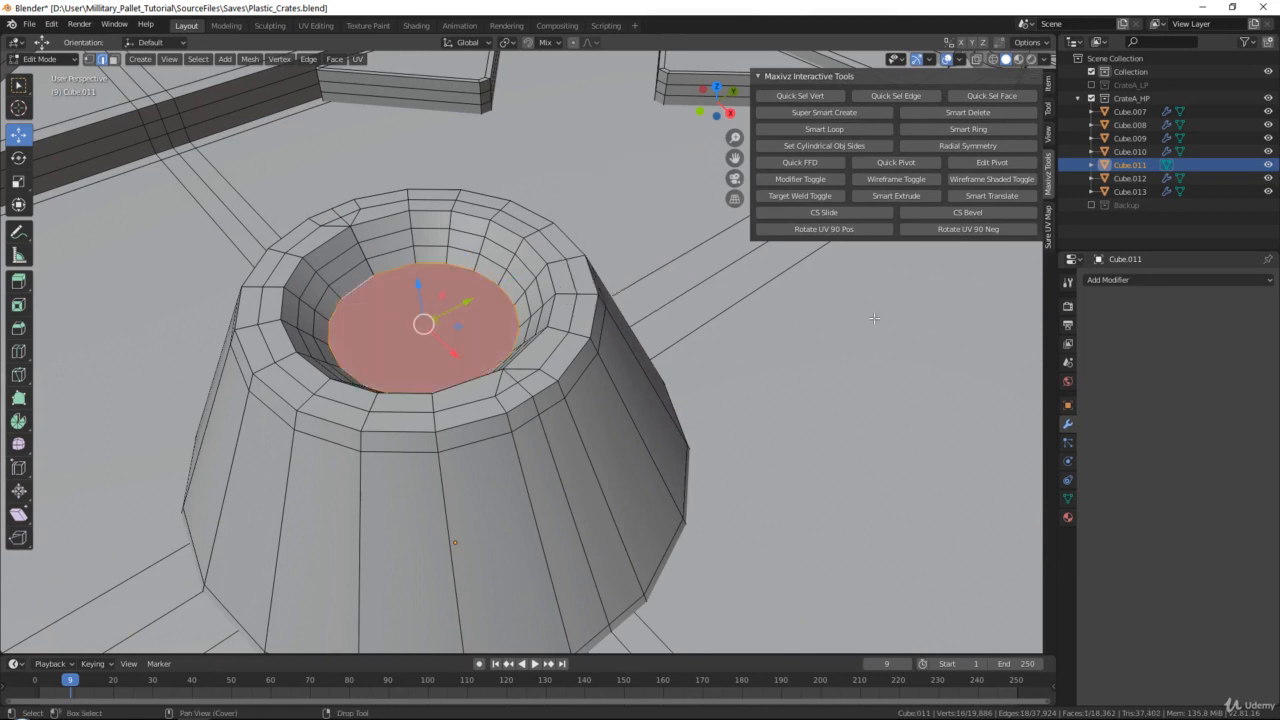
key(i)
click(806, 324)
Fill the remaining open cone's hole from its inner bottom edge loop and inset the face about 0.00435 m
scroll(806, 324, down, 5)
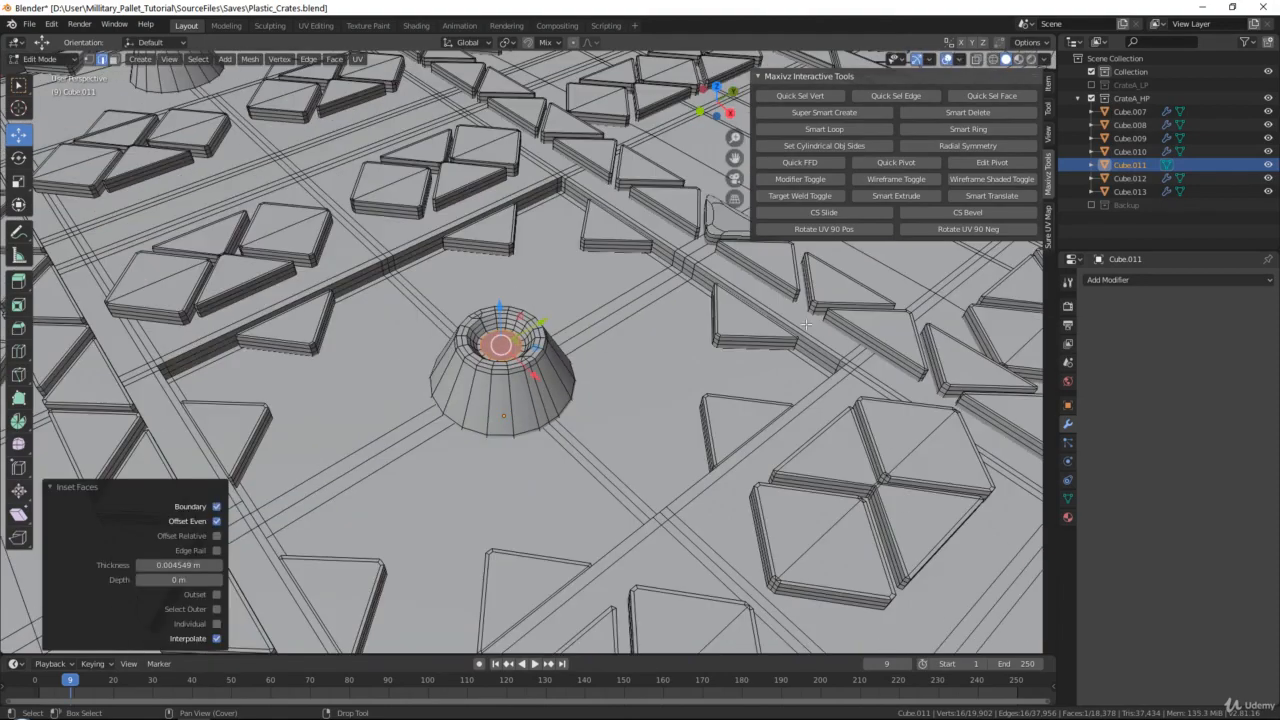
alt+middle_drag(806, 324, 712, 330)
middle_drag(712, 330, 600, 250)
scroll(679, 422, up, 6)
middle_drag(800, 540, 566, 344)
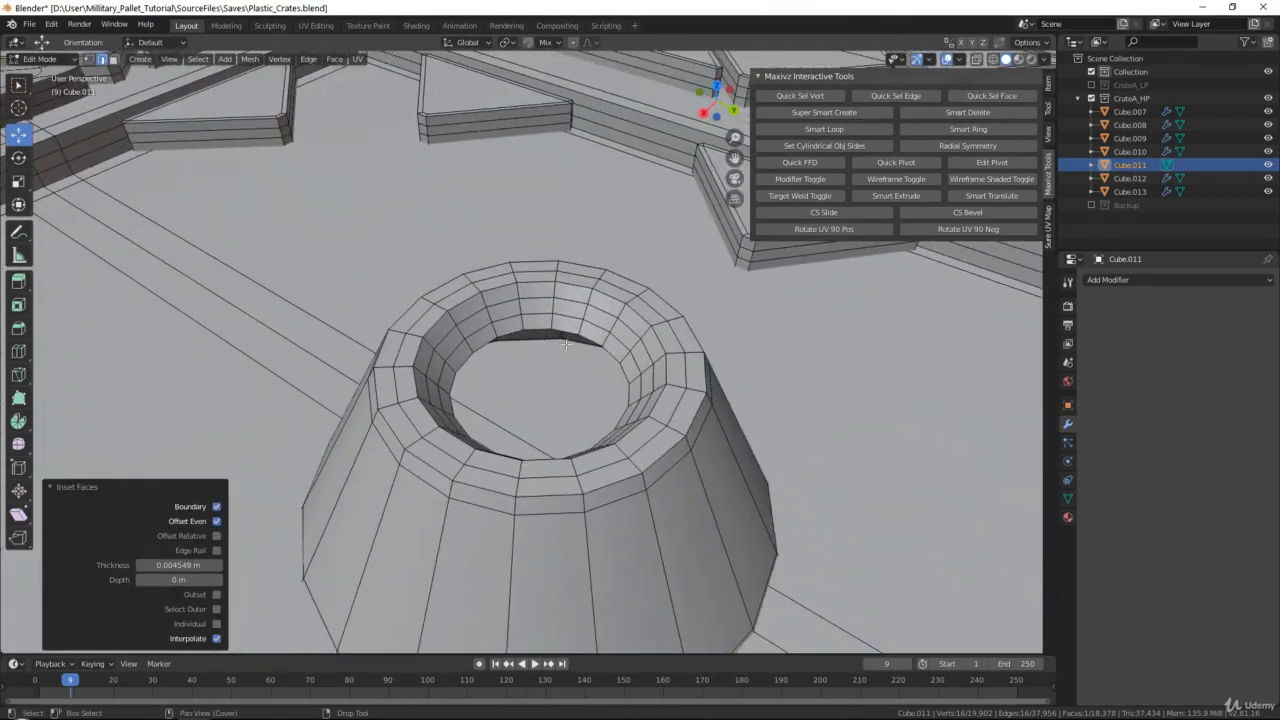
alt+click(564, 331)
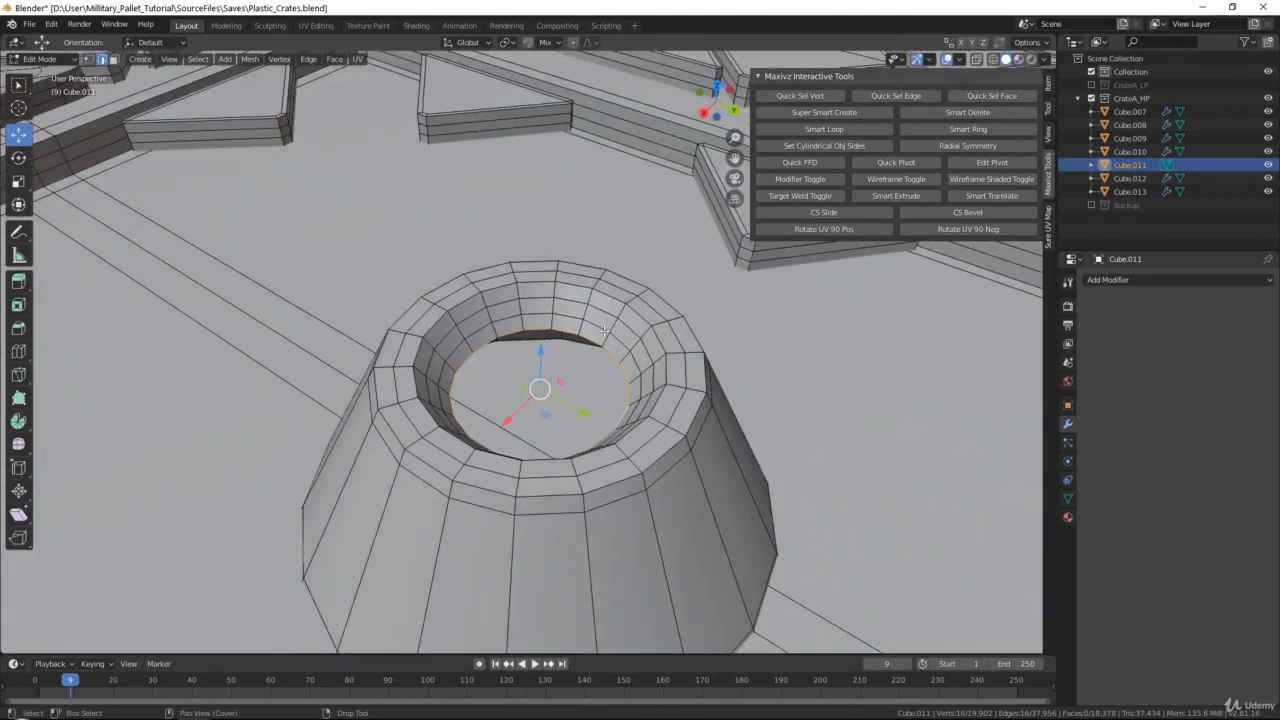
right_click(856, 352)
click(856, 354)
key(i)
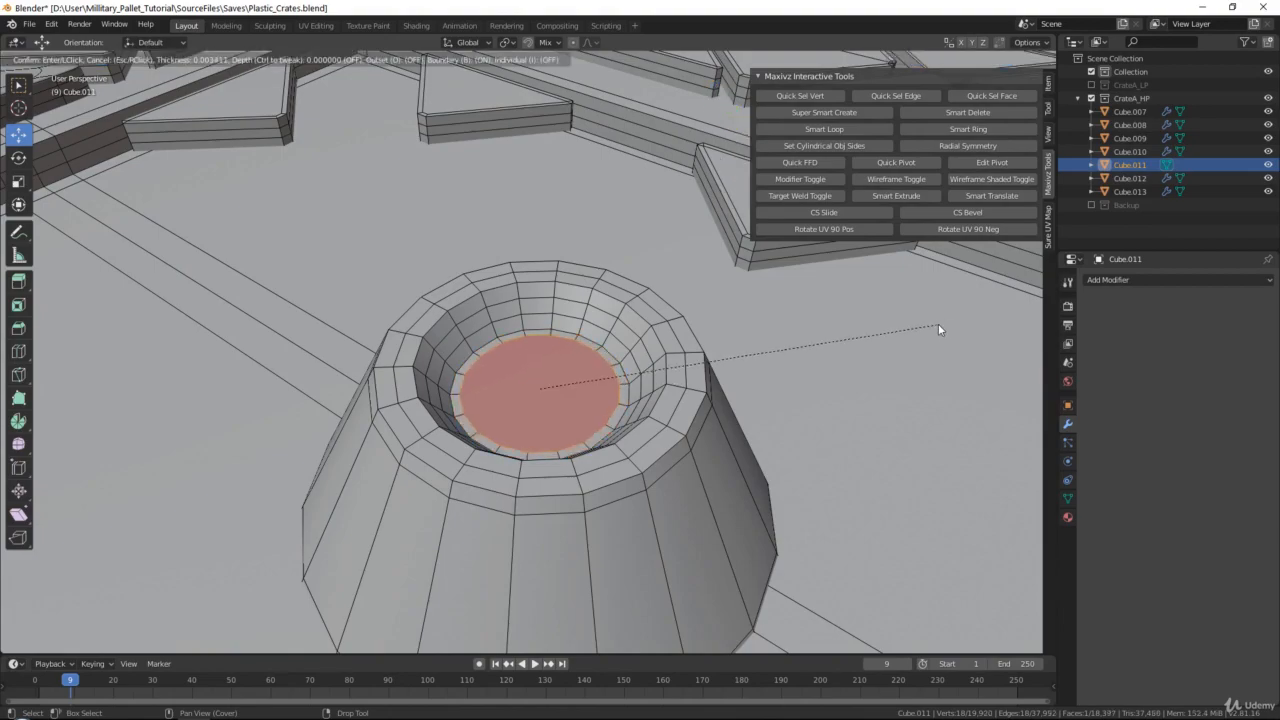
click(934, 326)
Return to Object Mode, add a Multires modifier to Cube.011, subdivide it twice and enable Optimal Display
scroll(934, 326, down, 8)
mouse_move(737, 349)
alt+middle_down()
mouse_move(651, 457)
mouse_move(720, 330)
alt+middle_up()
key(Tab)
click(1118, 279)
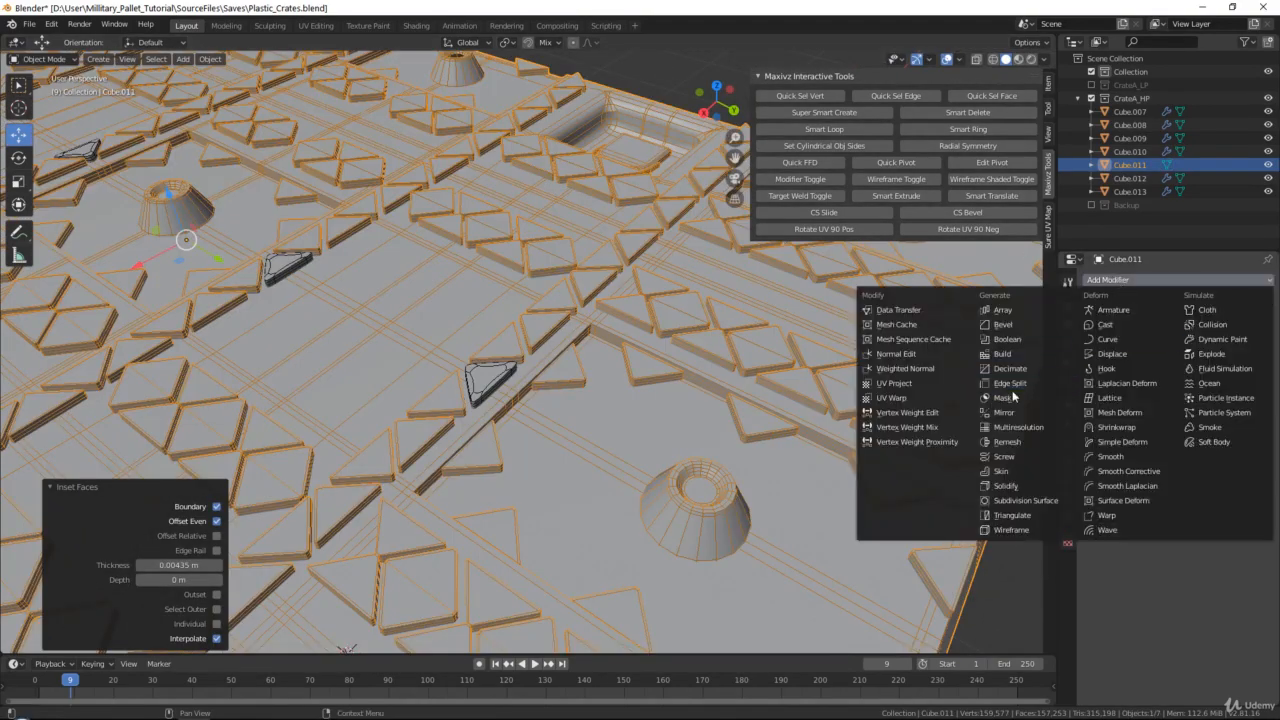
click(1015, 428)
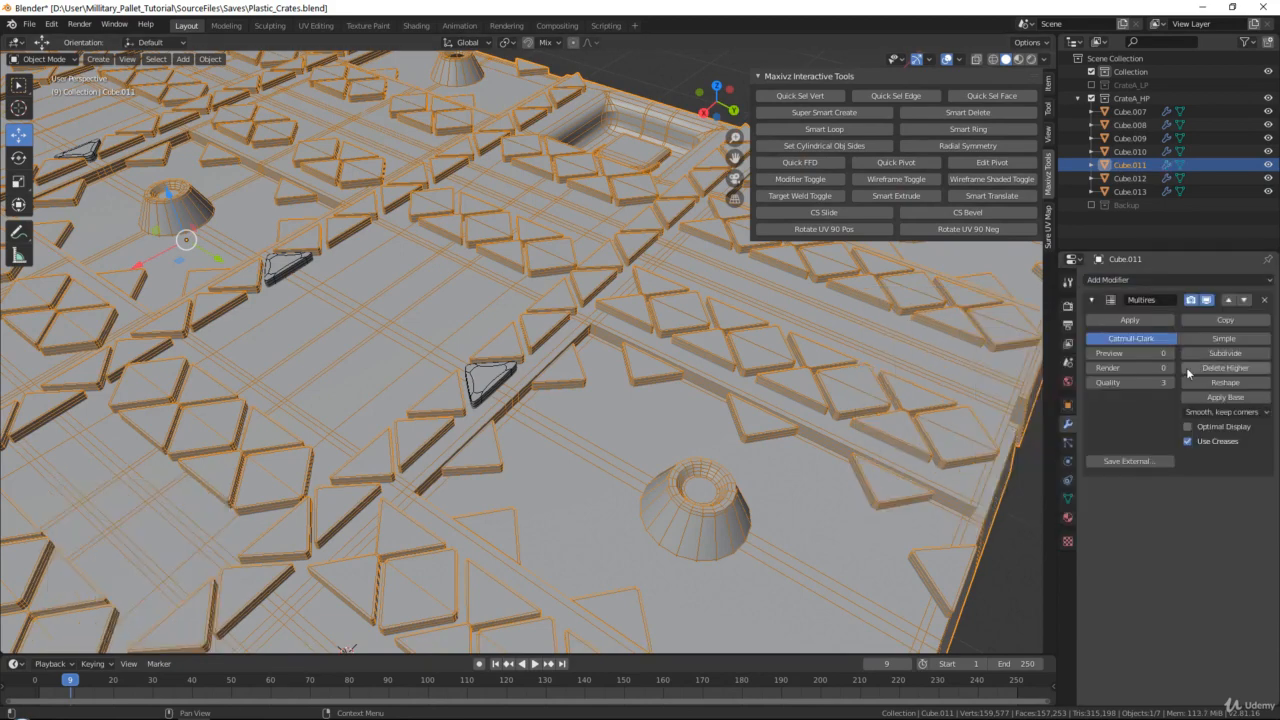
click(1215, 357)
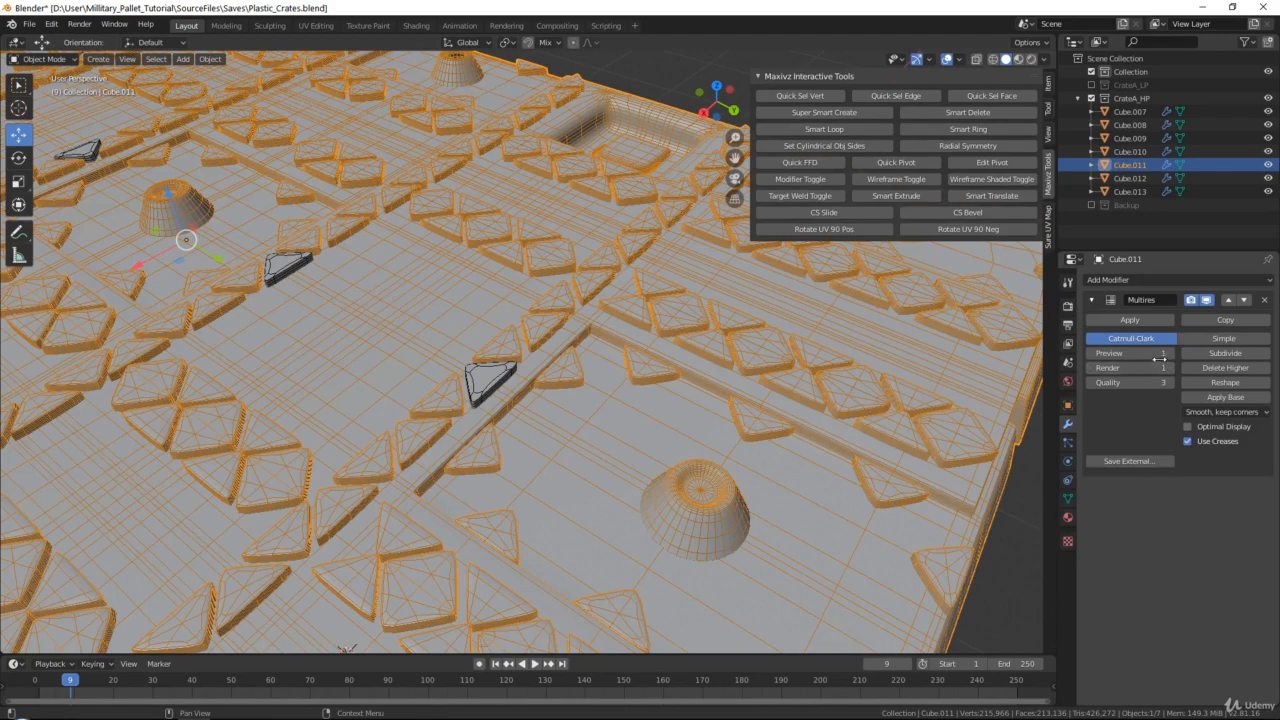
click(1200, 353)
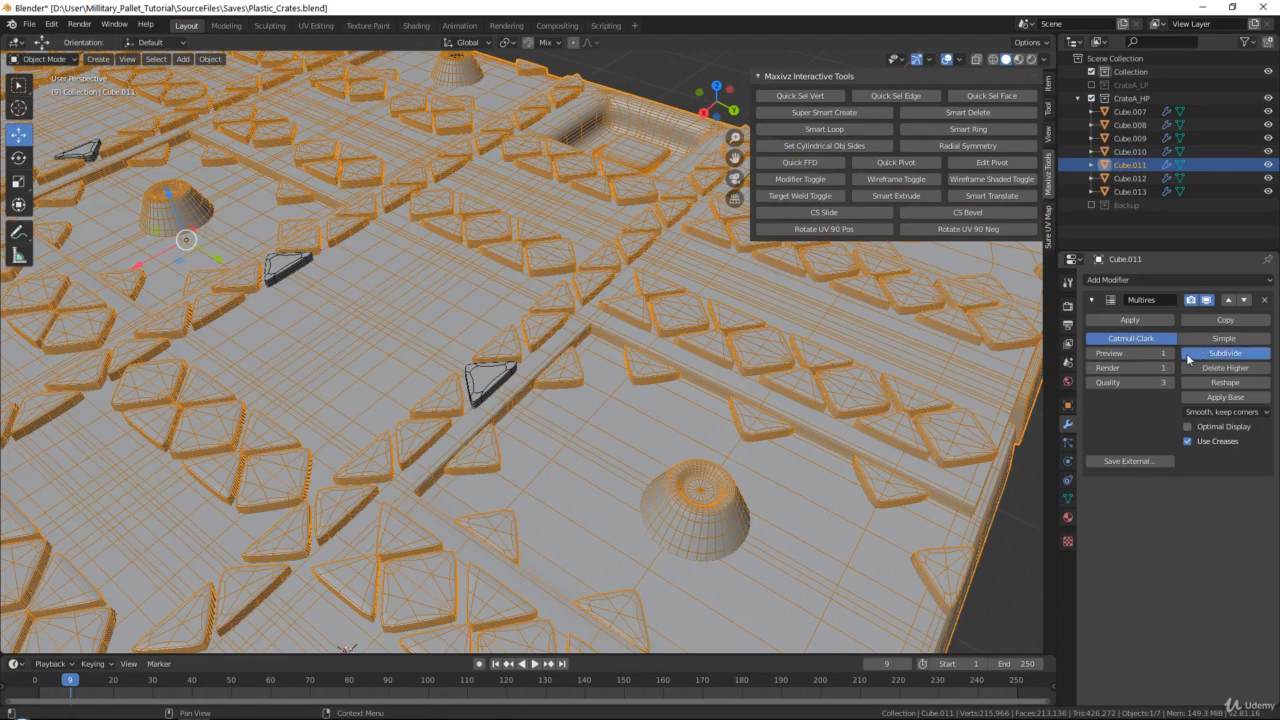
click(1187, 426)
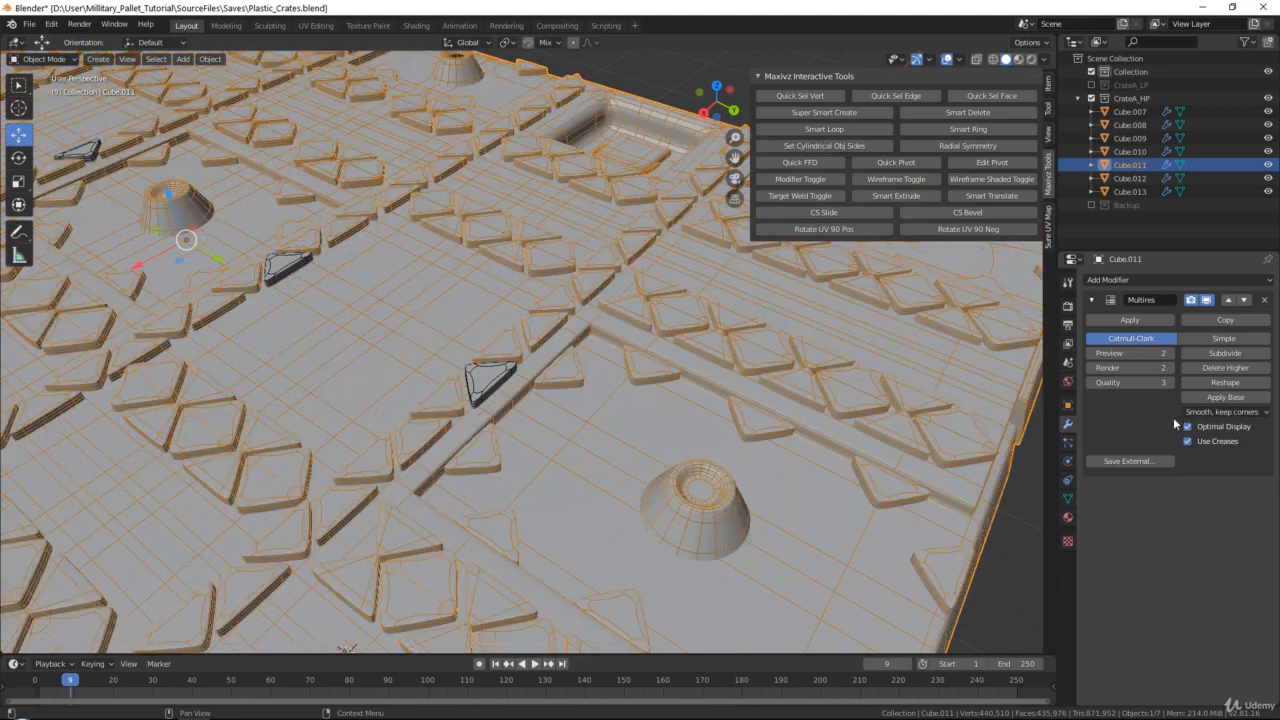
Inspect the smoothing around the handle recess and subdivide the Multires modifier once more to level 3
scroll(679, 287, up, 4)
shift+middle_drag(642, 298, 1002, 308)
middle_drag(734, 354, 850, 338)
click(1225, 353)
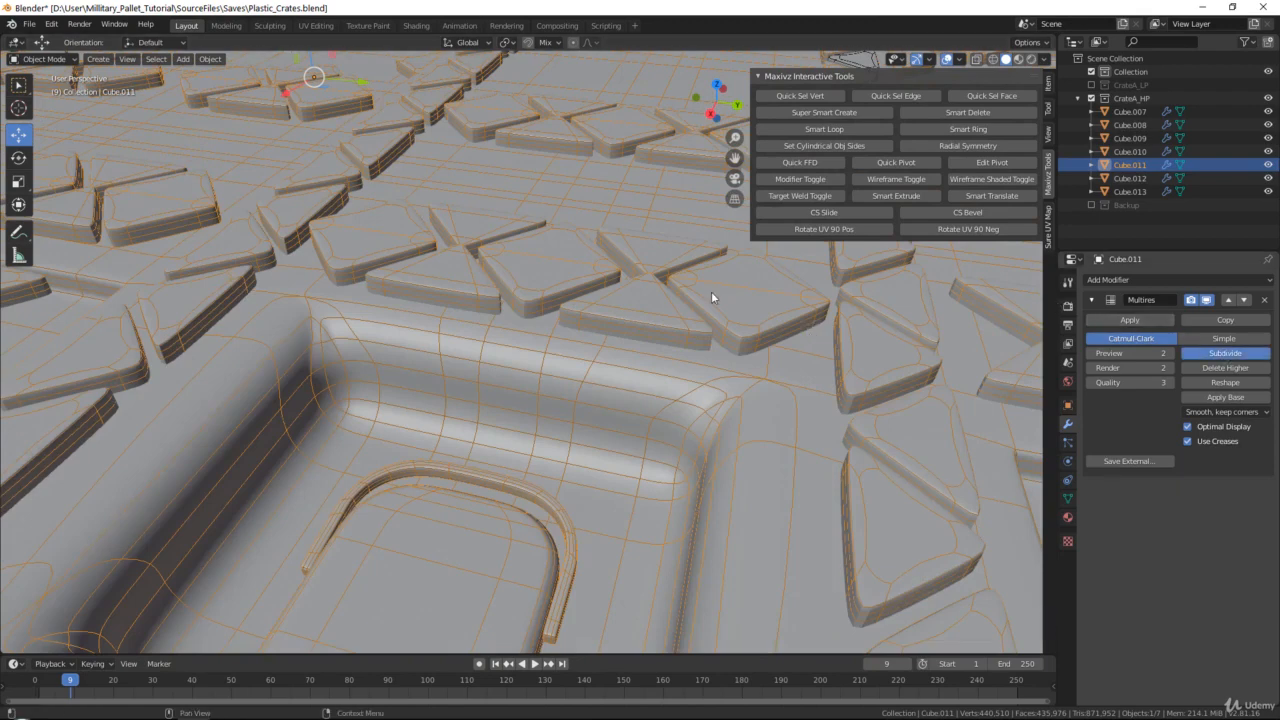
Deselect Cube.011, check its subdivided surface and turn off the wireframe display
scroll(640, 319, down, 7)
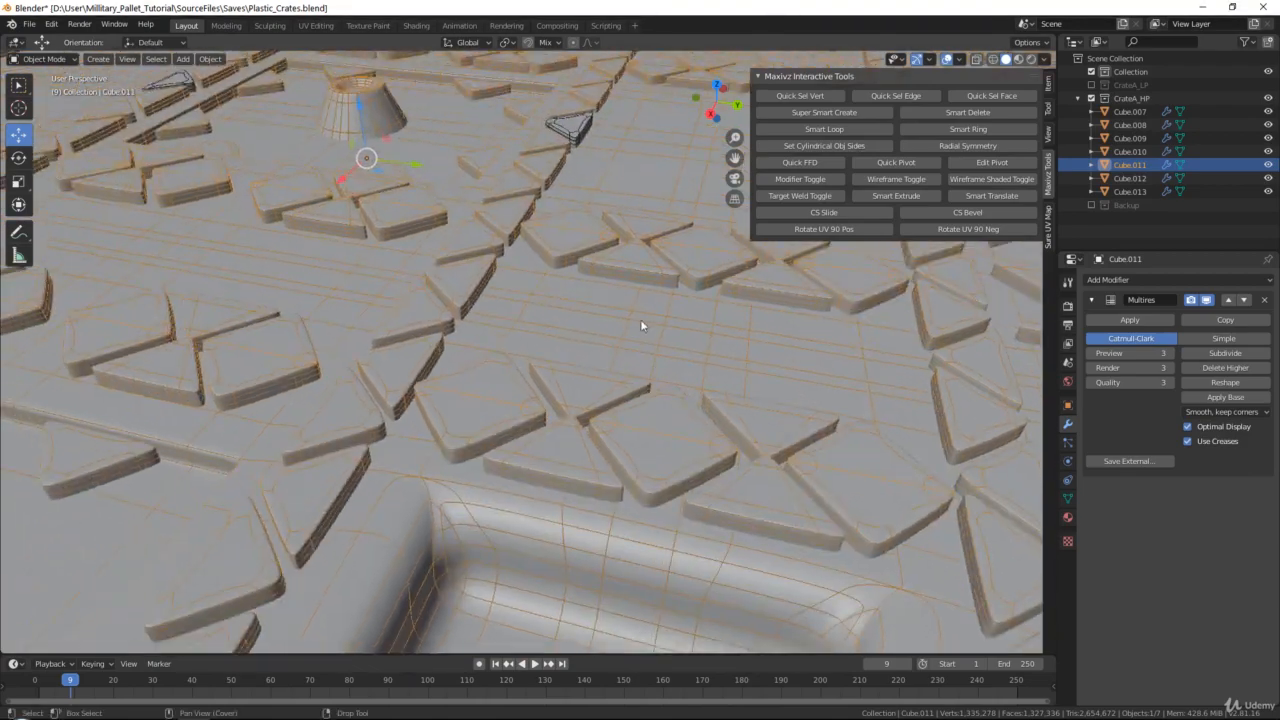
click(565, 82)
middle_drag(510, 262, 570, 297)
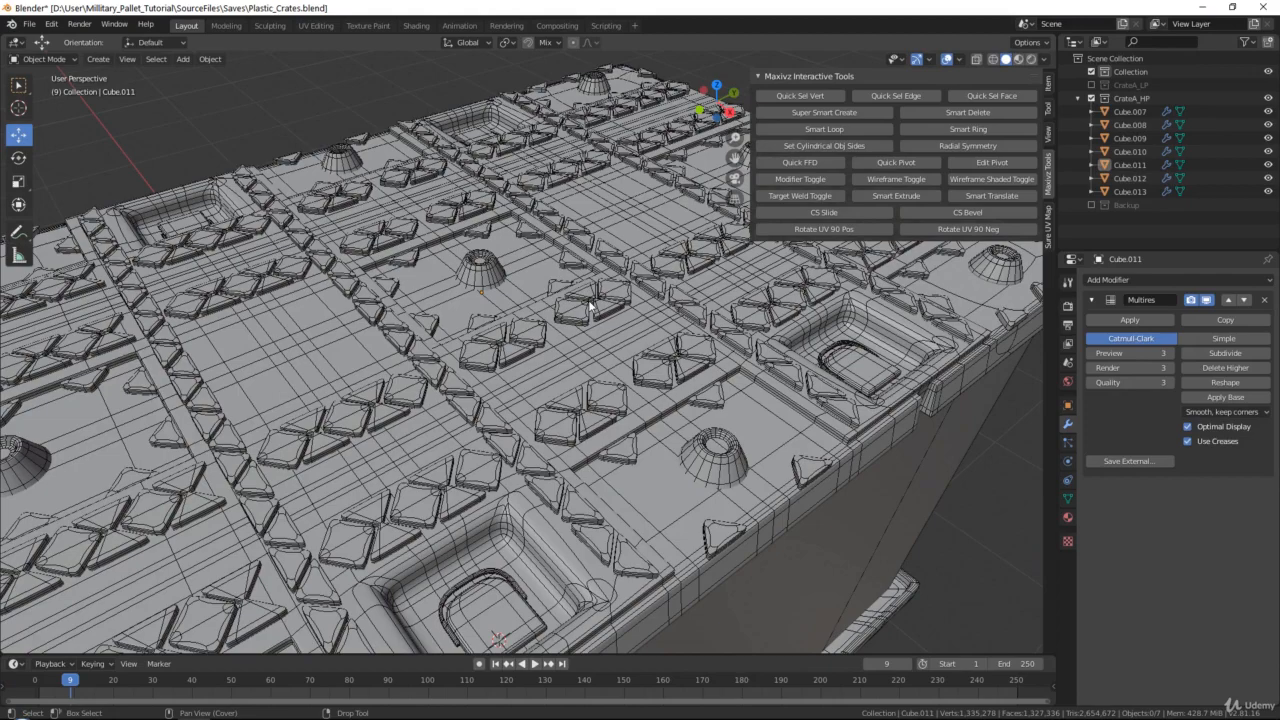
scroll(547, 262, up, 6)
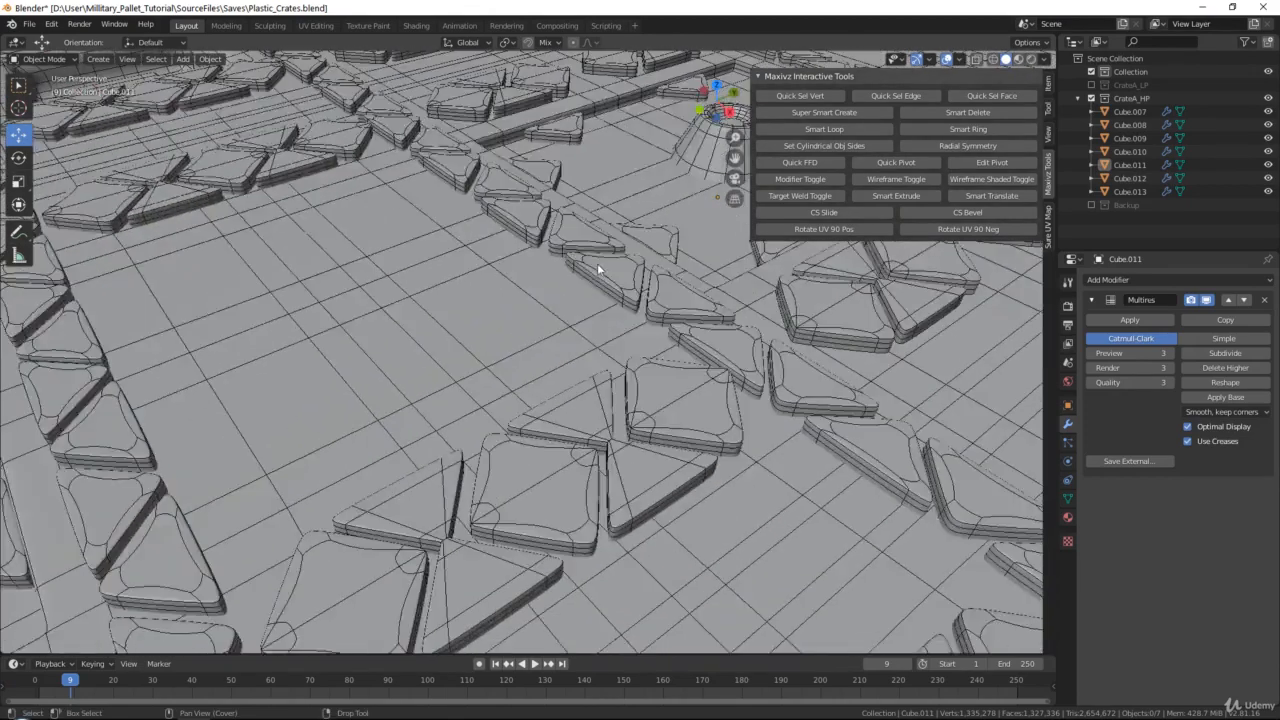
scroll(597, 268, down, 5)
click(917, 179)
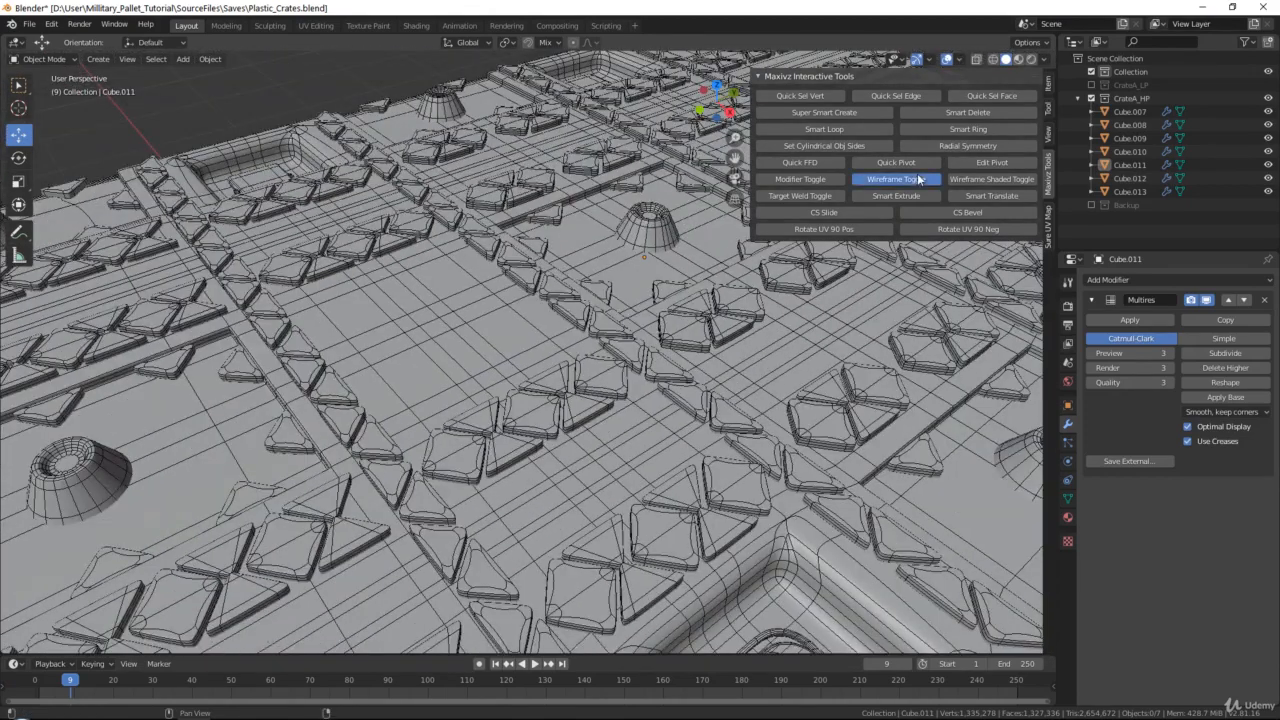
Review the whole crate without wireframe and save Plastic_Crates.blend
middle_drag(685, 288, 657, 343)
scroll(612, 314, down, 5)
scroll(600, 335, down, 5)
middle_drag(566, 330, 554, 249)
key(ctrl+s)
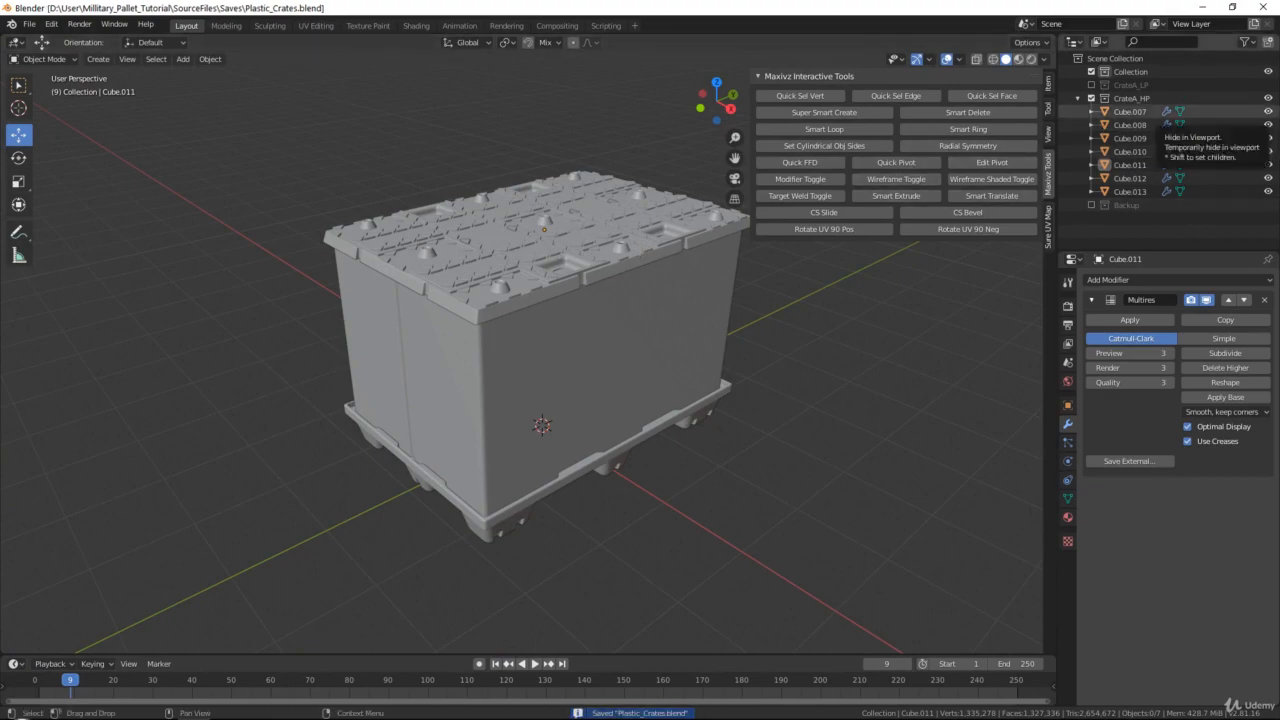
Switch to Windows Photo Viewer and browse the crate reference images to the photo of stacked black cases
drag(1279, 192, 750, 8)
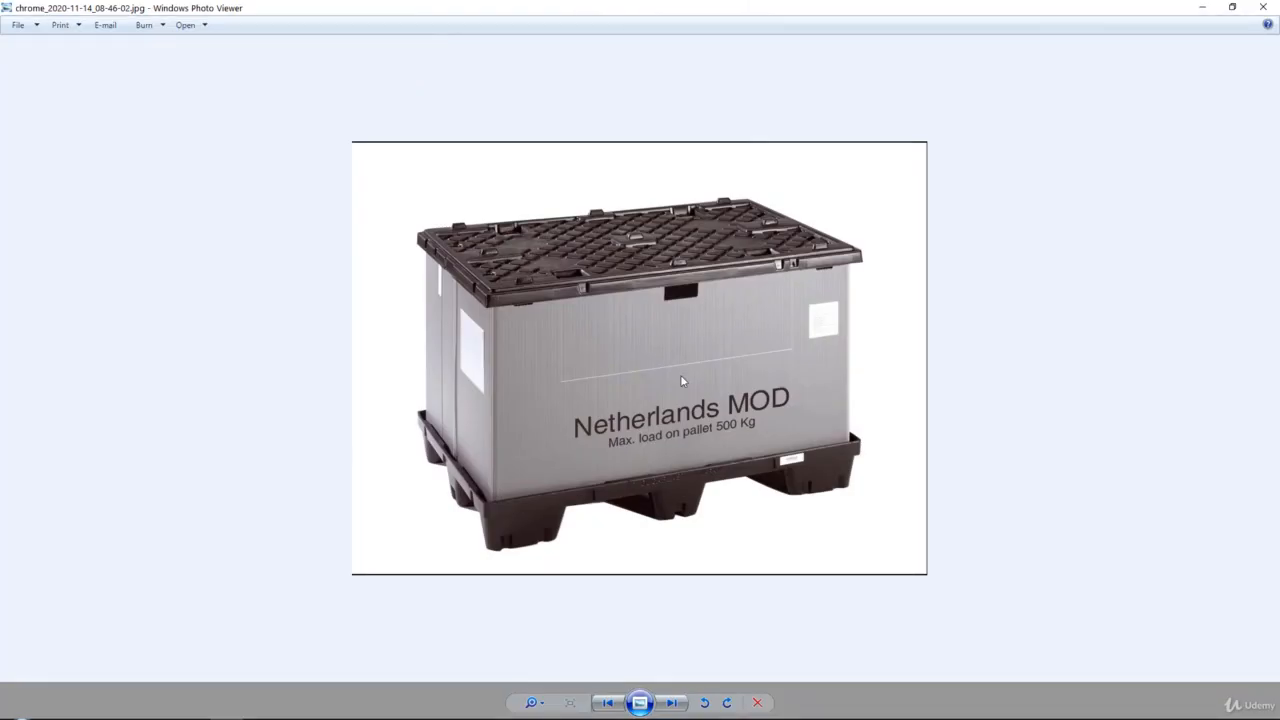
click(671, 703)
click(671, 703)
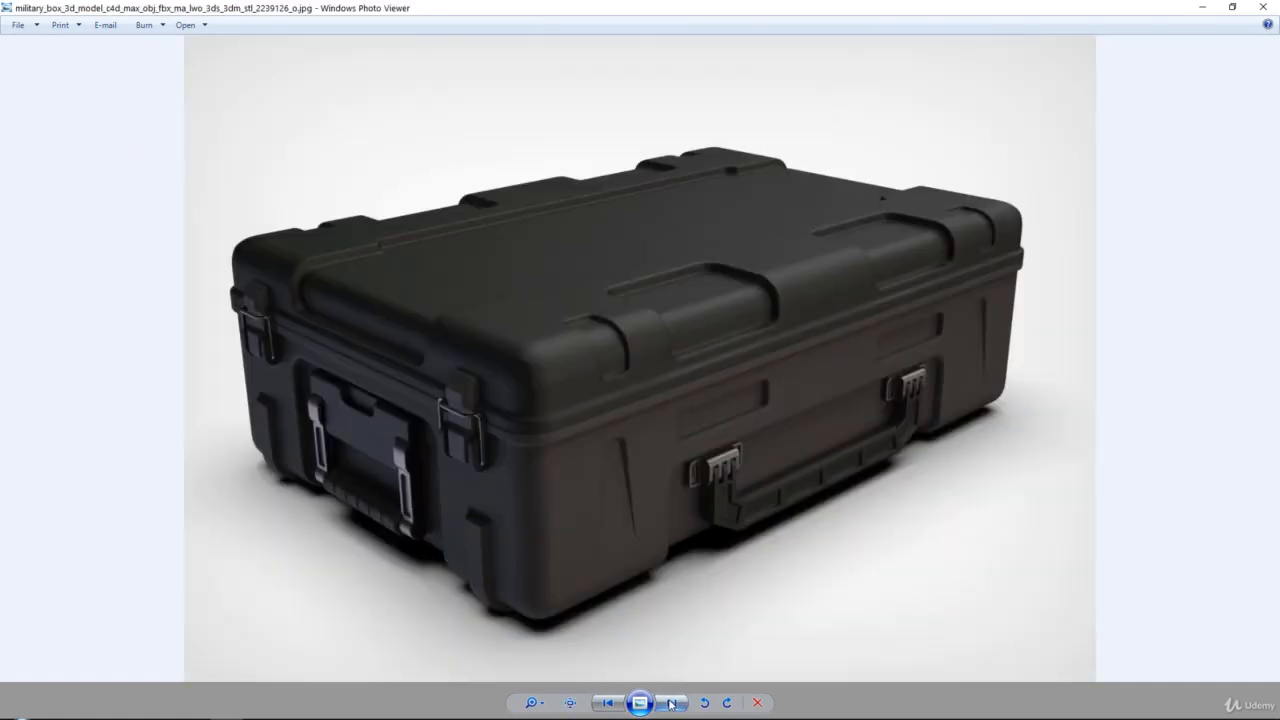
click(671, 703)
click(671, 703)
scroll(889, 341, up, 4)
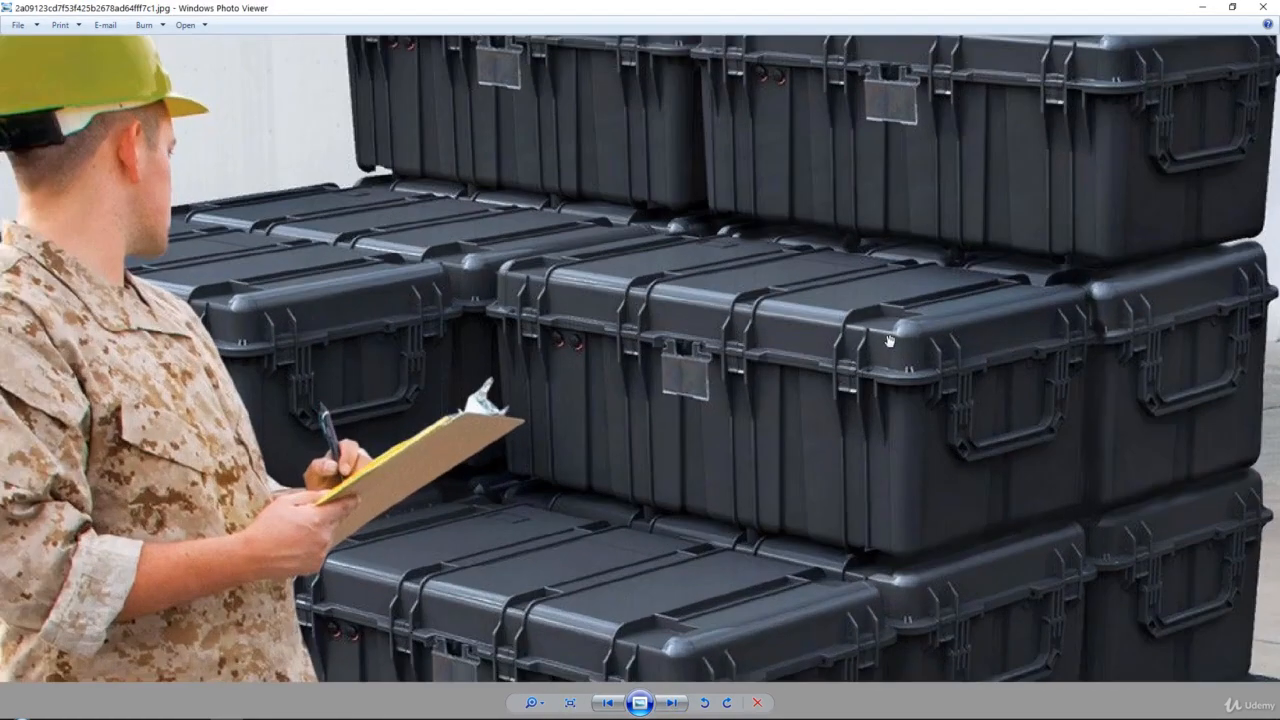
Zoom and pan across the photo of stacked black cases to examine their lids, latches and side handles
drag(707, 342, 617, 377)
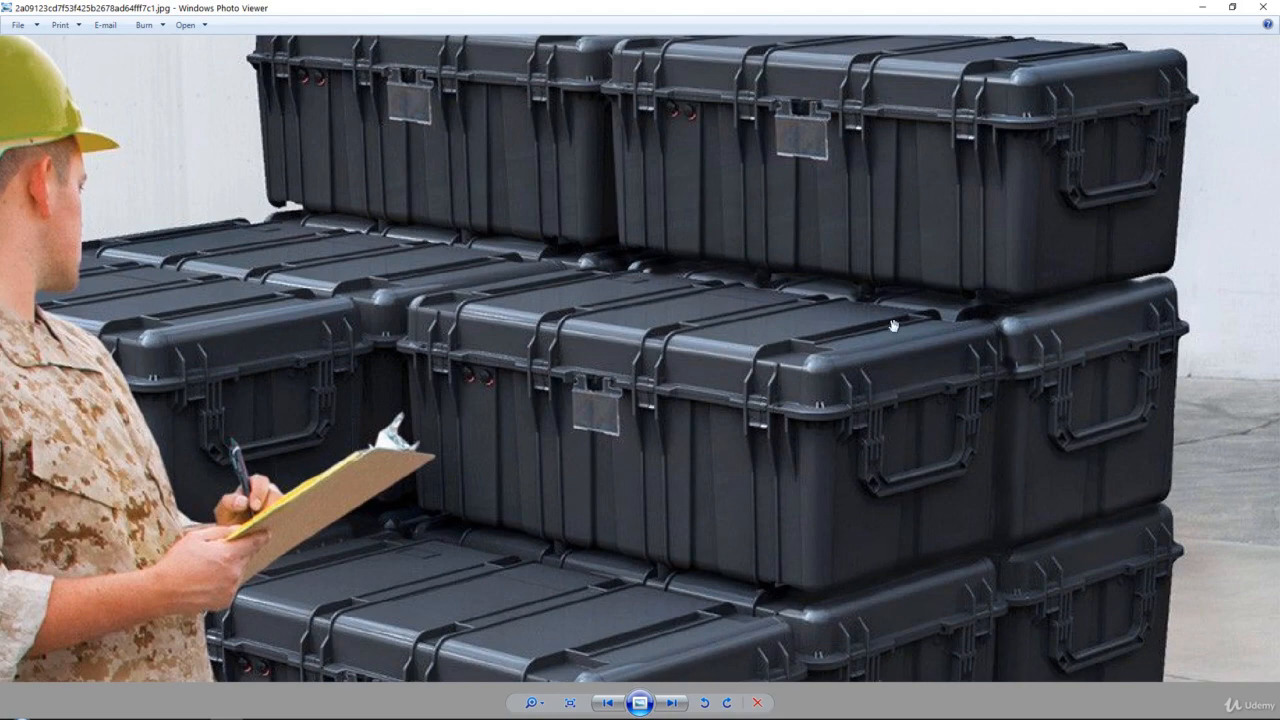
scroll(958, 344, up, 1)
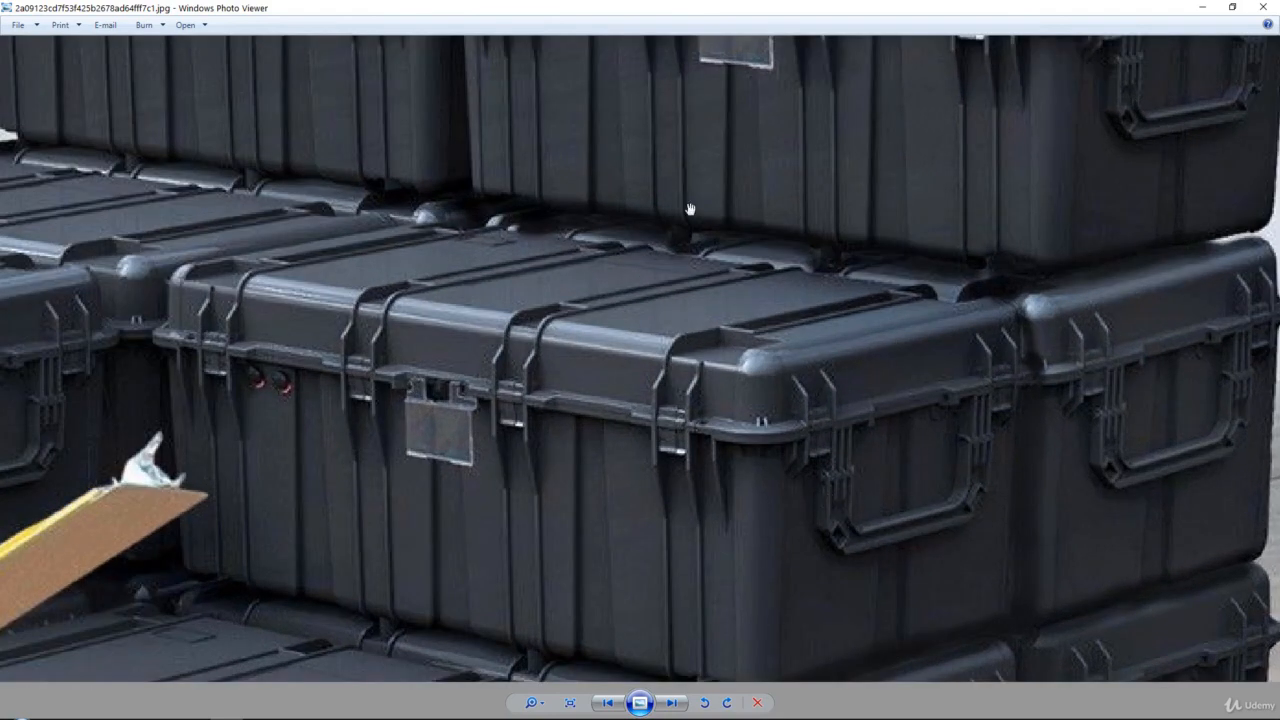
drag(767, 6, 1279, 10)
middle_drag(702, 343, 590, 380)
Switch to Blender and show the CrateA_LP collection instead of CrateA_HP, with the wireframe display on
click(1090, 98)
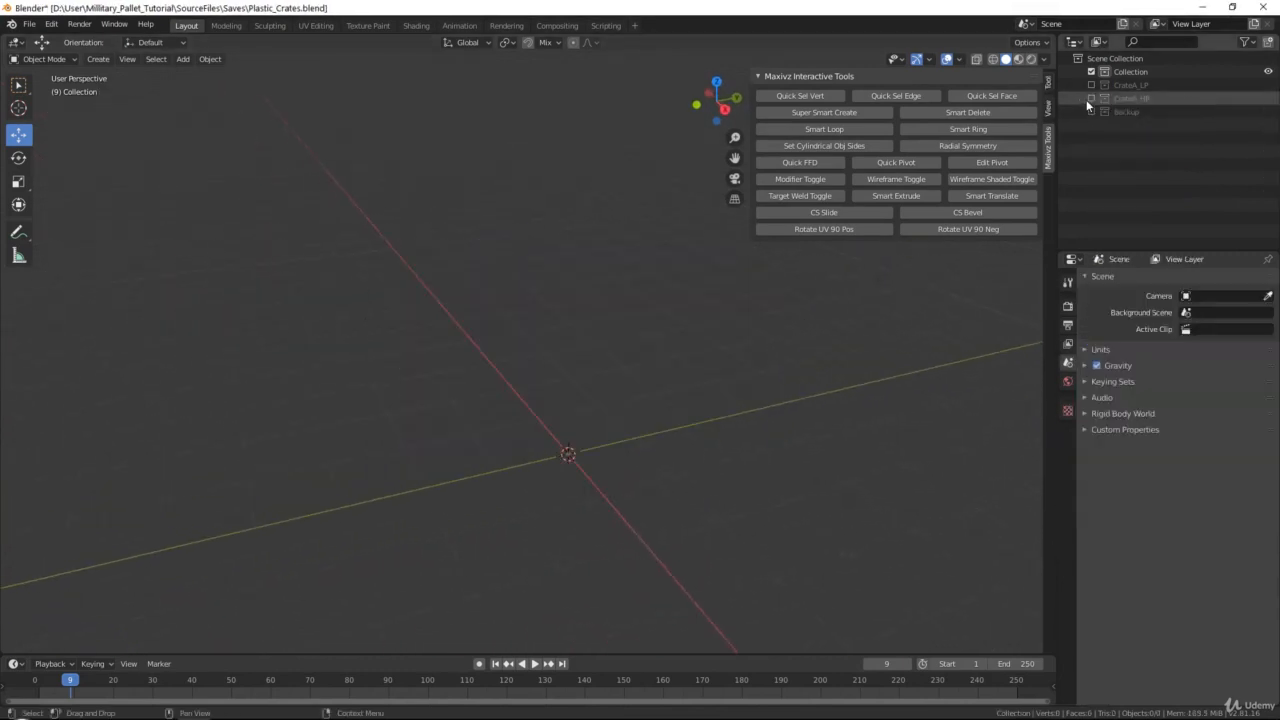
click(1091, 85)
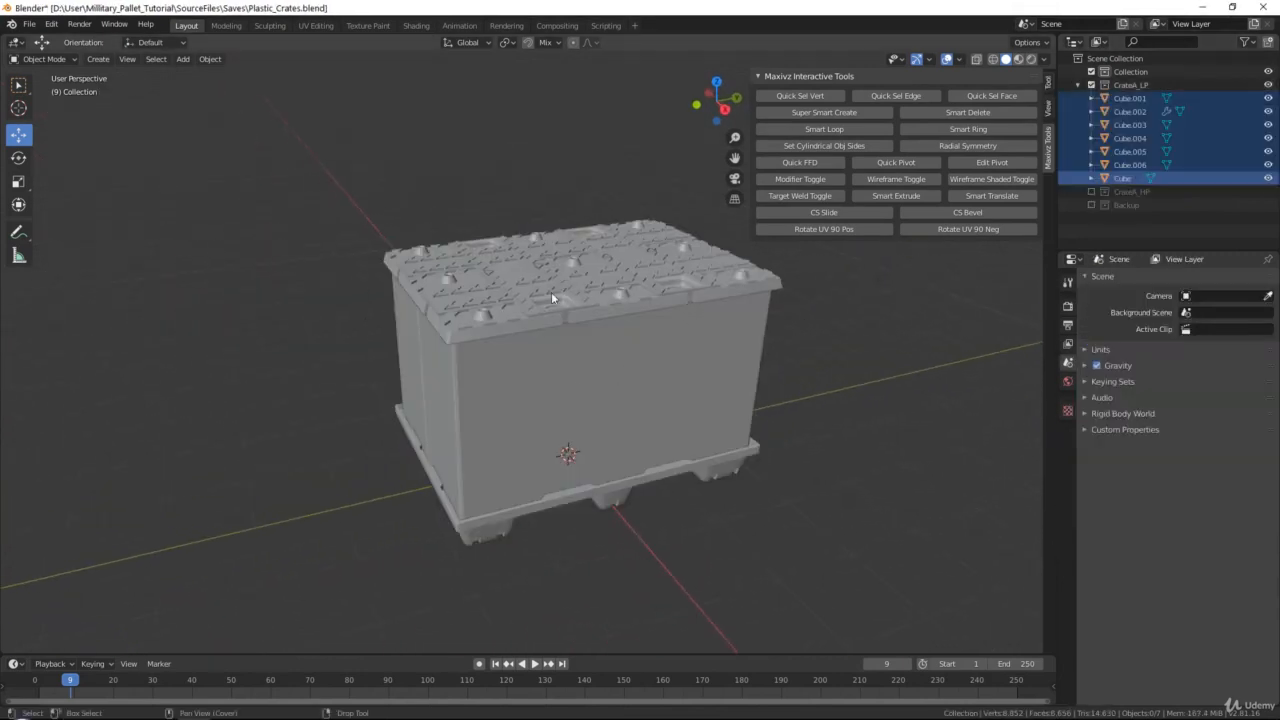
click(648, 475)
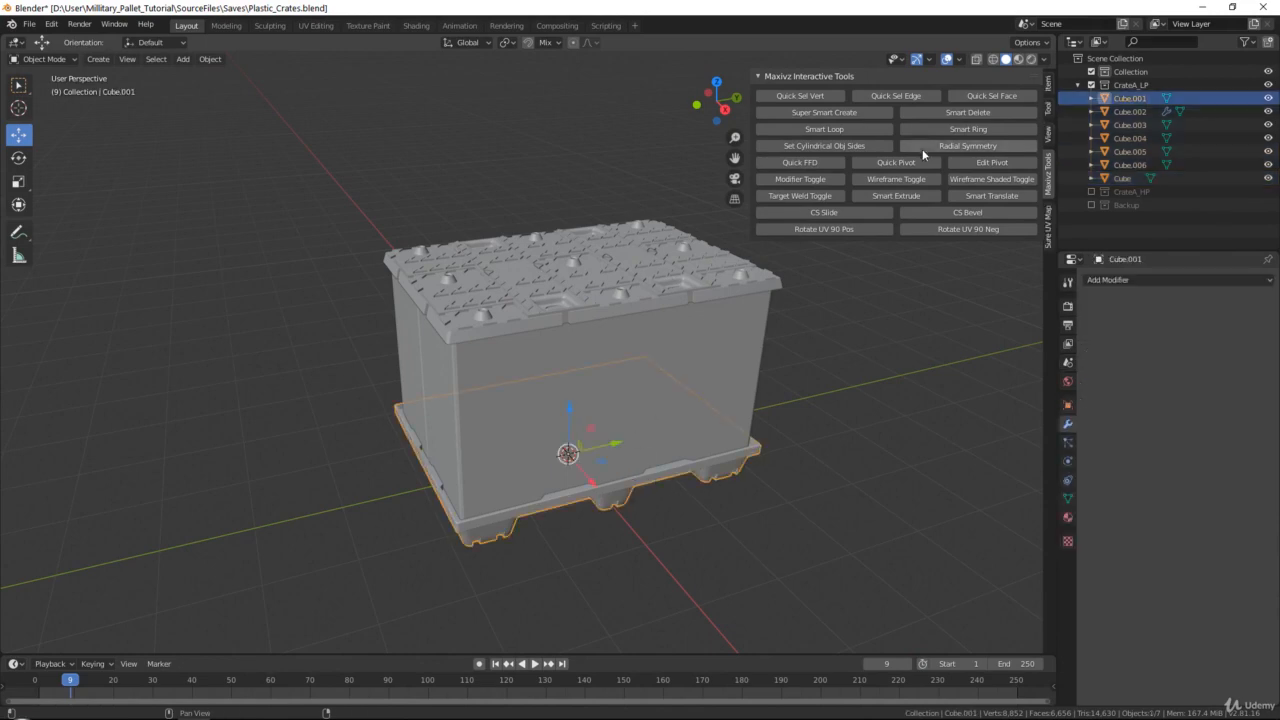
click(896, 179)
Examine the wireframe topology of the low-poly crate's lid, walls and pallet base from above and below
scroll(563, 260, up, 2)
scroll(545, 262, up, 1)
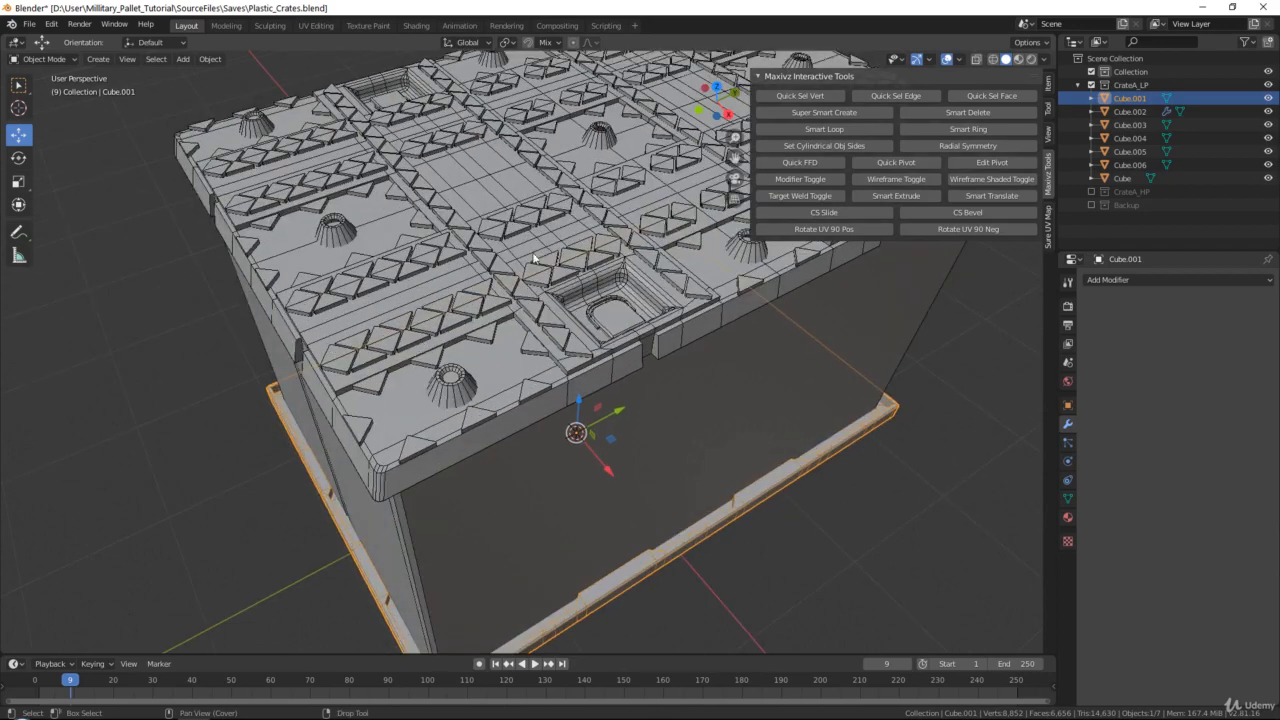
click(532, 229)
shift+middle_drag(499, 129, 578, 361)
scroll(590, 356, up, 3)
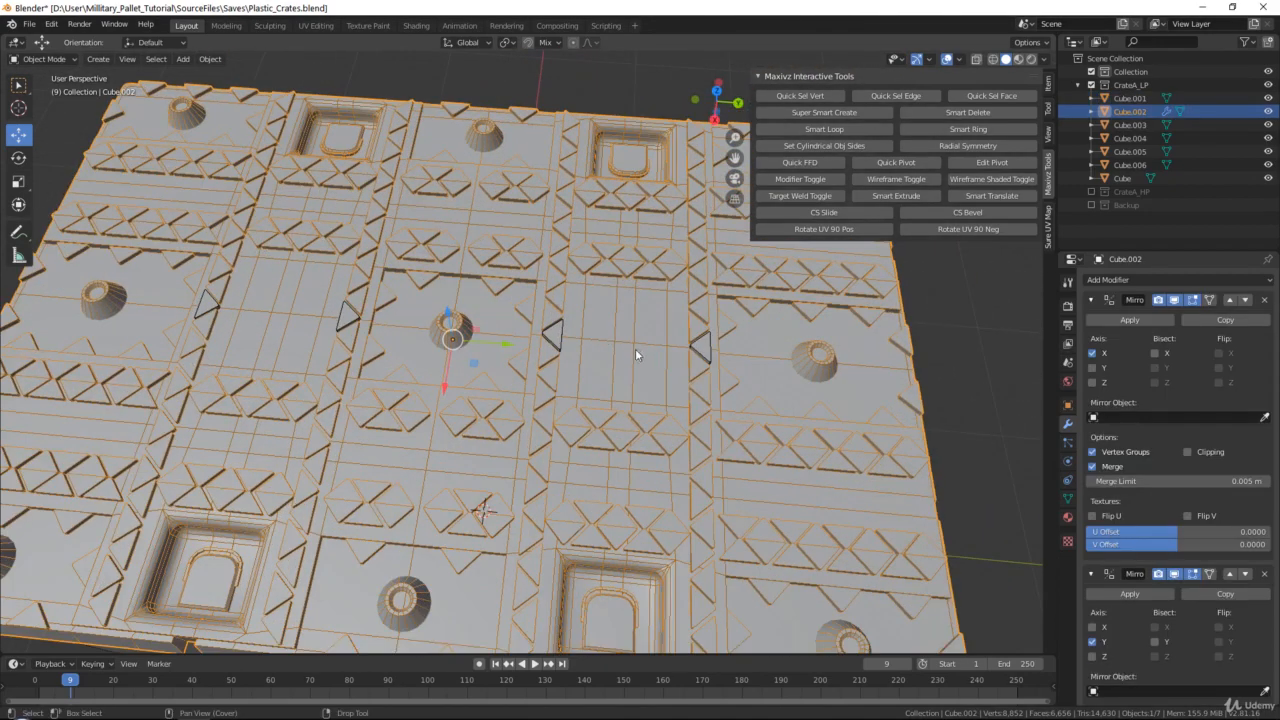
scroll(596, 320, down, 3)
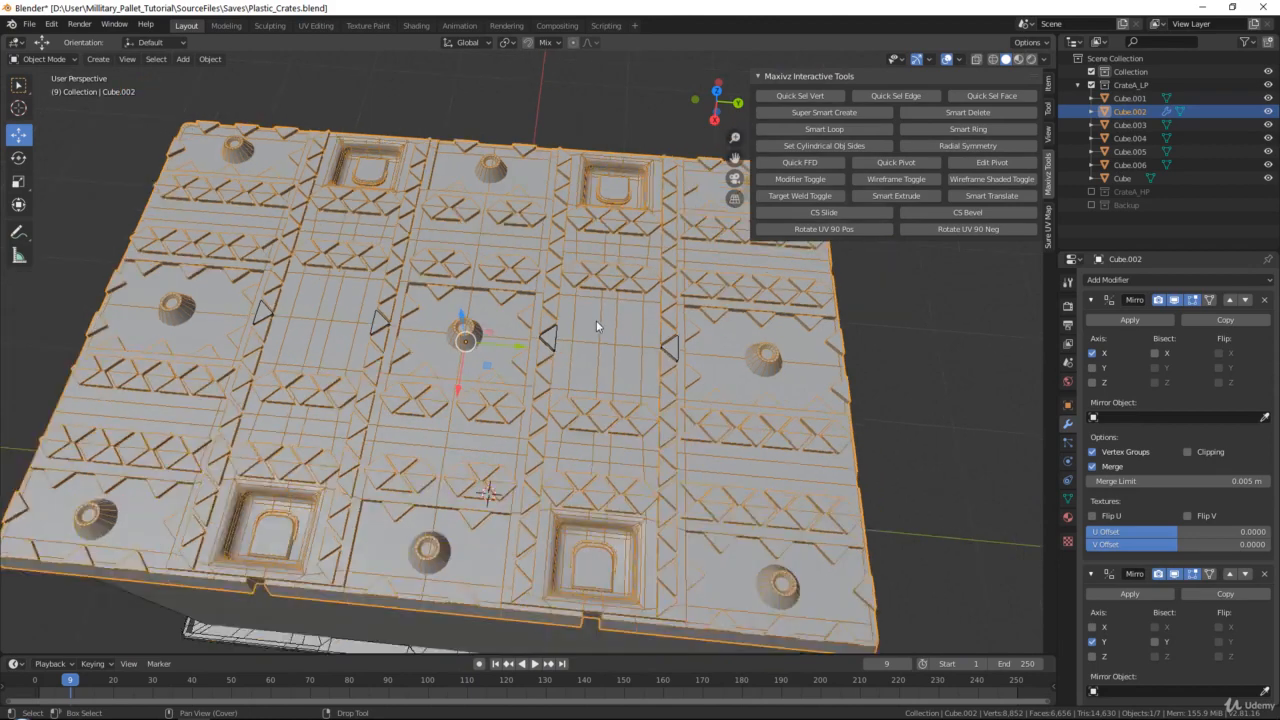
middle_drag(596, 320, 596, 281)
click(596, 281)
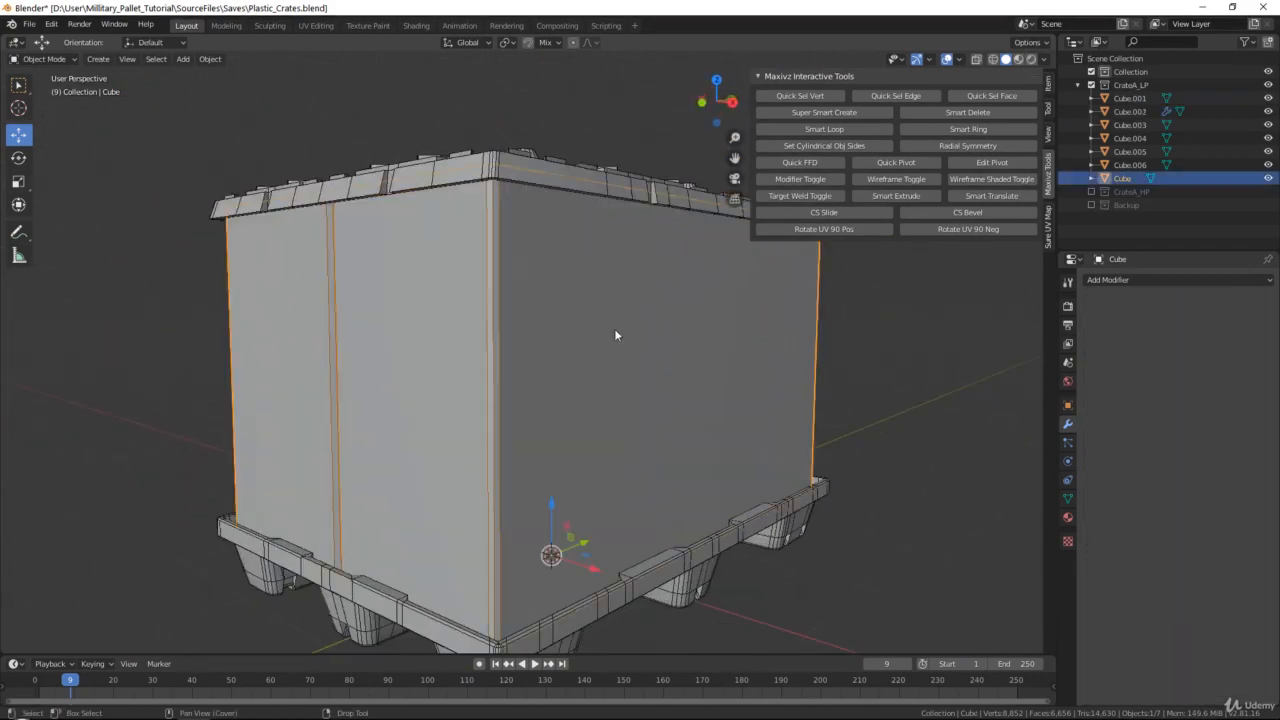
middle_drag(614, 328, 652, 273)
click(639, 263)
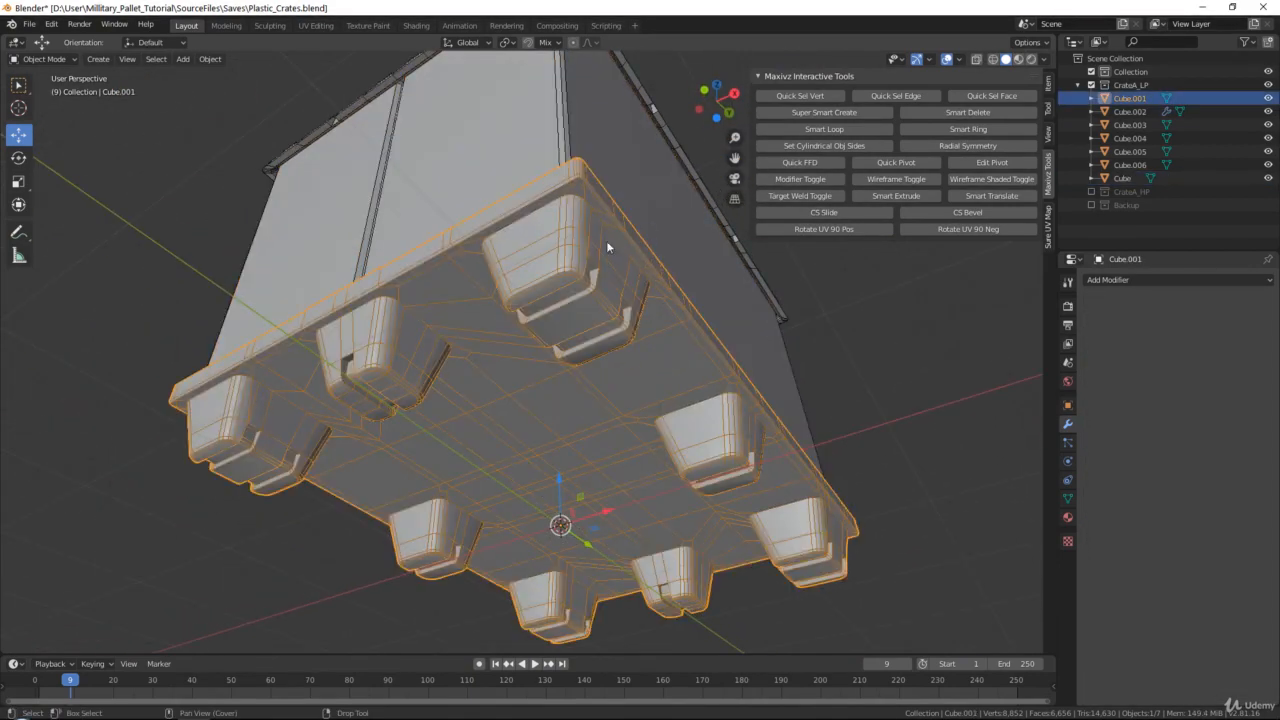
middle_drag(626, 225, 538, 284)
Open the lid Cube.002 in vertex Edit Mode and clear its selection
click(665, 264)
key(Tab)
scroll(538, 284, up, 6)
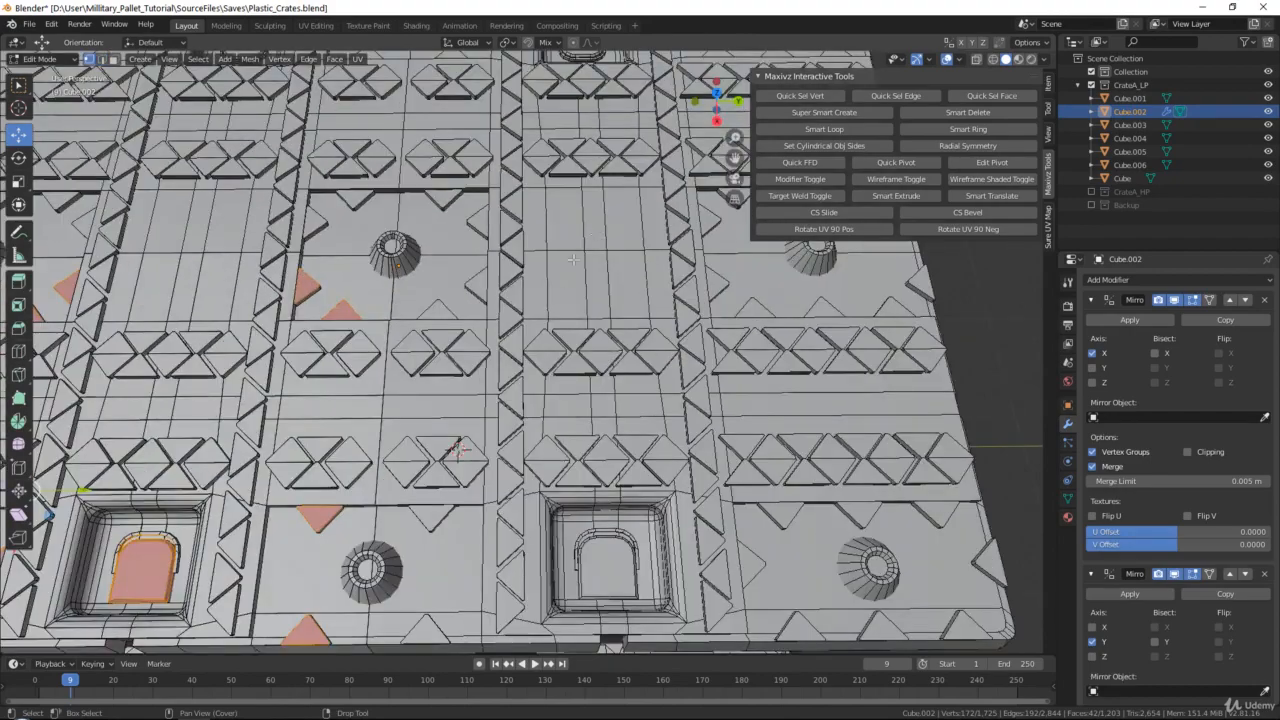
shift+middle_drag(933, 312, 910, 330)
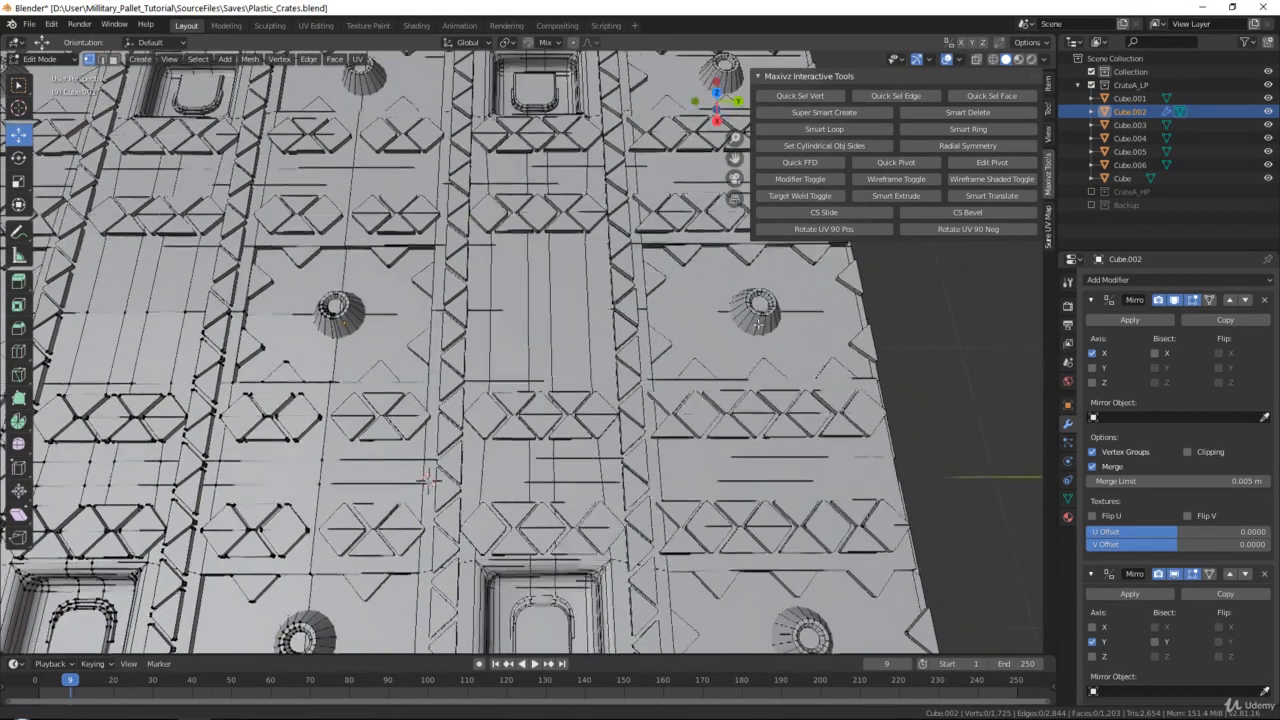
key(Tab)
key(Tab)
shift+middle_drag(288, 404, 519, 284)
scroll(530, 383, up, 2)
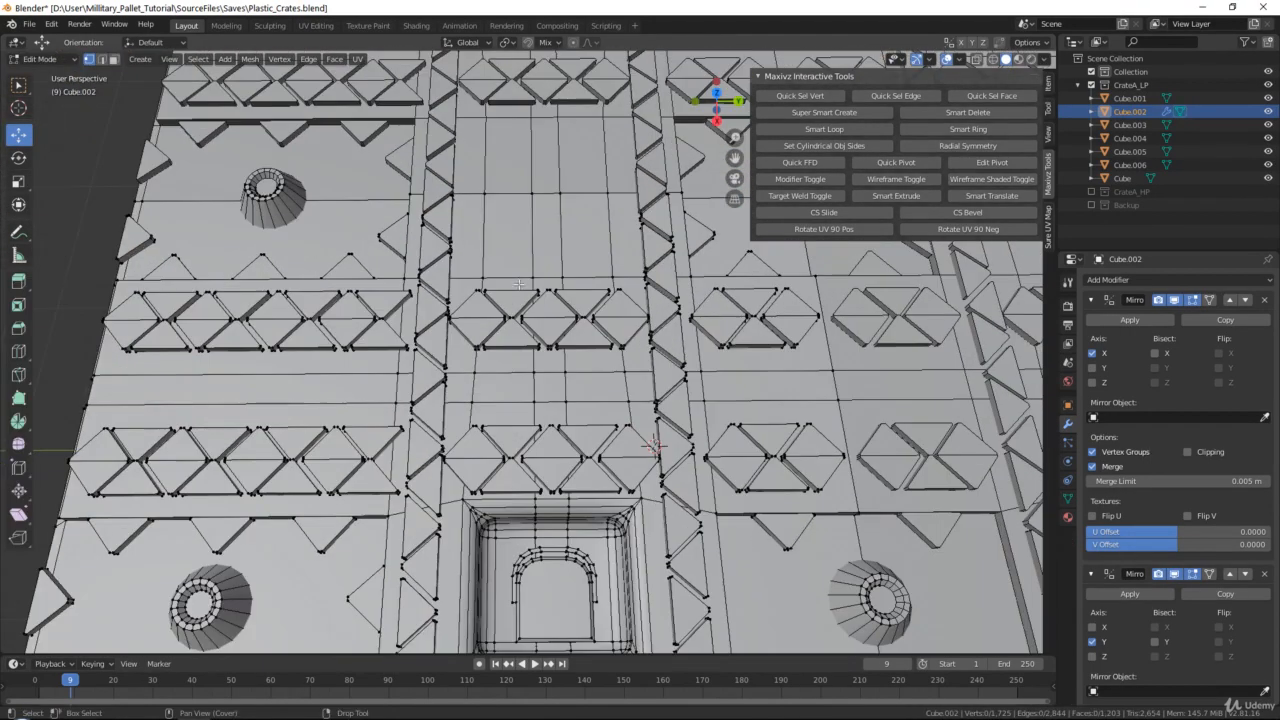
Merge at center each of the two four-vertex rows between the triangle rows above the lid's handle recess
key(b)
drag(465, 366, 633, 389)
key(q)
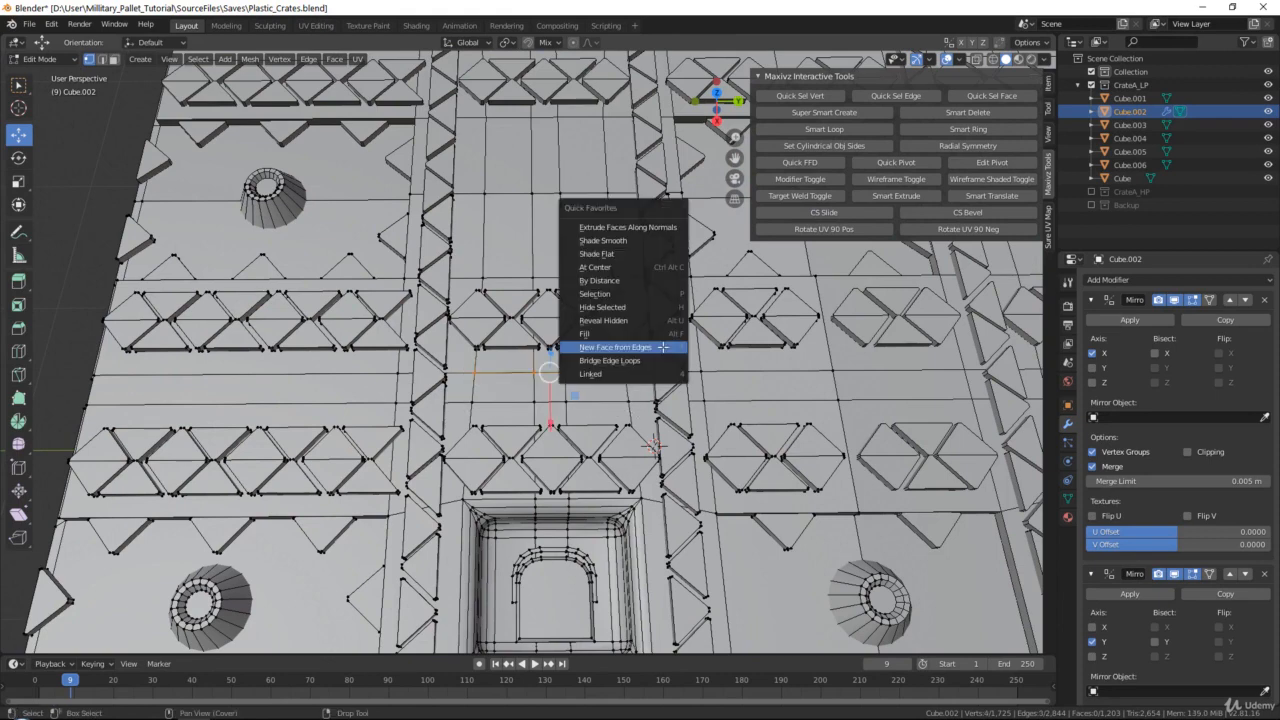
click(612, 271)
key(q)
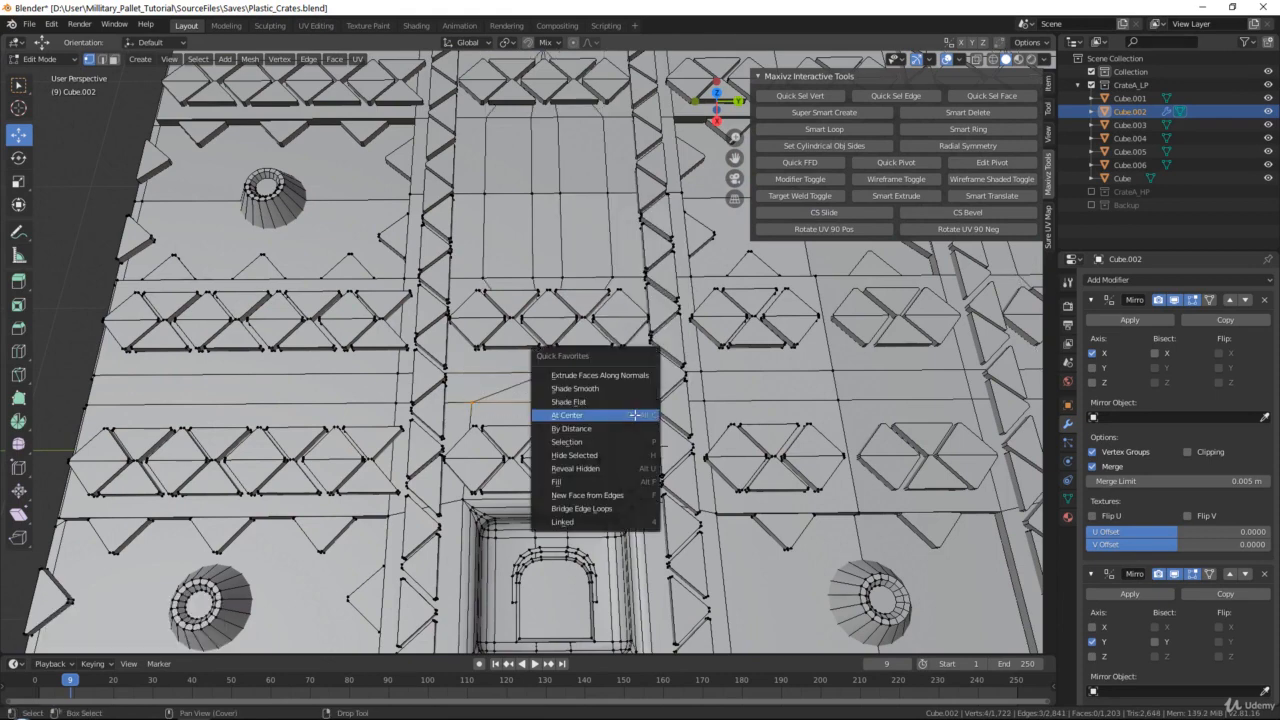
click(634, 414)
Merge at center each of the two four-vertex rows crossing the smooth panel in the middle of the lid
middle_drag(600, 380, 535, 380)
scroll(460, 407, up, 2)
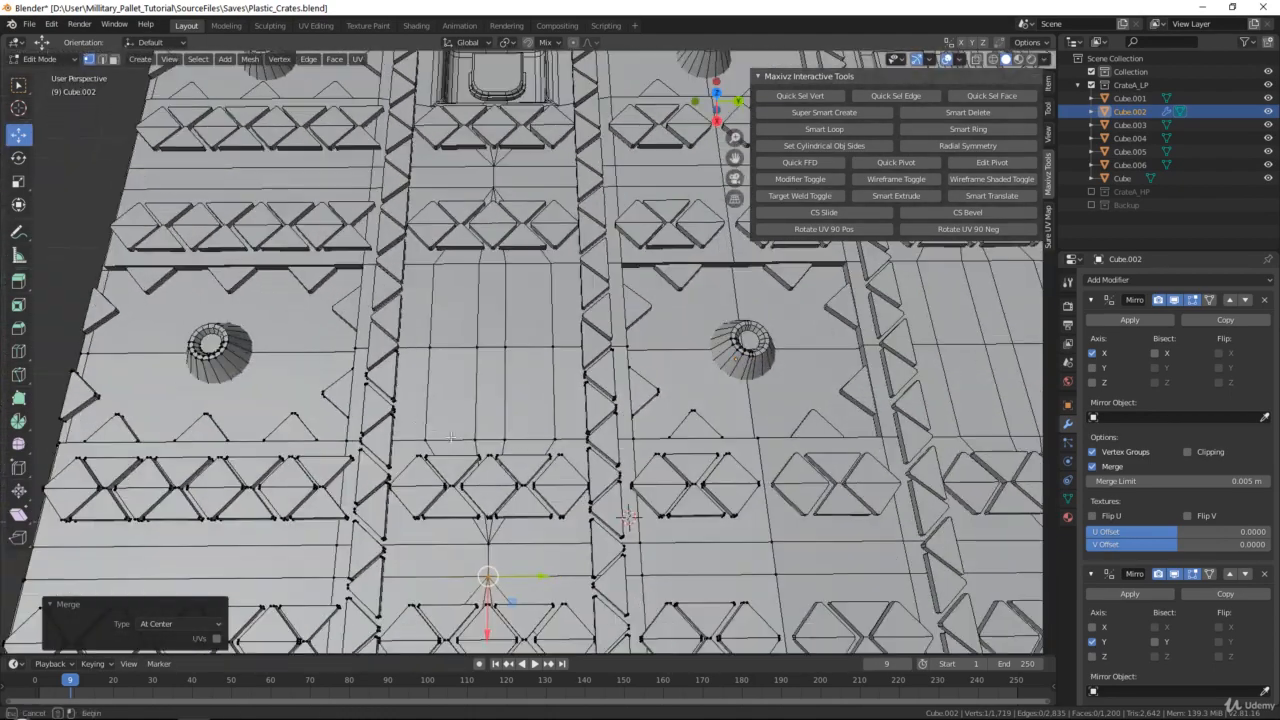
drag(566, 447, 567, 450)
key(q)
click(567, 450)
drag(418, 328, 561, 376)
key(q)
click(564, 379)
Return the lid to Object Mode and check its simplified topology on the whole crate
scroll(563, 368, down, 4)
shift+middle_drag(623, 354, 463, 276)
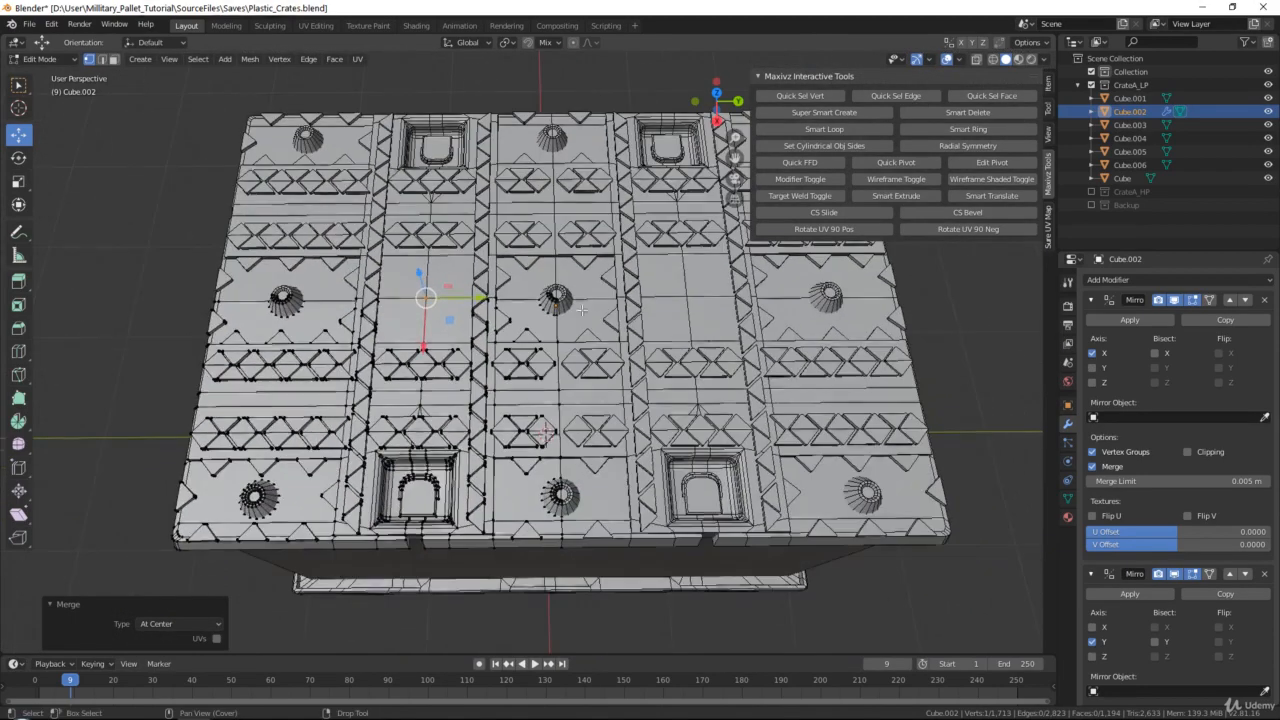
shift+middle_drag(535, 352, 545, 418)
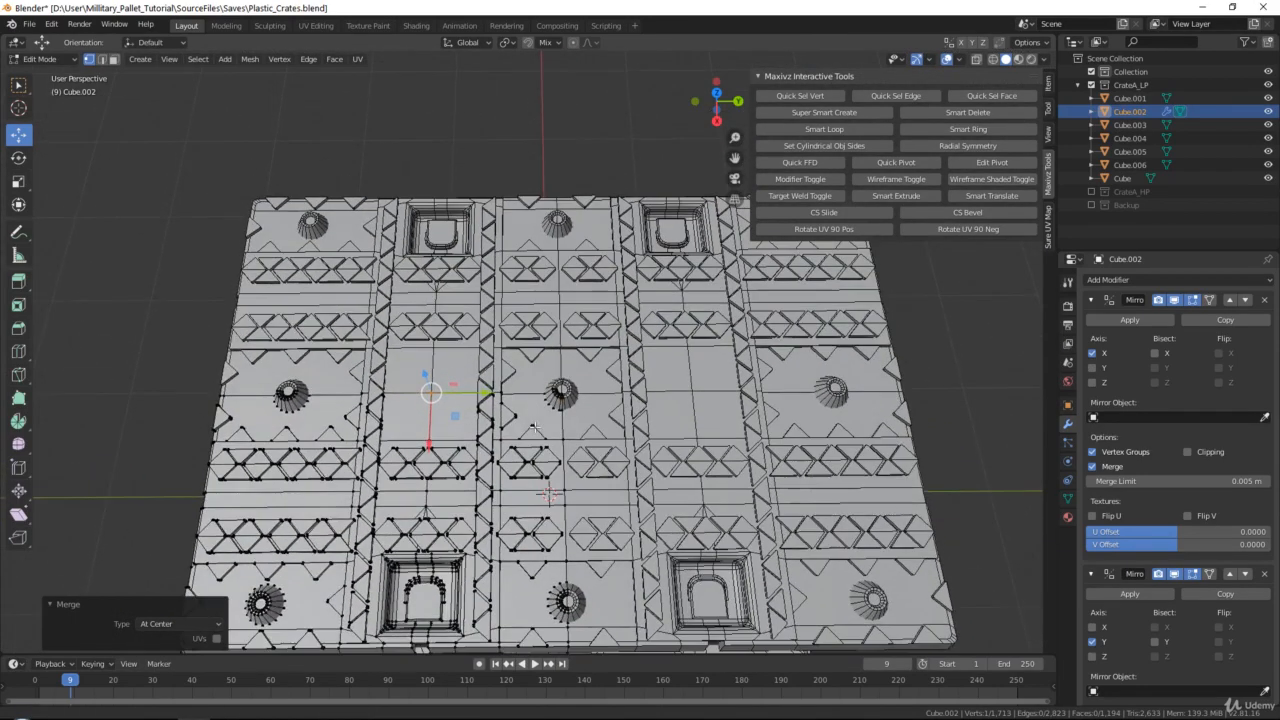
key(Tab)
scroll(575, 440, down, 2)
shift+middle_drag(564, 472, 720, 322)
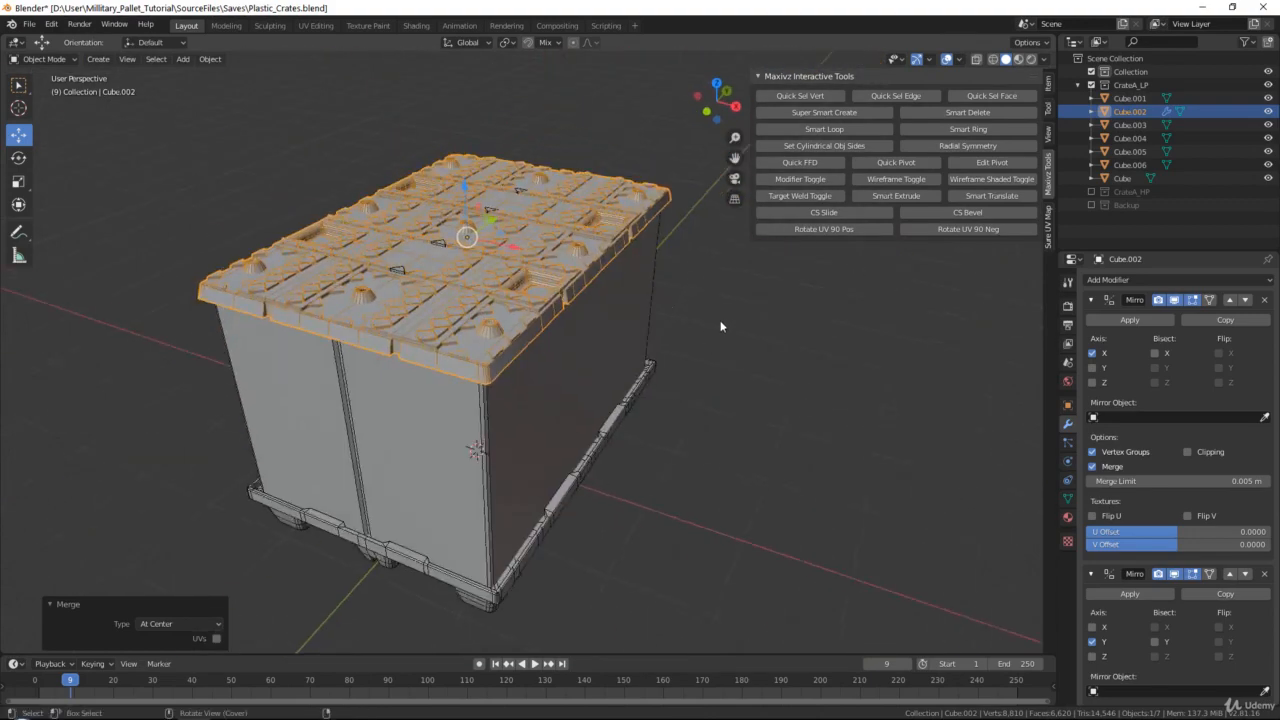
scroll(406, 323, up, 2)
scroll(305, 304, up, 2)
scroll(282, 311, down, 2)
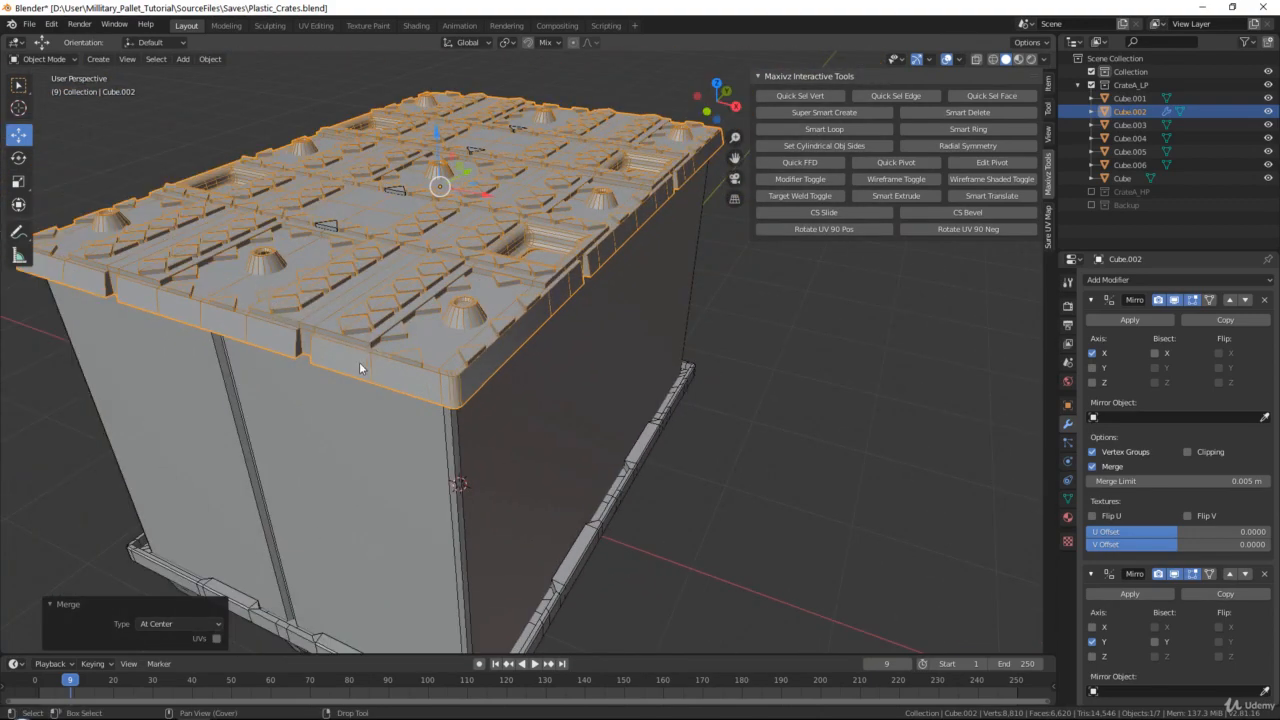
Isolate the pallet base Cube.001 by hiding the other crate parts and open it in Edit Mode
middle_drag(492, 498, 506, 423)
shift+middle_drag(505, 600, 508, 282)
click(509, 416)
key(shift+h)
key(Tab)
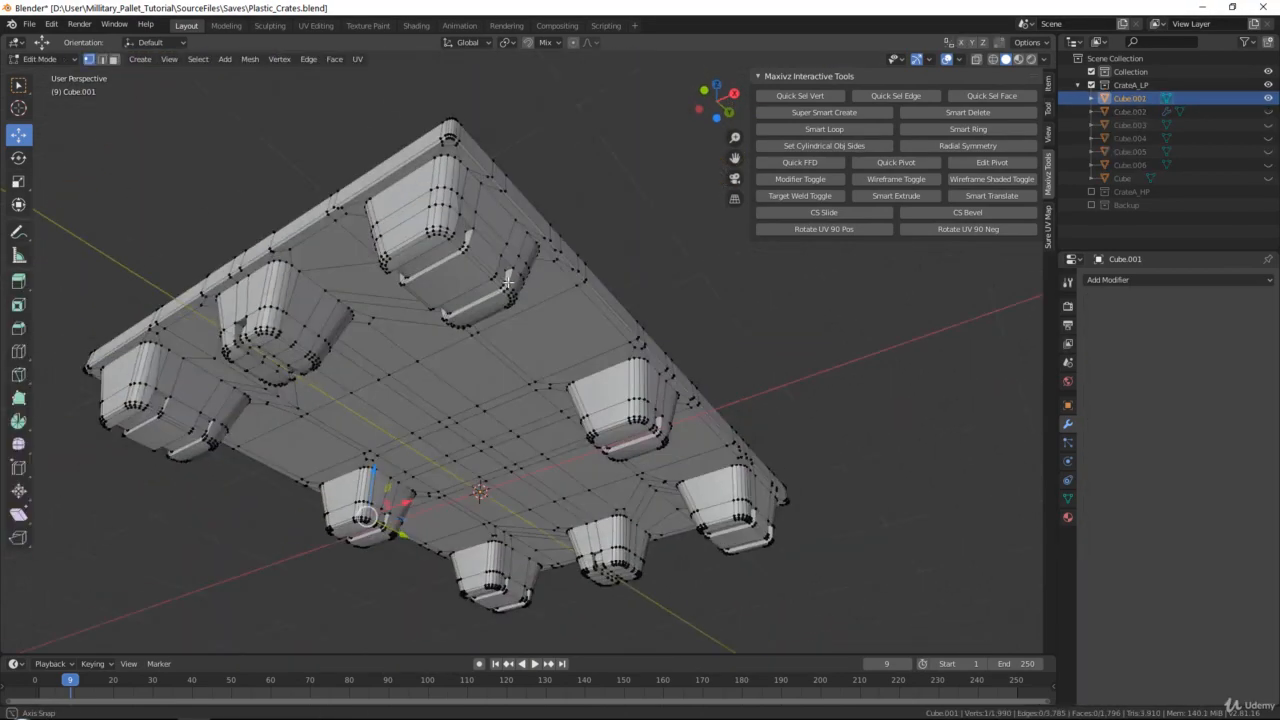
Knife-cut edges from the corner foot's rounded top vertices to the two surface vertices beside the base's rim corner
scroll(508, 282, up, 10)
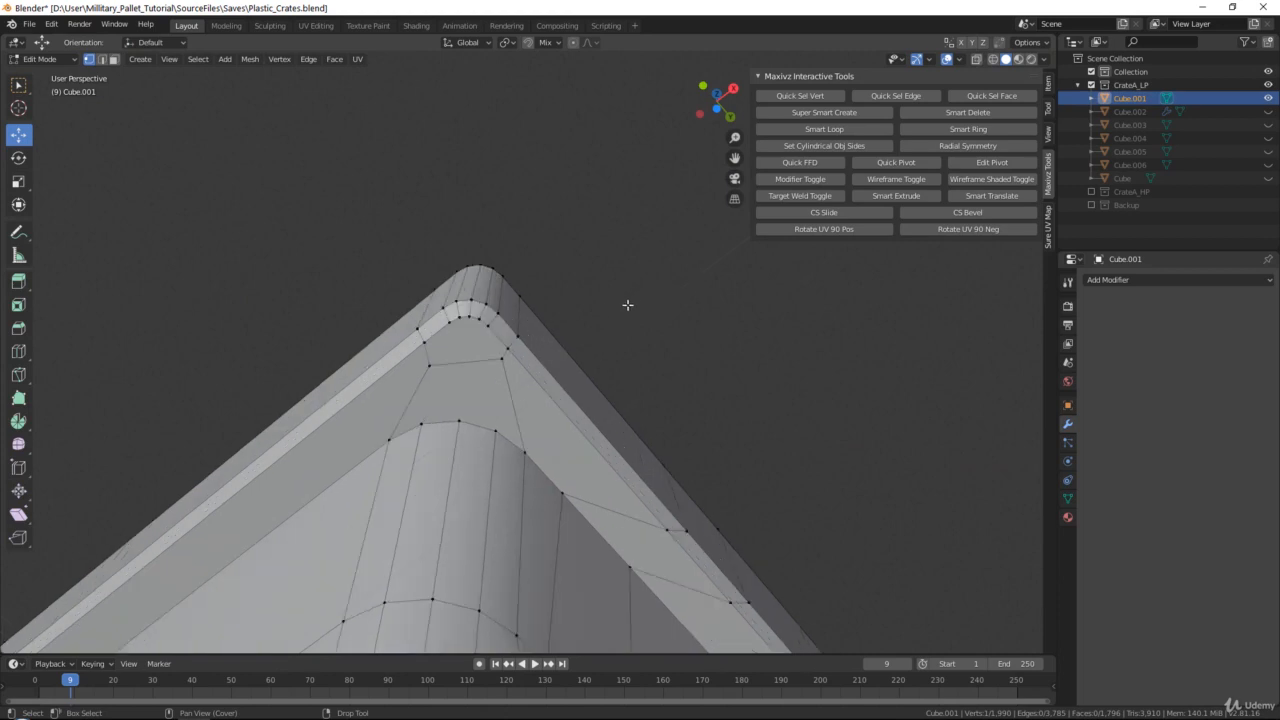
scroll(568, 334, up, 2)
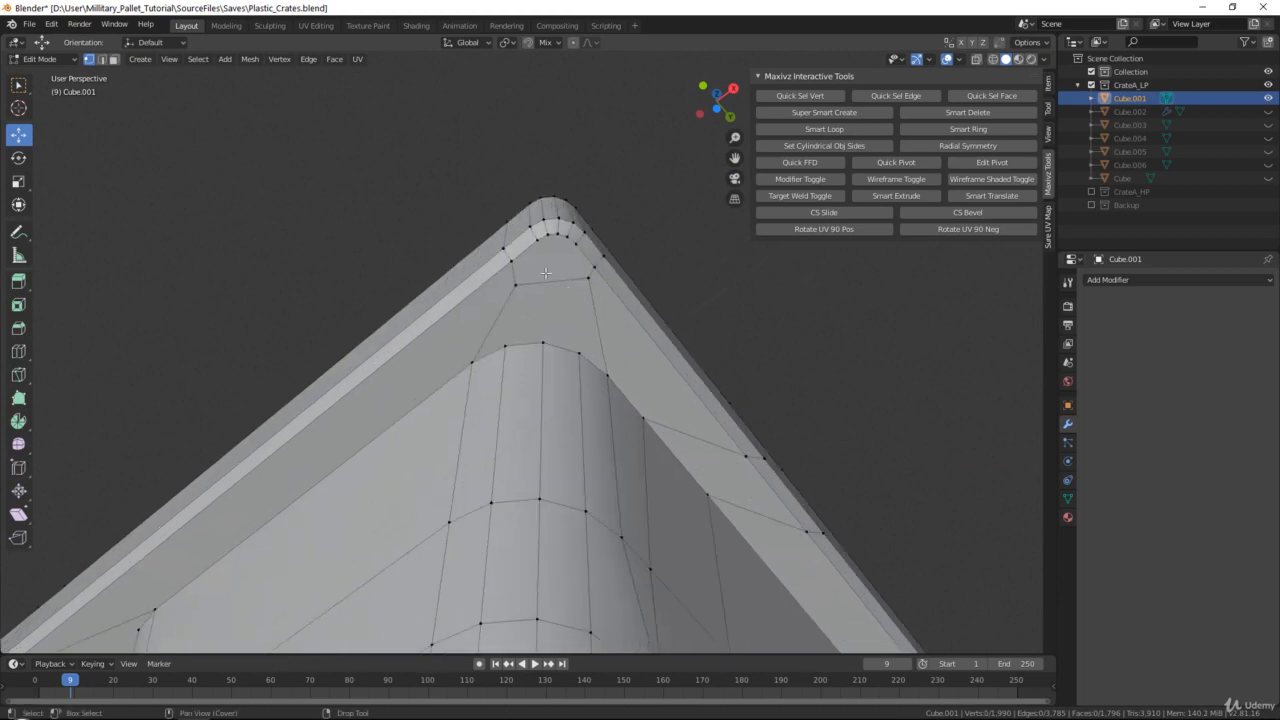
key(k)
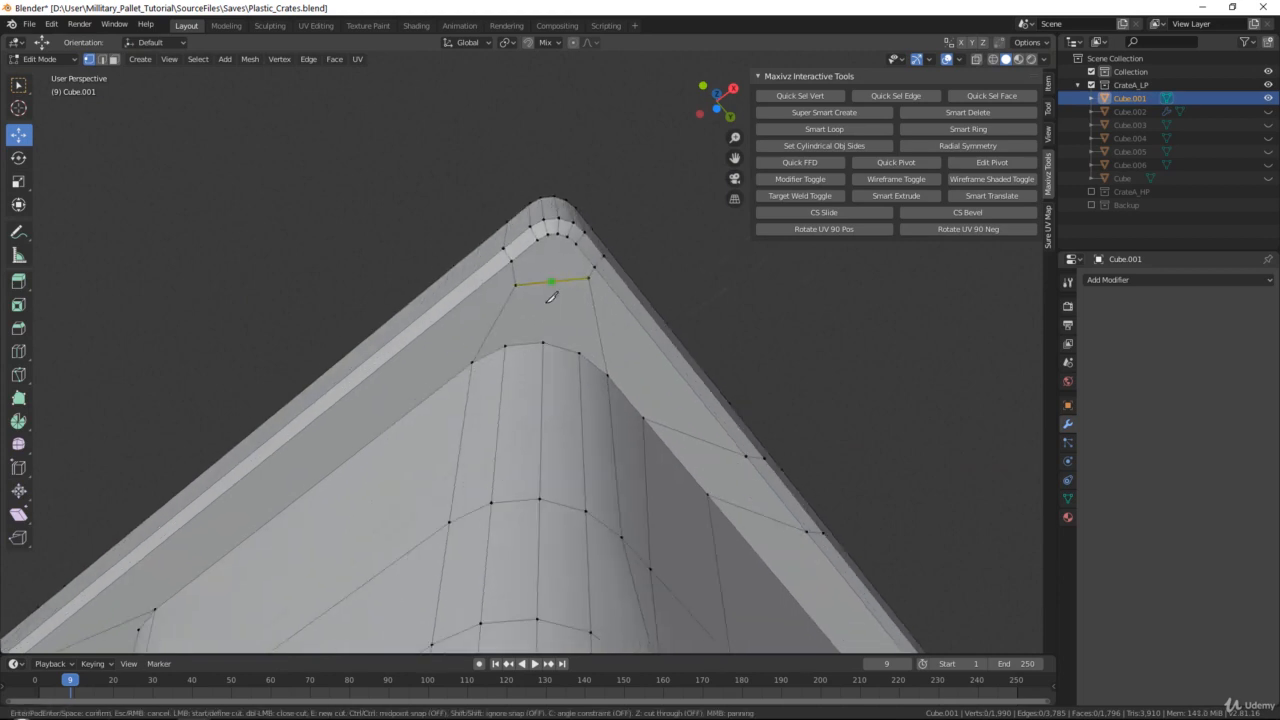
click(506, 347)
click(516, 285)
click(543, 343)
key(space)
key(k)
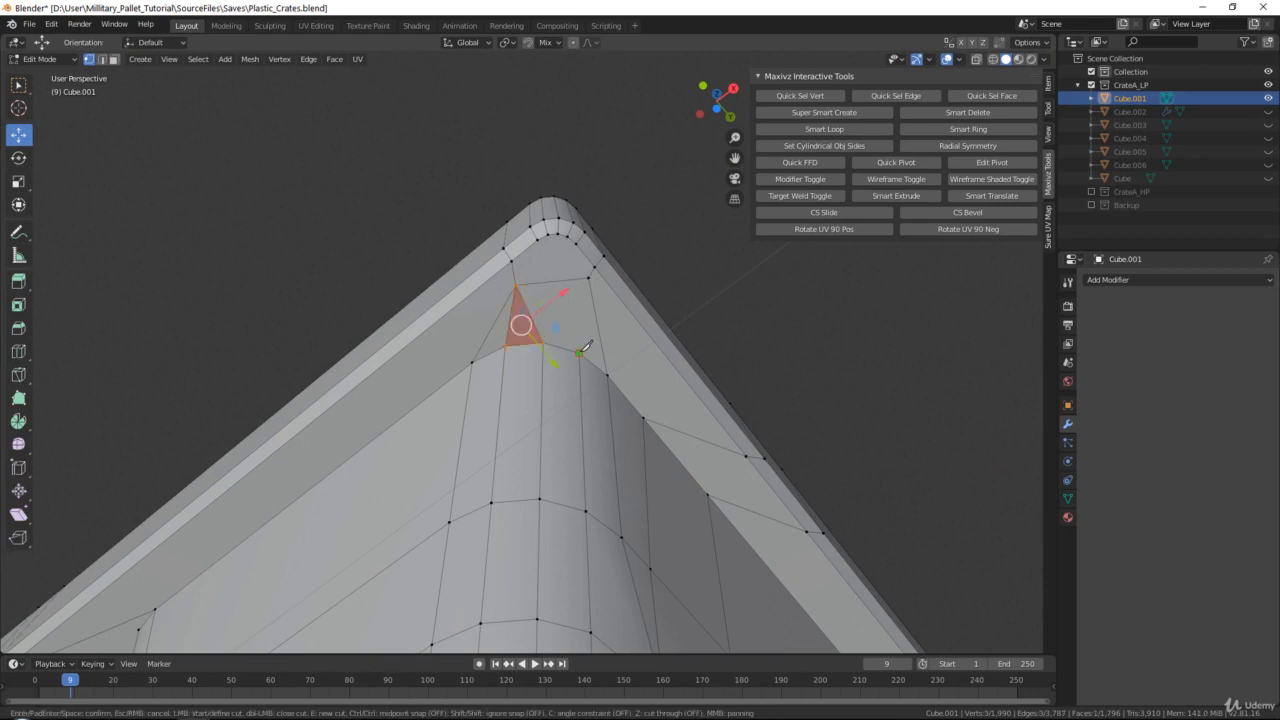
click(589, 274)
key(space)
Knife-cut a fan of edges from the rounded rim corner's vertices to the two surface vertices in front of it
key(k)
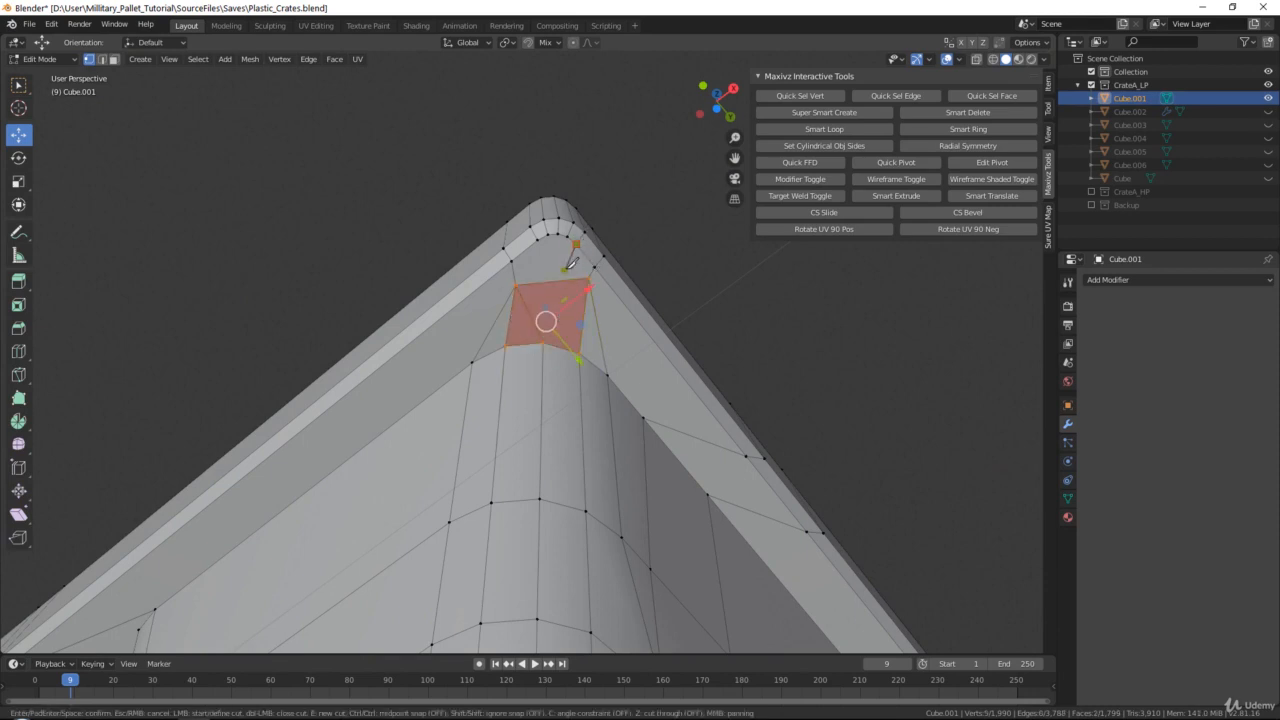
click(541, 233)
key(space)
key(k)
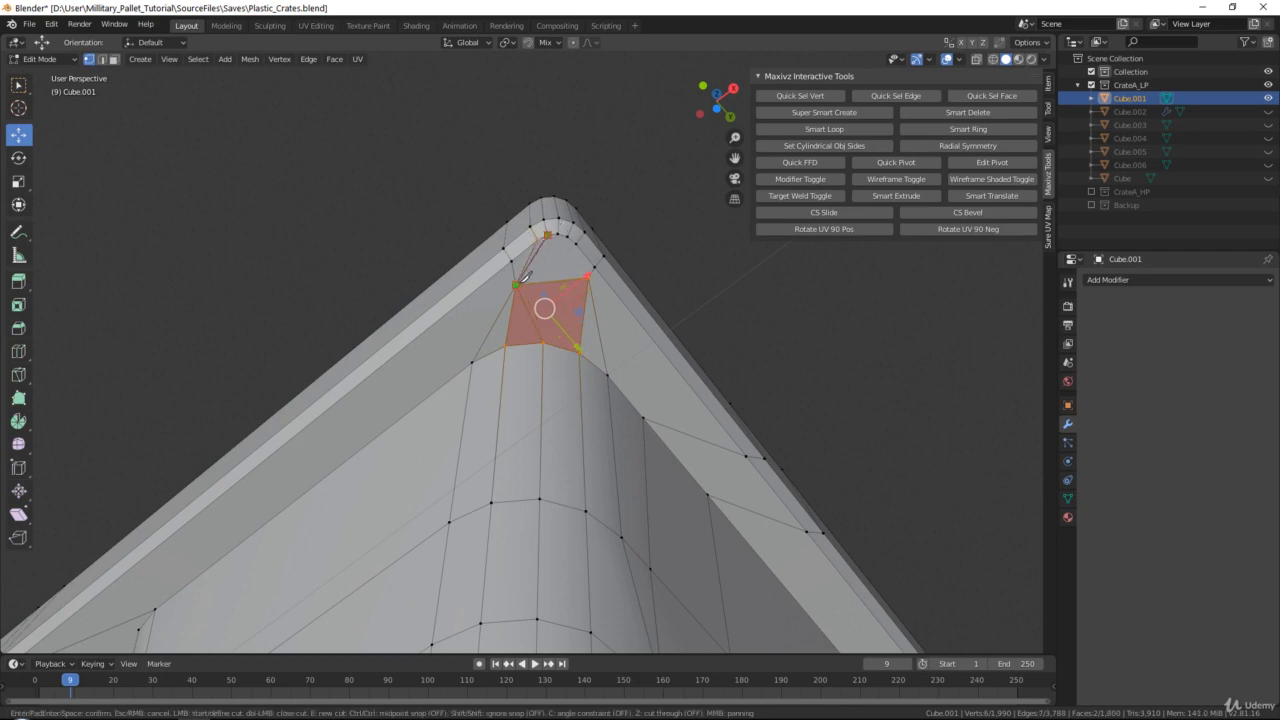
click(516, 285)
key(space)
key(k)
click(522, 284)
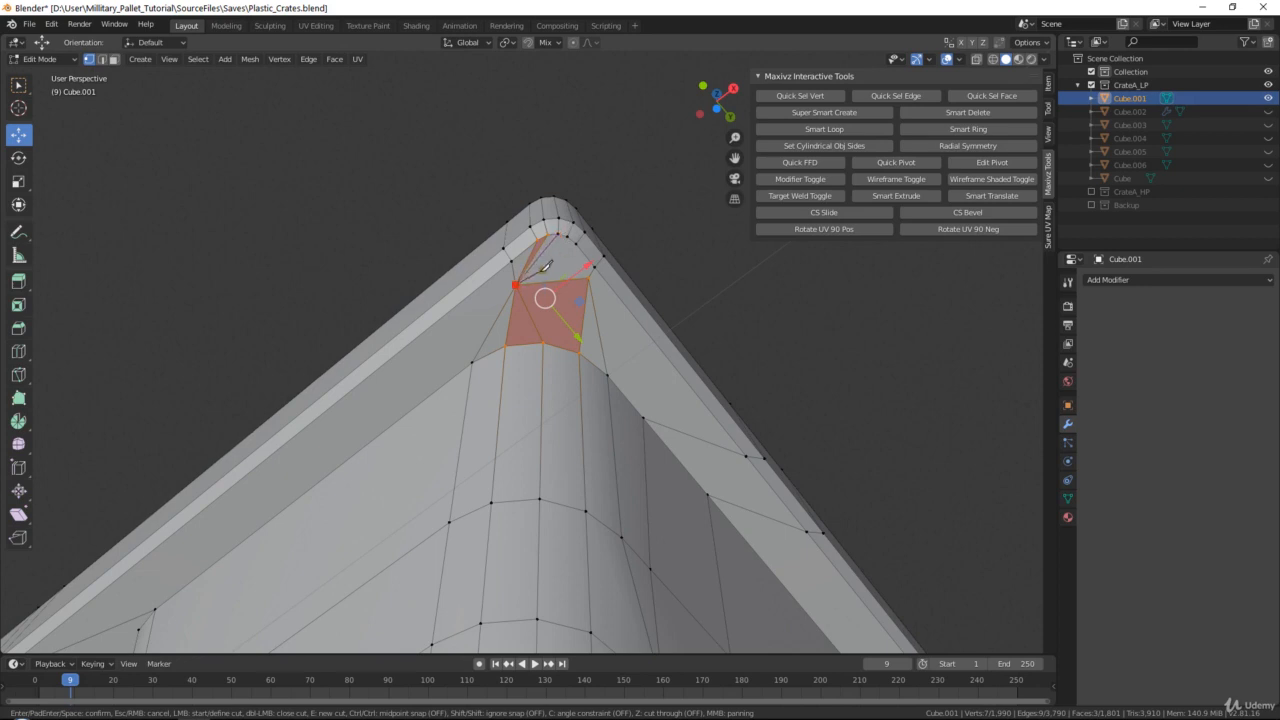
key(space)
key(k)
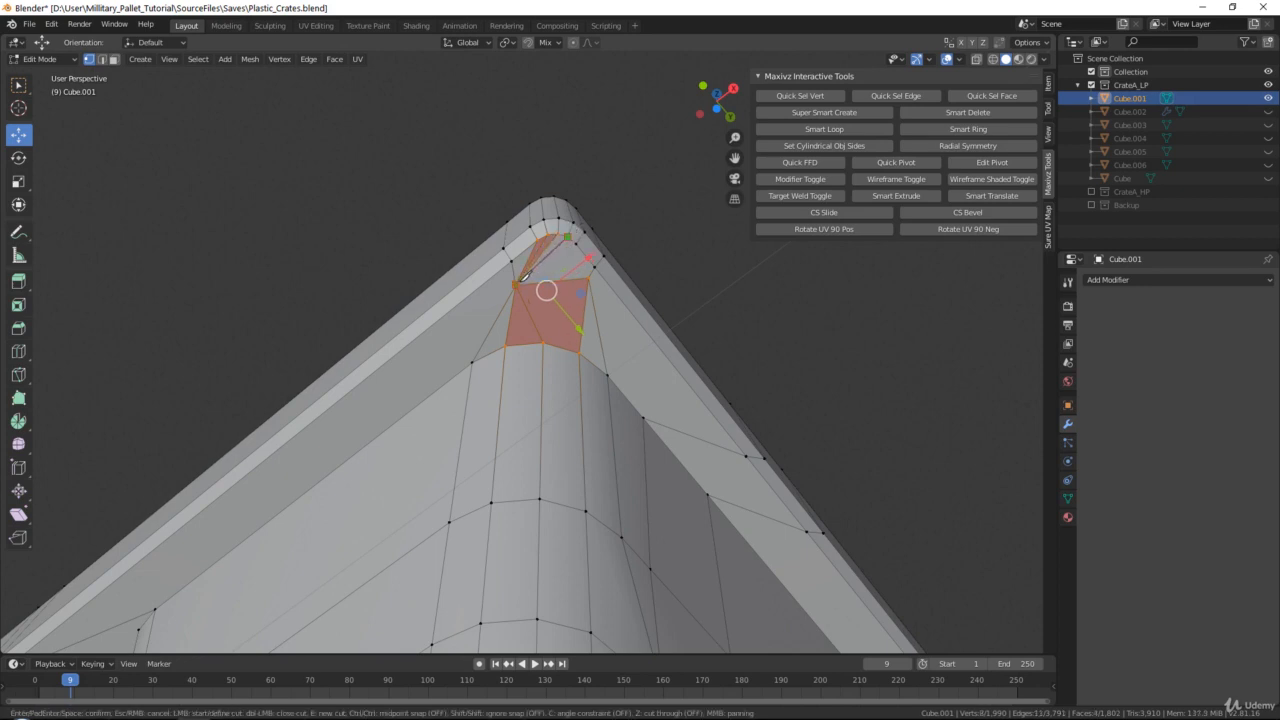
click(521, 279)
key(space)
key(k)
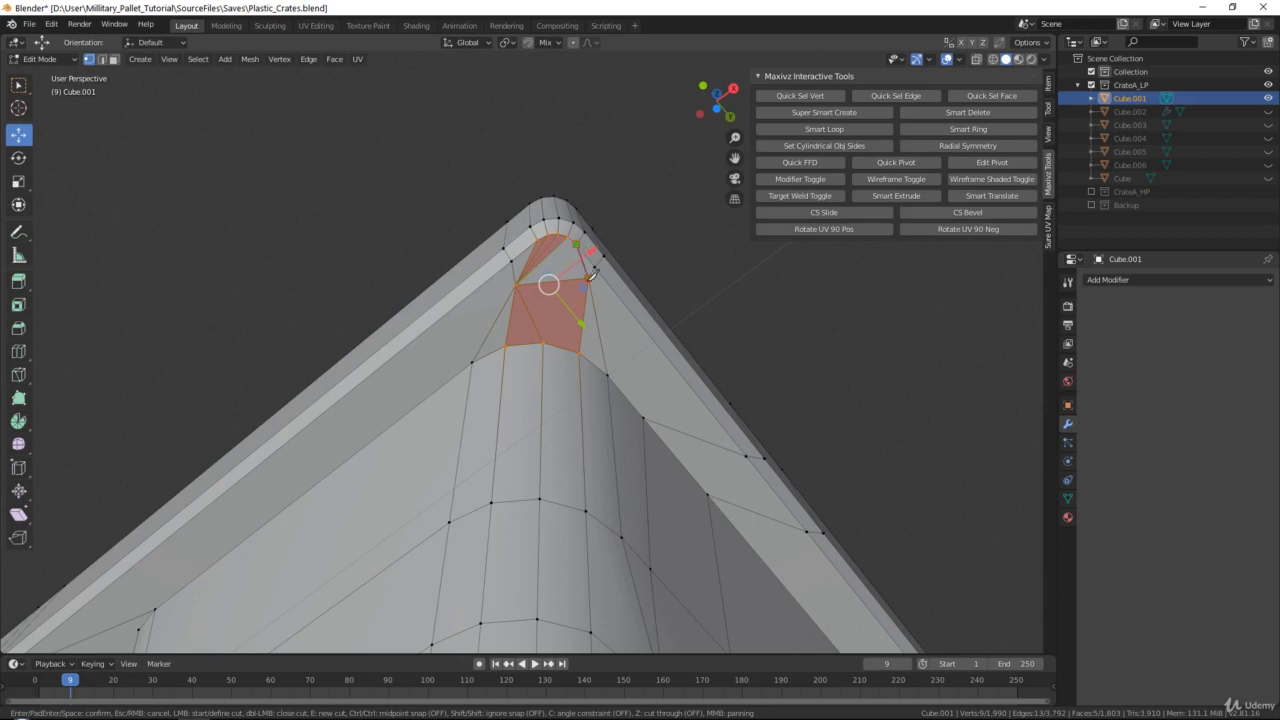
click(589, 278)
key(space)
Knife-cut edges from another foot corner's rounded vertices to the two nearby surface vertices beside the base's rim
scroll(560, 303, down, 4)
shift+middle_drag(386, 374, 440, 300)
scroll(550, 276, up, 1)
scroll(566, 235, up, 4)
shift+middle_drag(640, 430, 561, 358)
scroll(542, 320, up, 2)
key(k)
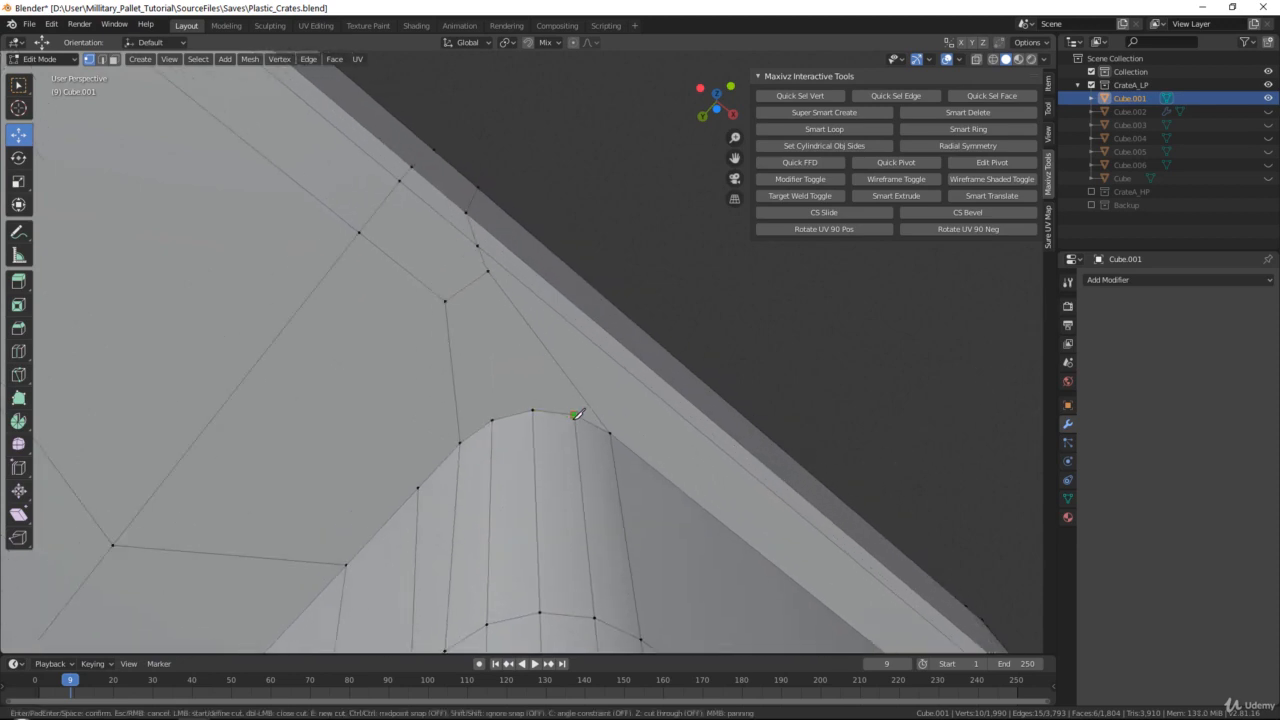
click(576, 414)
click(488, 271)
click(533, 408)
key(Return)
click(491, 418)
click(446, 300)
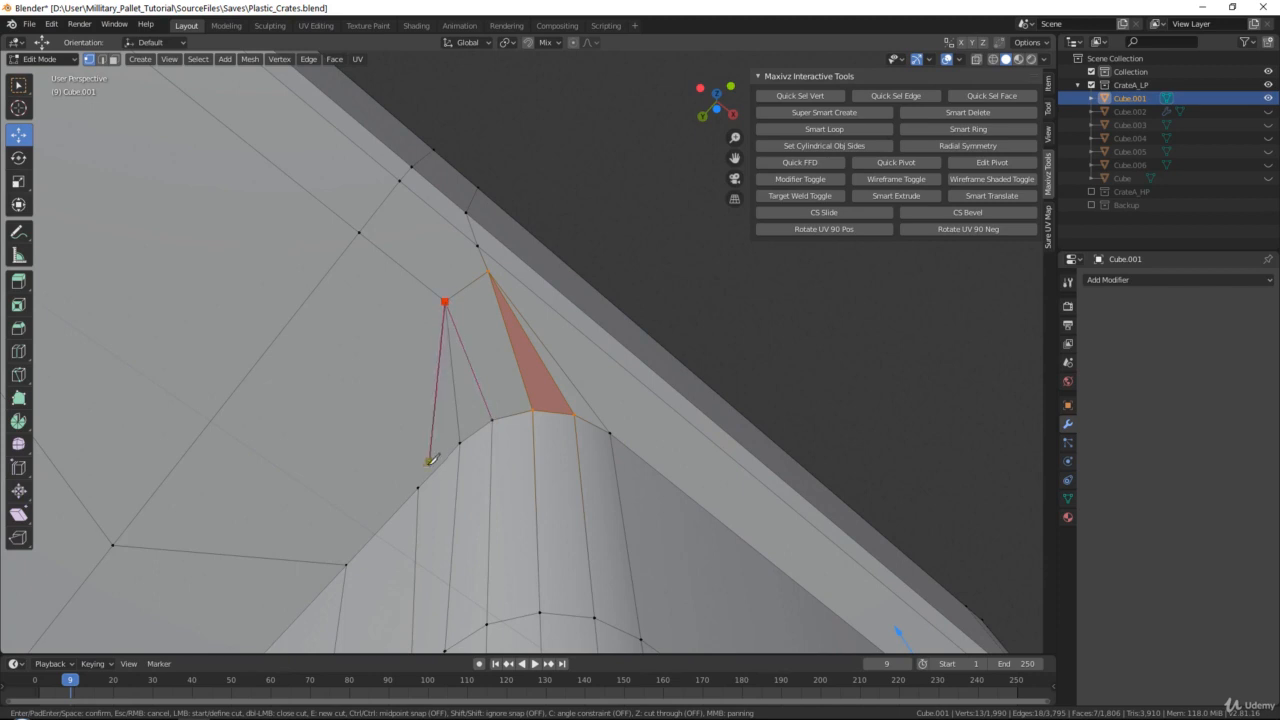
click(422, 480)
key(Return)
Knife-cut edges from the middle foot's rounded corner facing the finished corner foot to the two surface vertices beside the rim
scroll(422, 480, down, 4)
shift+middle_drag(357, 227, 480, 356)
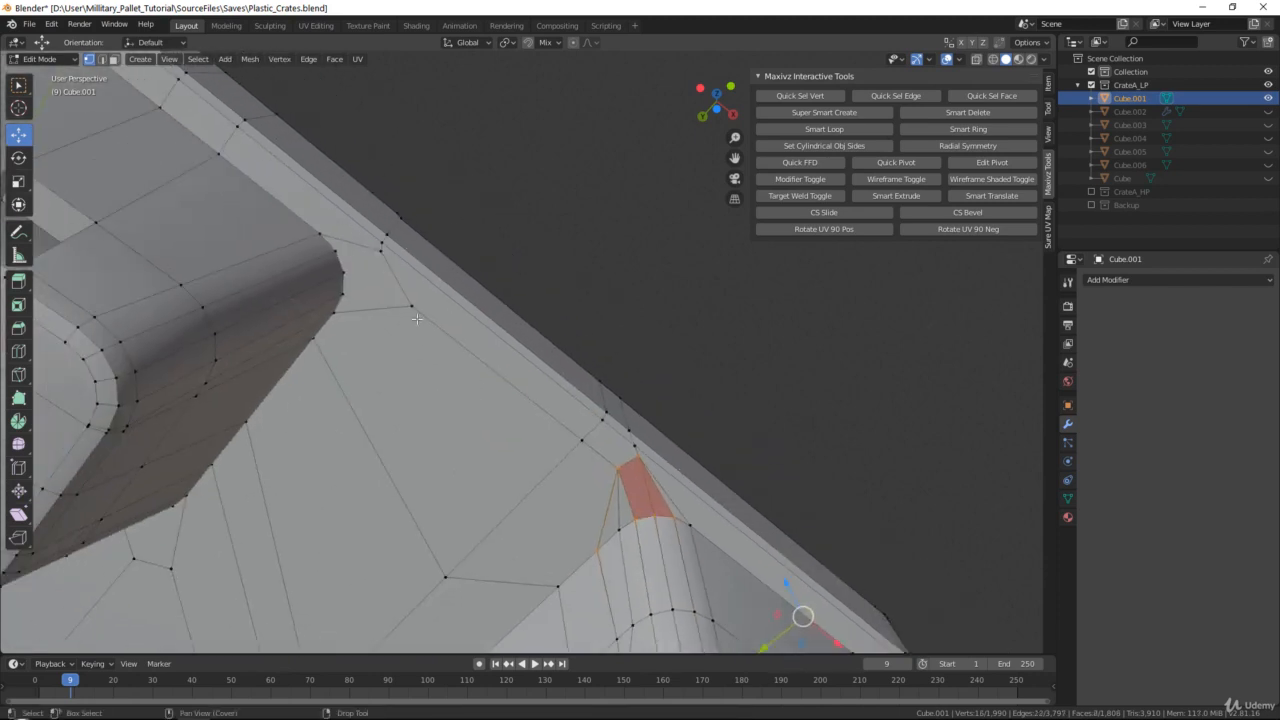
scroll(418, 320, up, 2)
shift+middle_drag(262, 232, 362, 338)
key(k)
click(350, 331)
click(418, 332)
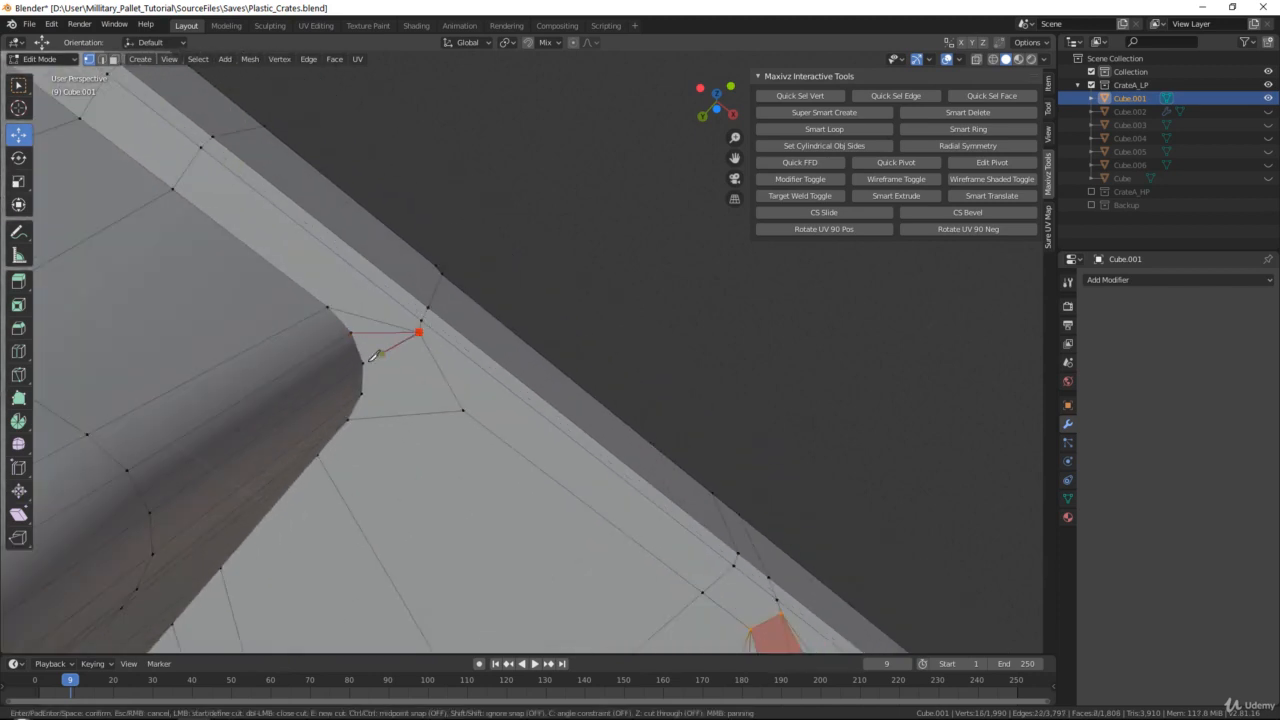
click(362, 362)
key(Return)
click(362, 394)
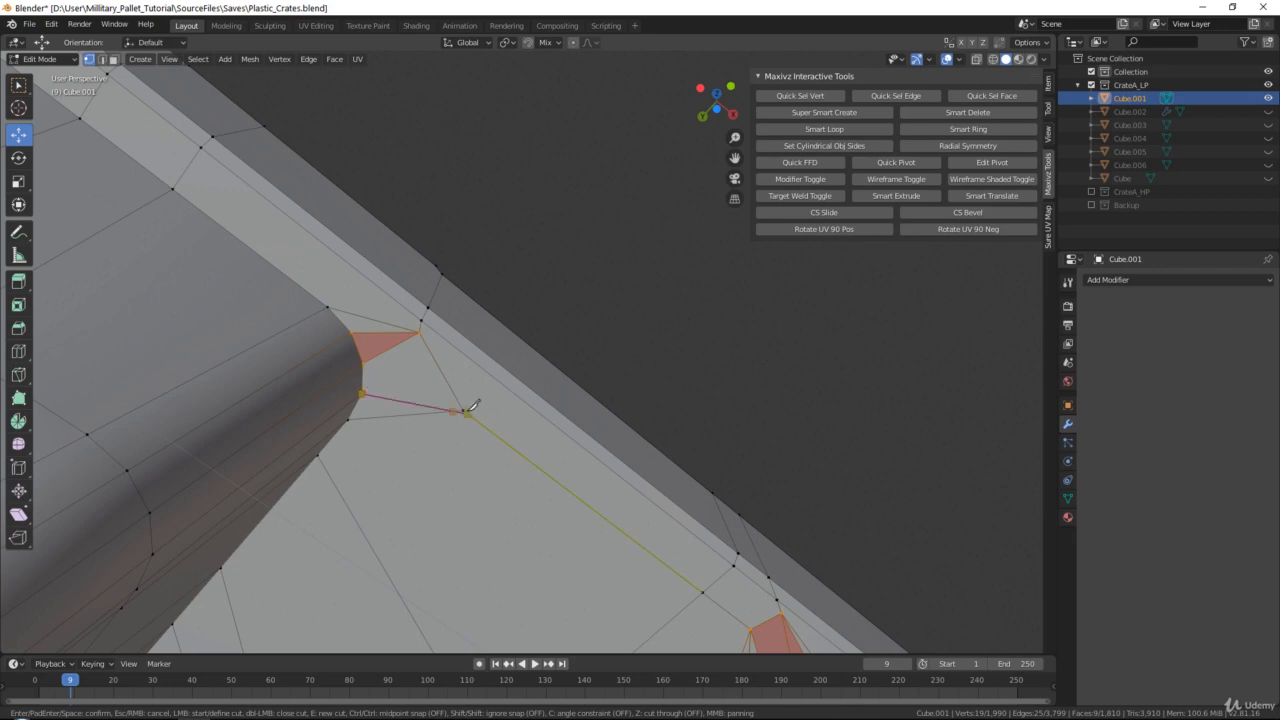
click(463, 410)
key(Return)
Knife-cut edges from the middle foot's other rim-side rounded corner to the two surface vertices beside it
shift+middle_drag(290, 219, 437, 369)
scroll(437, 369, down, 1)
shift+middle_drag(134, 151, 428, 336)
shift+middle_drag(362, 300, 430, 364)
key(k)
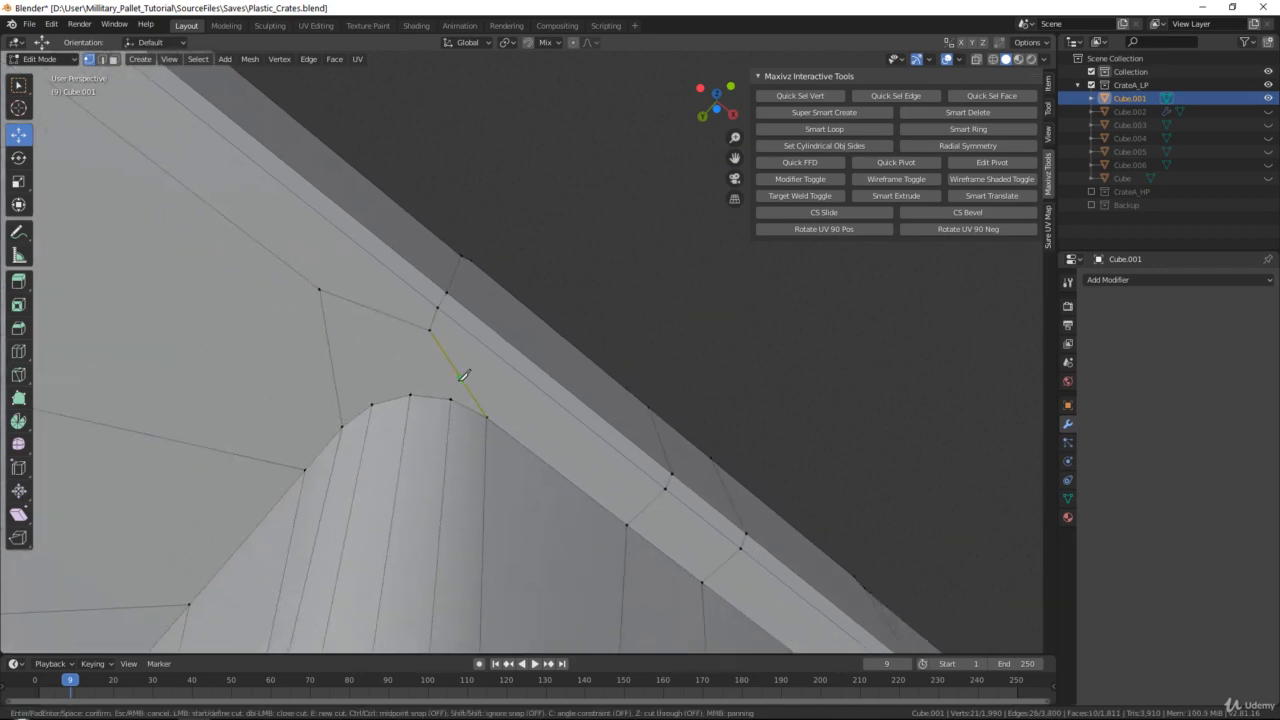
click(430, 331)
click(410, 395)
key(Return)
click(372, 404)
click(321, 289)
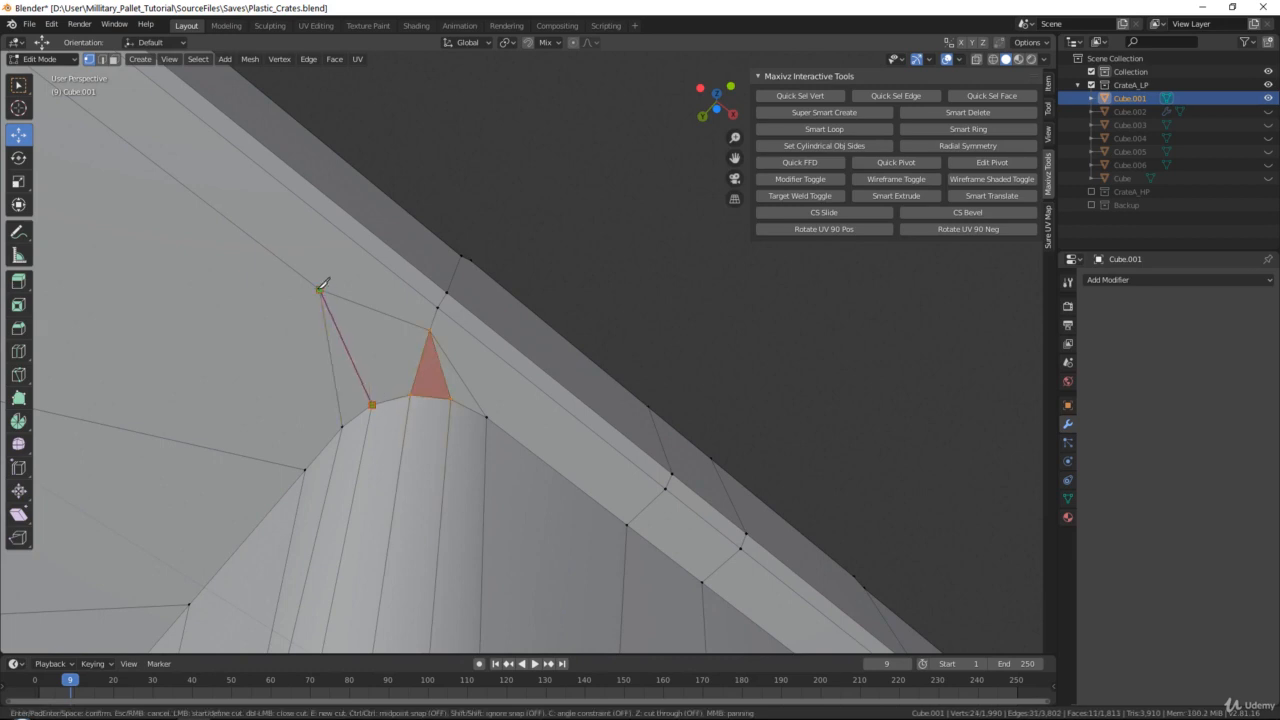
key(Return)
Knife-cut edges from the next corner foot's rounded corner facing the middle foot to the two surface vertices near the rim
scroll(326, 282, down, 3)
shift+middle_drag(326, 282, 335, 223)
key(k)
click(337, 224)
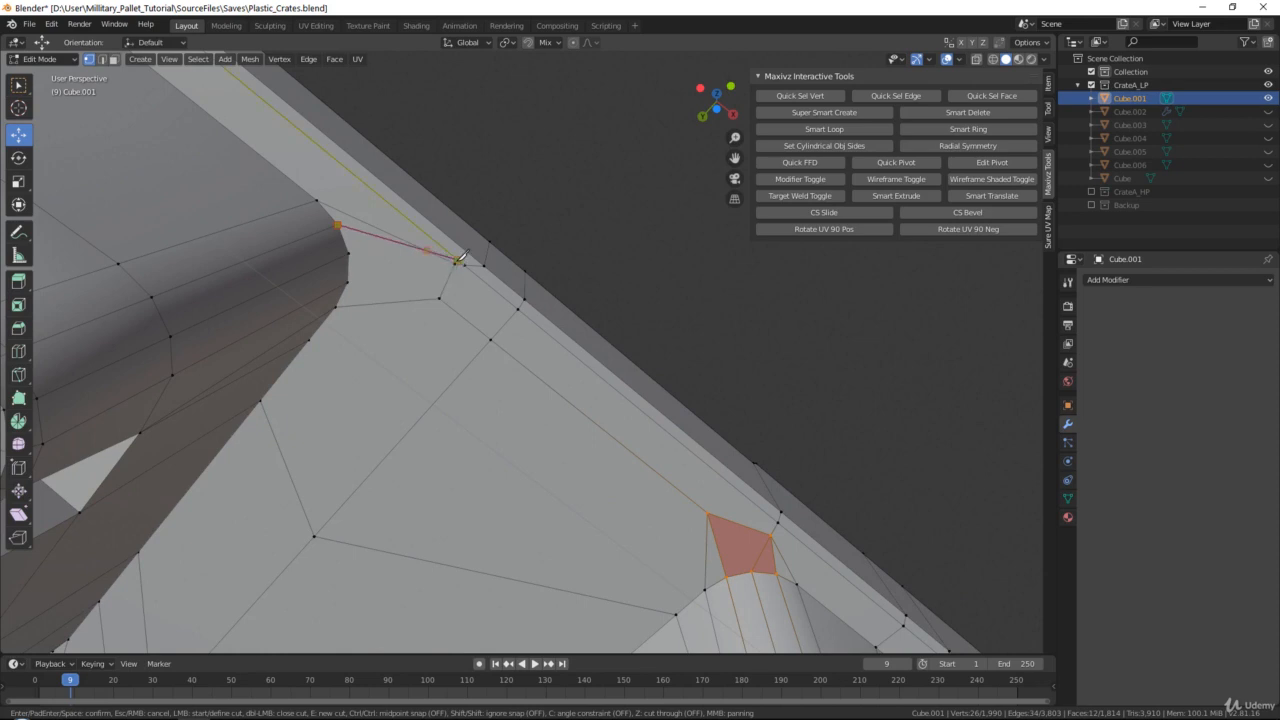
click(455, 263)
click(349, 253)
key(Return)
key(k)
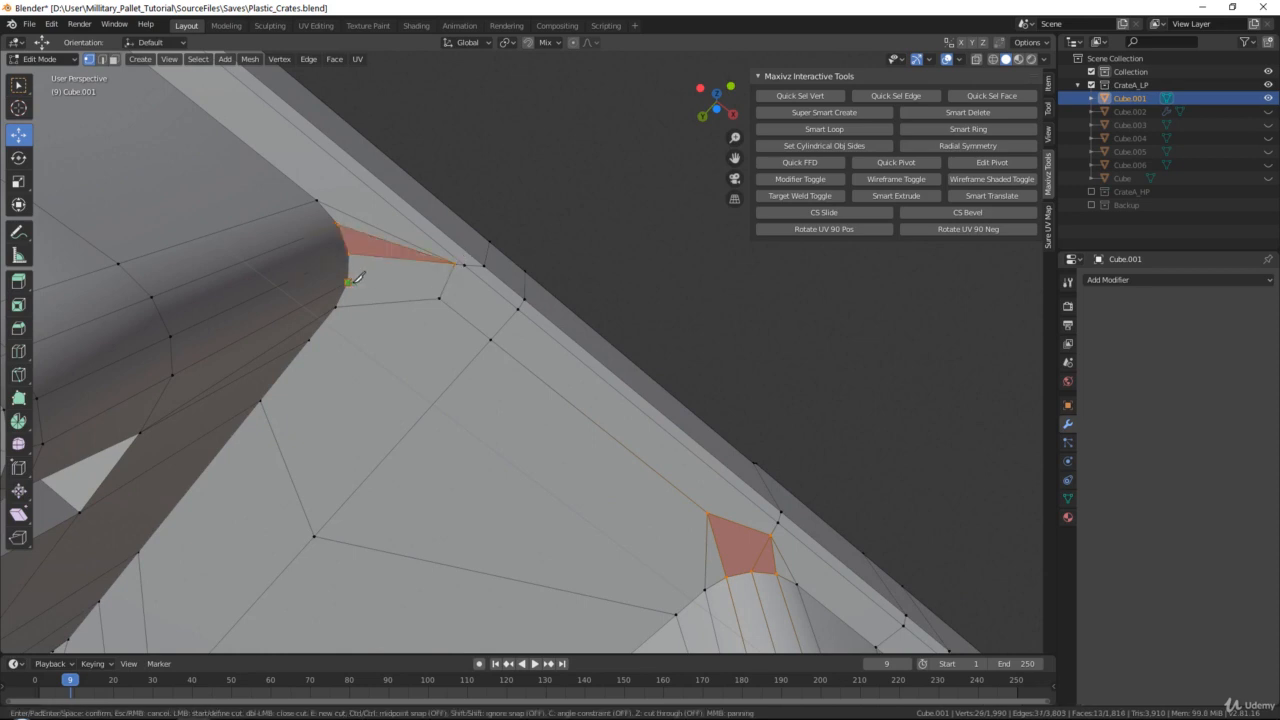
click(348, 283)
click(440, 298)
Knife-cut edges from the corner foot's outermost rounded corner to the two surface vertices facing the base's rim corner
middle_drag(316, 334, 537, 388)
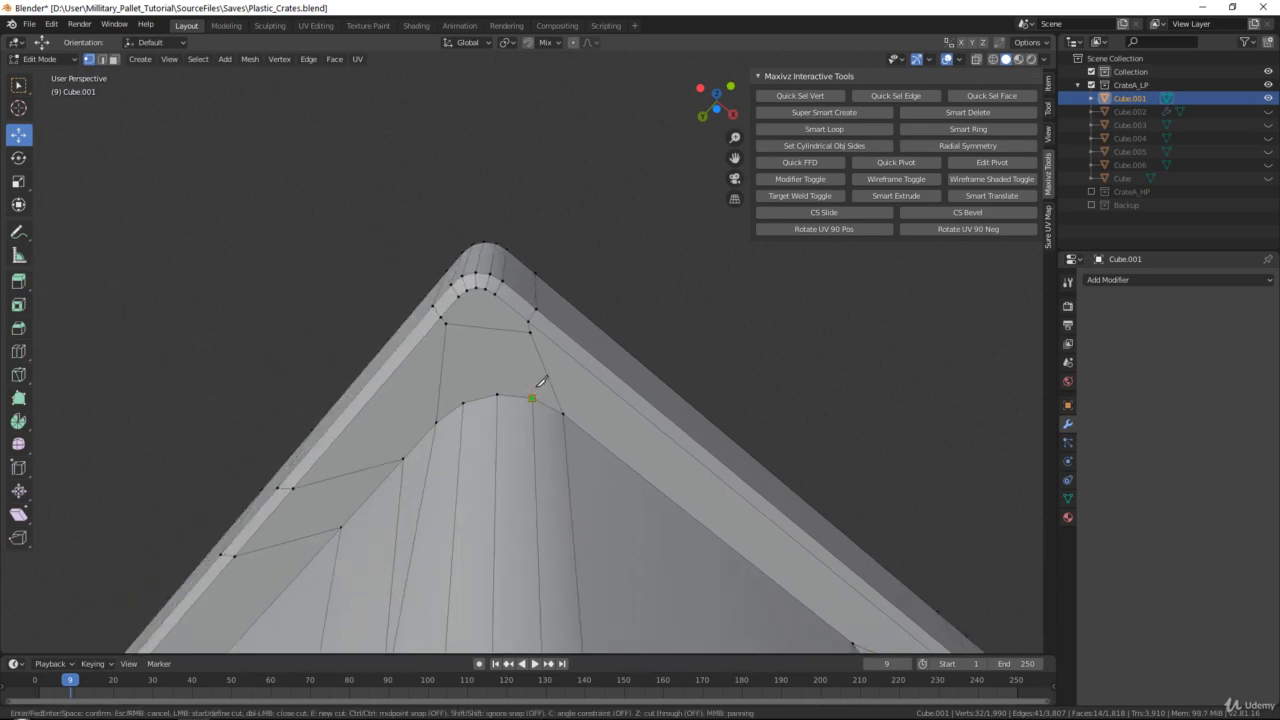
click(531, 398)
click(529, 332)
click(497, 395)
key(Return)
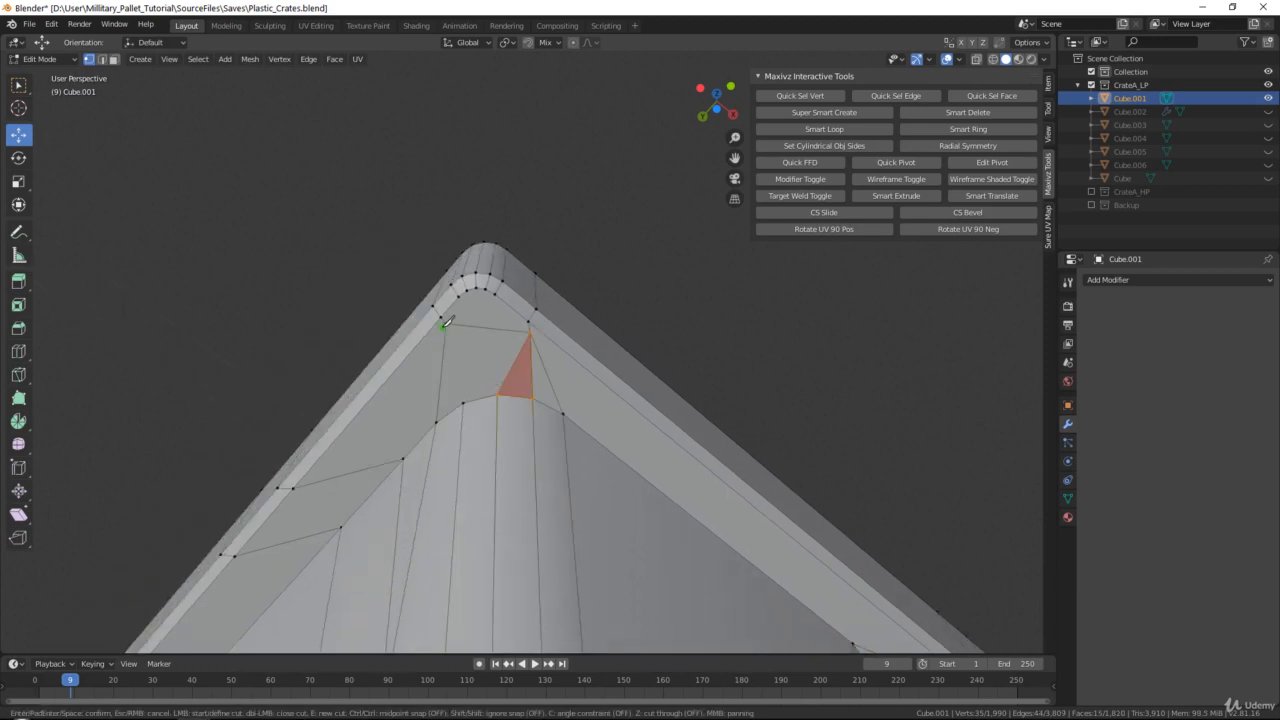
click(463, 403)
key(Return)
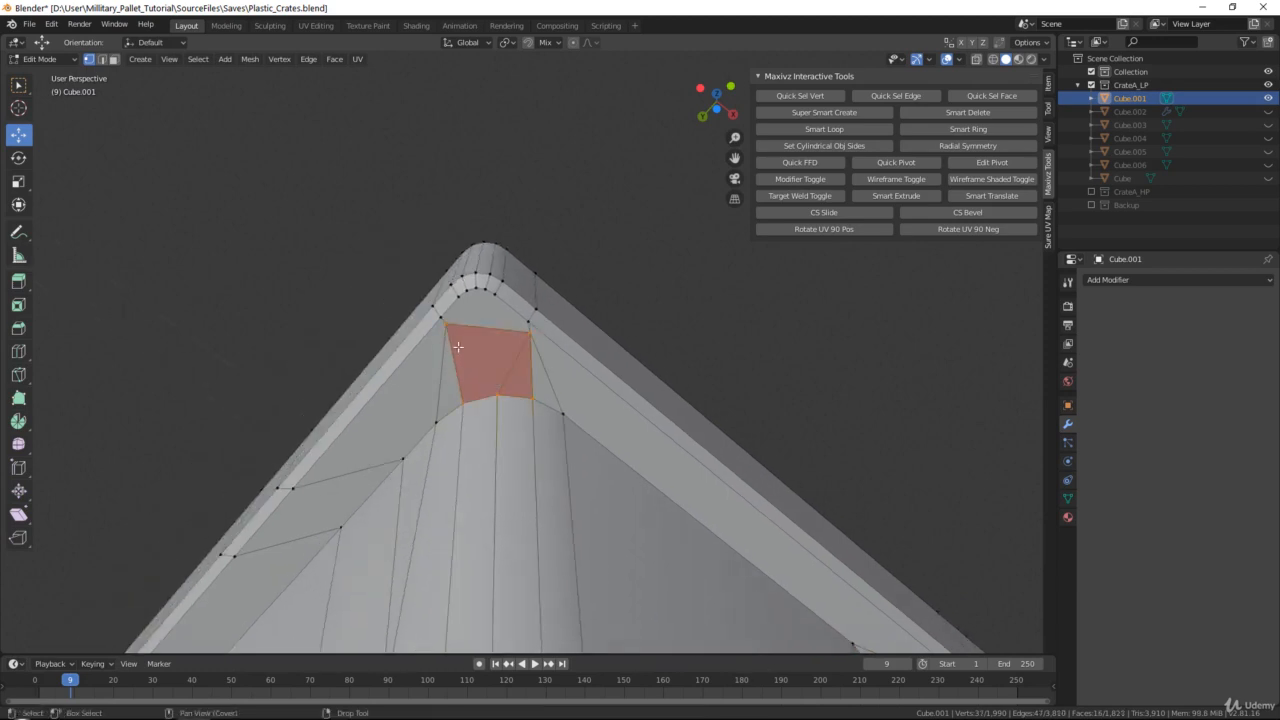
Knife-cut a fan of edges from the first half of the rounded rim corner's vertices to the nearer surface vertex
scroll(430, 305, up, 2)
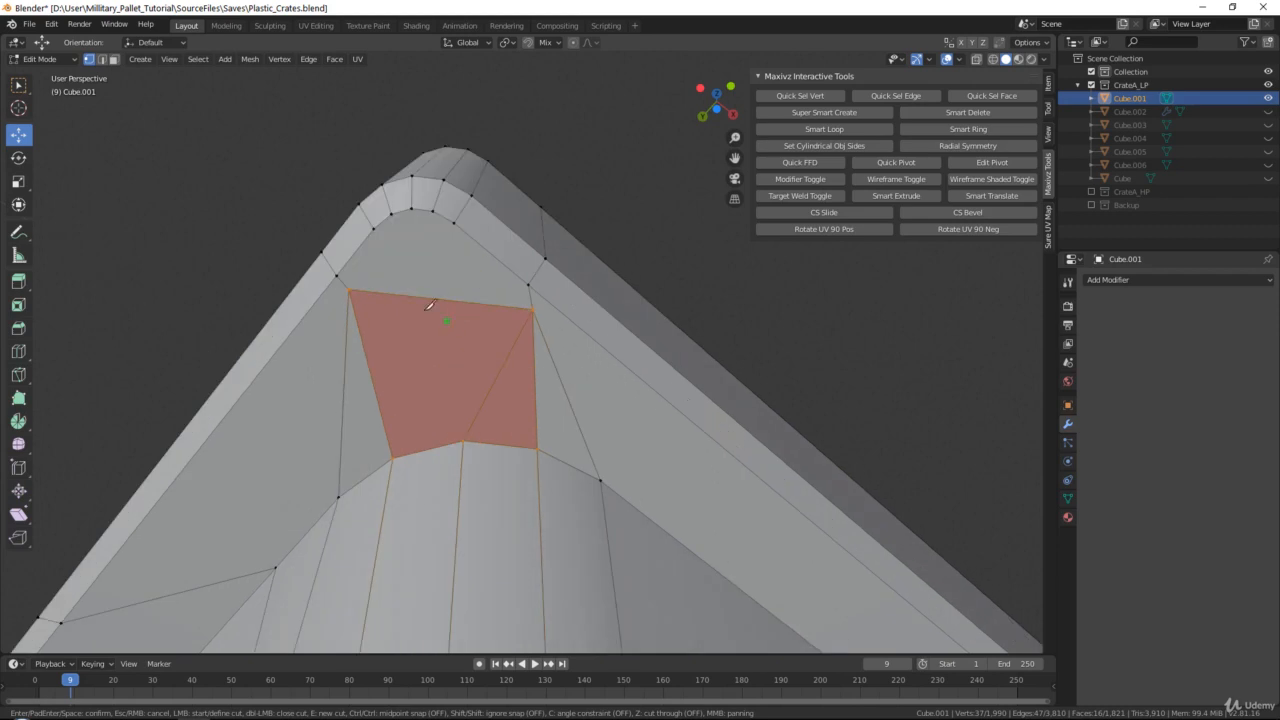
key(Return)
key(k)
click(391, 214)
click(348, 290)
key(Return)
key(k)
click(411, 209)
click(349, 290)
key(Return)
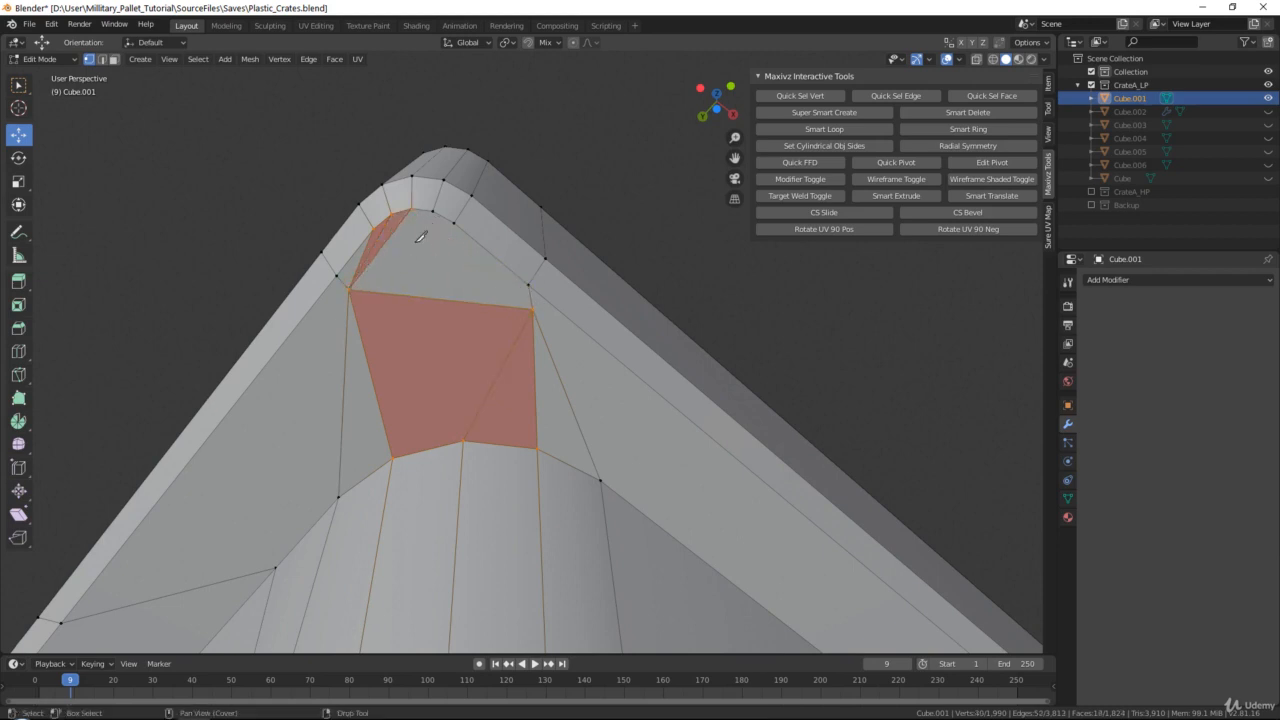
Knife-cut the rounded rim corner's remaining vertices to the other surface vertex in front of the foot
key(k)
click(432, 211)
click(531, 310)
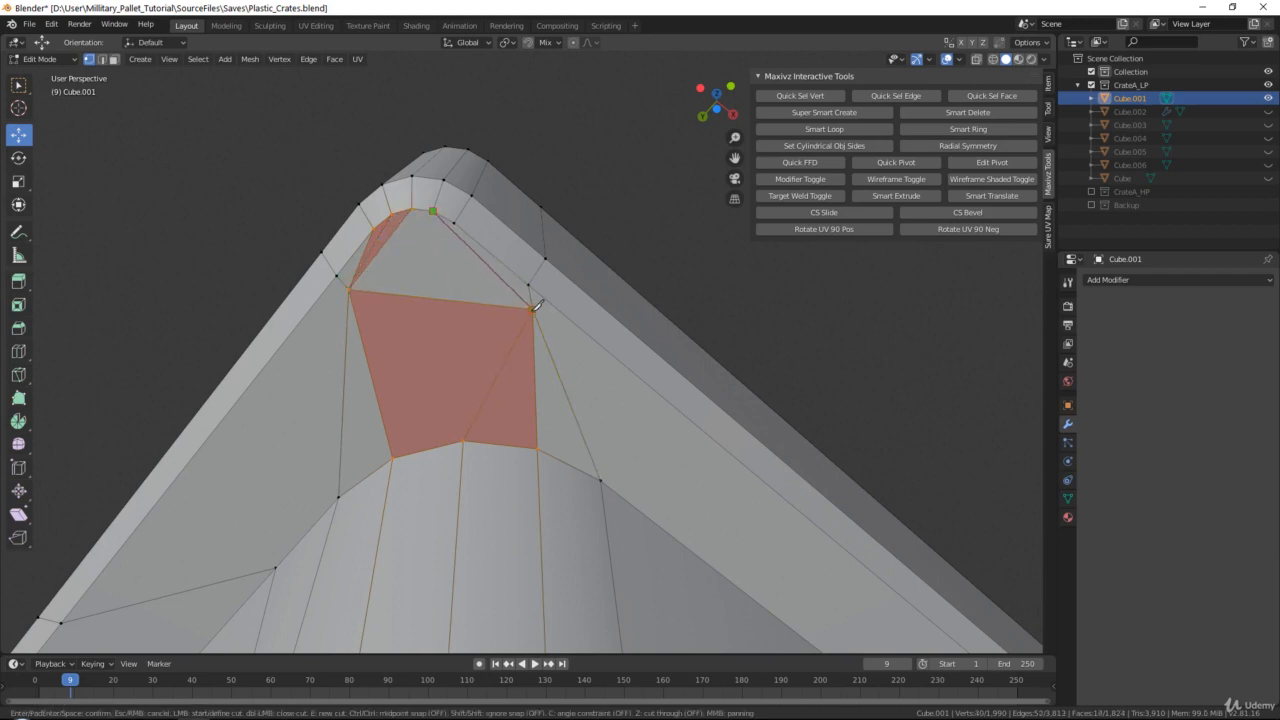
key(Return)
middle_drag(455, 240, 457, 285)
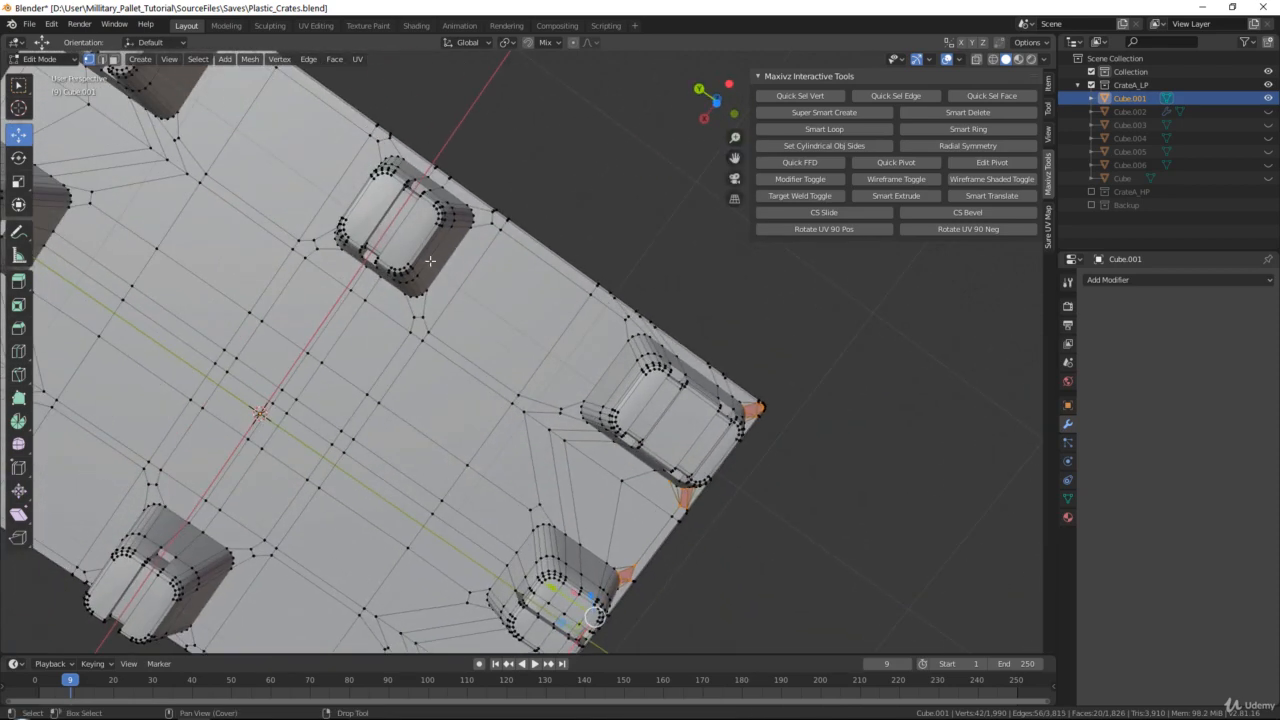
scroll(551, 300, up, 6)
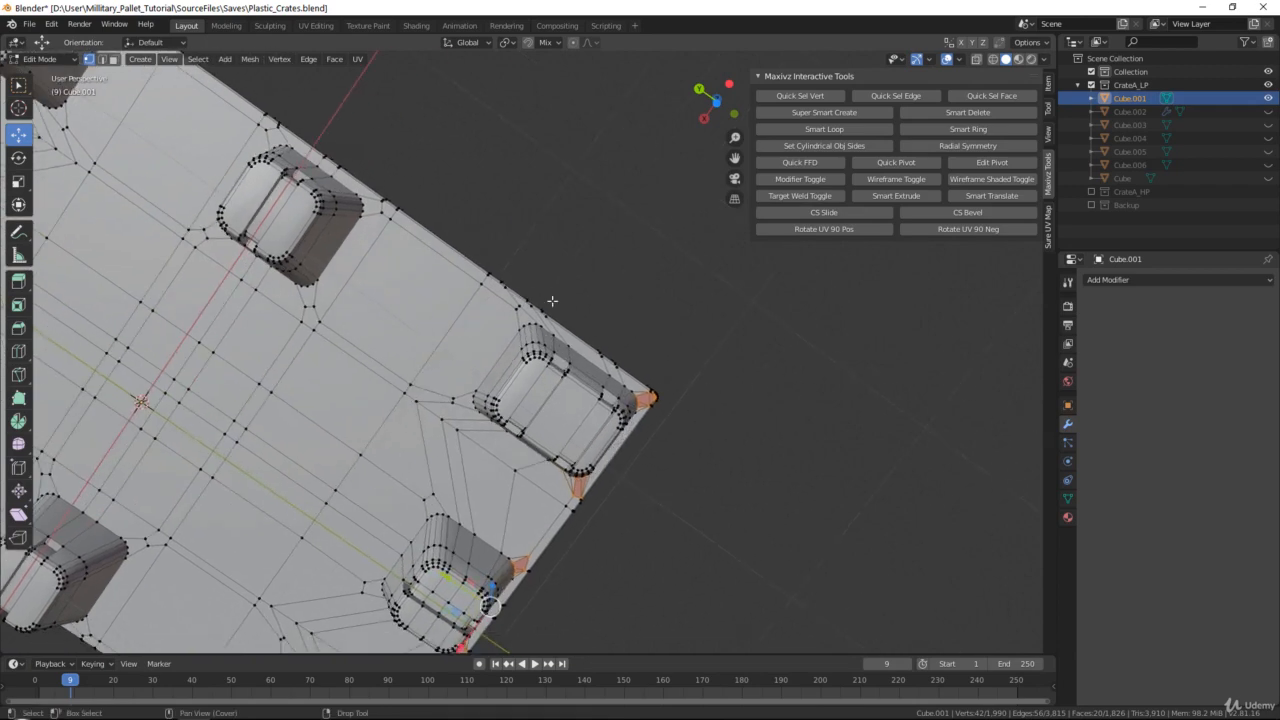
scroll(578, 343, up, 2)
key(k)
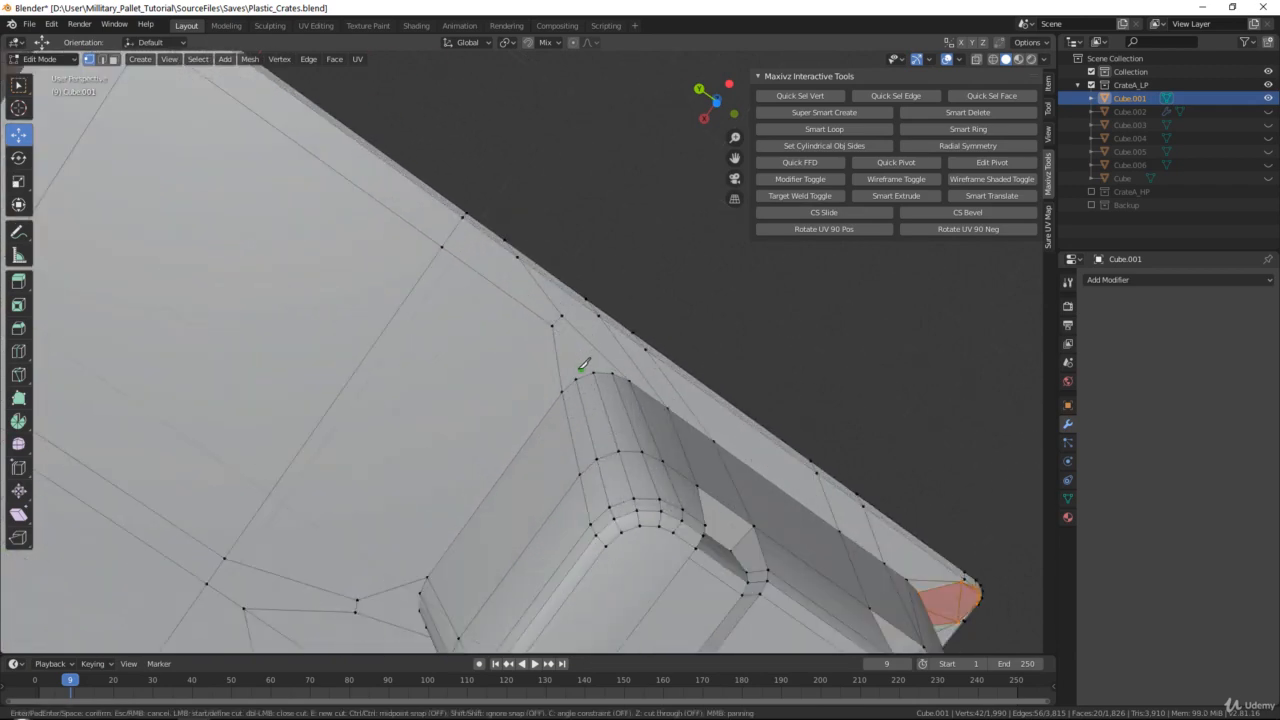
click(576, 379)
click(553, 324)
click(612, 373)
key(Escape)
Knife-cut edges from the same foot's rounded corner along the adjoining rim side to the two surface vertices beside it
scroll(584, 333, up, 2)
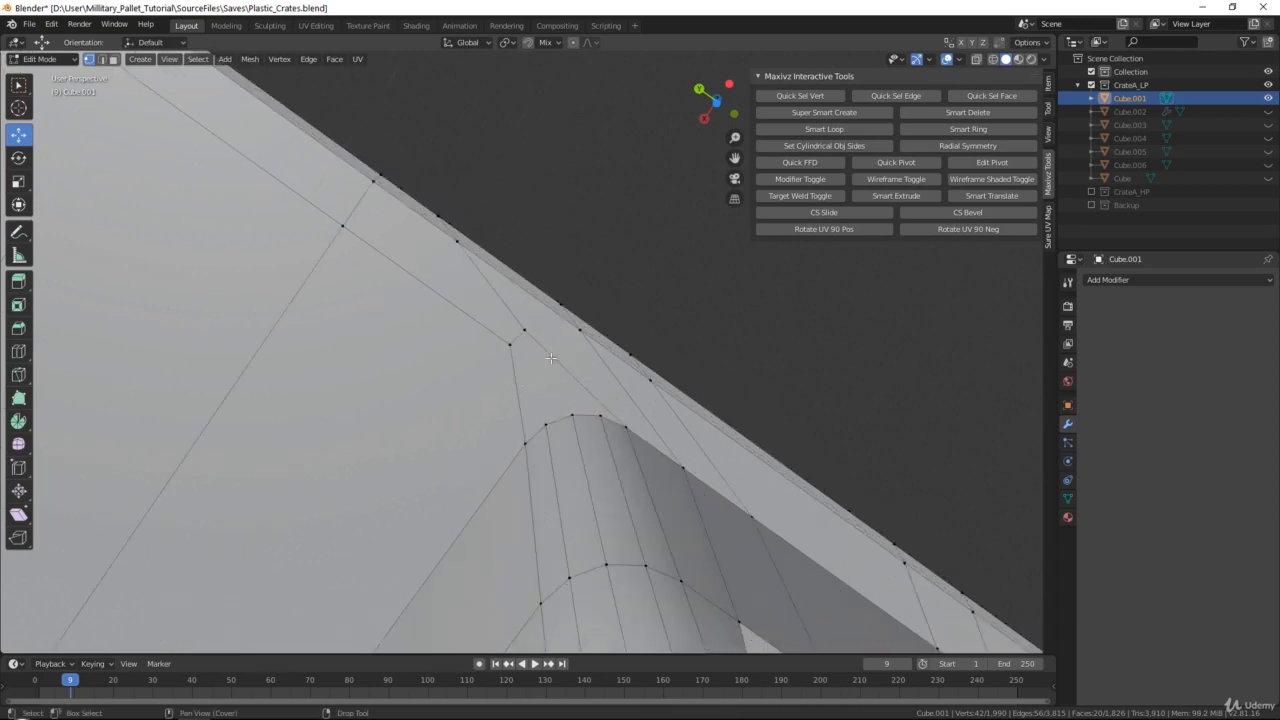
key(k)
click(545, 424)
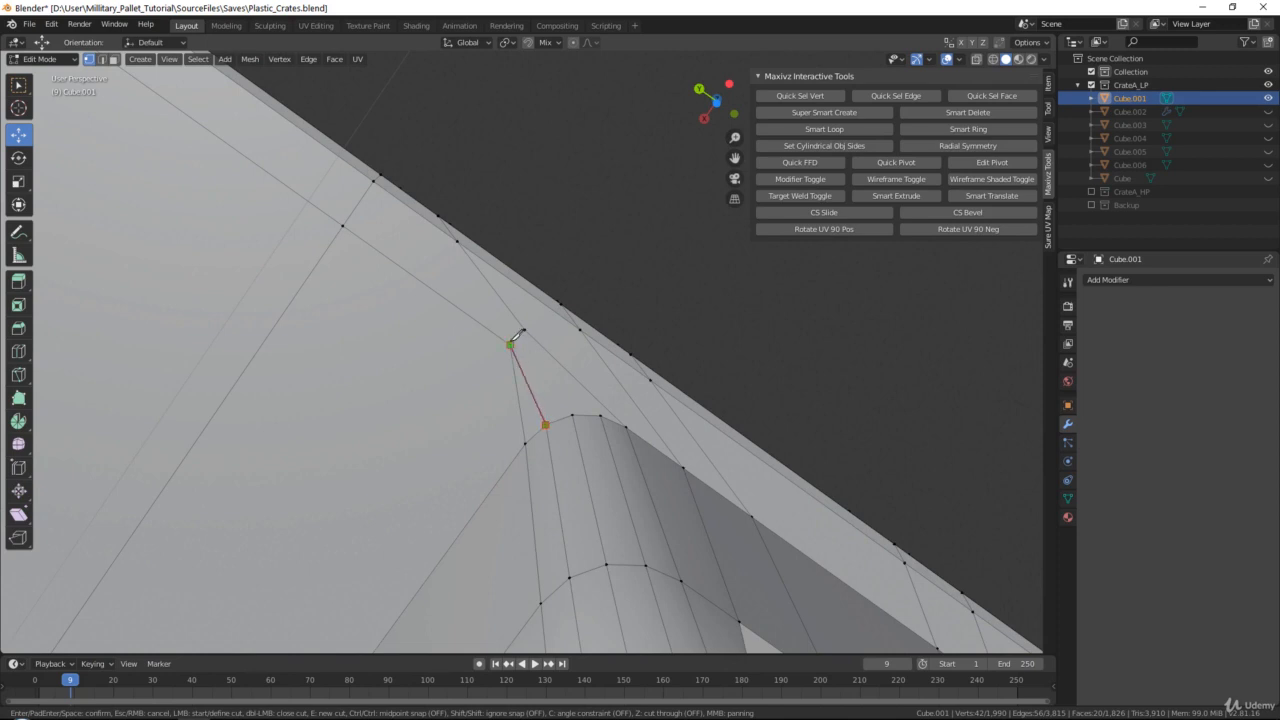
click(510, 344)
key(Return)
key(k)
click(545, 424)
click(510, 344)
key(Return)
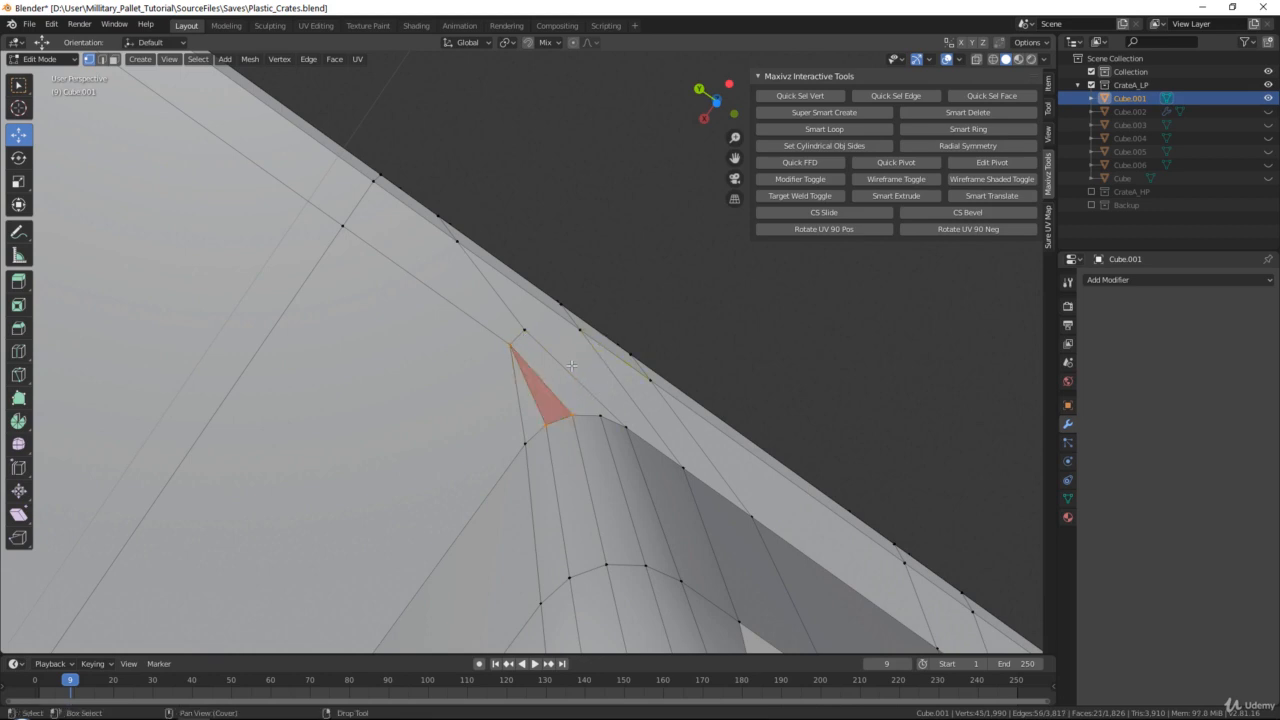
key(k)
click(601, 416)
click(525, 329)
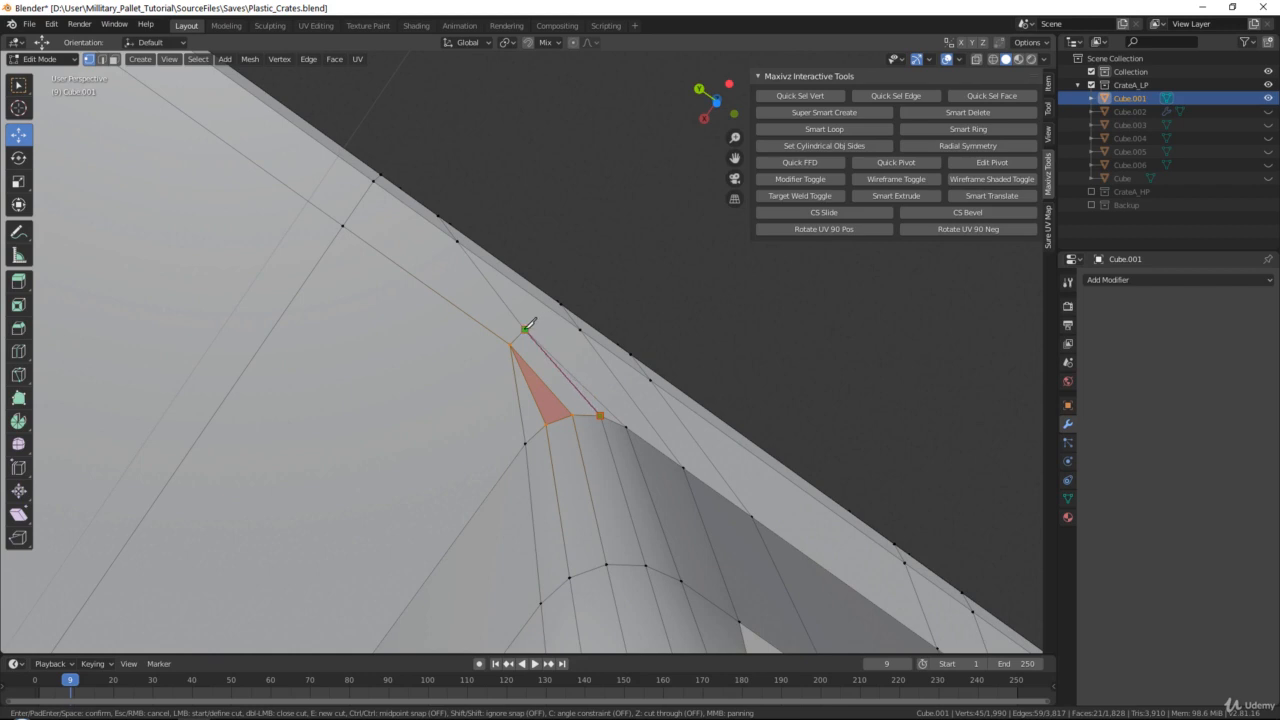
key(Return)
Knife-cut edges from the corner foot's inner rounded corner to the two surface vertices beside it, and deselect the mesh
scroll(531, 325, down, 2)
shift+middle_drag(508, 402, 589, 303)
scroll(581, 286, up, 2)
key(k)
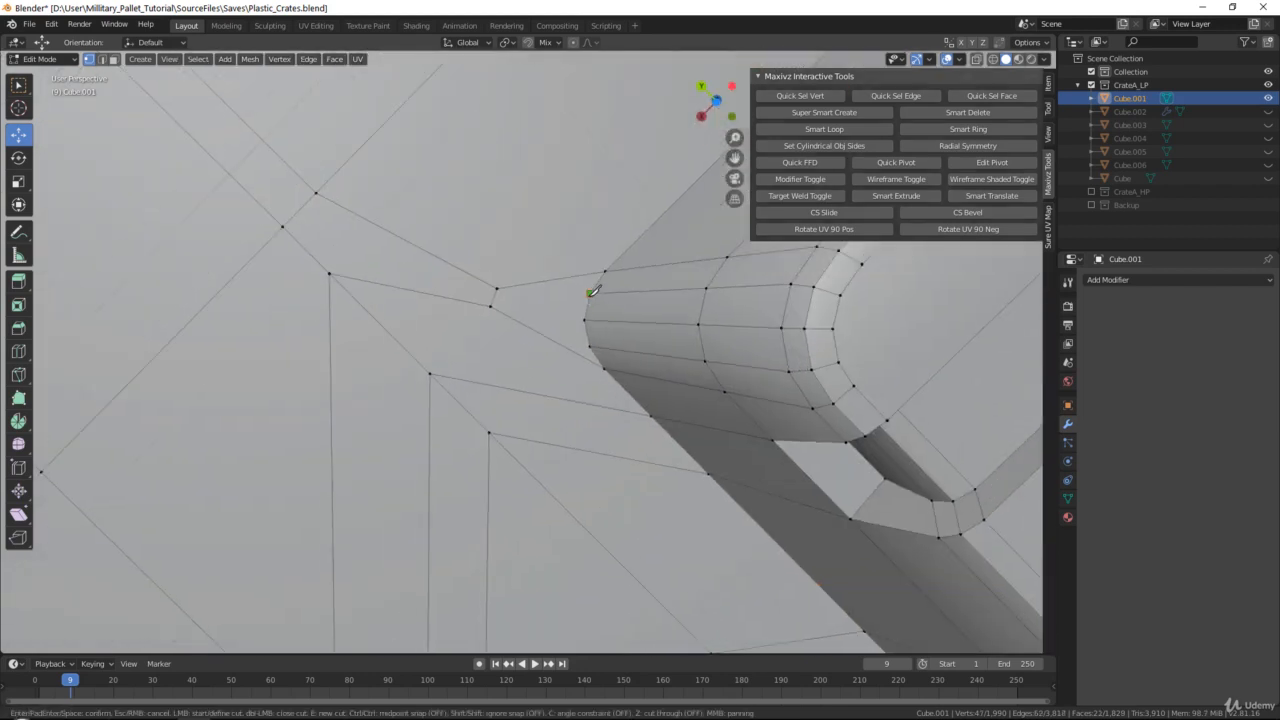
click(590, 292)
click(497, 289)
click(585, 320)
click(590, 346)
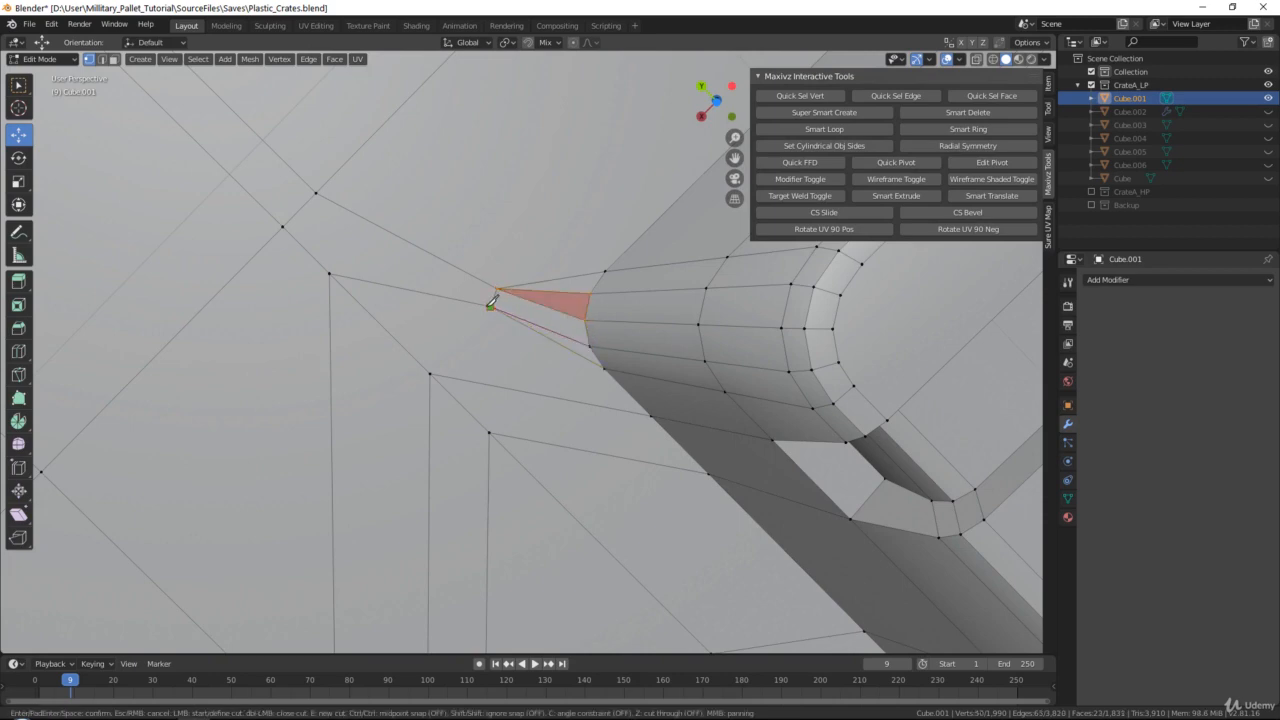
click(490, 307)
key(space)
scroll(500, 309, down, 12)
alt+middle_drag(589, 314, 523, 186)
click(525, 185)
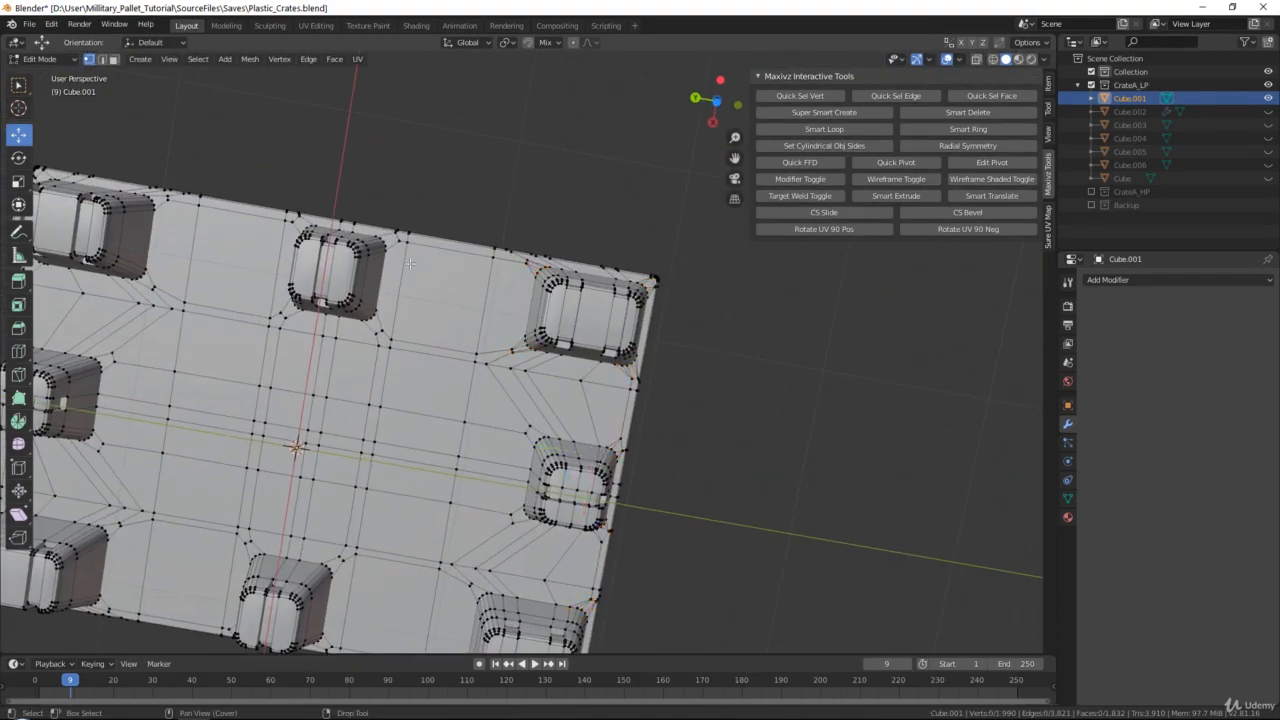
Enable target welding and merge one surface vertex near the base's rounded rim corner into the adjacent rim vertex
scroll(410, 263, up, 6)
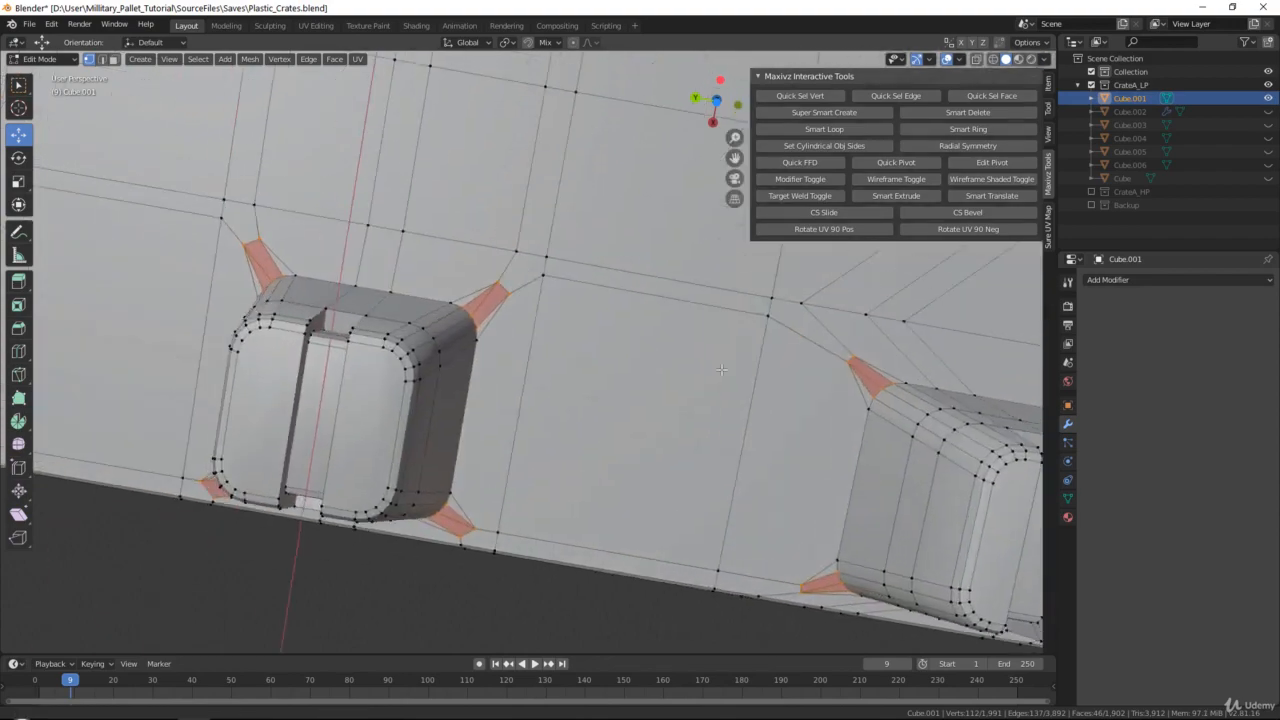
scroll(721, 370, down, 3)
shift+middle_drag(721, 370, 639, 399)
click(854, 394)
scroll(598, 319, up, 3)
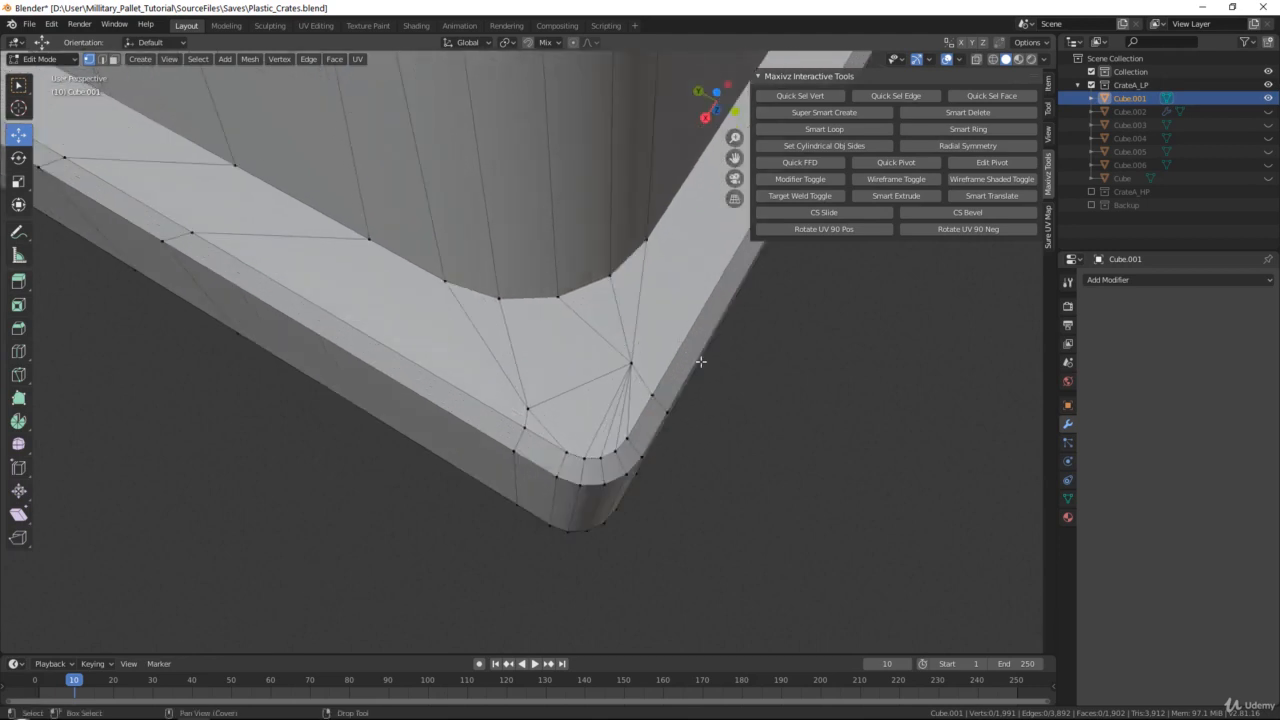
click(784, 196)
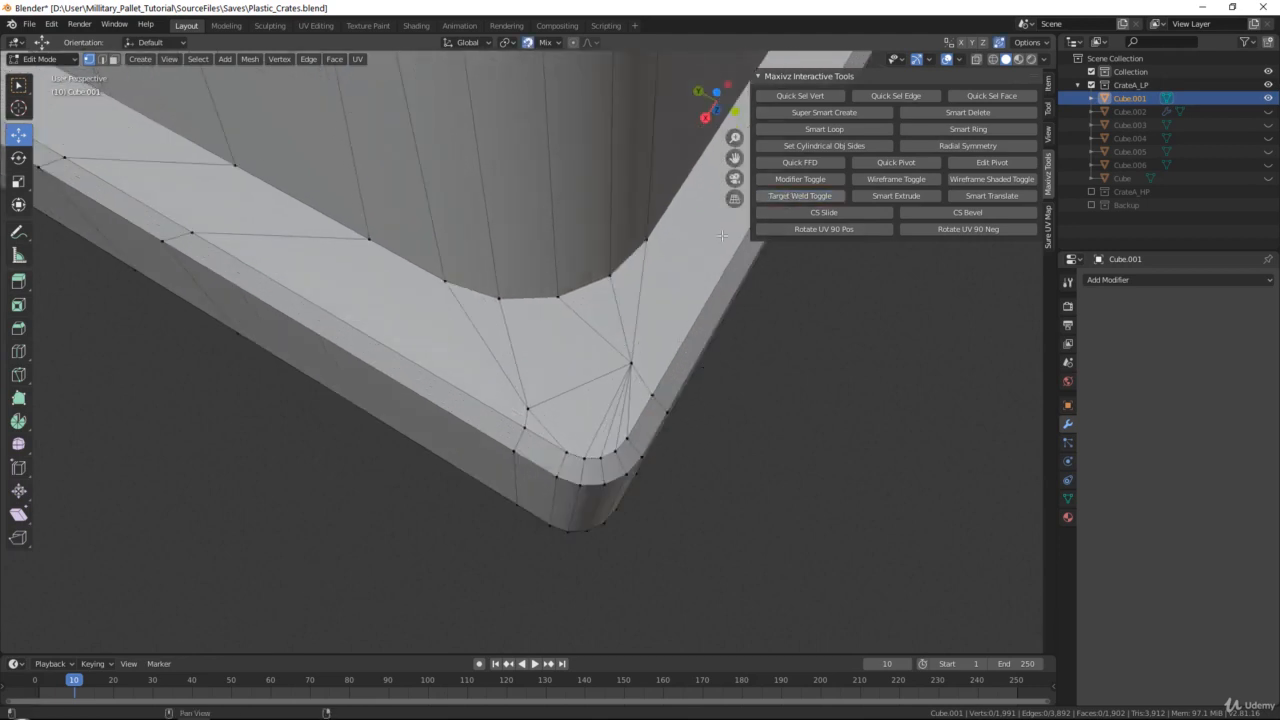
drag(527, 410, 525, 428)
Try to merge the corner's other surface vertex into its adjacent rim vertex, and undo it
click(626, 361)
drag(626, 361, 651, 395)
key(ctrl+z)
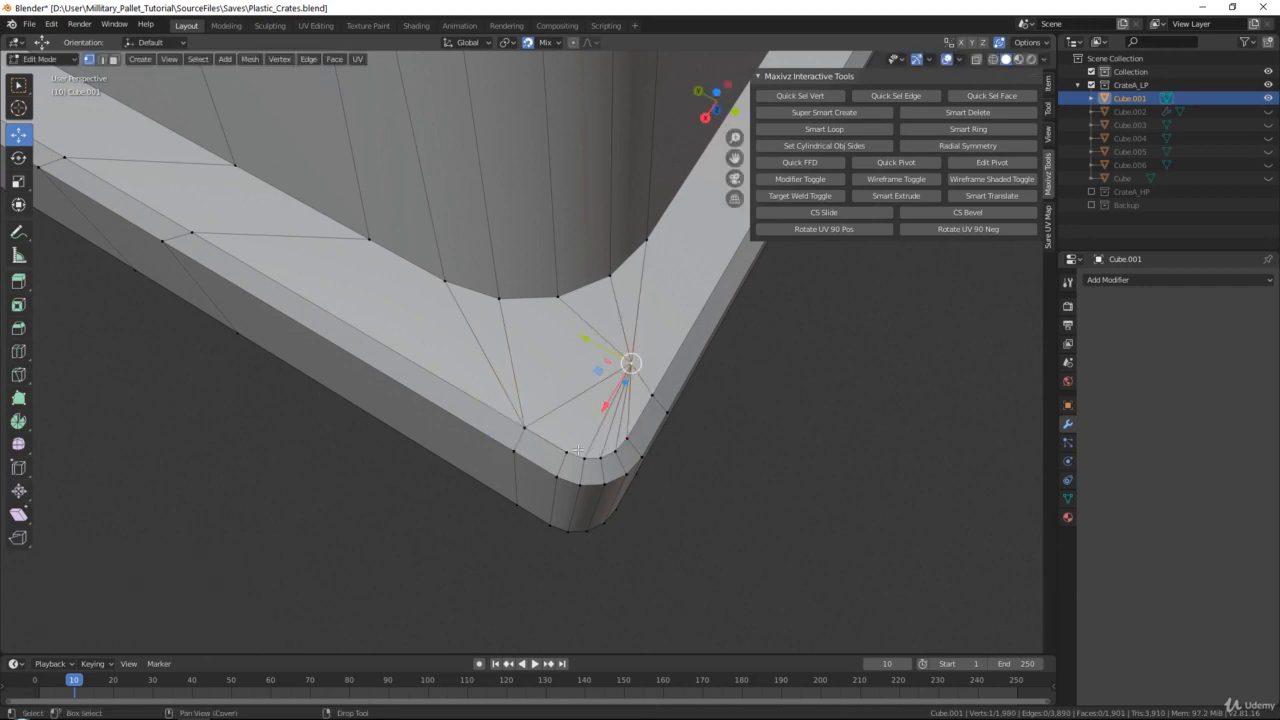
Knife-cut an edge from the uncut end vertex of the rounded rim corner to the surface vertex with the edge fan
key(k)
click(577, 435)
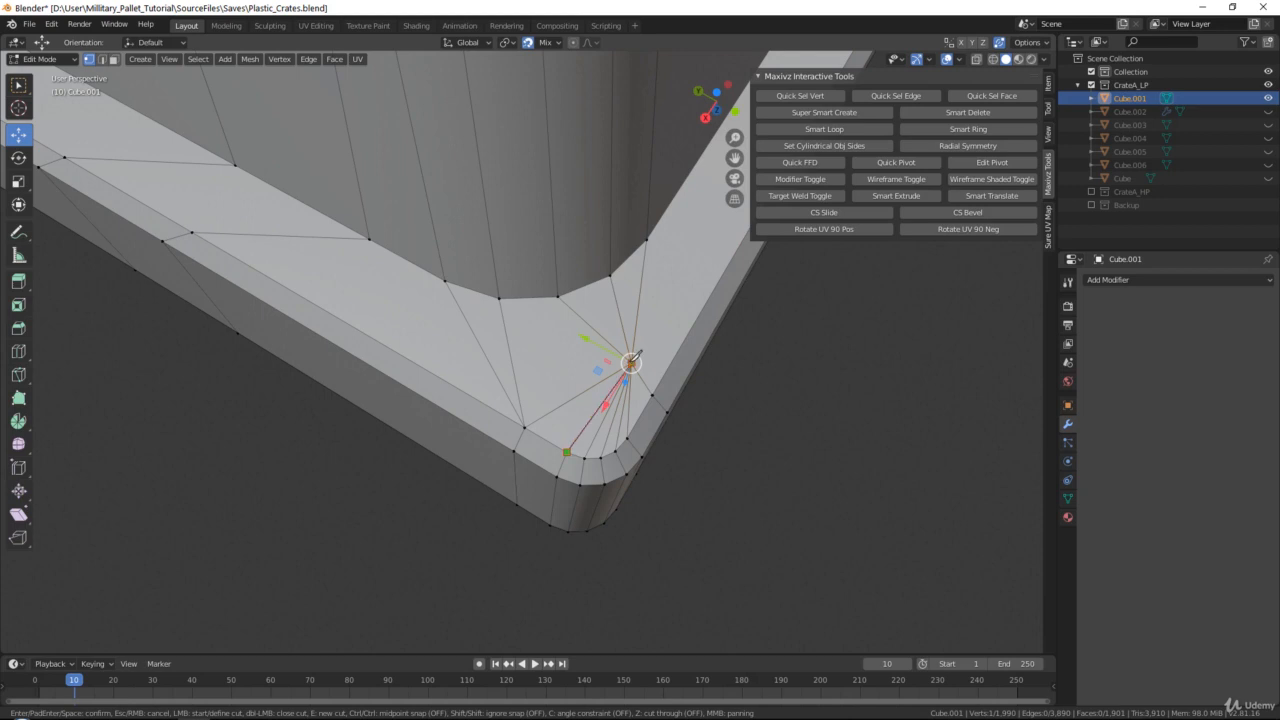
click(630, 362)
key(Return)
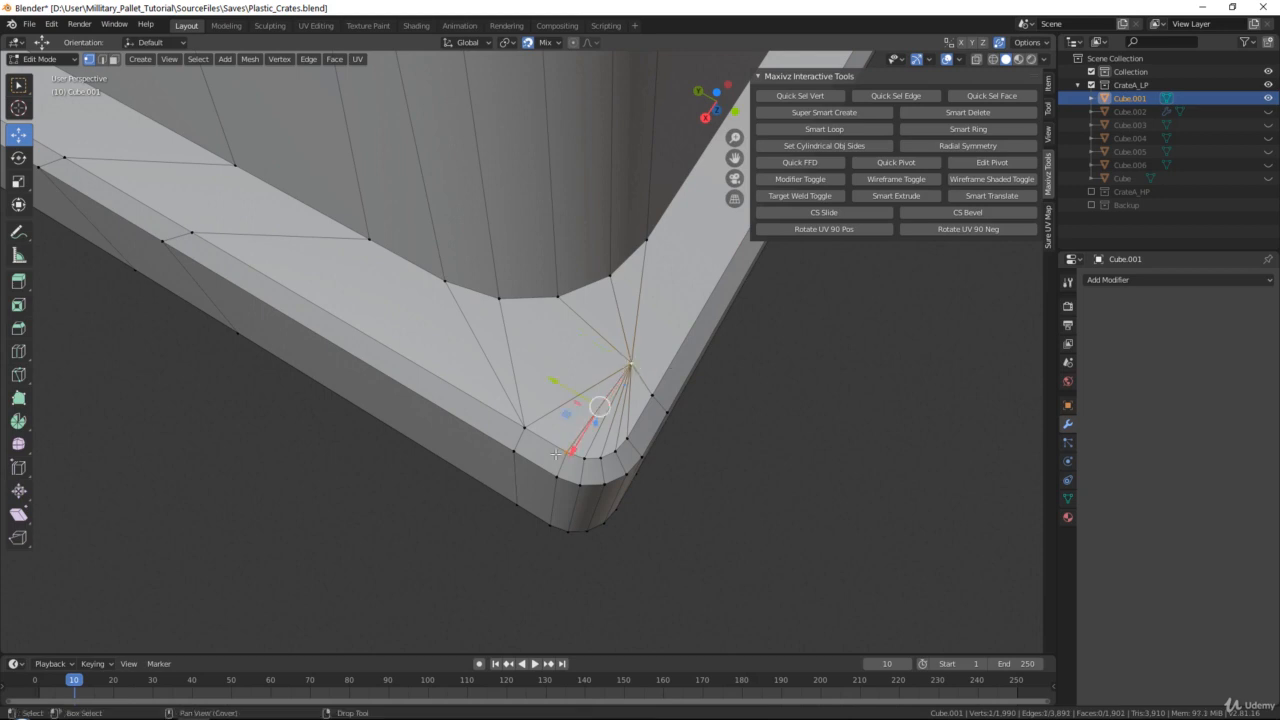
Try snapping the edge fan's surface vertex onto the adjacent rim vertex, and undo the weld
key(g)
click(650, 391)
scroll(679, 473, up, 5)
scroll(679, 473, down, 5)
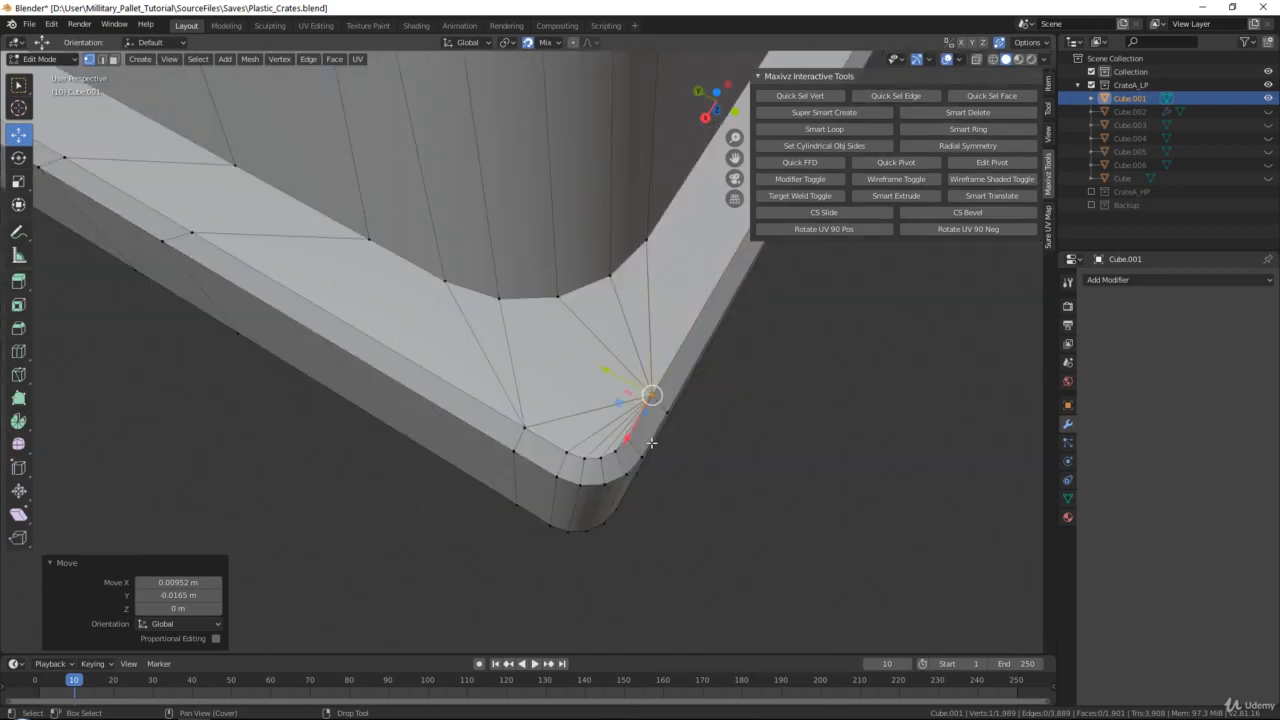
key(ctrl+z)
Weld the two surface vertices beside the corner foot's neighbouring rounded corner into the rim vertex and the adjacent edge-line vertex
middle_drag(664, 414, 586, 322)
scroll(572, 350, up, 3)
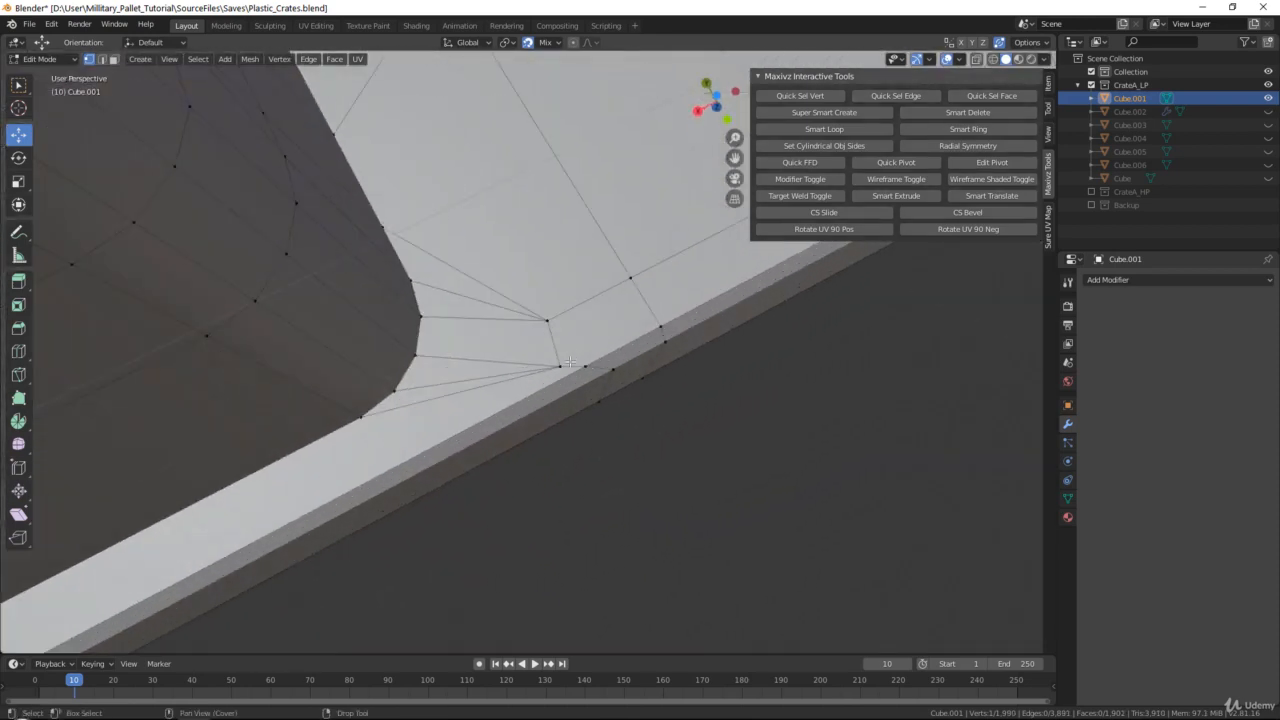
click(562, 365)
key(g)
click(585, 367)
click(548, 320)
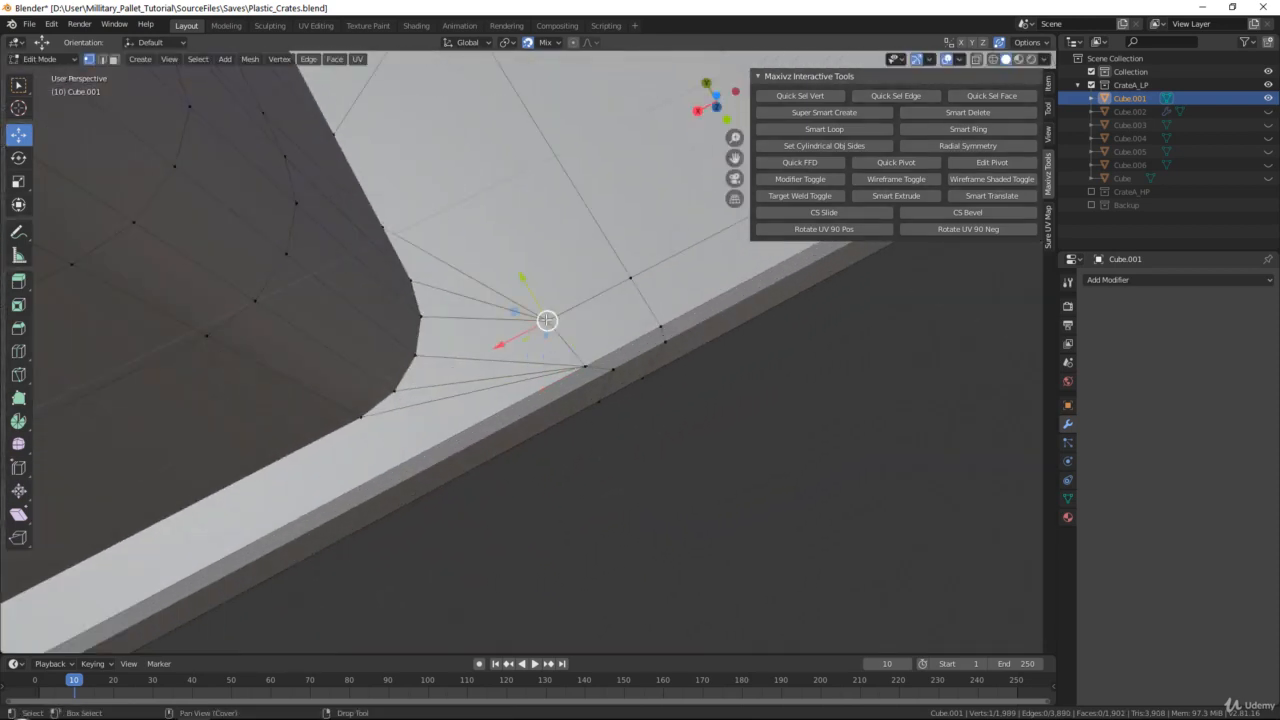
key(g)
click(631, 279)
middle_drag(583, 233, 555, 390)
scroll(583, 252, down, 3)
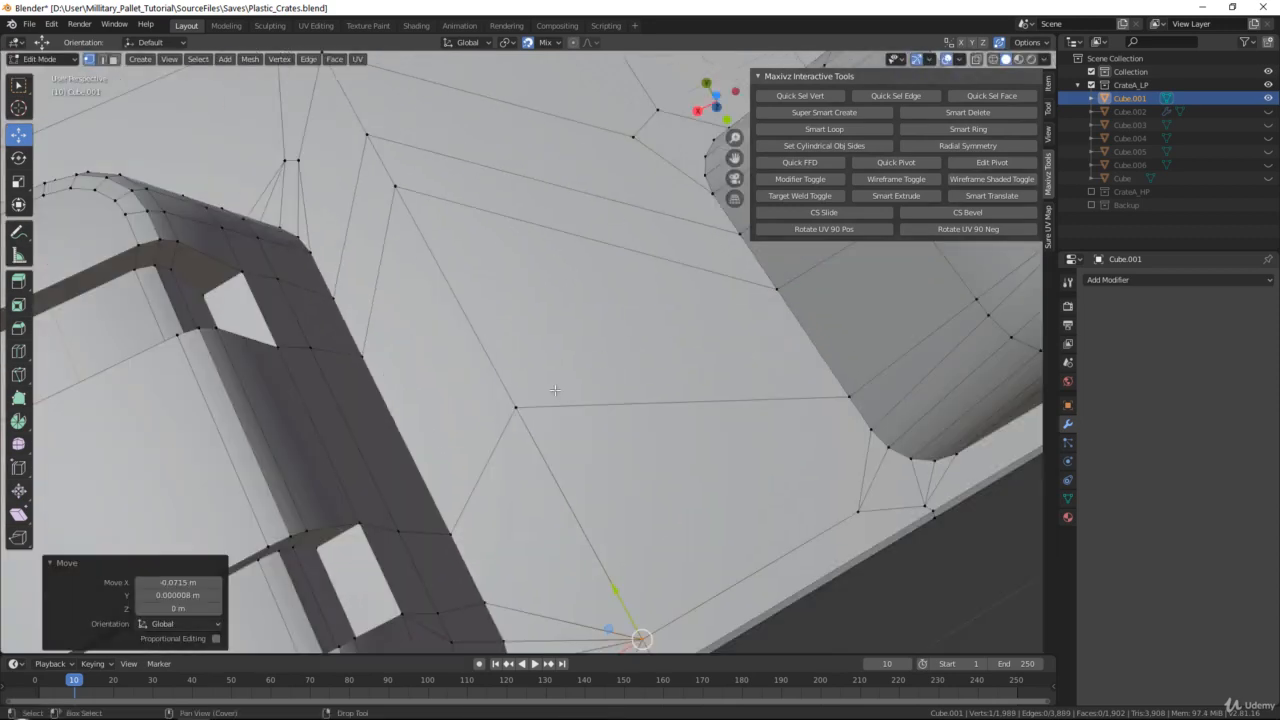
Weld the surface vertex between the corner and middle feet into the next vertex inward, and merge that into the rim-side vertex
scroll(517, 405, down, 3)
click(520, 384)
key(g)
click(457, 234)
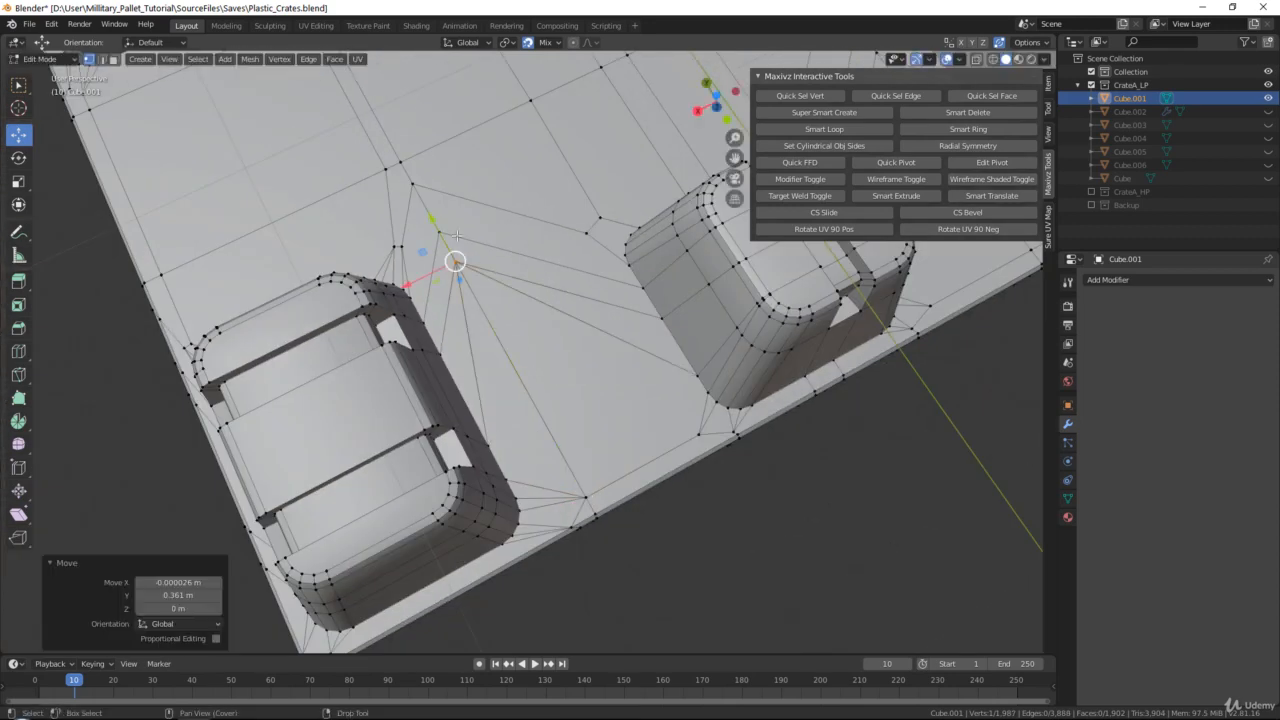
key(g)
click(588, 490)
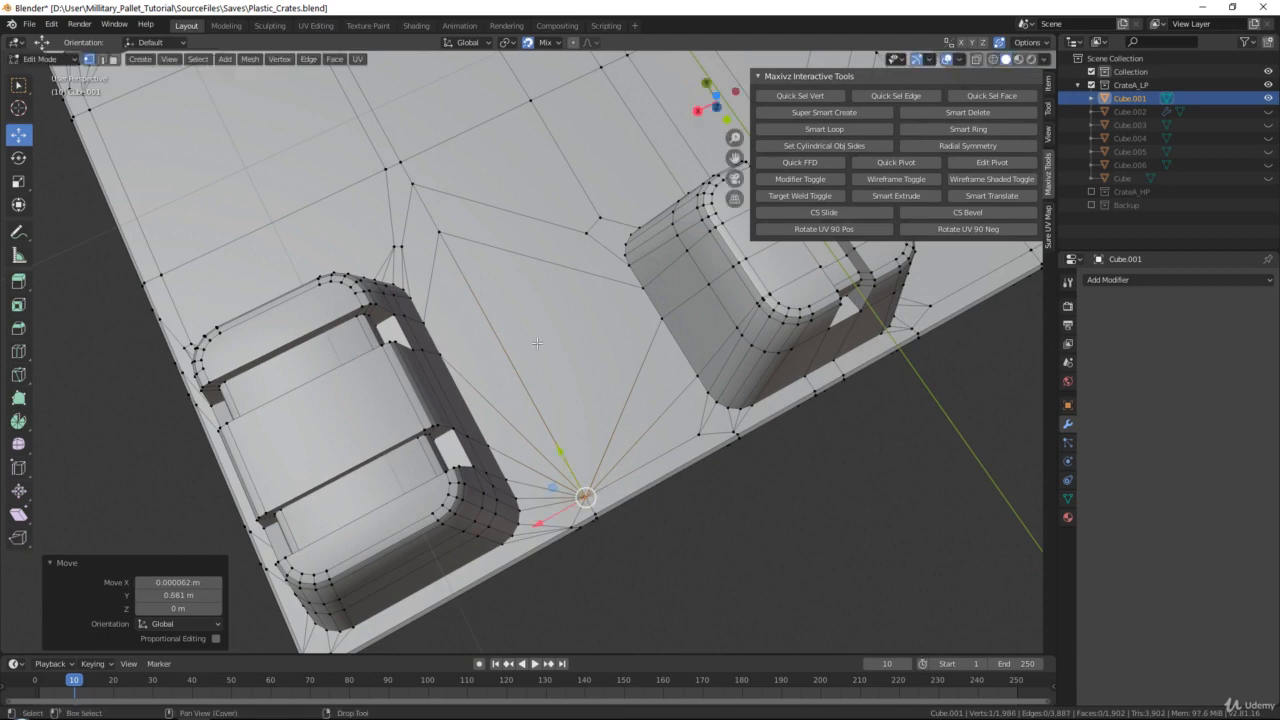
Weld the surface vertex at the bend between the corner and middle feet into the neighbouring edge-fan vertex
shift+middle_drag(467, 280, 491, 396)
middle_drag(491, 396, 526, 396)
click(464, 358)
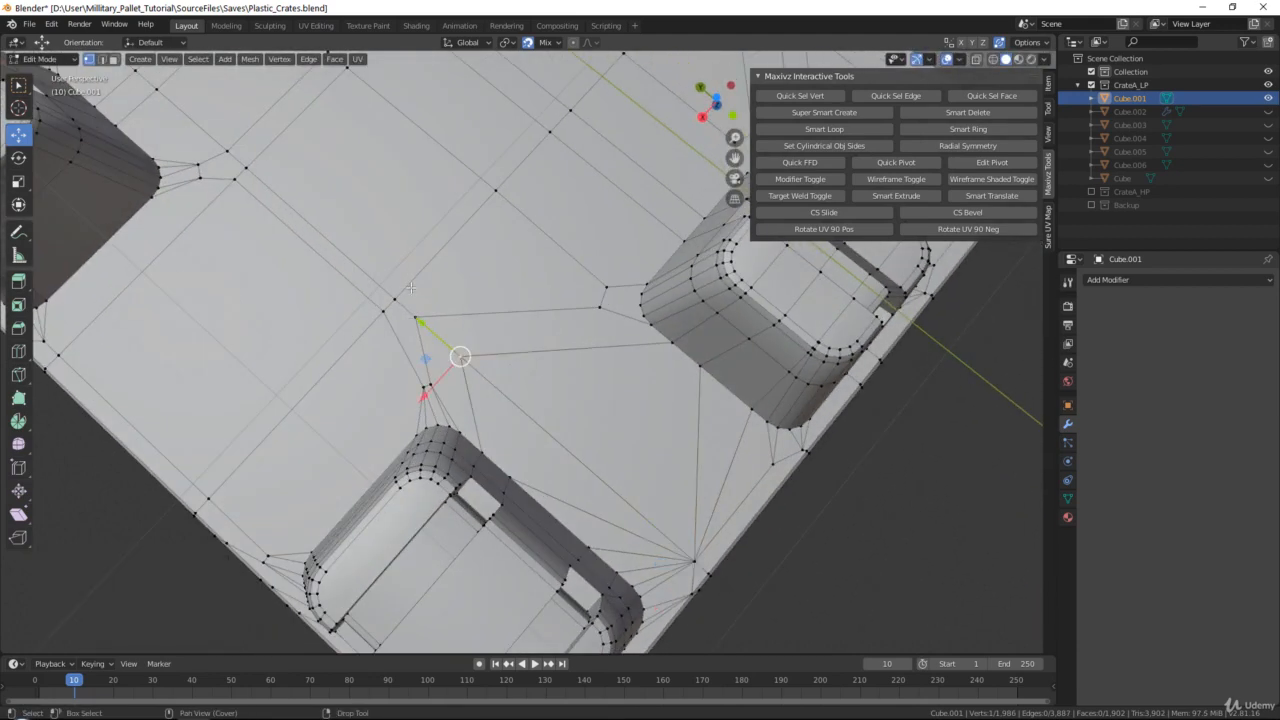
click(417, 320)
key(g)
click(455, 357)
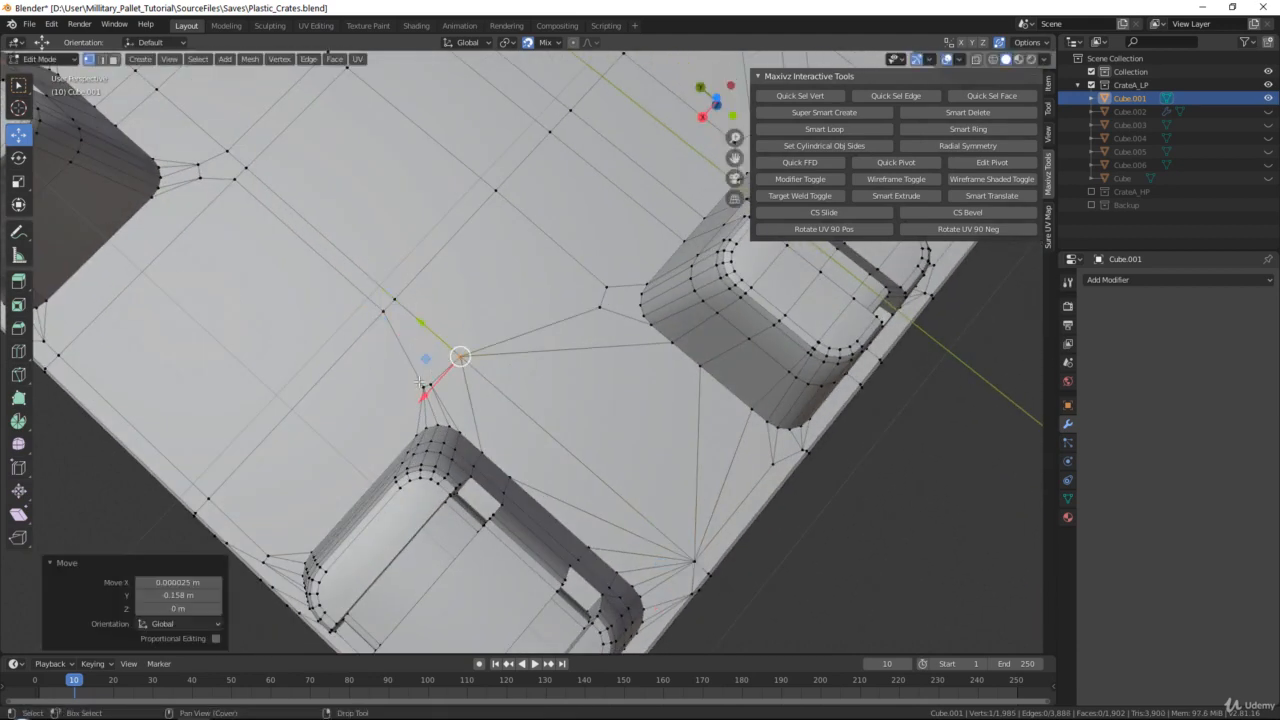
Weld the two vertices at the corner foot's inner corner into the fan vertex, and the duplicate beside the grid intersection into the intersection
scroll(421, 383, up, 2)
click(385, 399)
key(g)
click(399, 396)
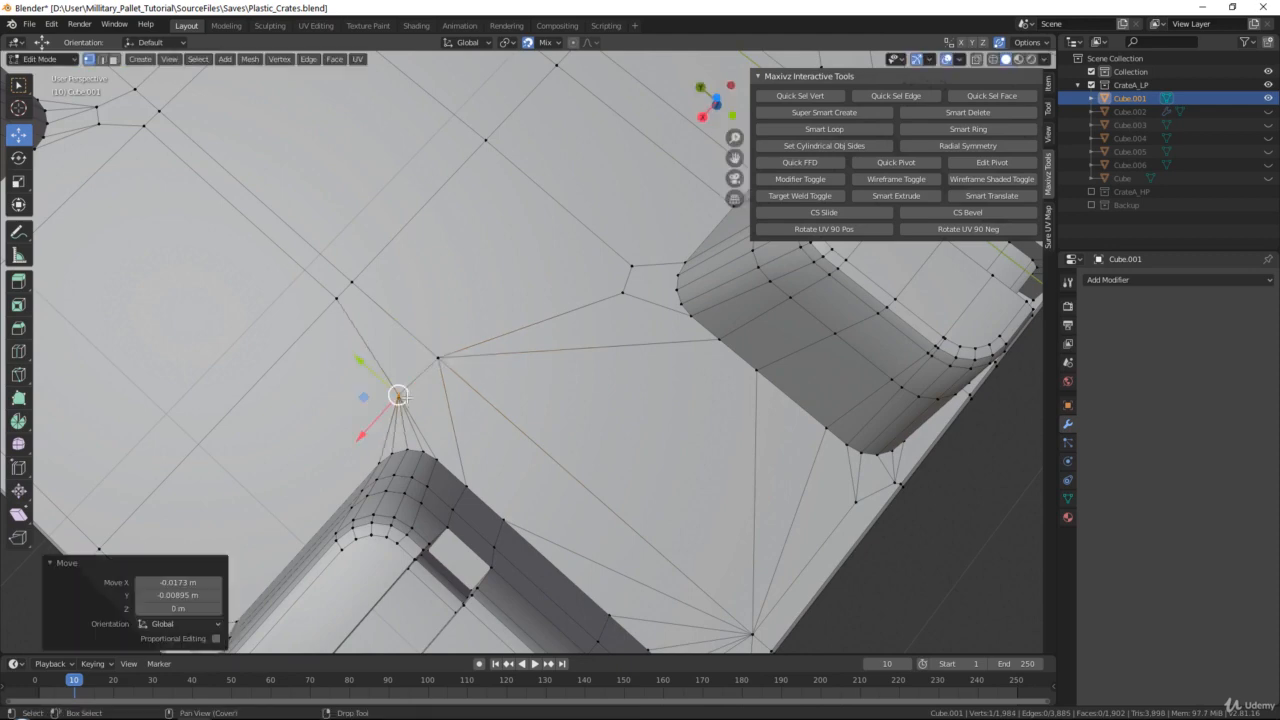
key(g)
click(437, 359)
drag(346, 291, 352, 281)
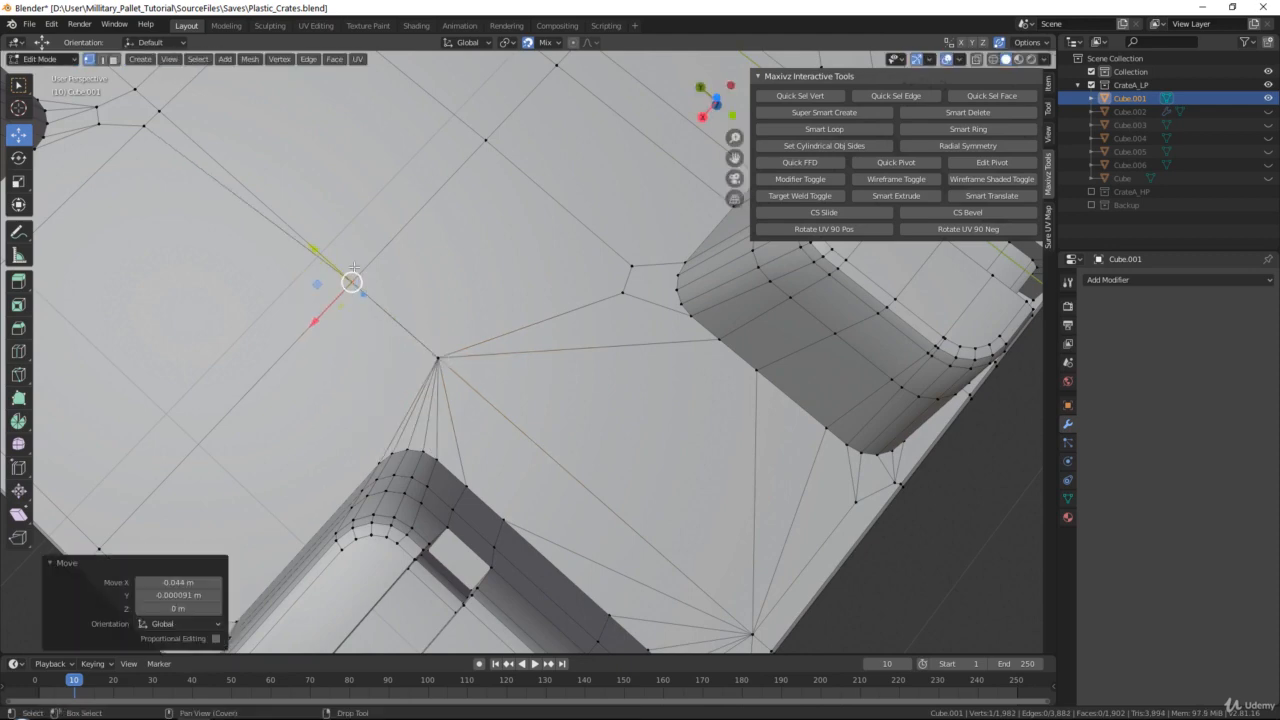
Weld the surface vertices beside the next foot's inner rounded corner into the adjacent grid intersection vertex
middle_drag(154, 99, 469, 330)
click(459, 355)
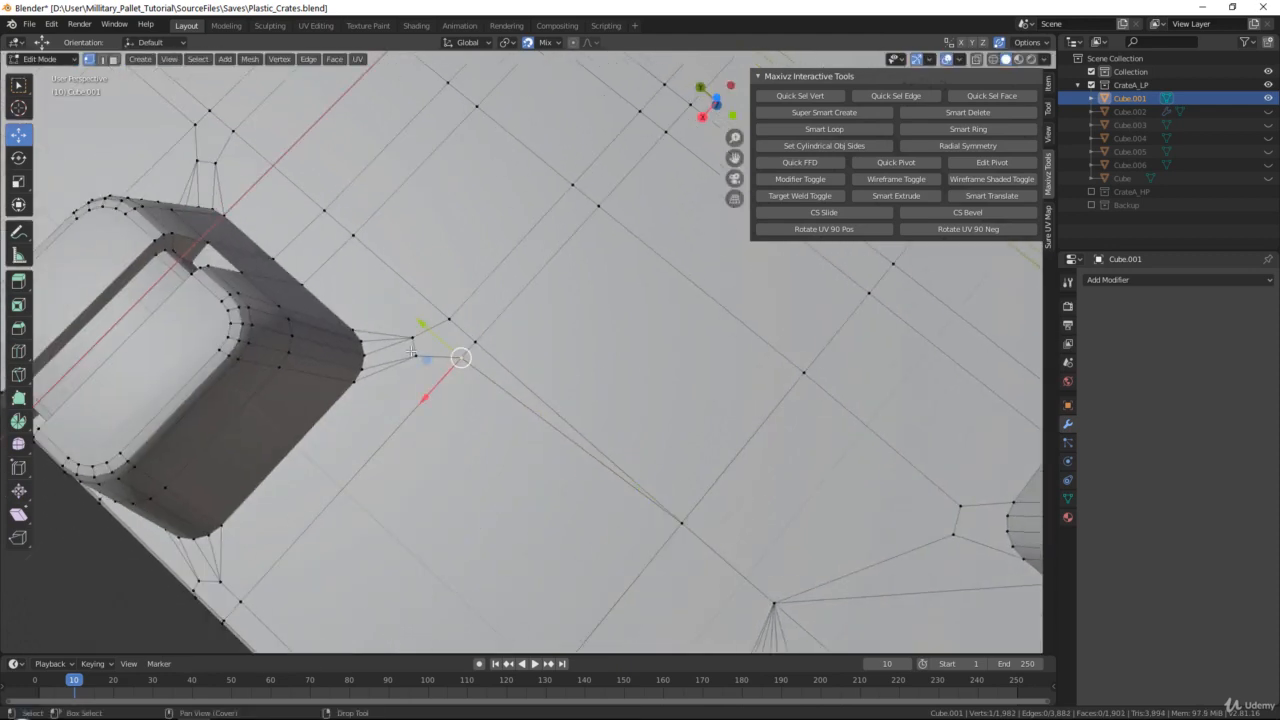
drag(418, 355, 475, 342)
click(413, 338)
click(461, 358)
click(451, 304)
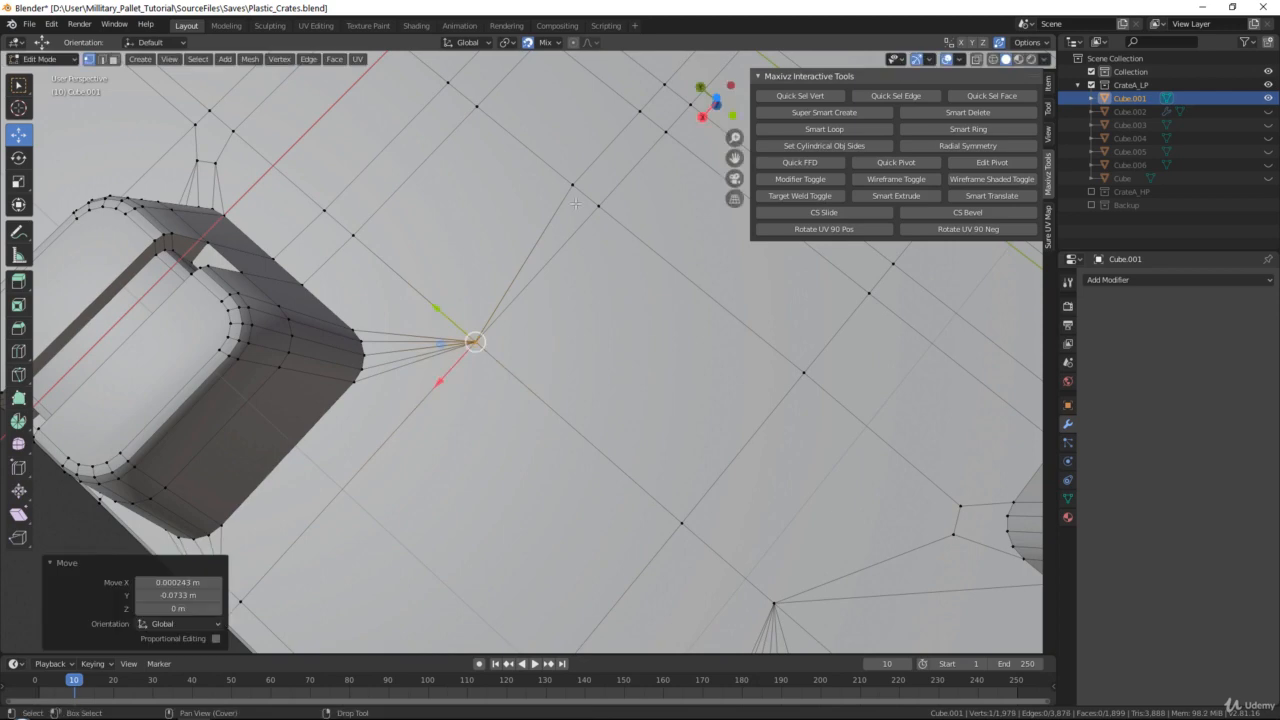
Weld the duplicate vertices of the doubled edge line across the pallet's middle into the neighbouring grid intersections
click(572, 184)
drag(572, 184, 599, 199)
shift+middle_drag(602, 168, 520, 292)
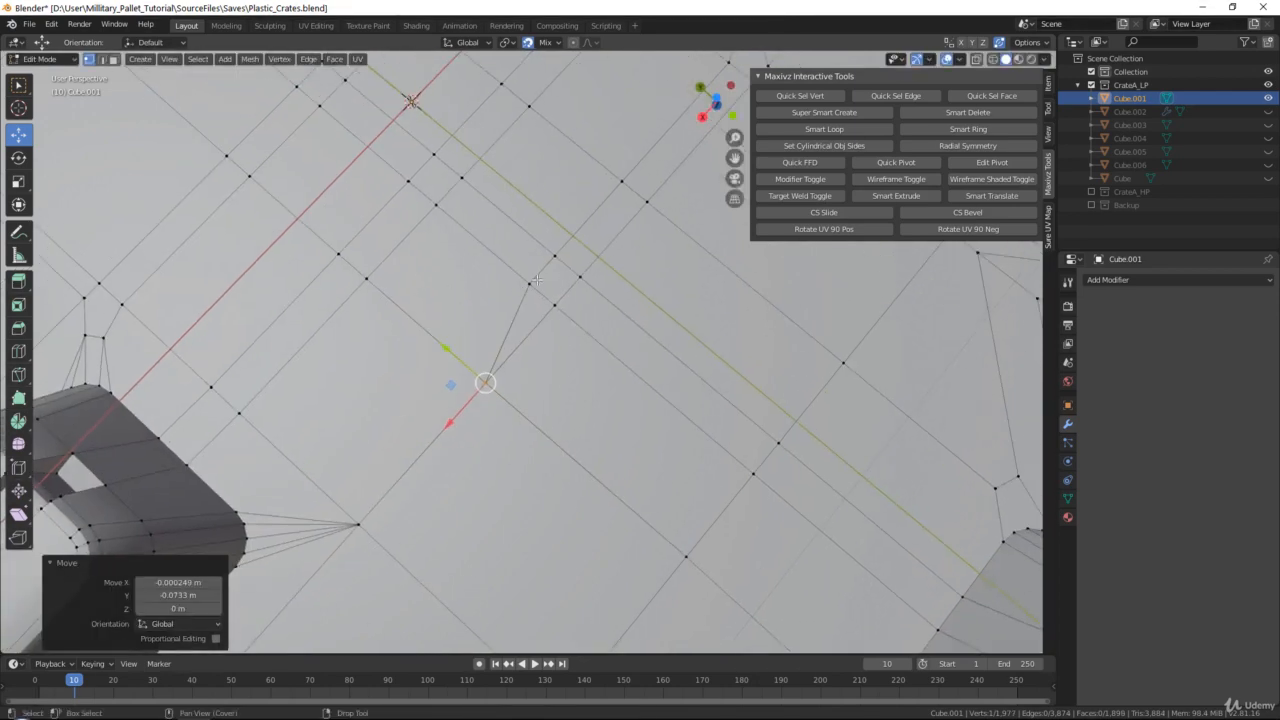
click(532, 283)
drag(532, 283, 580, 278)
click(556, 260)
scroll(600, 240, down, 1)
shift+middle_drag(628, 190, 547, 293)
click(530, 312)
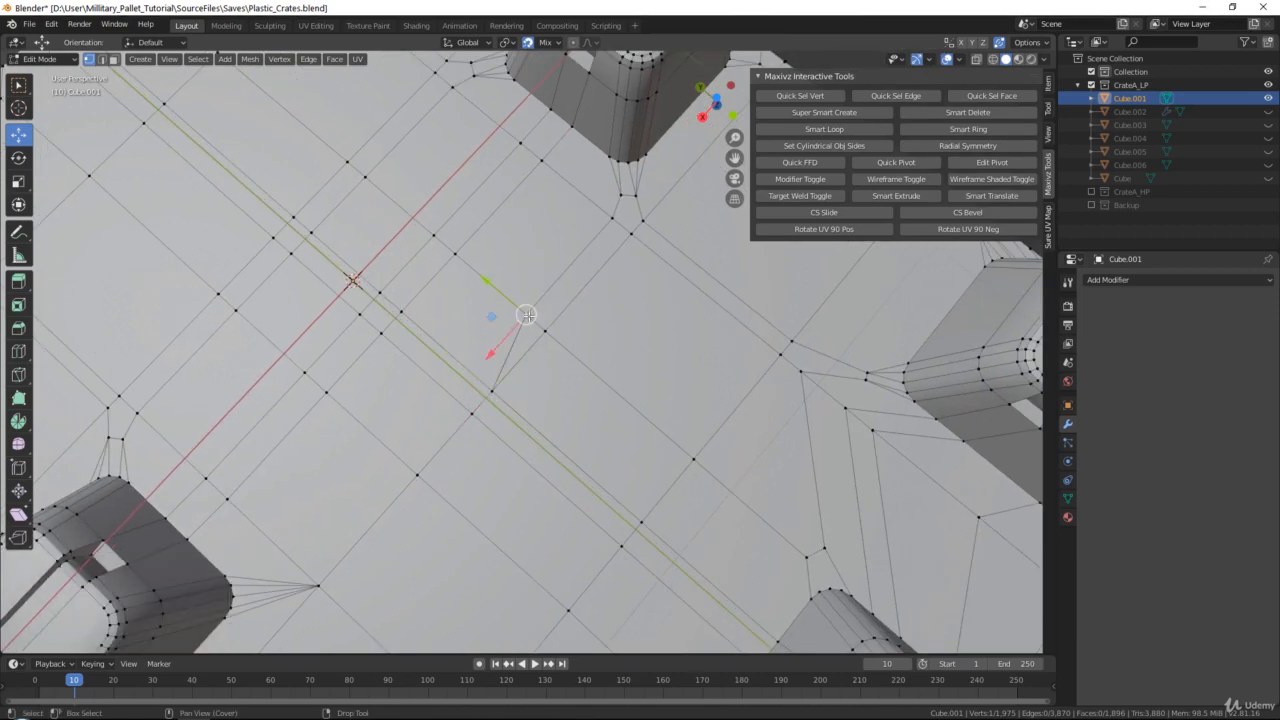
drag(528, 315, 546, 334)
Weld the surface vertices beside the opposite foot's inner rounded corner into the nearest grid intersection
shift+middle_drag(625, 176, 532, 262)
scroll(532, 262, up, 2)
click(532, 260)
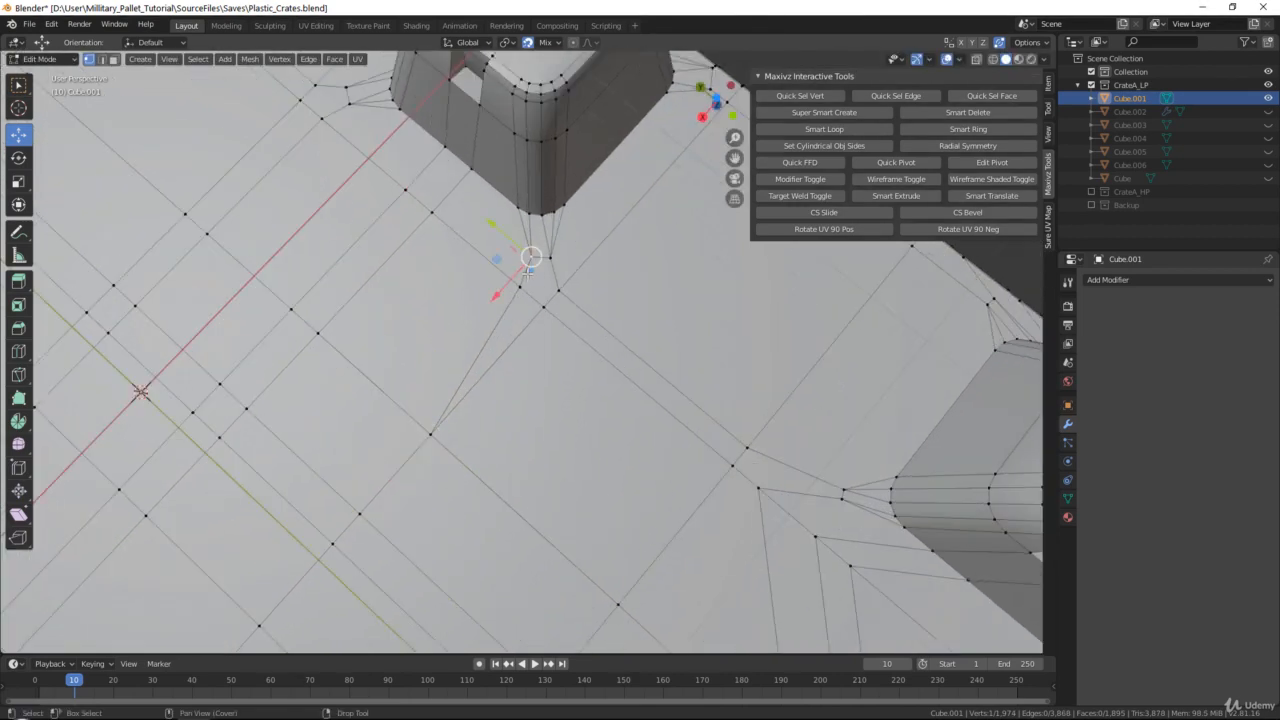
drag(532, 260, 544, 307)
click(550, 258)
click(503, 270)
Try merging the cluster of vertices around the pallet's middle at center, and undo the merge
scroll(544, 307, down, 3)
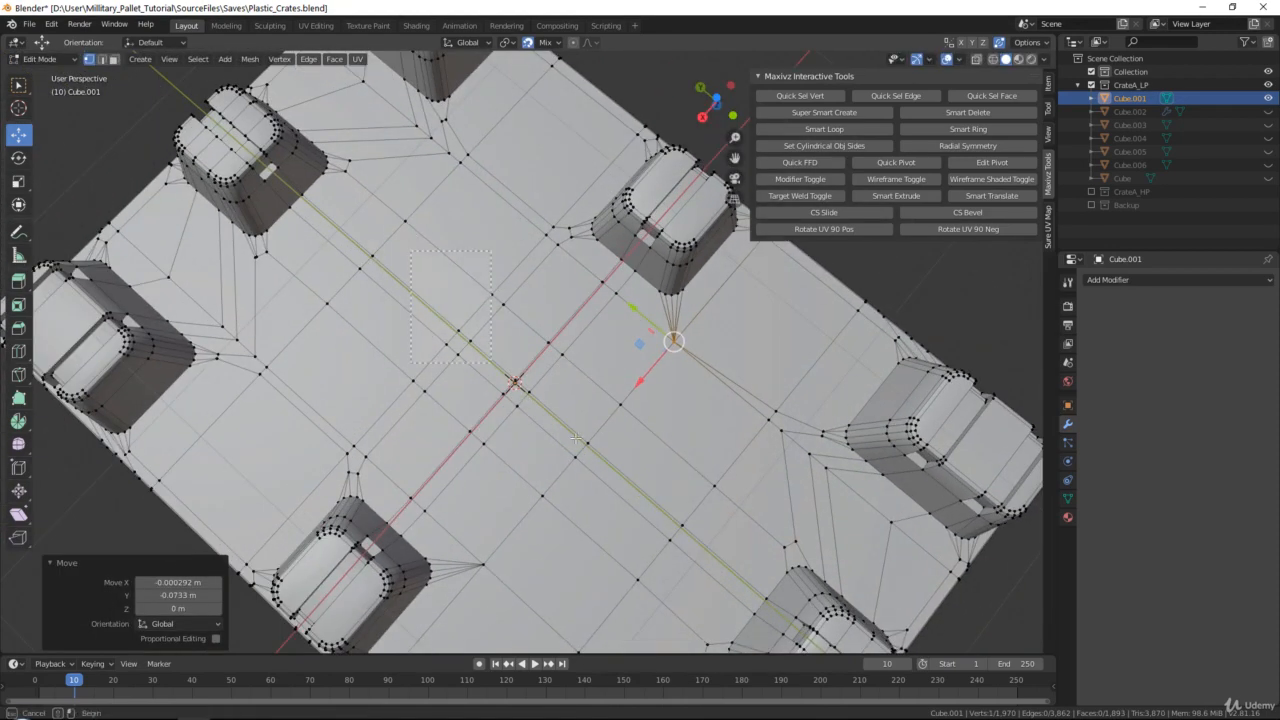
drag(576, 438, 572, 440)
key(m)
click(574, 363)
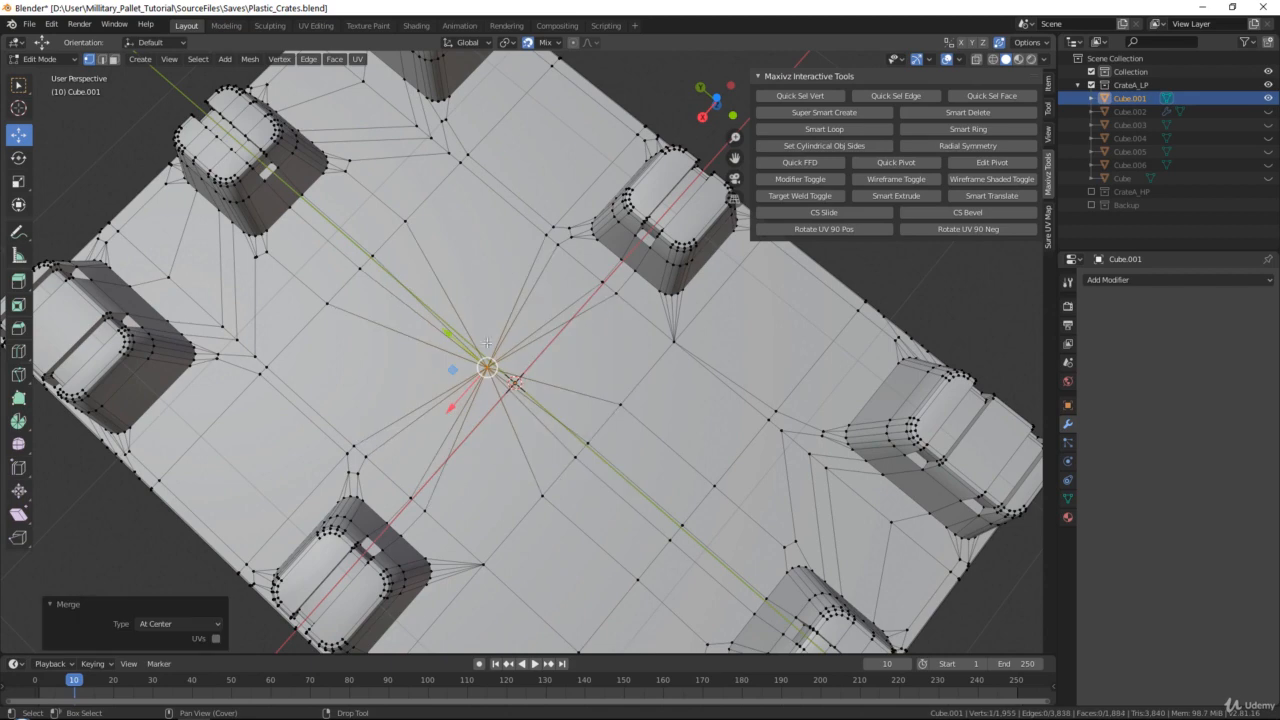
key(ctrl+z)
Weld the two surface vertices beside the end middle foot's rounded corner into the corner foot's fan vertex and the inner grid intersection
shift+middle_drag(846, 438, 752, 128)
scroll(538, 298, up, 1)
scroll(551, 335, up, 1)
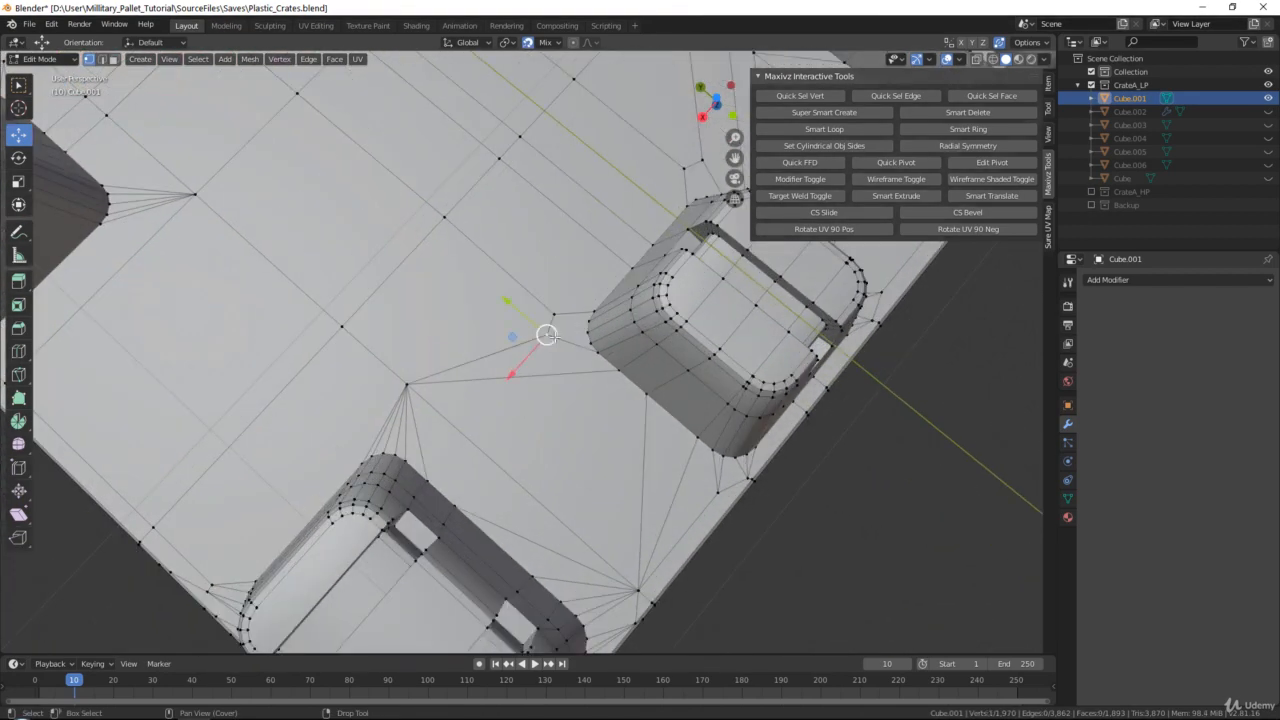
key(g)
click(409, 386)
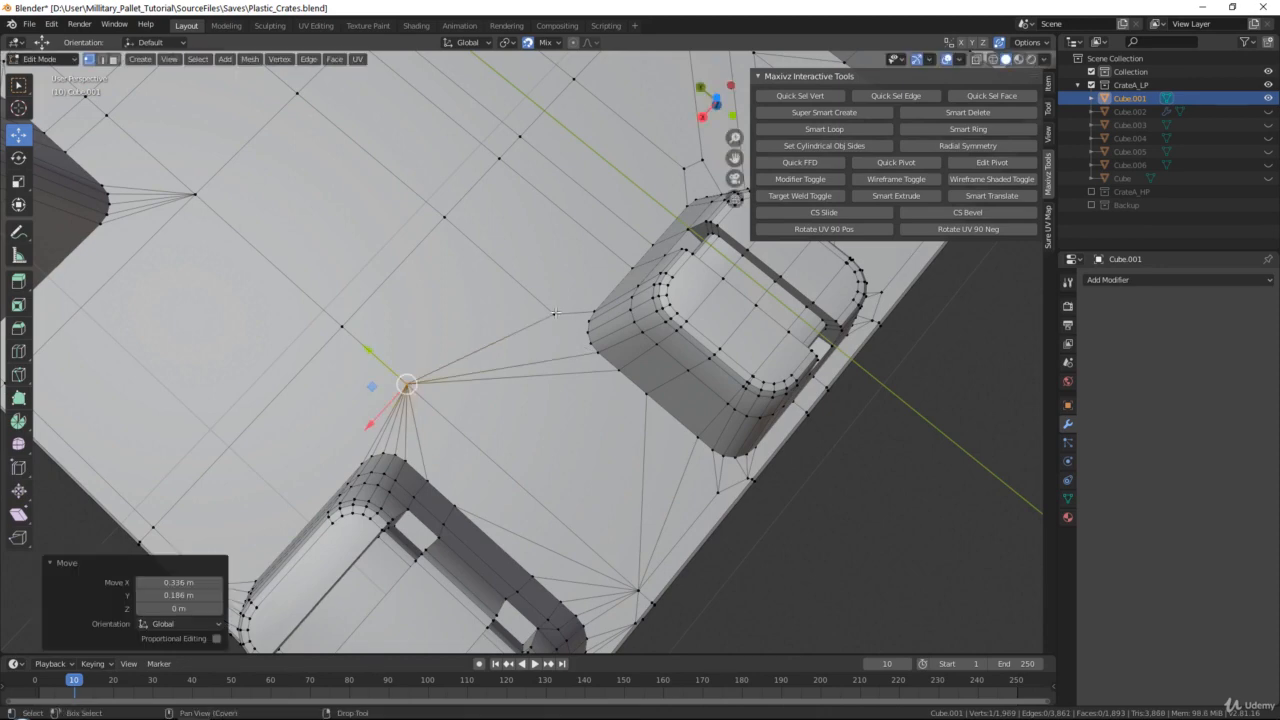
key(g)
click(445, 214)
Knife-cut edges from the grid intersection to the uncut vertices of the end middle foot's rounded corner
middle_drag(445, 214, 537, 370)
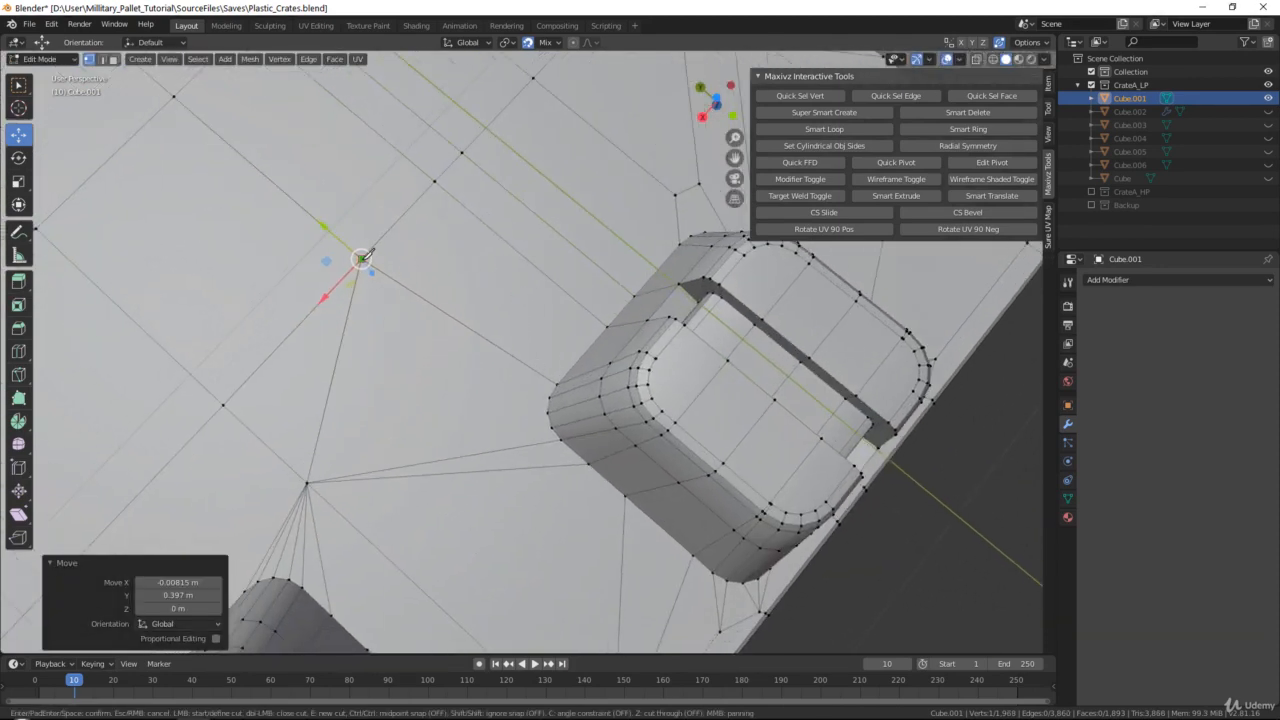
click(551, 397)
key(Return)
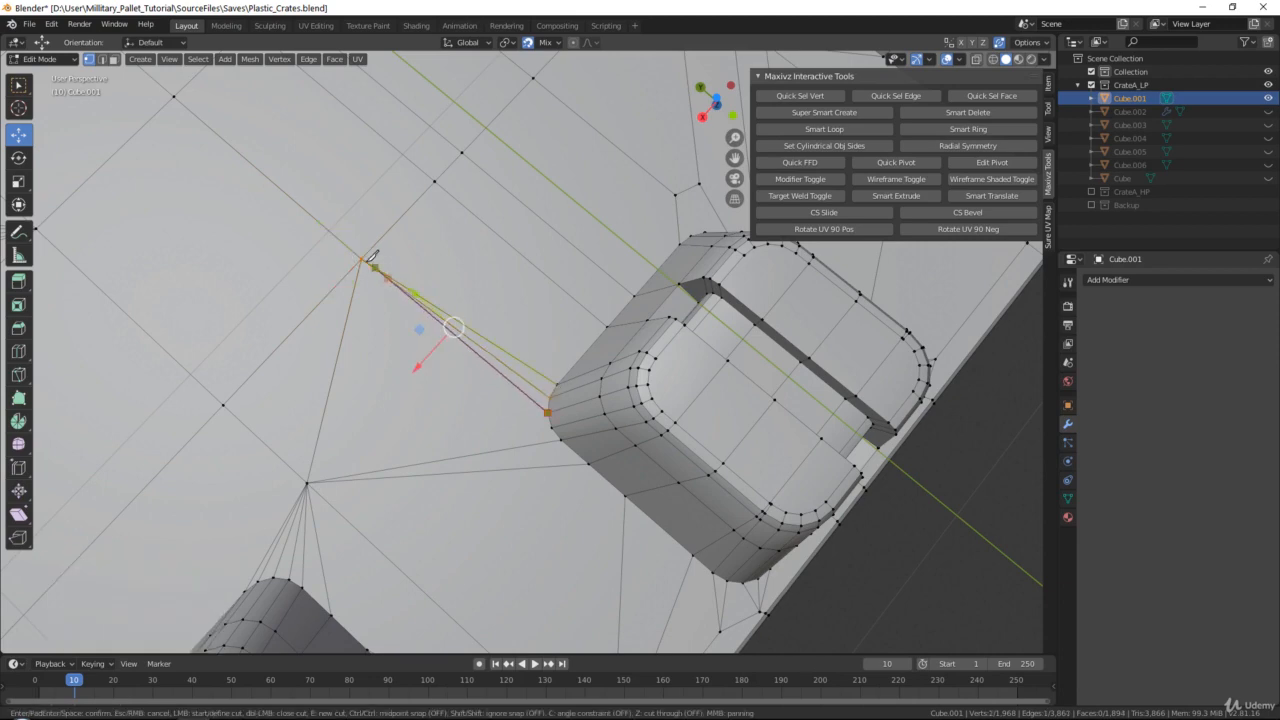
key(Return)
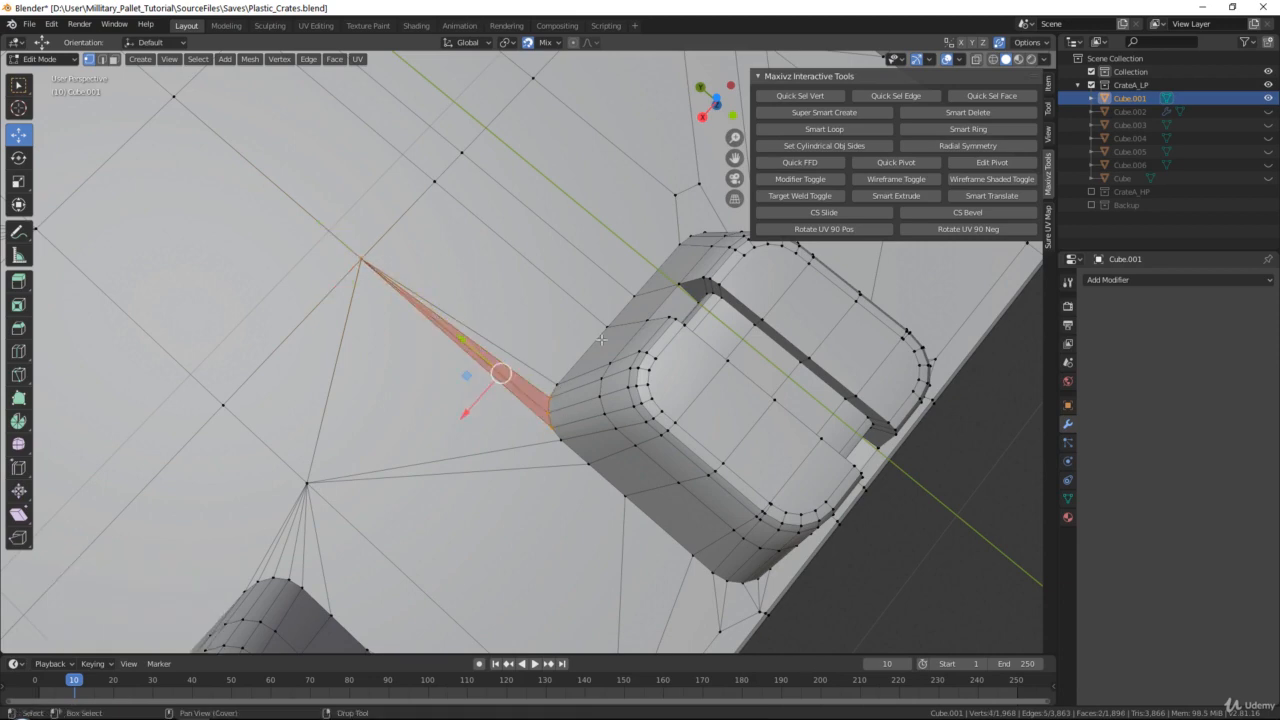
middle_drag(555, 425, 597, 370)
click(859, 462)
Weld the two surface vertices at the end middle foot's other corner into the grid intersection and the bend vertex near the corner foot
shift+middle_drag(518, 307, 495, 433)
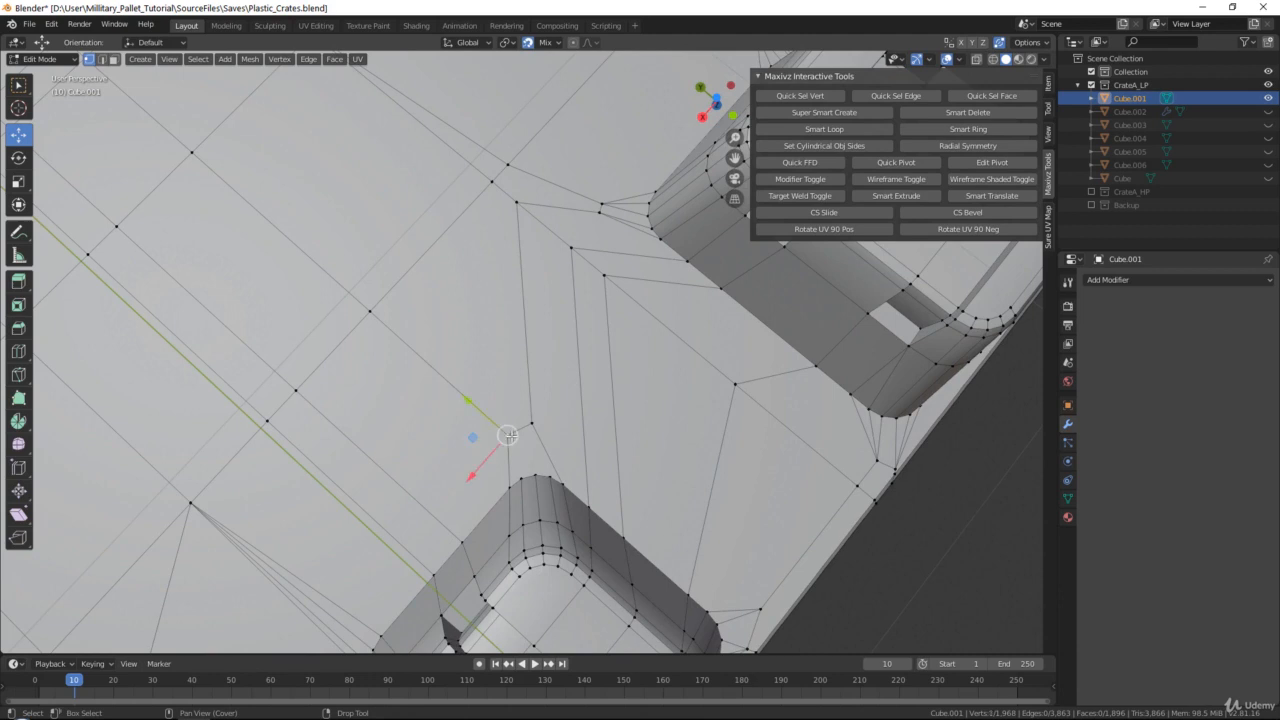
key(g)
click(372, 315)
click(531, 422)
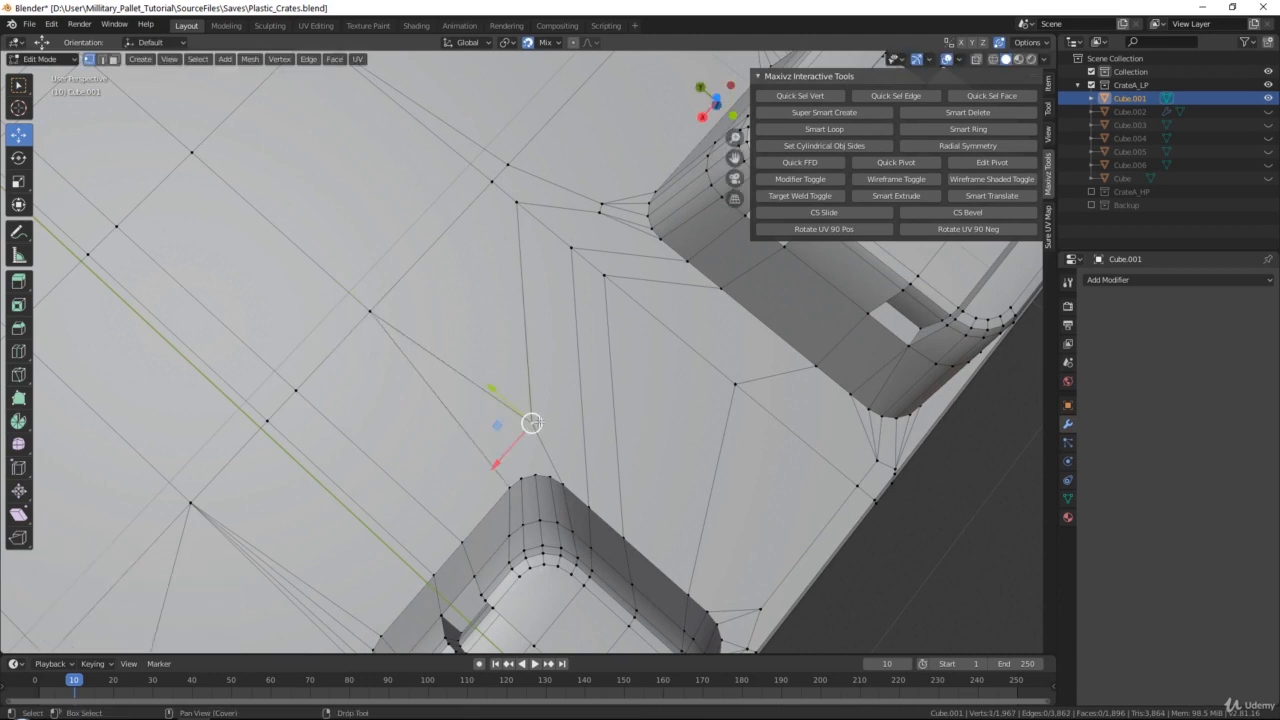
key(g)
click(515, 202)
Merge the three neighbouring surface vertices between the end middle foot and the corner foot at center
middle_drag(211, 397, 455, 355)
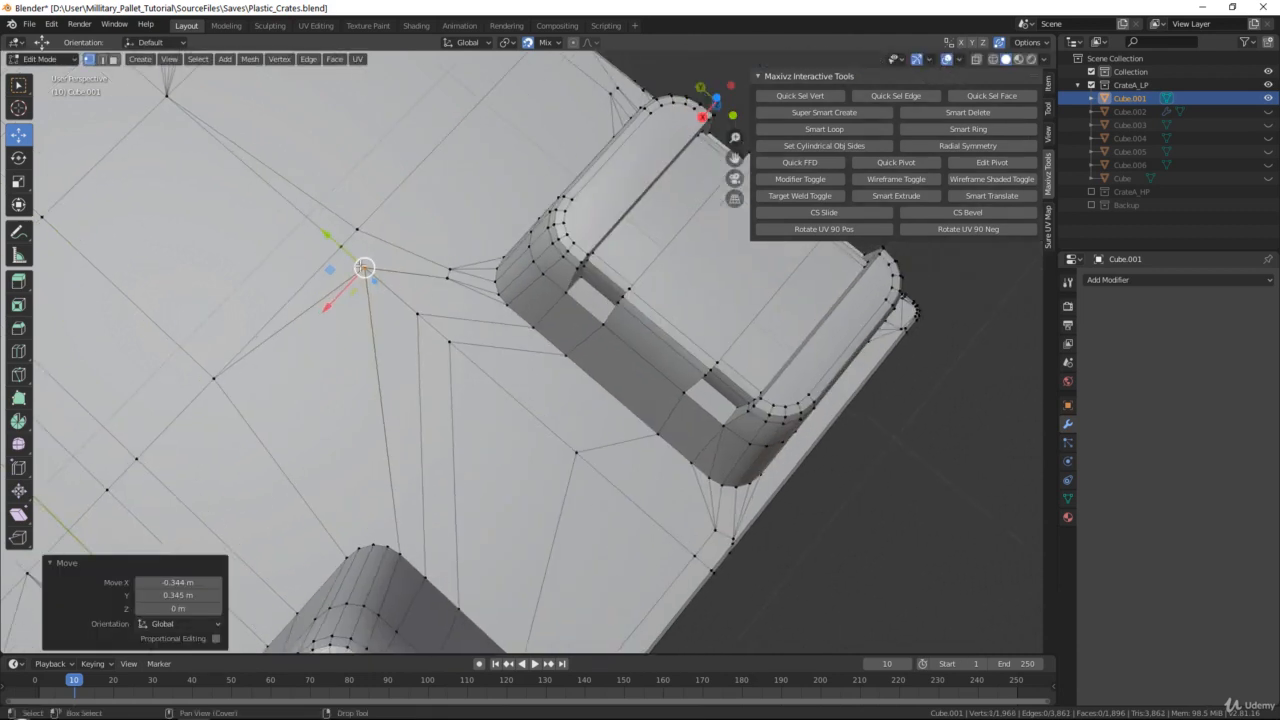
key(ctrl+z)
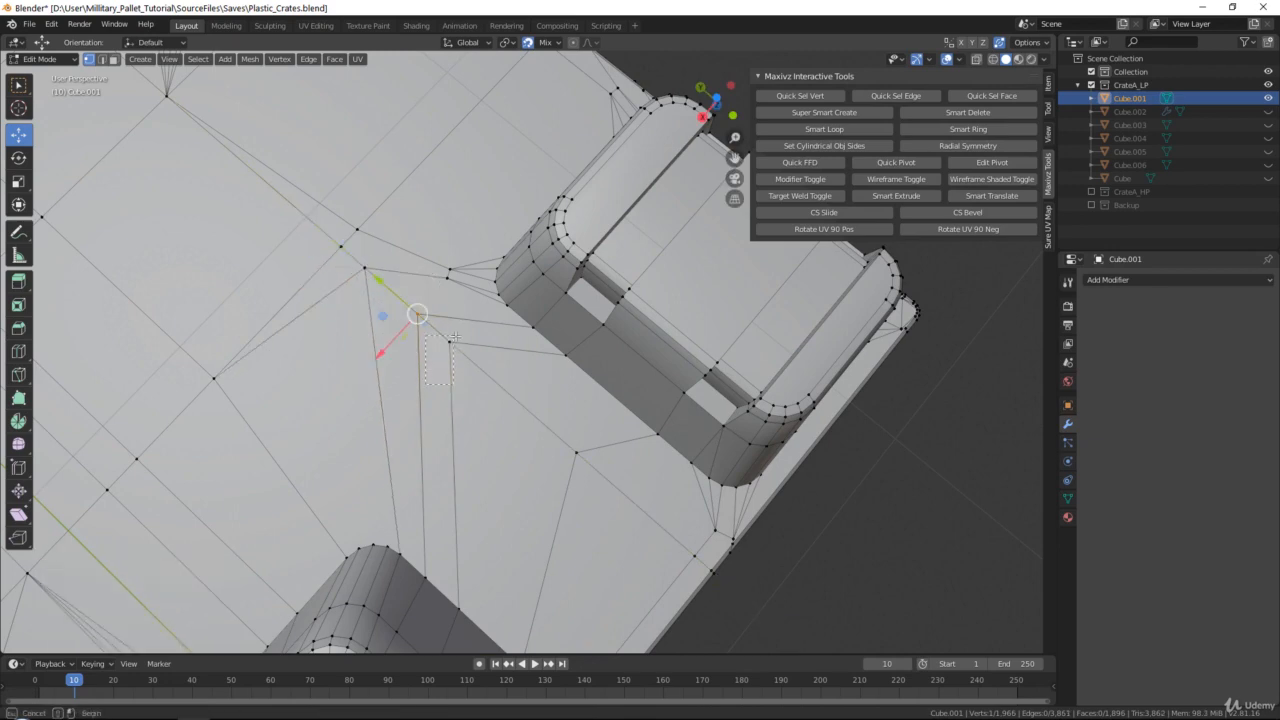
right_click(377, 258)
click(467, 254)
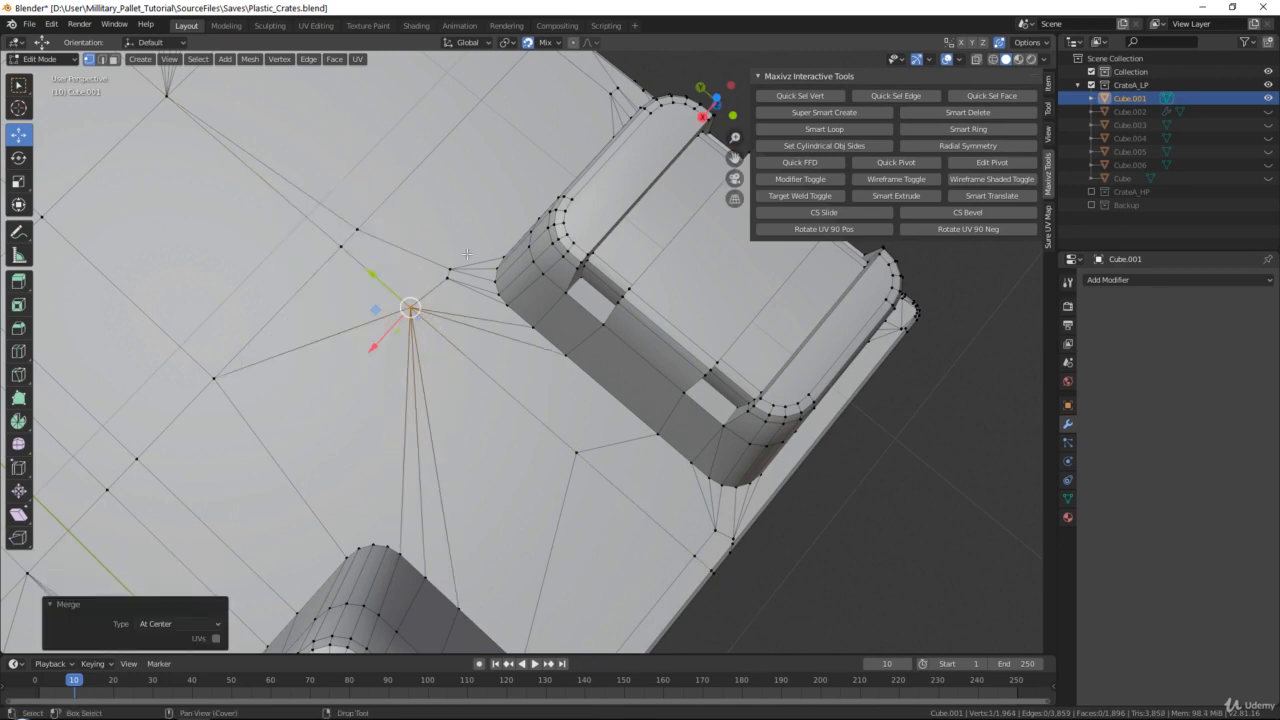
Weld the two vertices beside the corner foot's inner rounded corner into the adjacent grid intersection, along with the intersection's duplicate
click(447, 275)
drag(447, 275, 354, 235)
click(450, 270)
drag(354, 234, 340, 249)
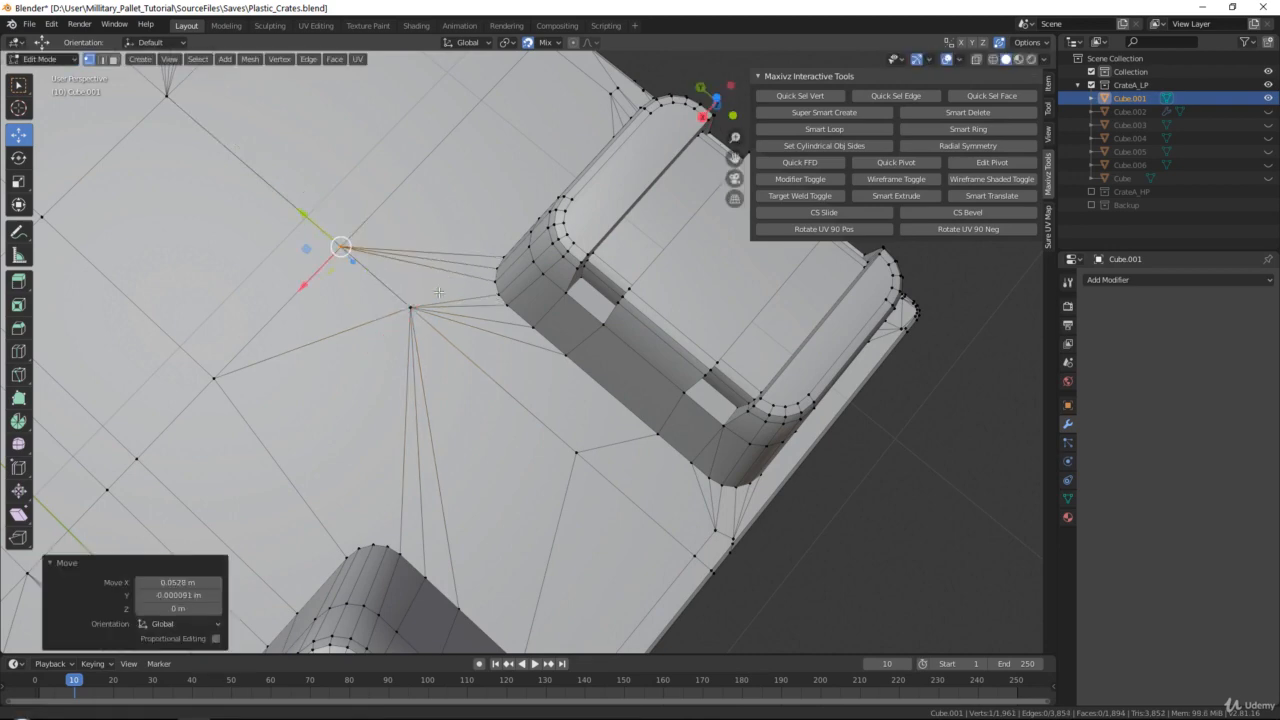
Weld the loose surface vertices between the end middle foot and the corner foot into the surface vertex near the rim
shift+middle_drag(561, 455, 393, 403)
click(403, 401)
drag(410, 408, 511, 499)
click(540, 475)
shift+middle_drag(511, 499, 508, 323)
scroll(508, 323, up, 2)
click(368, 481)
drag(367, 481, 507, 320)
Weld the remaining surface vertex at the middle foot's outer corner and the edge-fan vertex into their adjacent rim vertices
click(341, 532)
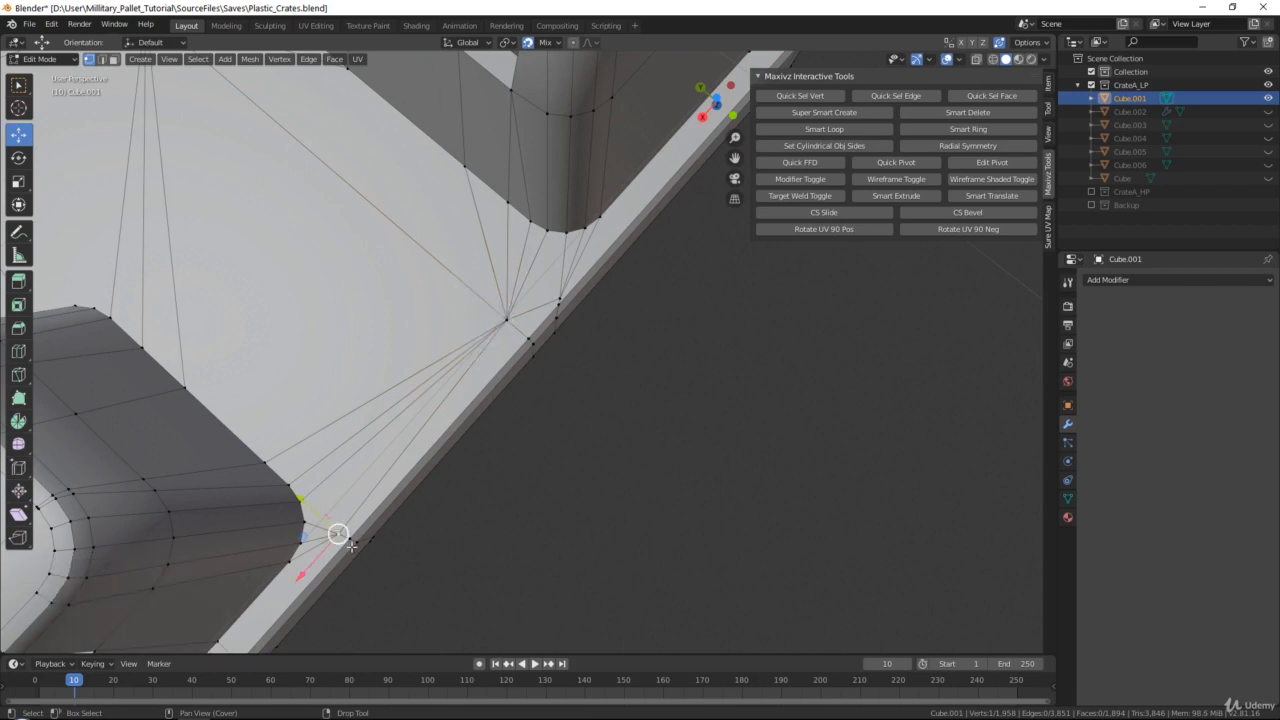
drag(345, 541, 352, 540)
shift+middle_drag(600, 316, 448, 434)
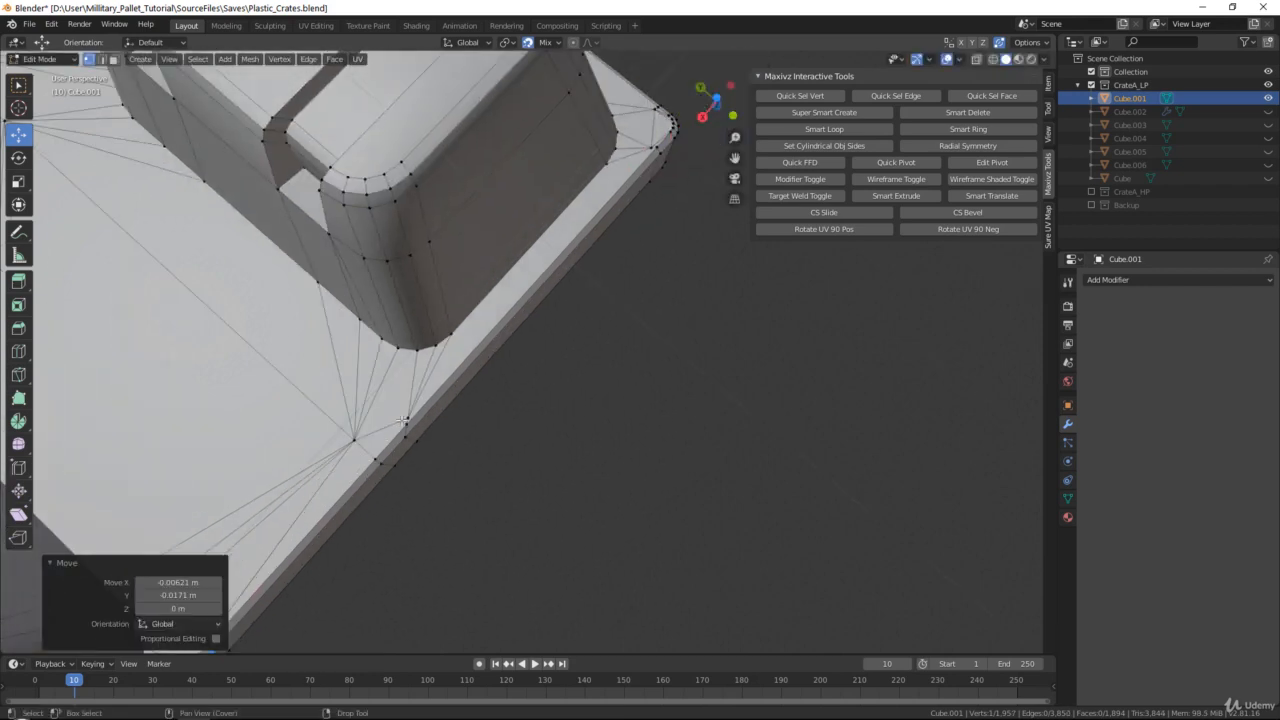
click(404, 418)
drag(407, 419, 414, 430)
scroll(520, 287, up, 2)
scroll(505, 360, down, 4)
click(399, 415)
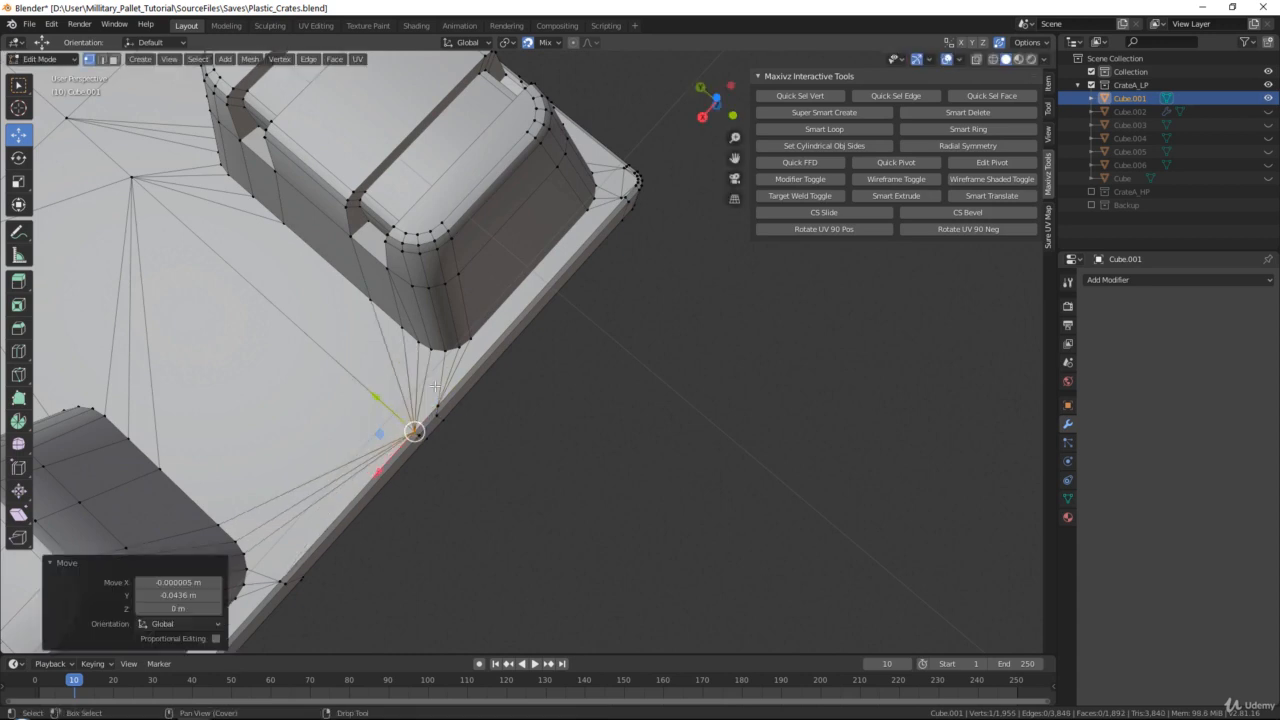
Weld the two surface vertices at the pallet's outer corner into the adjacent rim vertices
shift+middle_drag(526, 283, 456, 517)
scroll(561, 440, up, 5)
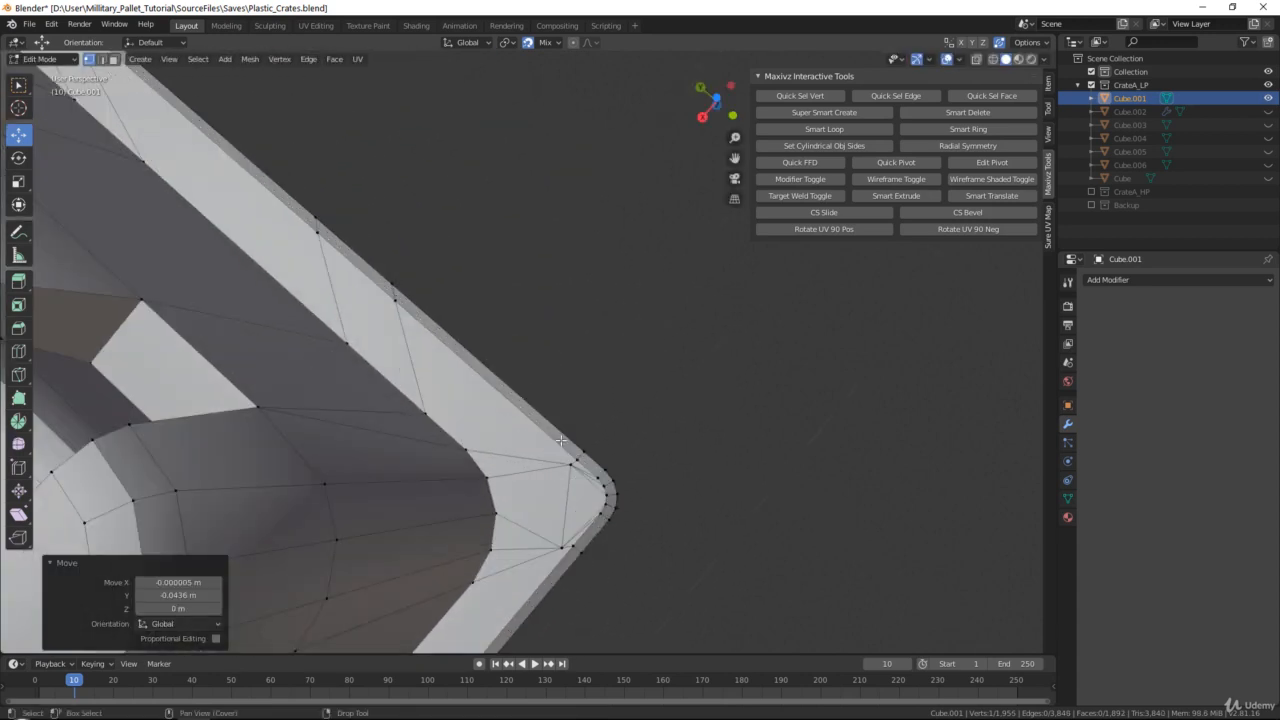
click(571, 464)
drag(571, 464, 577, 460)
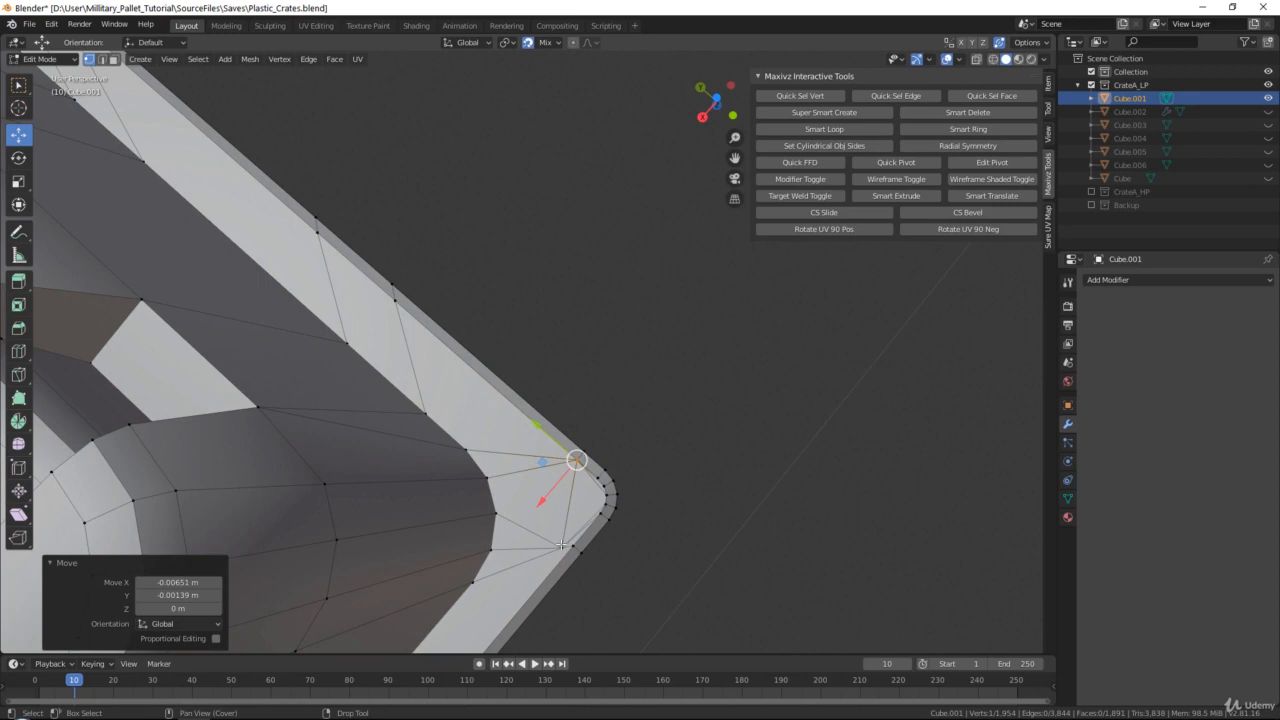
drag(562, 546, 574, 545)
Weld the surface vertices beside the foot's rounded corner along the long rim into the rim vertex and the neighbouring edge-line vertex
shift+middle_drag(397, 312, 471, 430)
click(405, 387)
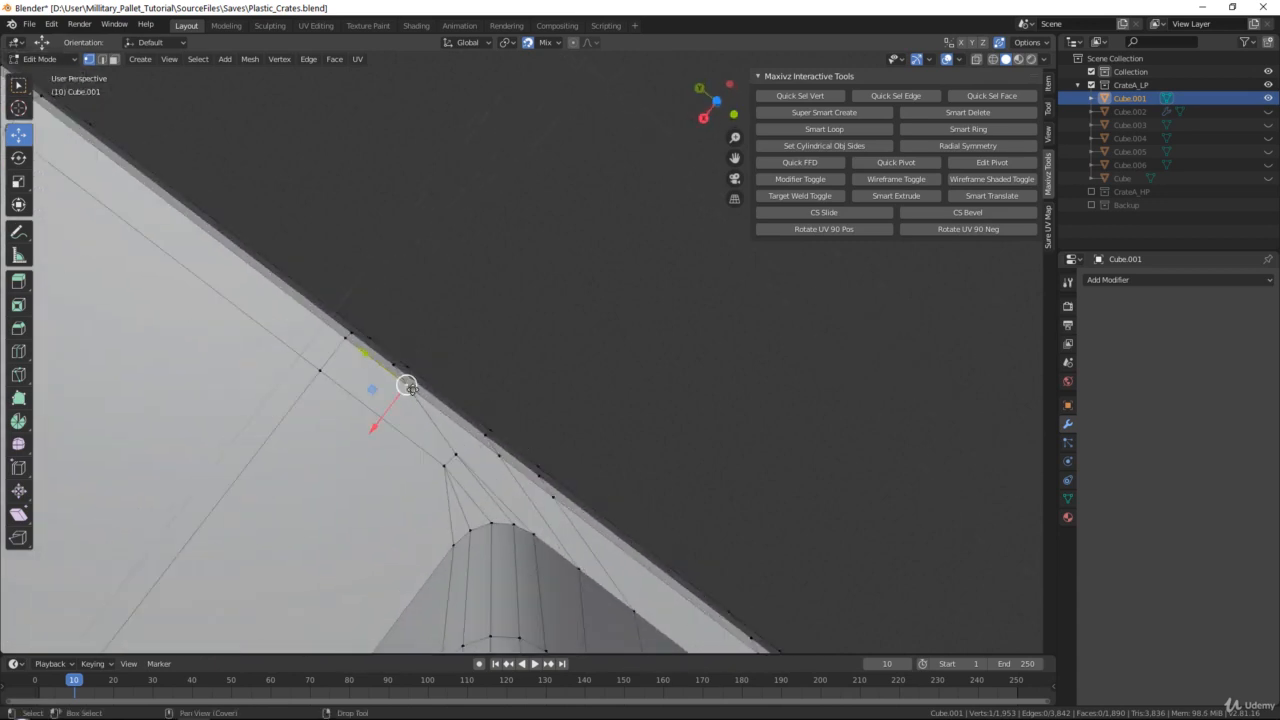
drag(410, 390, 318, 370)
key(ctrl+z)
key(ctrl+z)
click(443, 463)
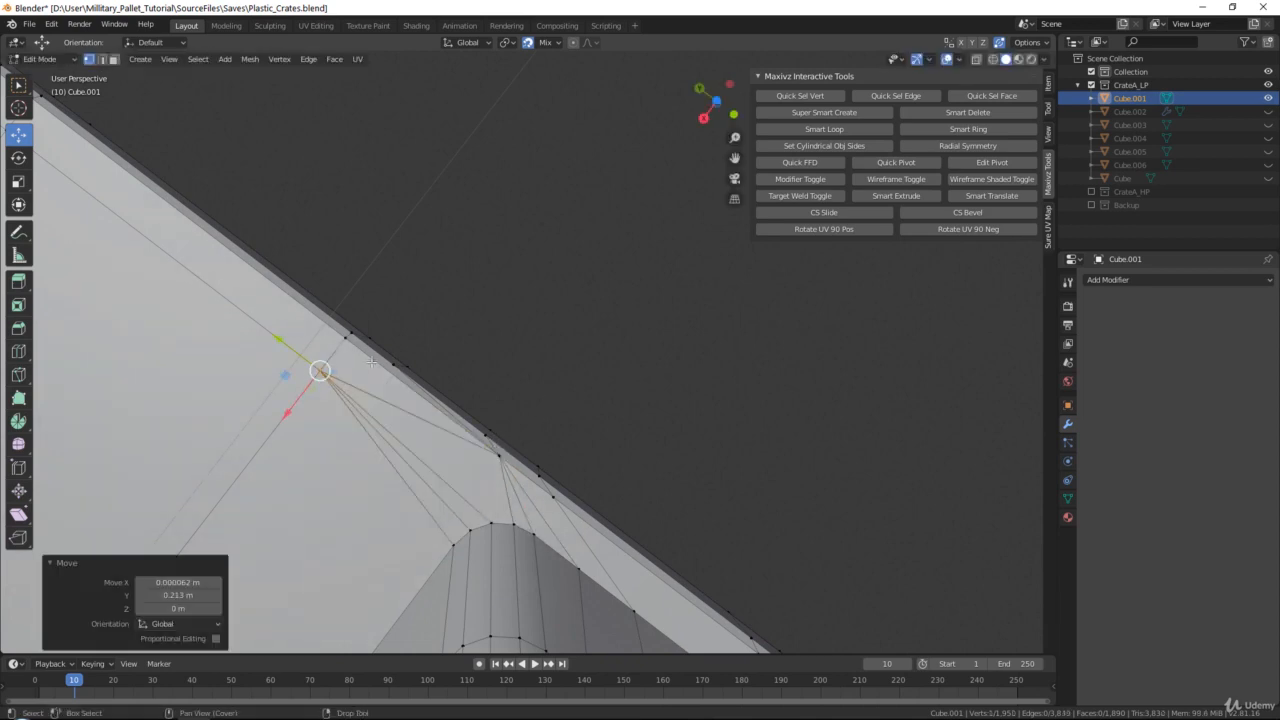
Weld the surface vertices beside both rim-side corners of the long side's middle foot into the adjacent rim and edge-line vertices
middle_drag(318, 370, 594, 324)
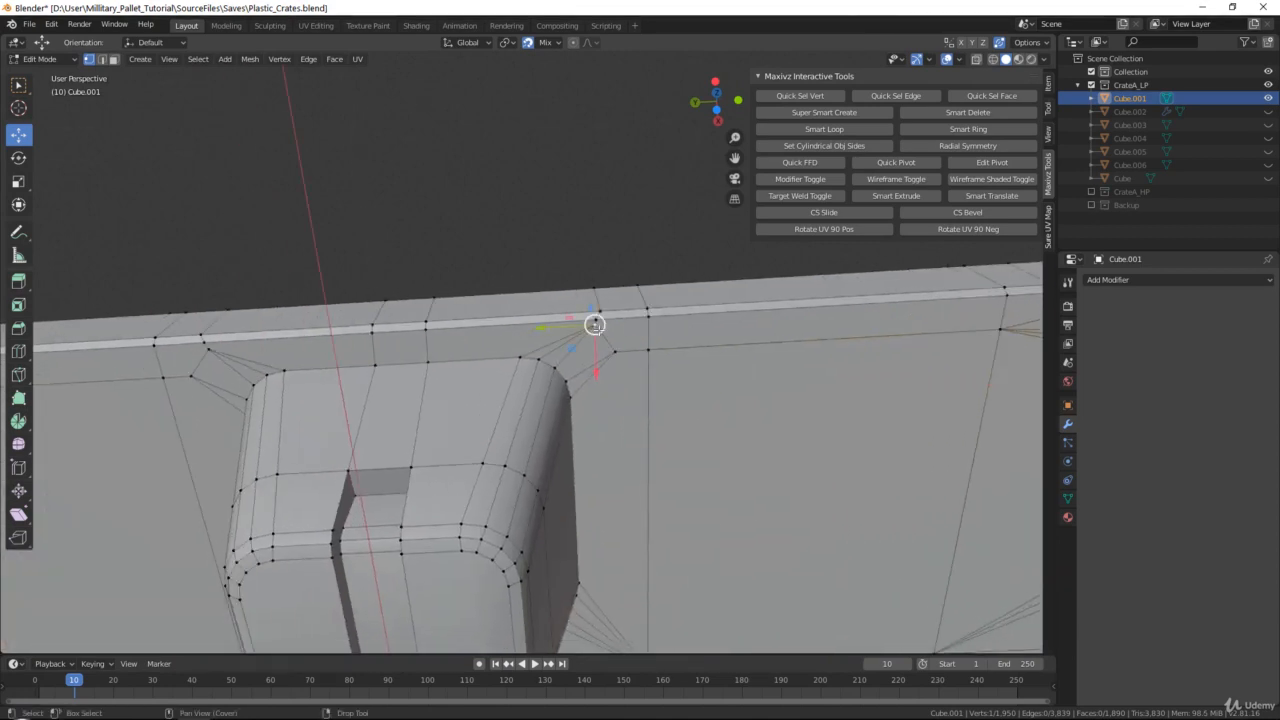
drag(595, 323, 647, 349)
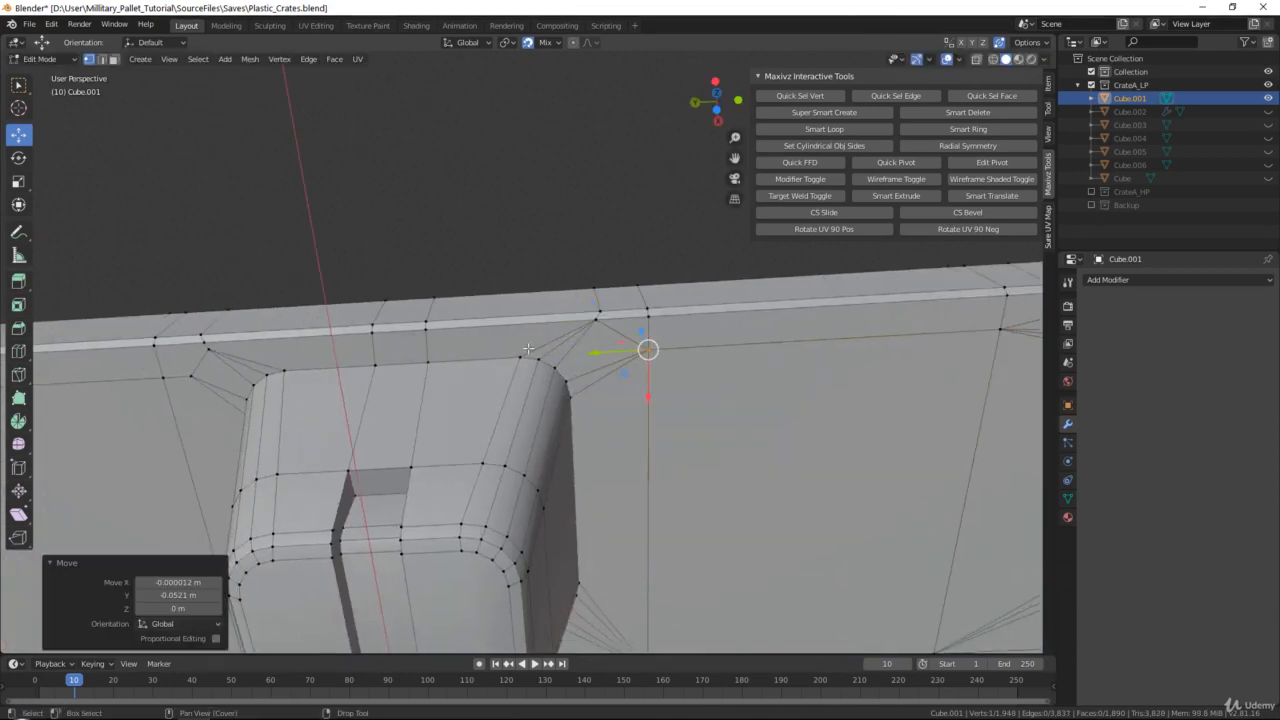
middle_drag(647, 349, 560, 356)
click(537, 354)
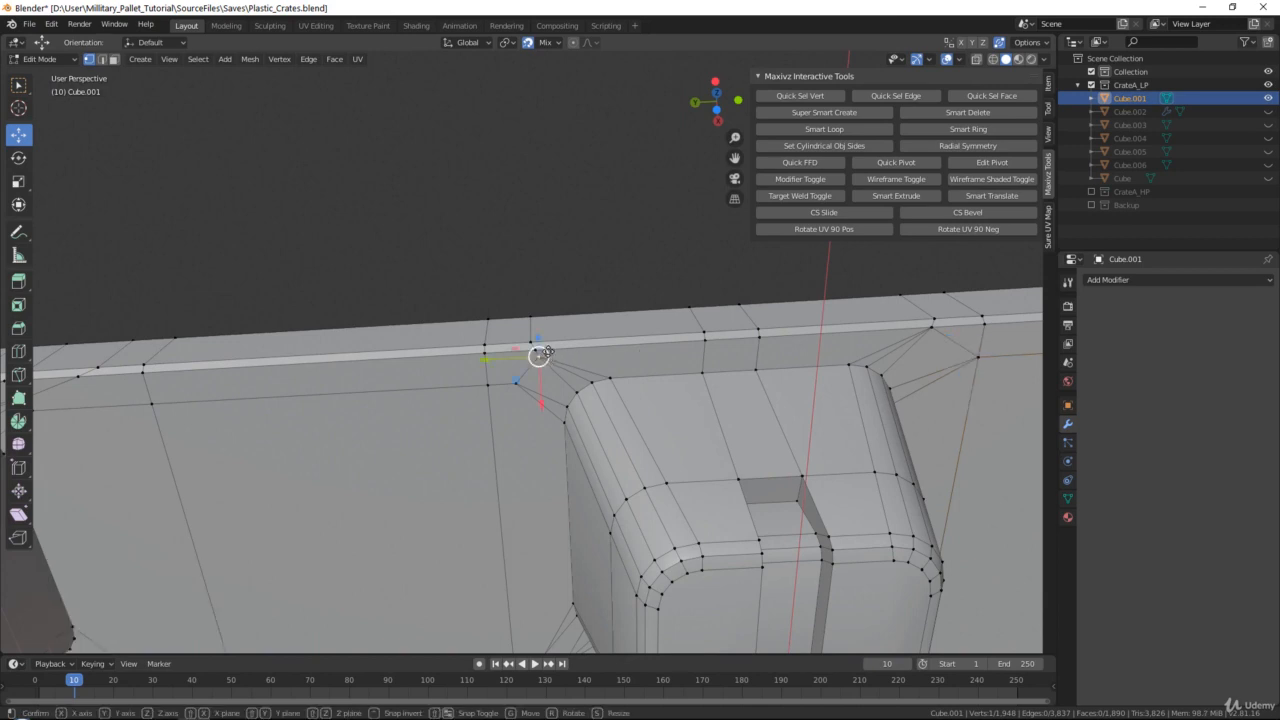
drag(537, 354, 479, 391)
key(ctrl+z)
click(515, 388)
middle_drag(479, 391, 781, 363)
Weld the two surface vertices beside the corner foot's rim-side corner into the adjacent rim vertex and edge-line intersection
shift+middle_drag(534, 367, 649, 354)
click(628, 342)
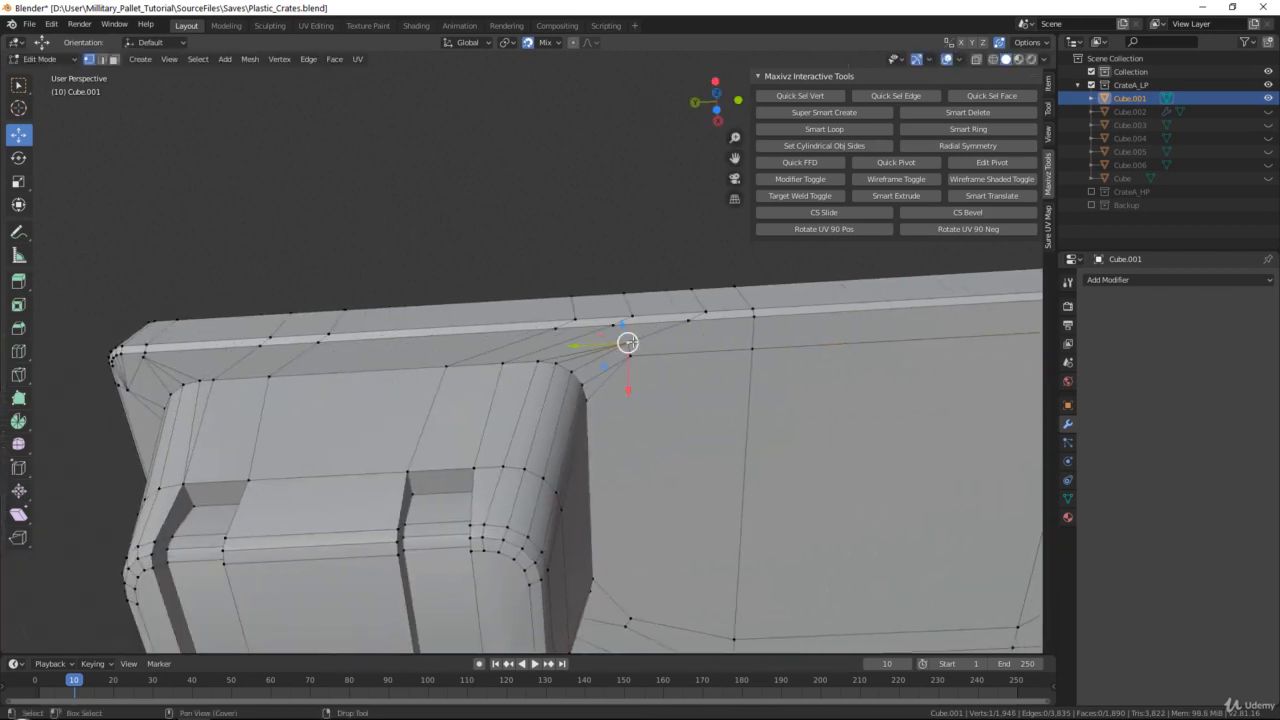
drag(628, 342, 687, 321)
click(629, 355)
drag(629, 355, 752, 349)
Weld the surface vertices around the corner foot's short-rim corner into the adjacent rim vertex and the edge-line intersection
middle_drag(752, 349, 803, 314)
click(818, 301)
drag(818, 301, 765, 364)
click(765, 365)
shift+middle_drag(797, 376, 607, 238)
drag(571, 237, 611, 294)
key(ctrl+z)
click(606, 244)
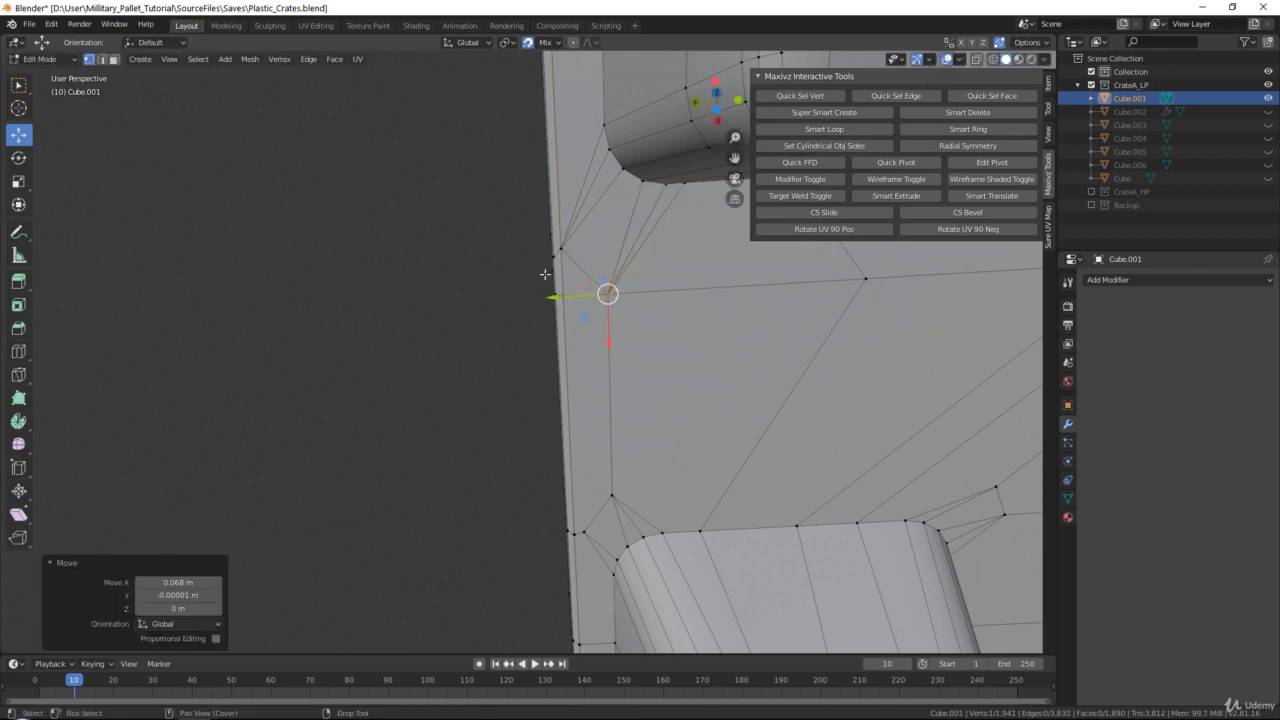
scroll(545, 300, down, 1)
scroll(569, 440, up, 3)
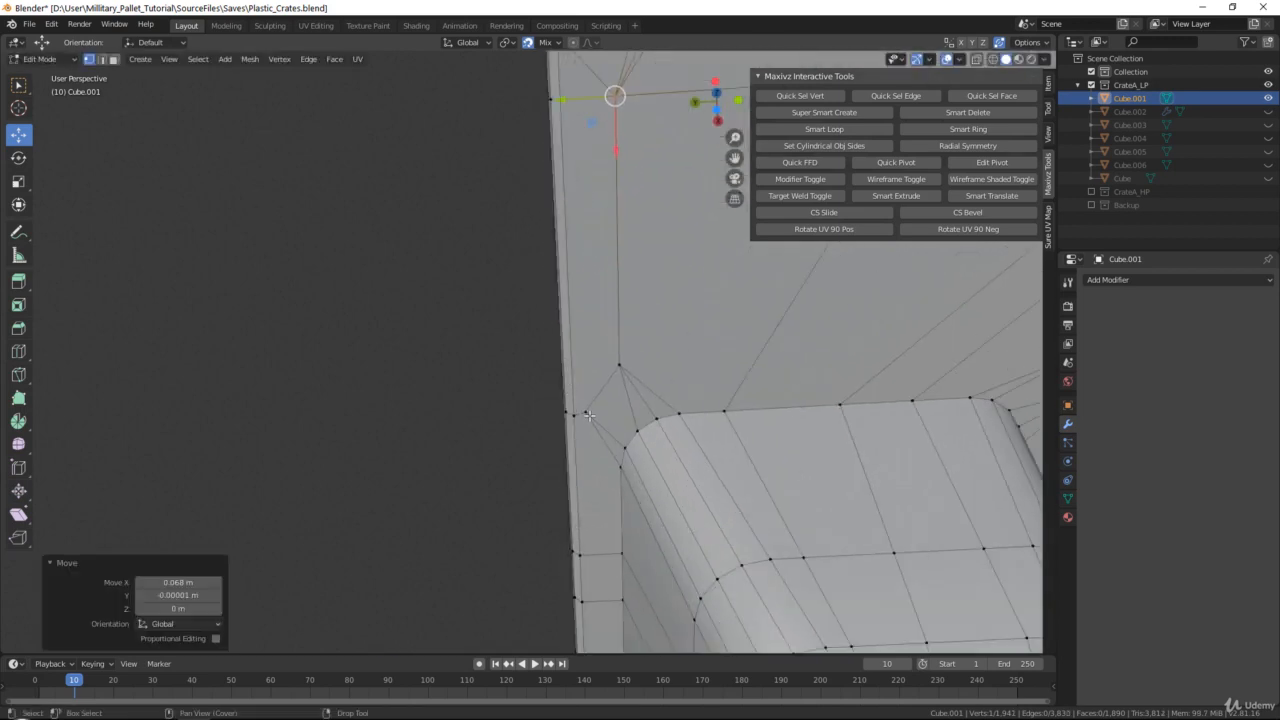
Weld the surface vertex beside the short side's middle foot's rim-side corner into the adjacent rim vertex
click(580, 412)
drag(580, 412, 569, 420)
scroll(600, 403, down, 2)
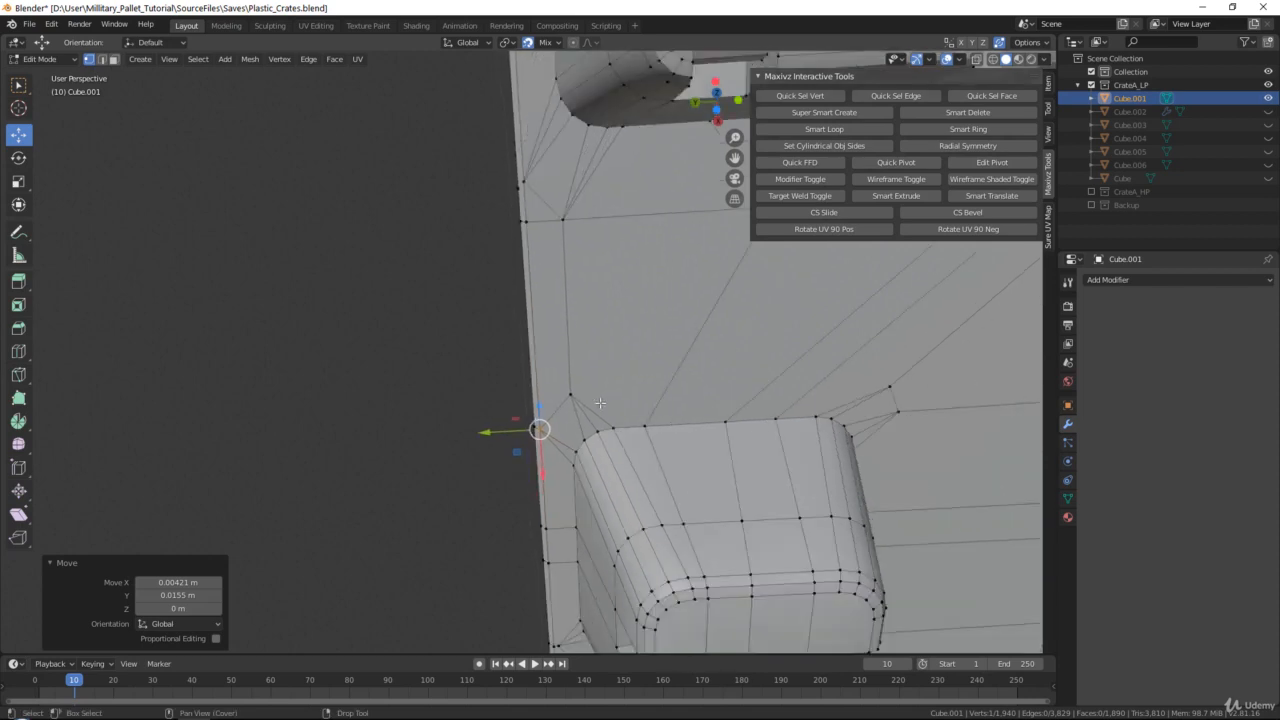
Weld the two surface vertices beside the same foot's inner corner into the edge-line vertex near the corner foot and the neighbouring grid intersection
middle_drag(600, 403, 489, 388)
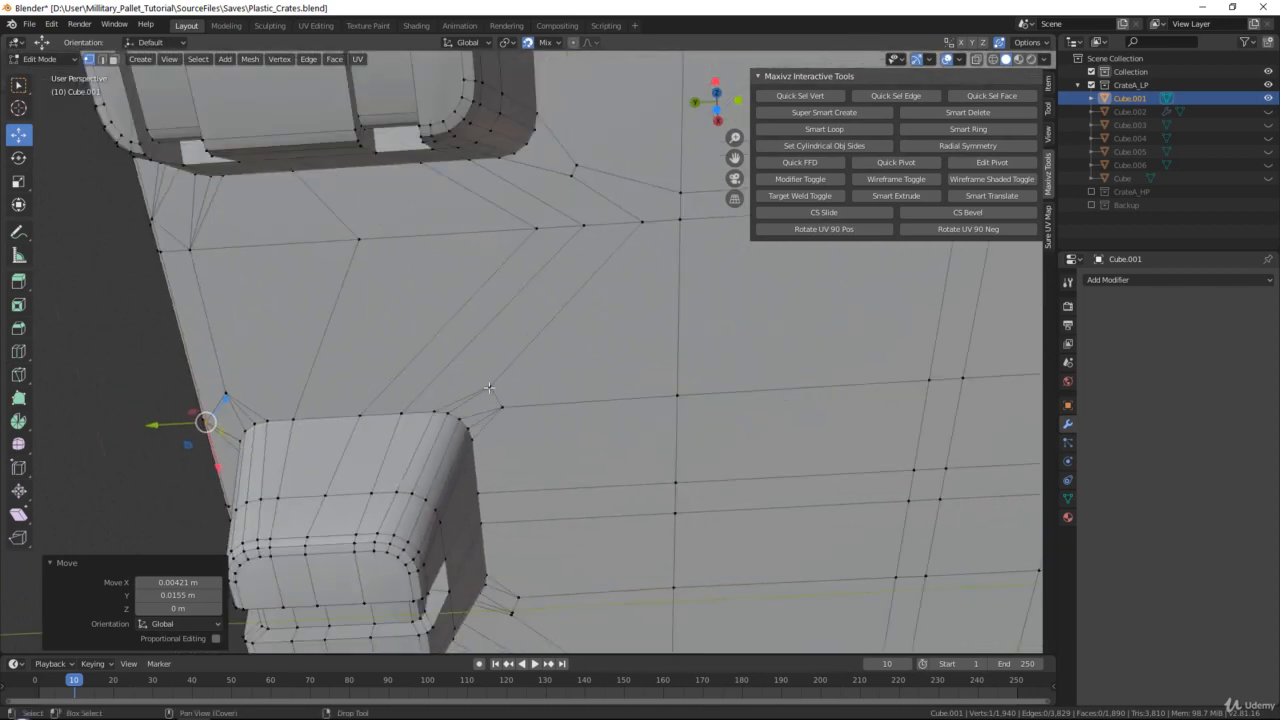
click(489, 388)
key(g)
click(640, 227)
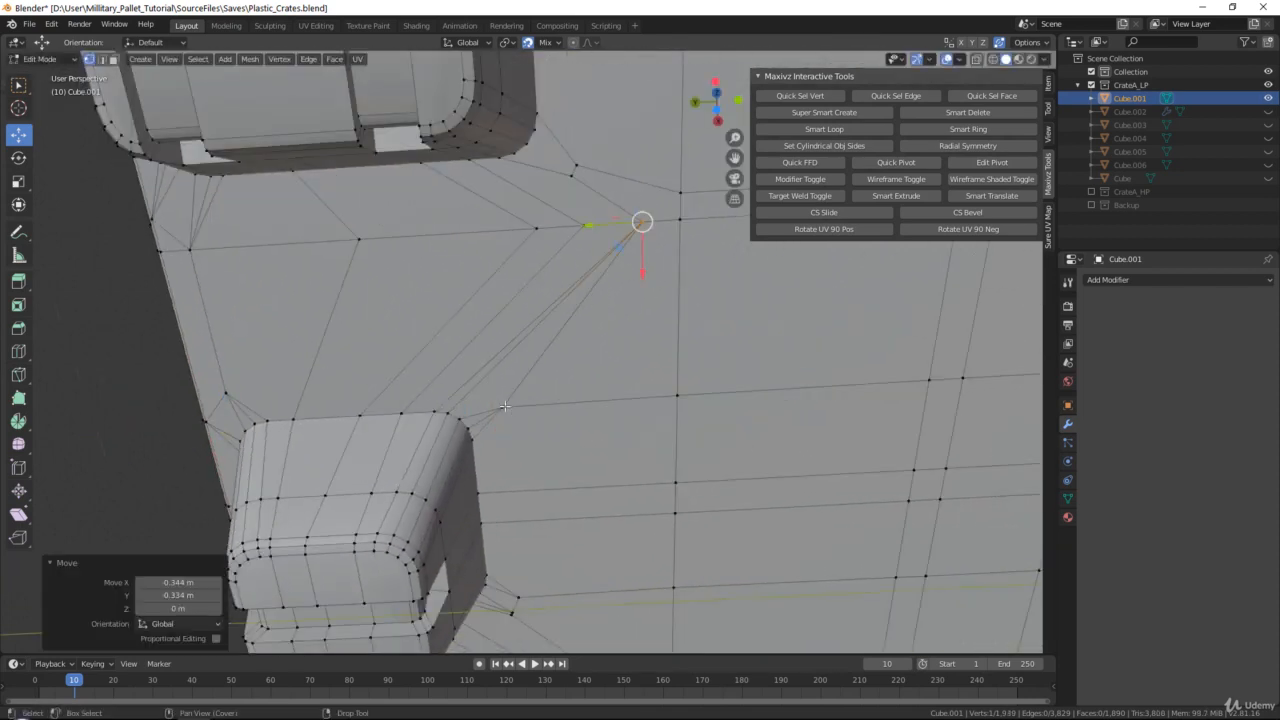
click(502, 407)
key(g)
click(687, 393)
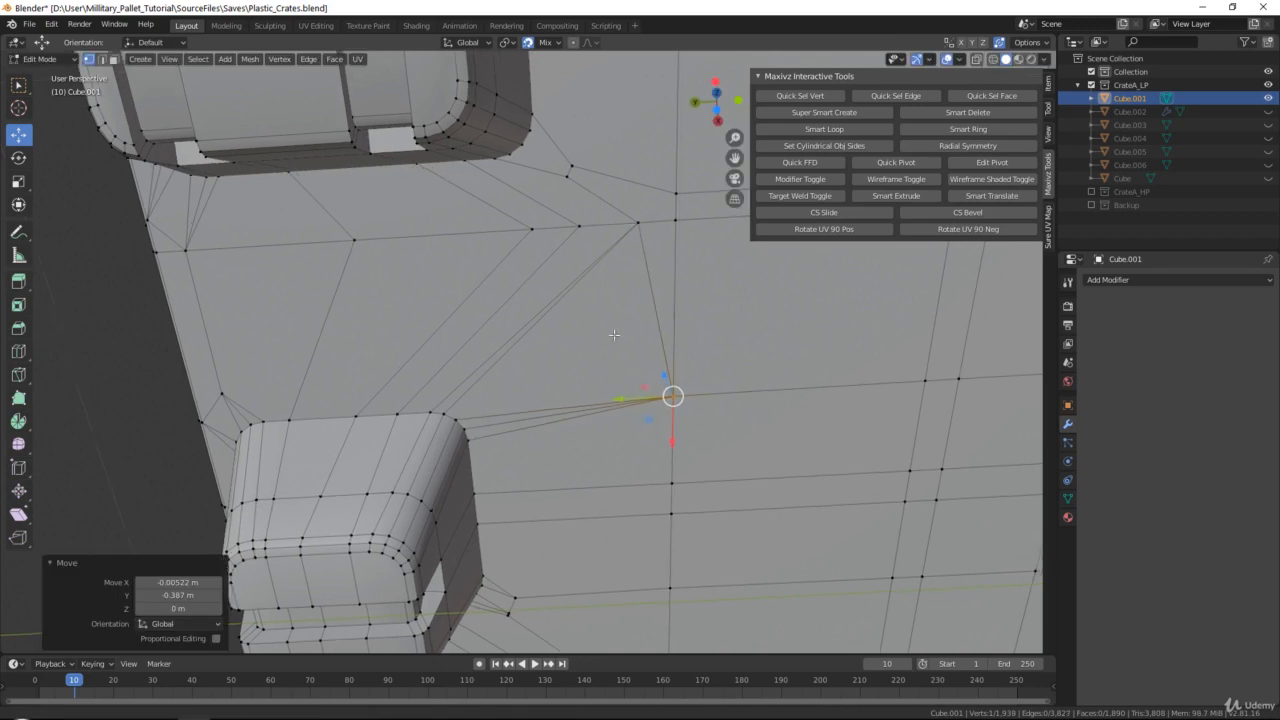
Merge at center the five vertices on the edge line between the corner foot and the short side's middle foot
middle_drag(687, 393, 374, 237)
drag(677, 280, 672, 275)
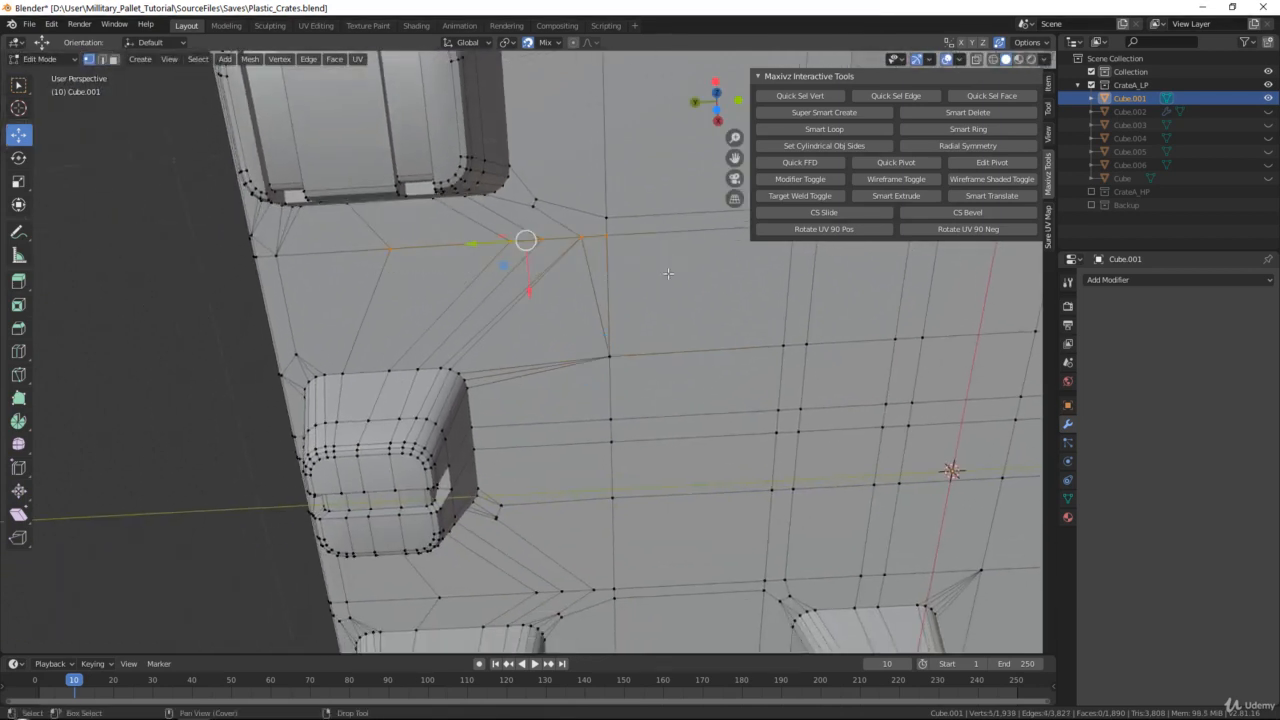
key(q)
click(670, 275)
shift+middle_drag(536, 190, 456, 270)
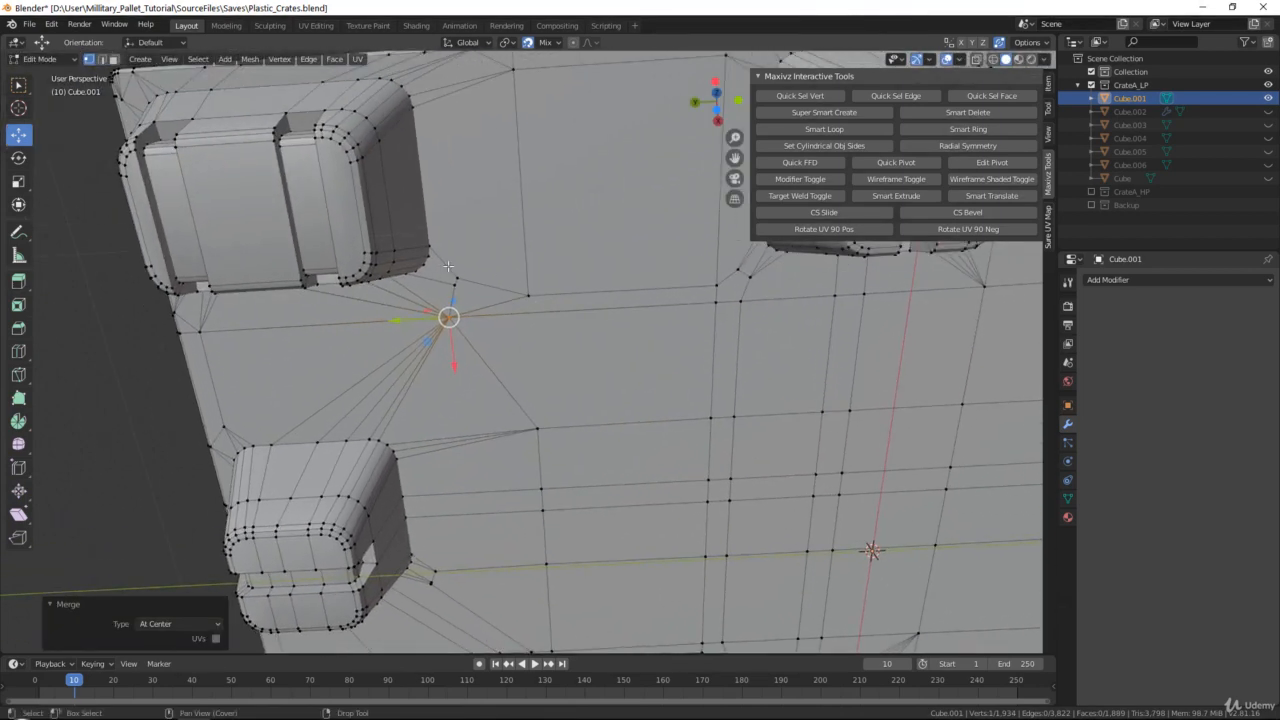
Merge at center the surface vertices clustered beside the corner foot's inner corner
drag(449, 267, 558, 297)
middle_drag(558, 297, 528, 259)
shift+middle_drag(649, 383, 454, 259)
shift+middle_drag(533, 397, 485, 348)
shift+middle_drag(466, 221, 466, 260)
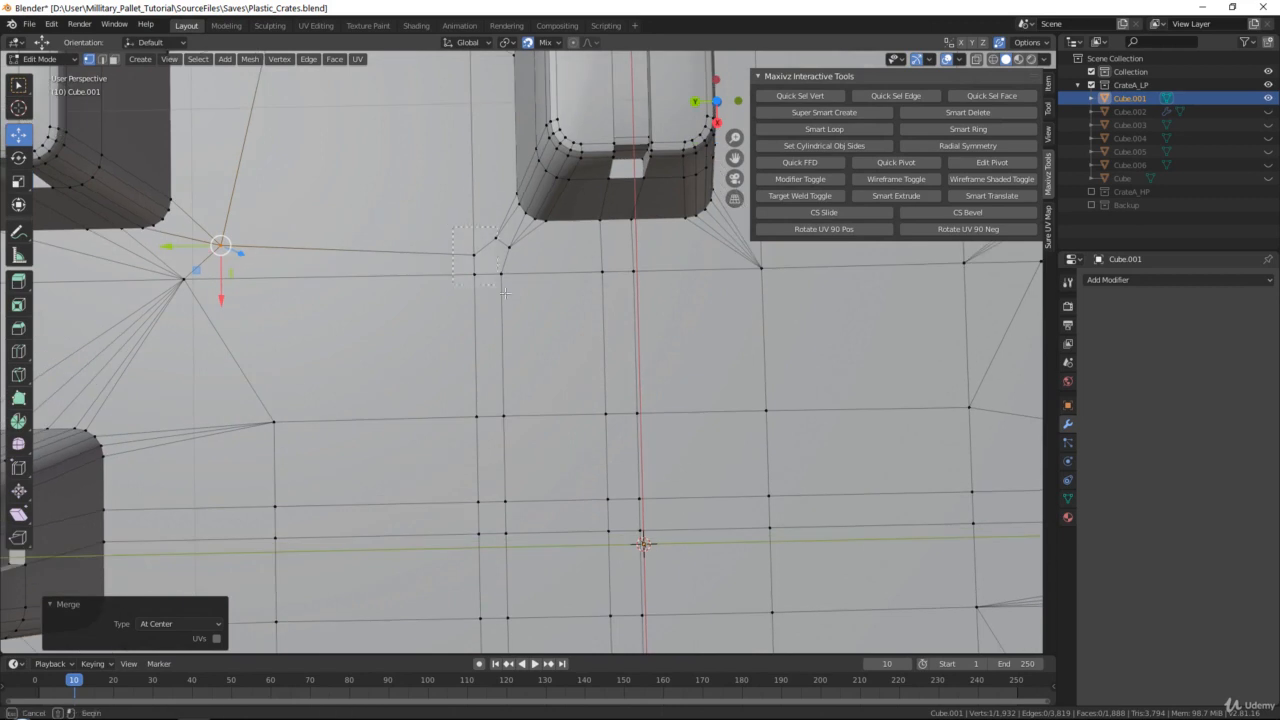
Merge at center the vertex cluster where the double edge line meets the corner of the long side's middle foot
drag(463, 229, 515, 298)
key(q)
click(516, 305)
shift+middle_drag(495, 306, 487, 203)
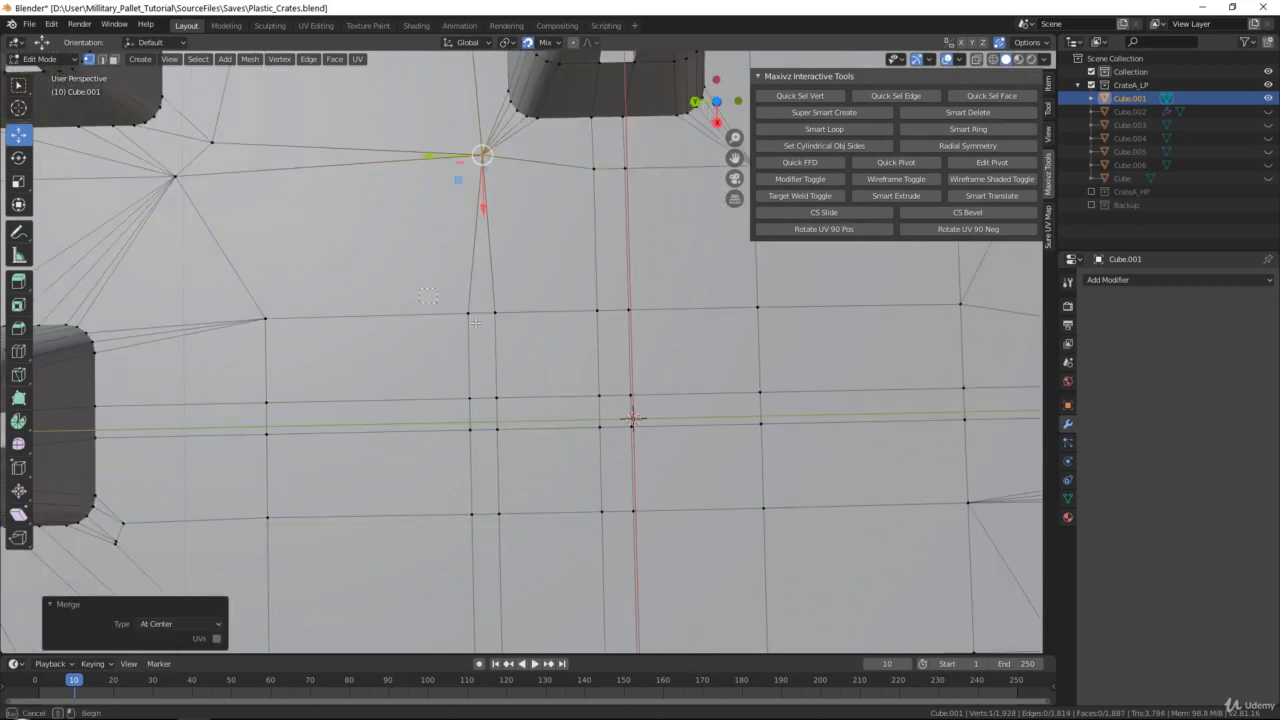
Merge at center each vertex pair along the double edge line running across the base toward the opposite long side's middle foot
drag(449, 290, 534, 354)
key(q)
click(534, 358)
drag(455, 379, 513, 415)
key(q)
click(514, 419)
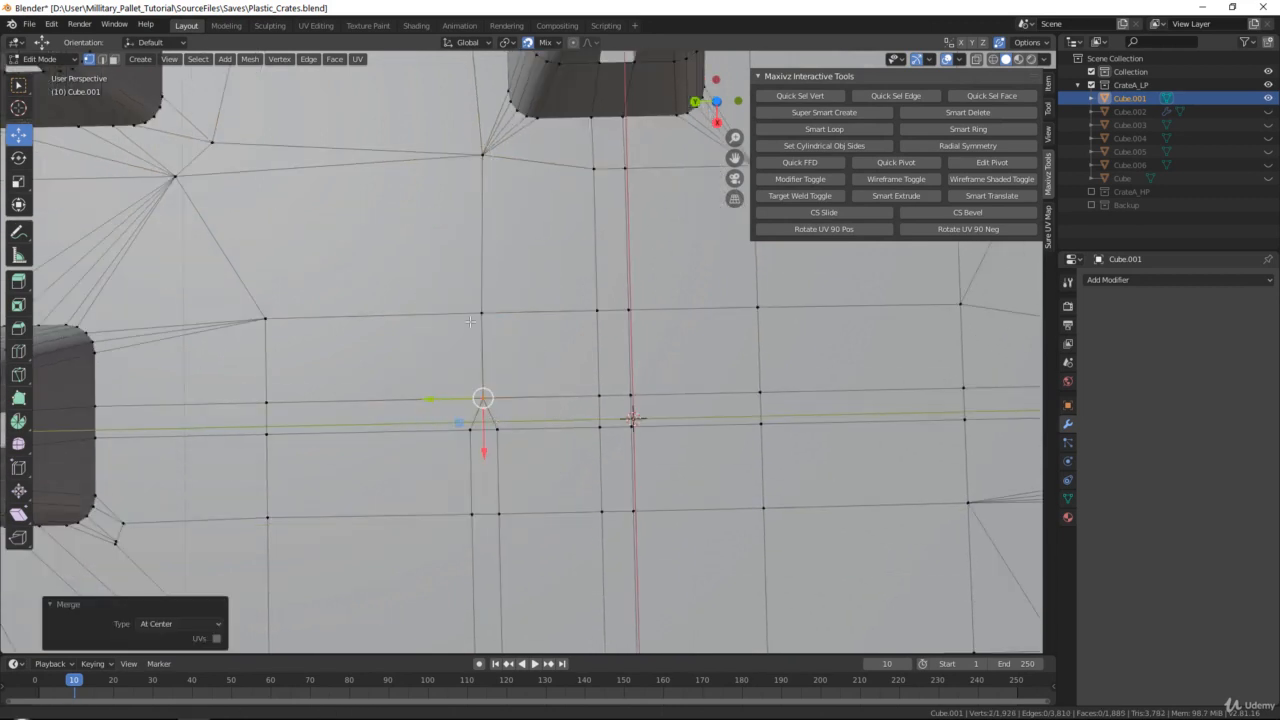
shift+middle_drag(512, 418, 495, 321)
drag(430, 310, 485, 355)
key(q)
click(485, 357)
drag(402, 378, 512, 437)
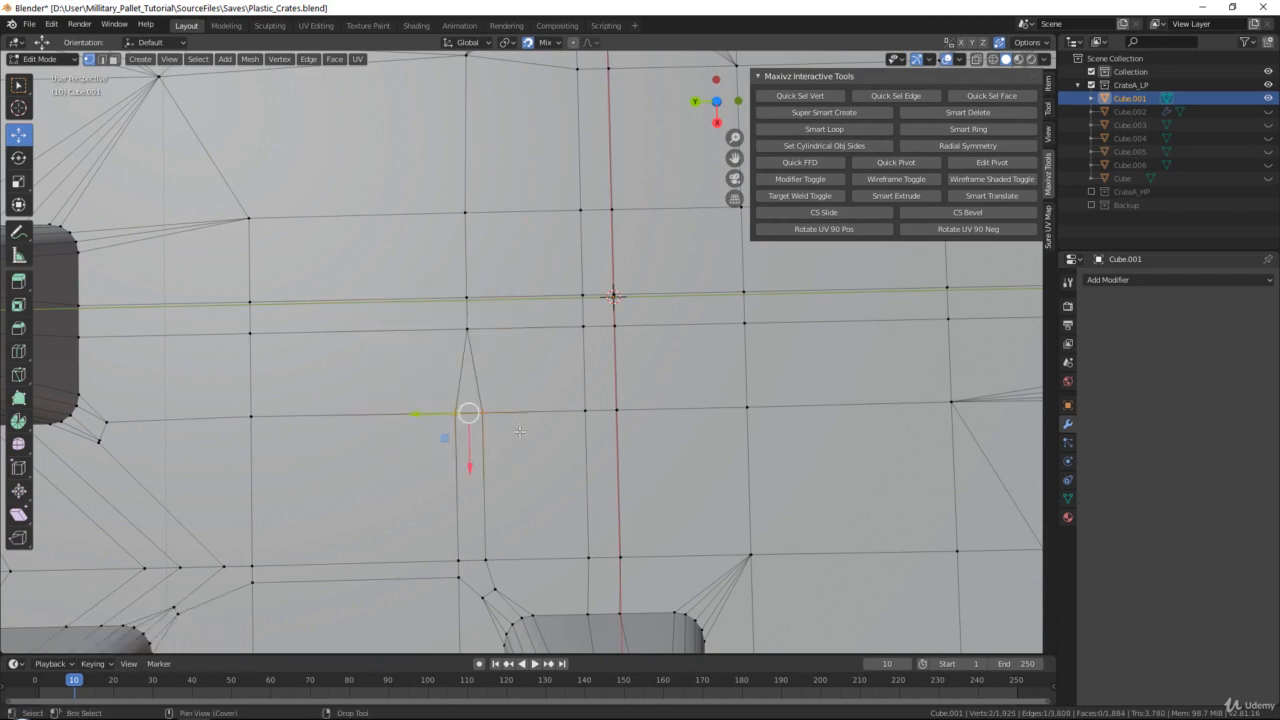
key(q)
click(514, 438)
Merge at center the vertex cluster beside the opposite middle foot's corner at the end of that edge line
shift+middle_drag(514, 438, 497, 270)
drag(410, 372, 488, 433)
key(q)
click(489, 435)
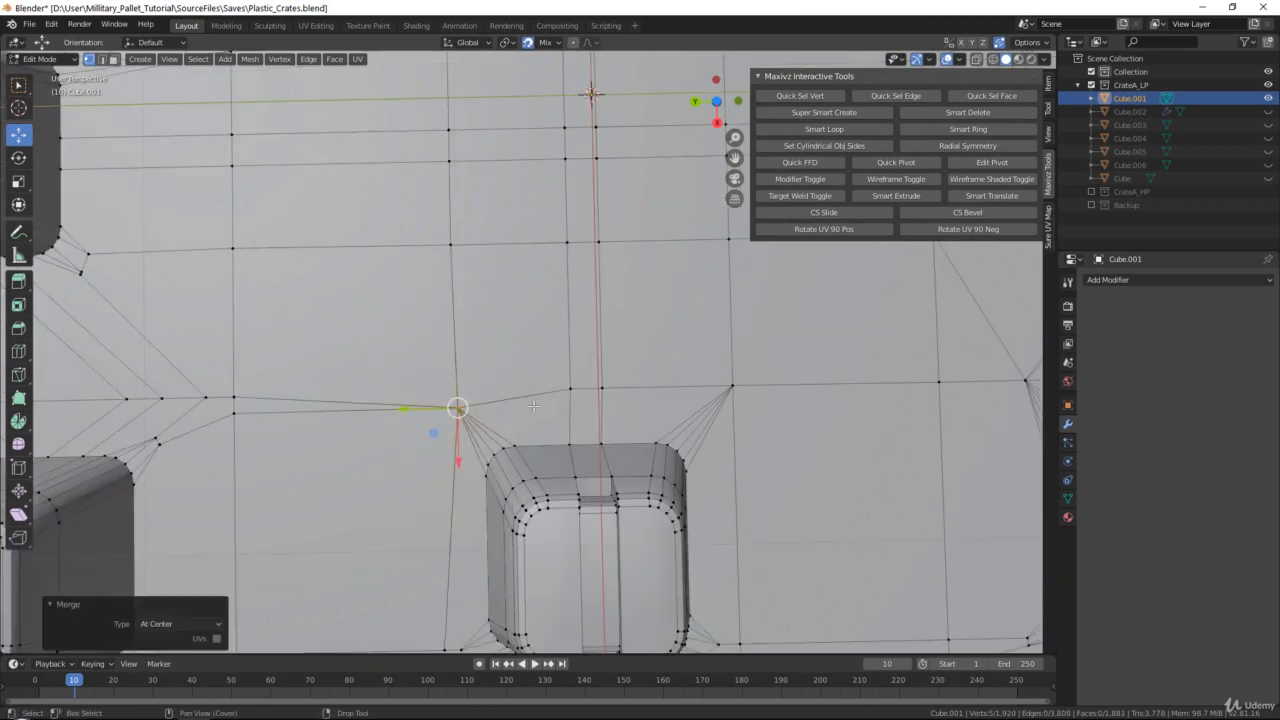
Merge at center the vertex pairs of the base's central double edge line, from the middle foot up past the base's center
shift+middle_drag(489, 435, 454, 402)
drag(460, 421, 461, 422)
key(q)
click(461, 422)
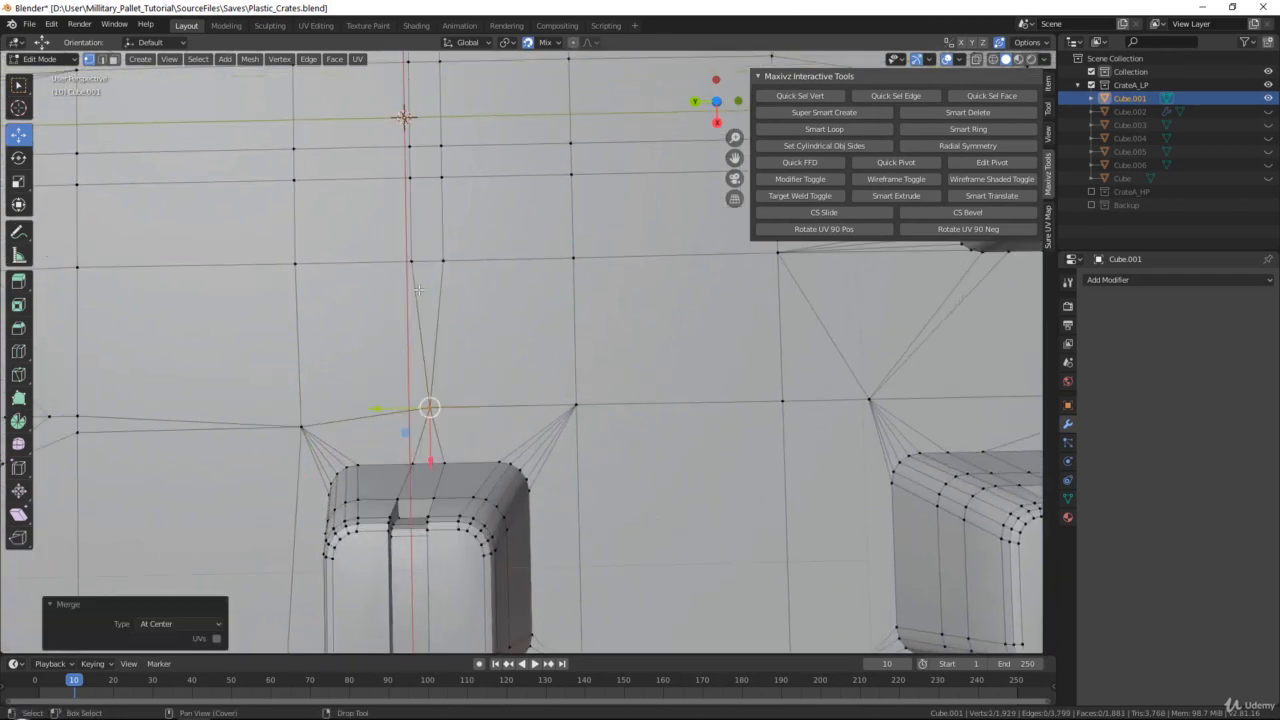
drag(476, 292, 477, 293)
key(q)
click(477, 293)
shift+middle_drag(477, 293, 524, 464)
drag(445, 332, 495, 329)
key(q)
click(496, 366)
key(q)
click(495, 329)
Merge at center the two remaining vertex pairs of the central double edge line up to the far middle foot
shift+middle_drag(495, 329, 509, 418)
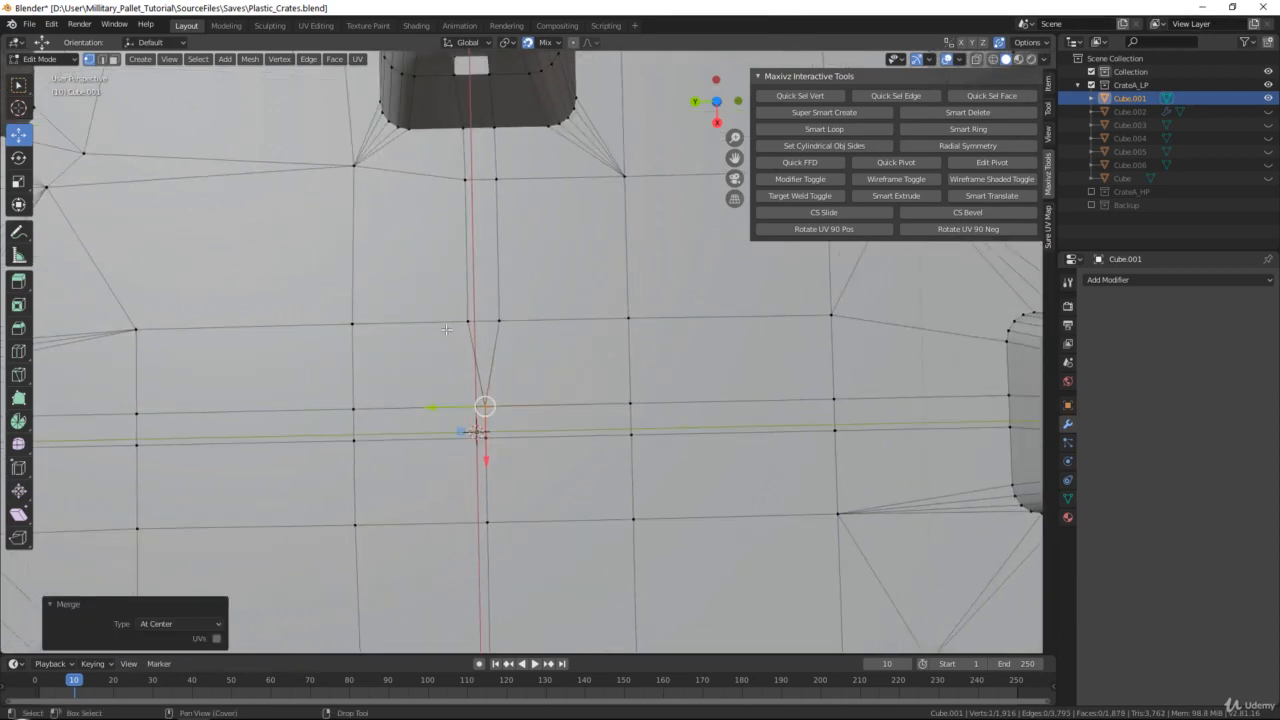
drag(445, 342, 508, 306)
key(q)
click(508, 306)
shift+middle_drag(508, 306, 530, 442)
drag(466, 340, 535, 298)
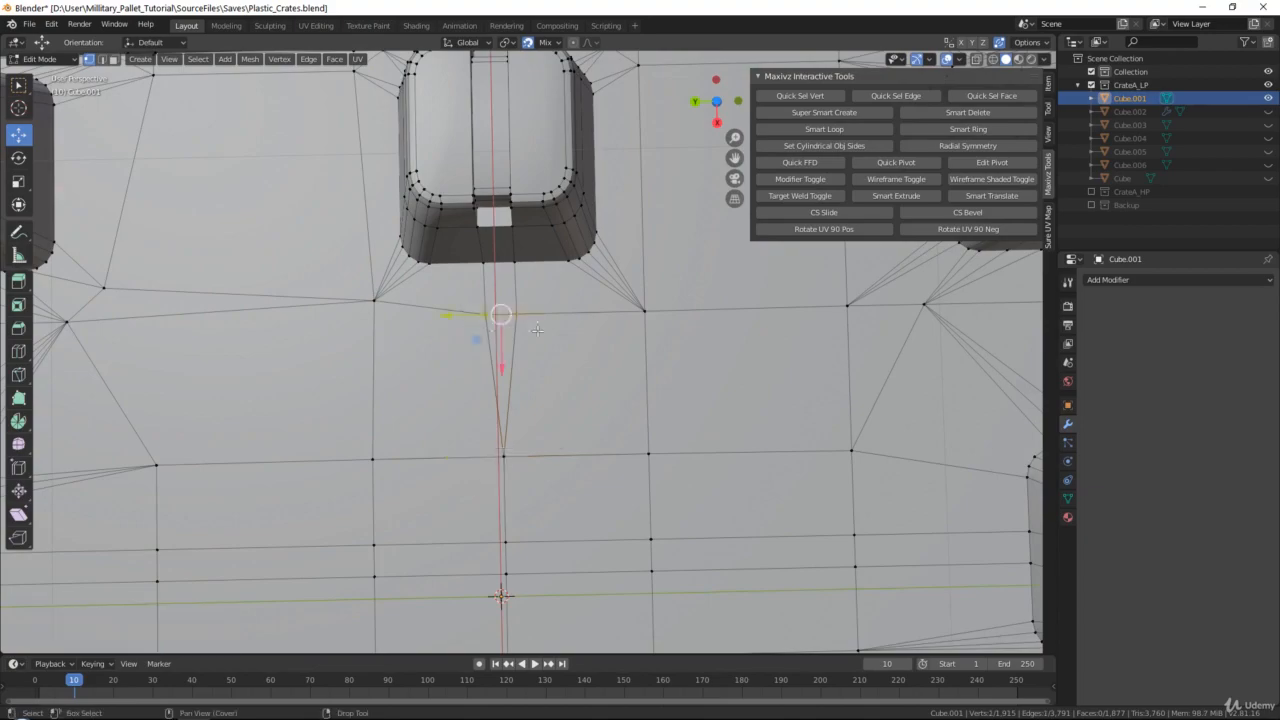
key(q)
click(535, 298)
Weld the surface vertices beside the middle foot's rim-side corner into the adjacent long-rim vertex and edge-line intersection
scroll(535, 300, down, 4)
middle_drag(537, 310, 541, 274)
shift+middle_drag(770, 390, 632, 178)
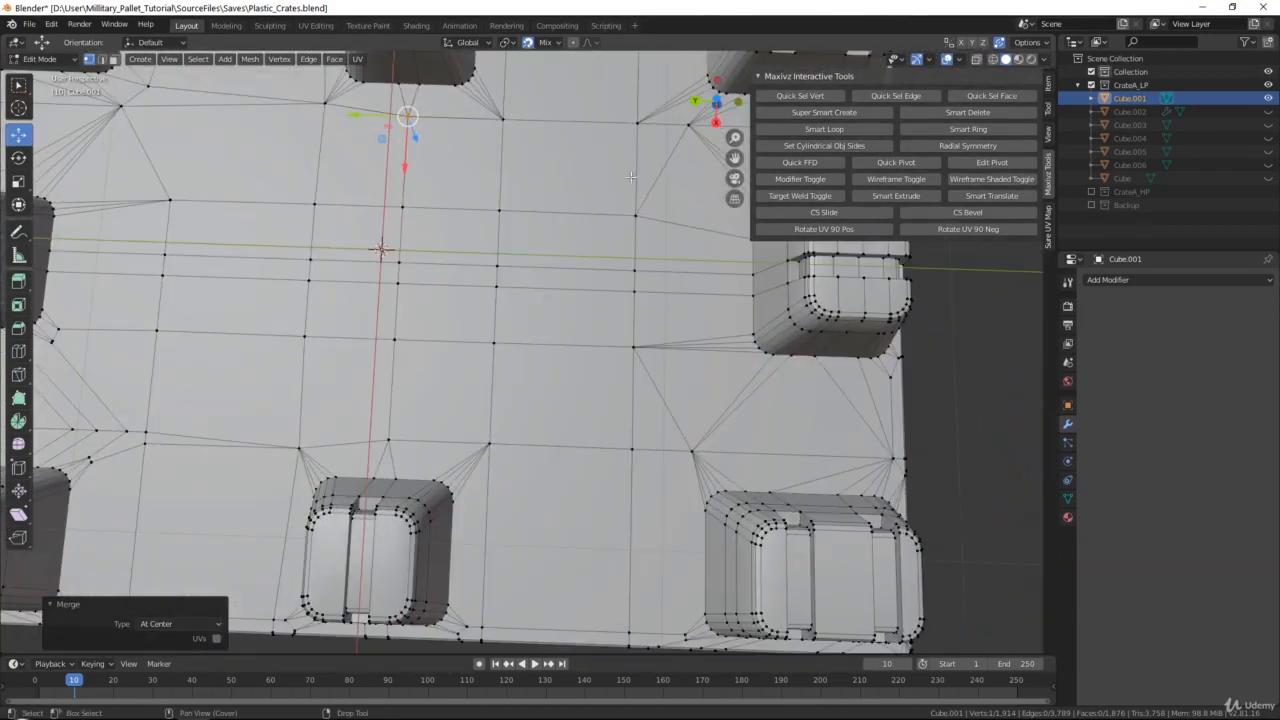
shift+middle_drag(639, 423, 739, 195)
scroll(677, 326, up, 3)
shift+middle_drag(591, 425, 590, 360)
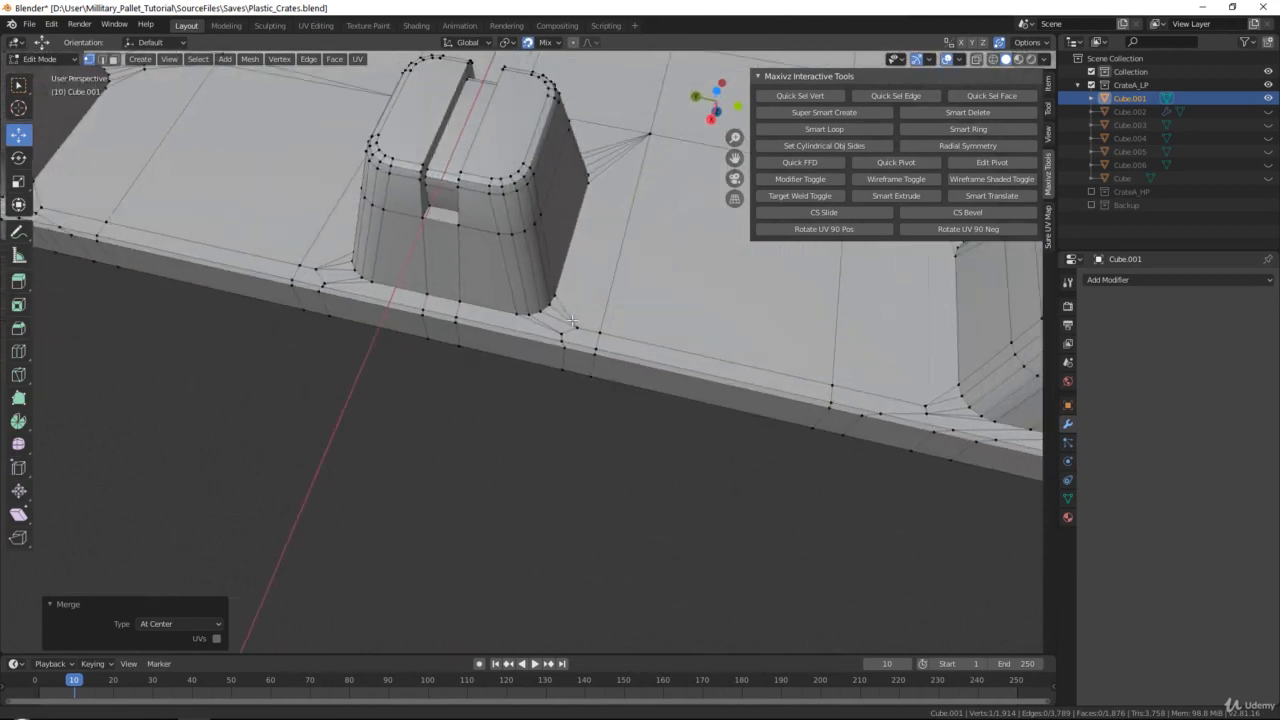
scroll(575, 358, up, 5)
click(609, 312)
drag(609, 312, 706, 309)
click(638, 298)
Weld the two surface vertices beside the neighbouring corner foot's rim-side corner into the rim vertex and the edge-line intersection
scroll(706, 309, down, 2)
shift+middle_drag(704, 310, 81, 193)
click(545, 317)
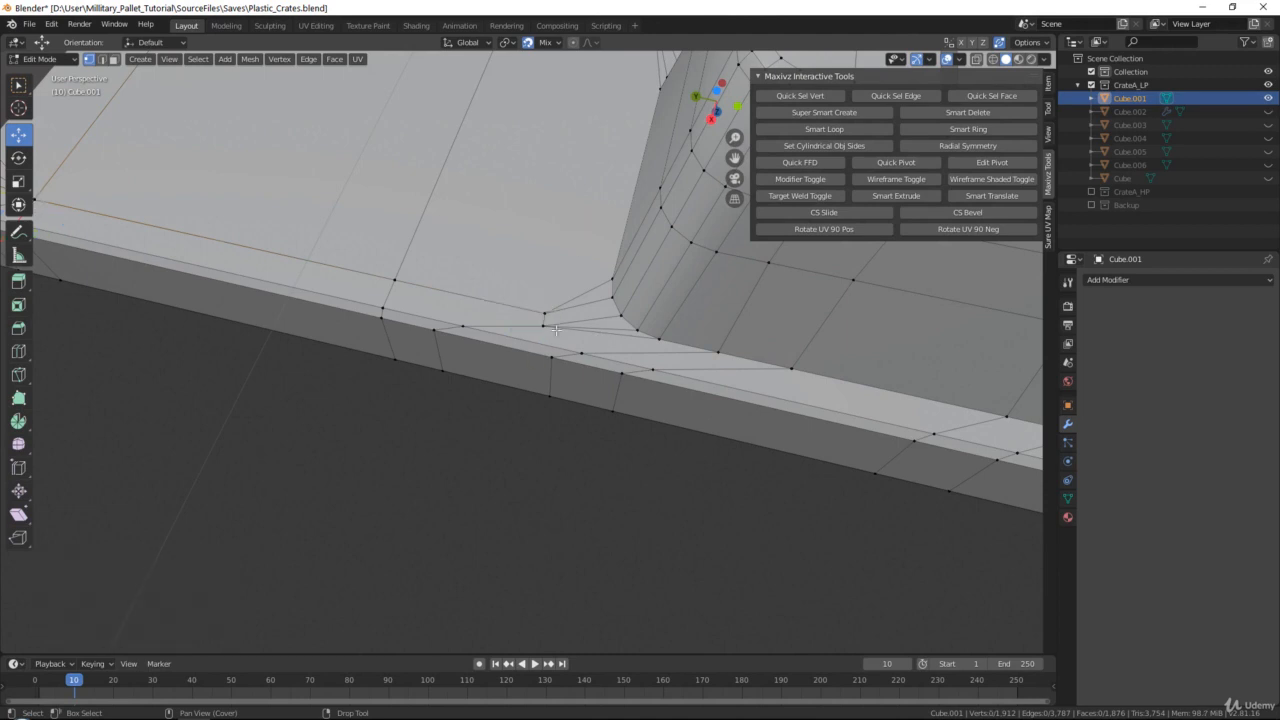
drag(542, 324, 462, 326)
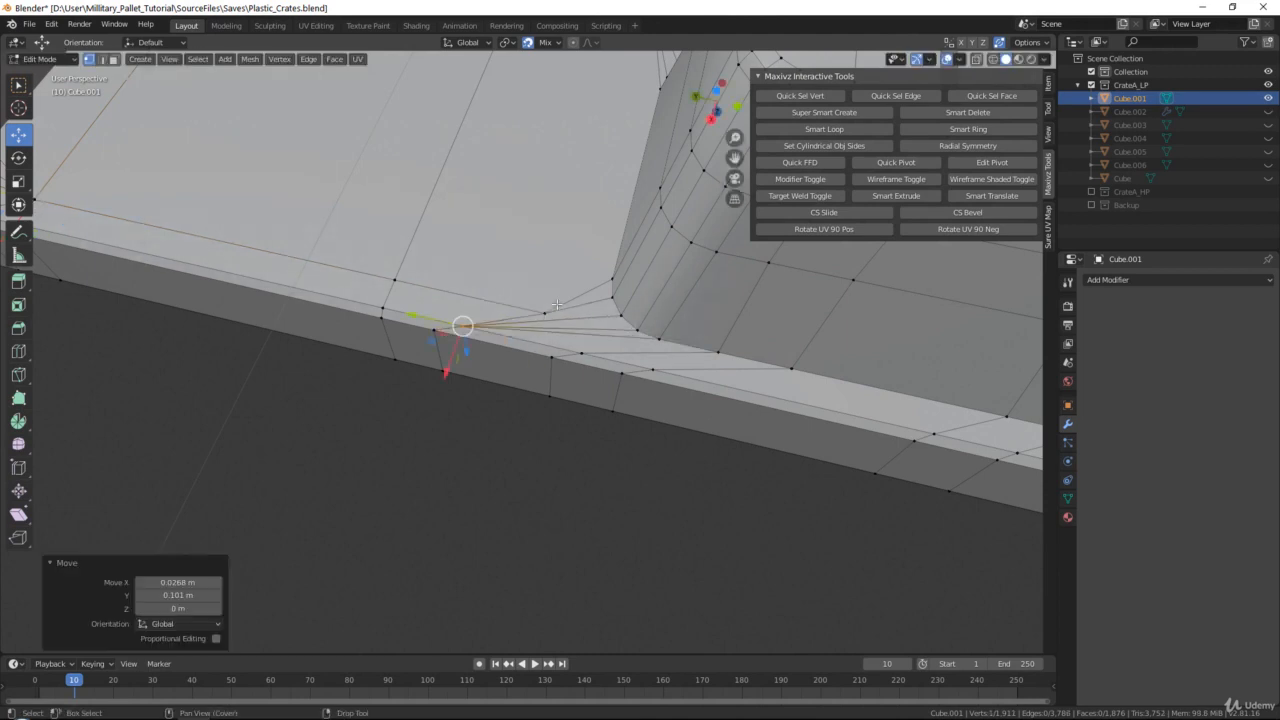
click(542, 315)
drag(543, 314, 398, 282)
Try to merge at center the paired rim vertices below the corner foot on the long side
shift+middle_drag(676, 341, 464, 340)
middle_drag(457, 393, 495, 398)
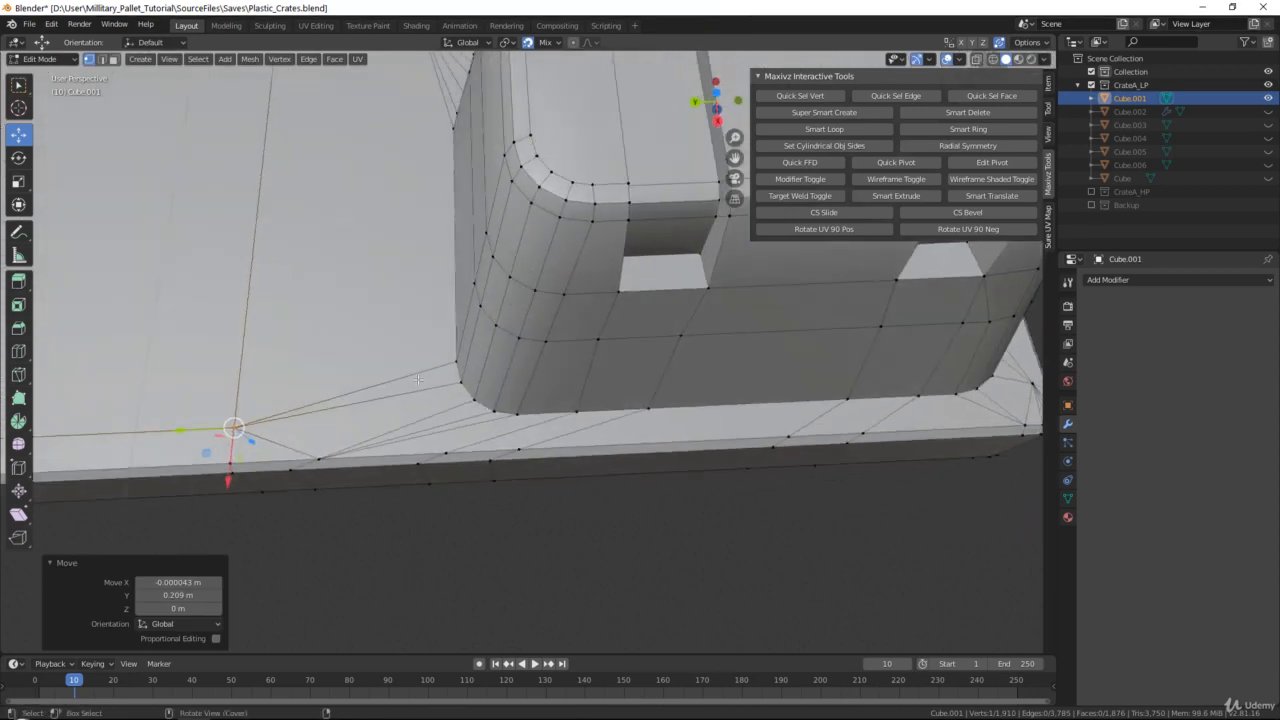
shift+middle_drag(347, 440, 353, 334)
drag(517, 352, 517, 357)
key(m)
click(518, 352)
key(m)
click(515, 355)
drag(465, 403, 541, 420)
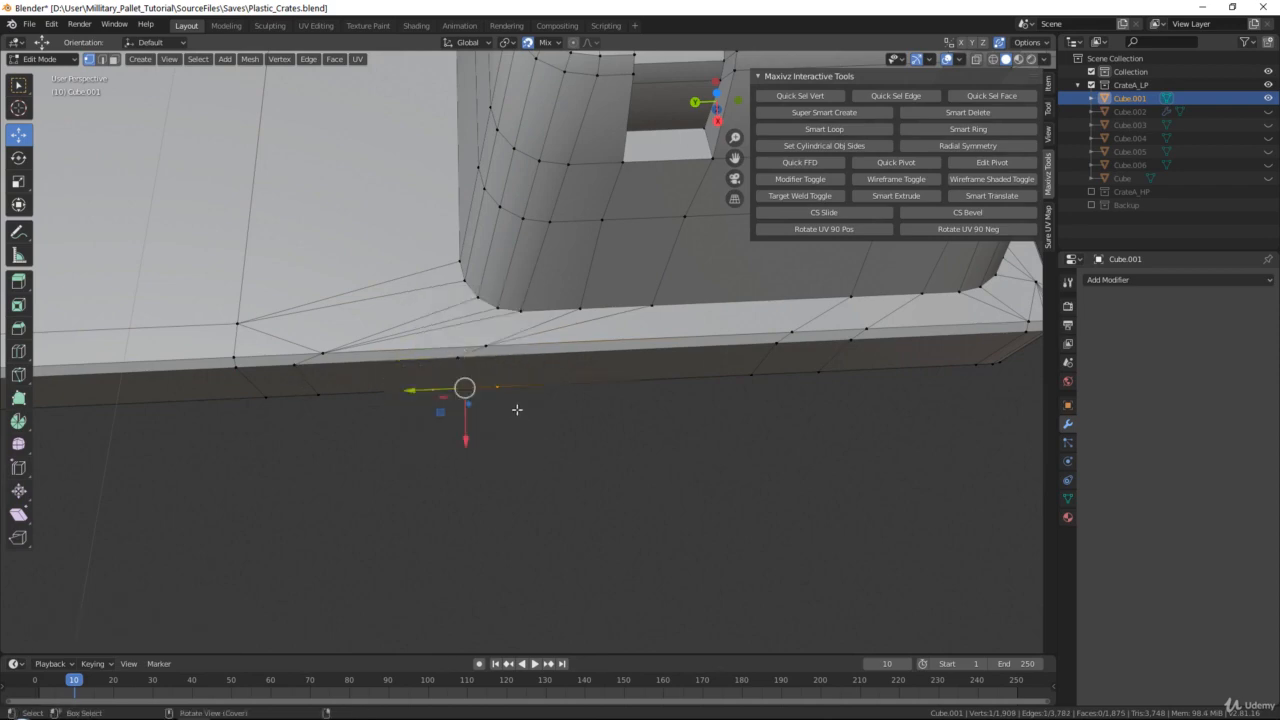
mouse_move(517, 409)
middle_down()
mouse_move(558, 255)
mouse_move(538, 225)
mouse_move(501, 233)
mouse_move(513, 412)
middle_up()
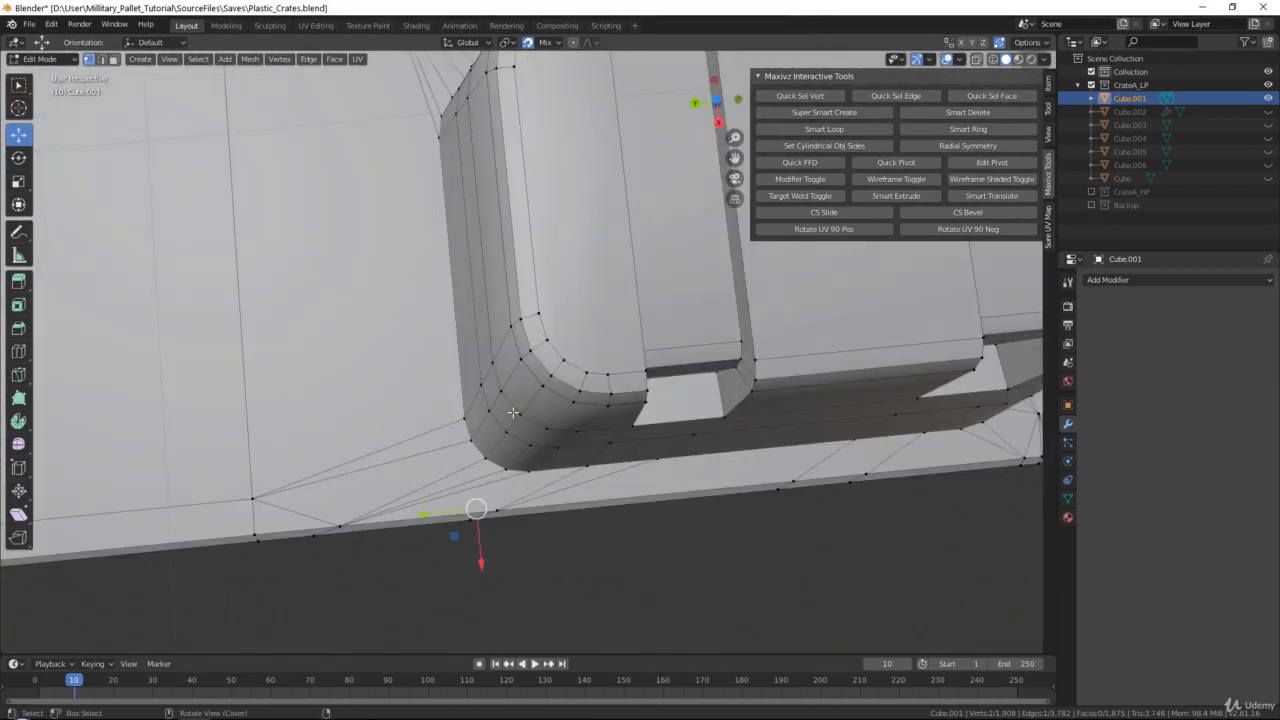
ctrl+middle_drag(357, 433, 357, 520)
shift+middle_drag(300, 440, 470, 365)
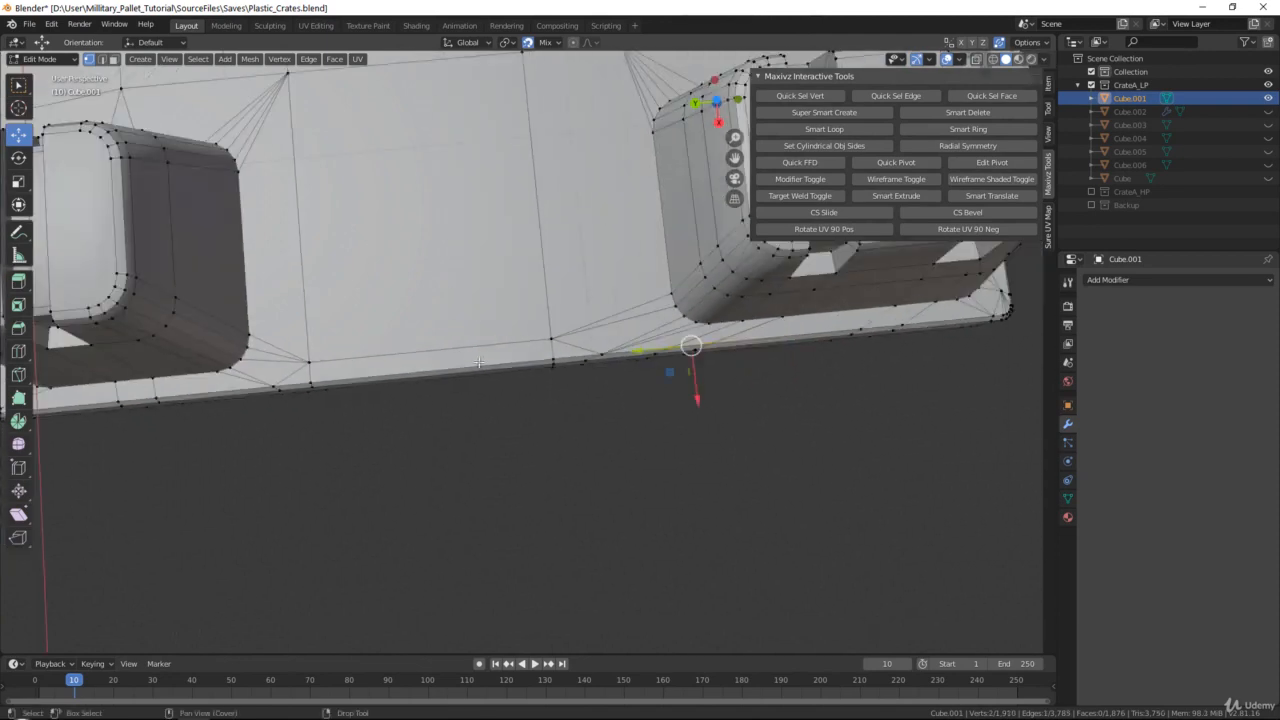
Weld the surface vertices beside the middle foot's other rim-side corner into the nearby rim vertex and edge-line vertex
middle_drag(350, 400, 610, 322)
ctrl+middle_drag(240, 340, 230, 296)
shift+middle_drag(230, 296, 556, 358)
scroll(556, 358, up, 1)
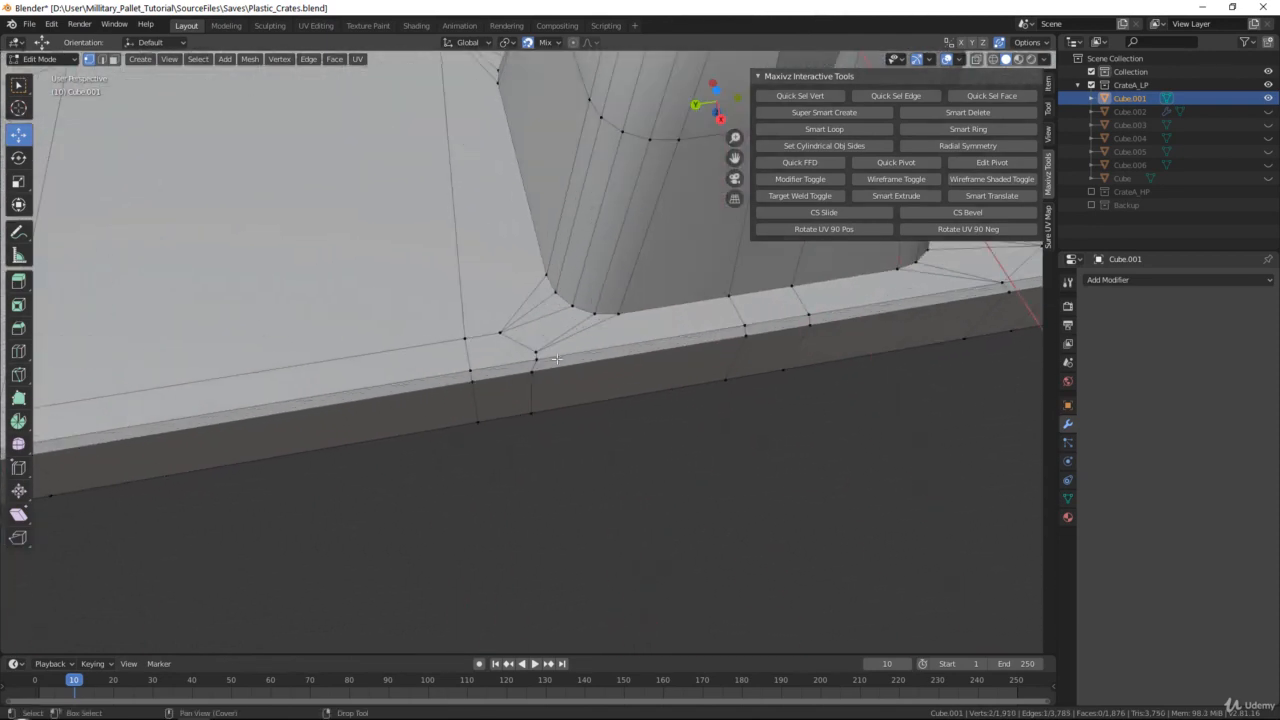
click(540, 351)
drag(539, 352, 457, 338)
click(499, 332)
Weld the surface vertices beside the other corner foot's two corners along the long rim into the adjacent edge-line and rim vertices
shift+middle_drag(457, 338, 940, 320)
scroll(792, 347, down, 2)
scroll(337, 385, up, 2)
shift+middle_drag(337, 385, 523, 358)
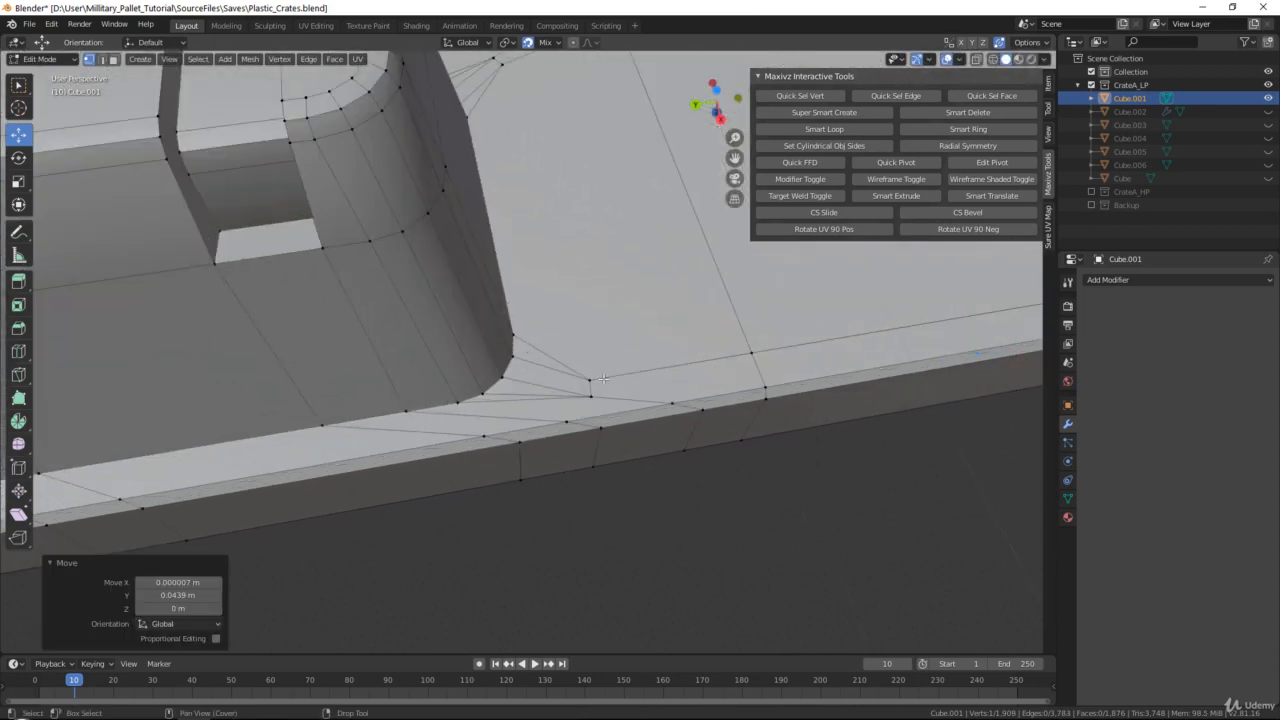
click(590, 380)
drag(590, 380, 751, 354)
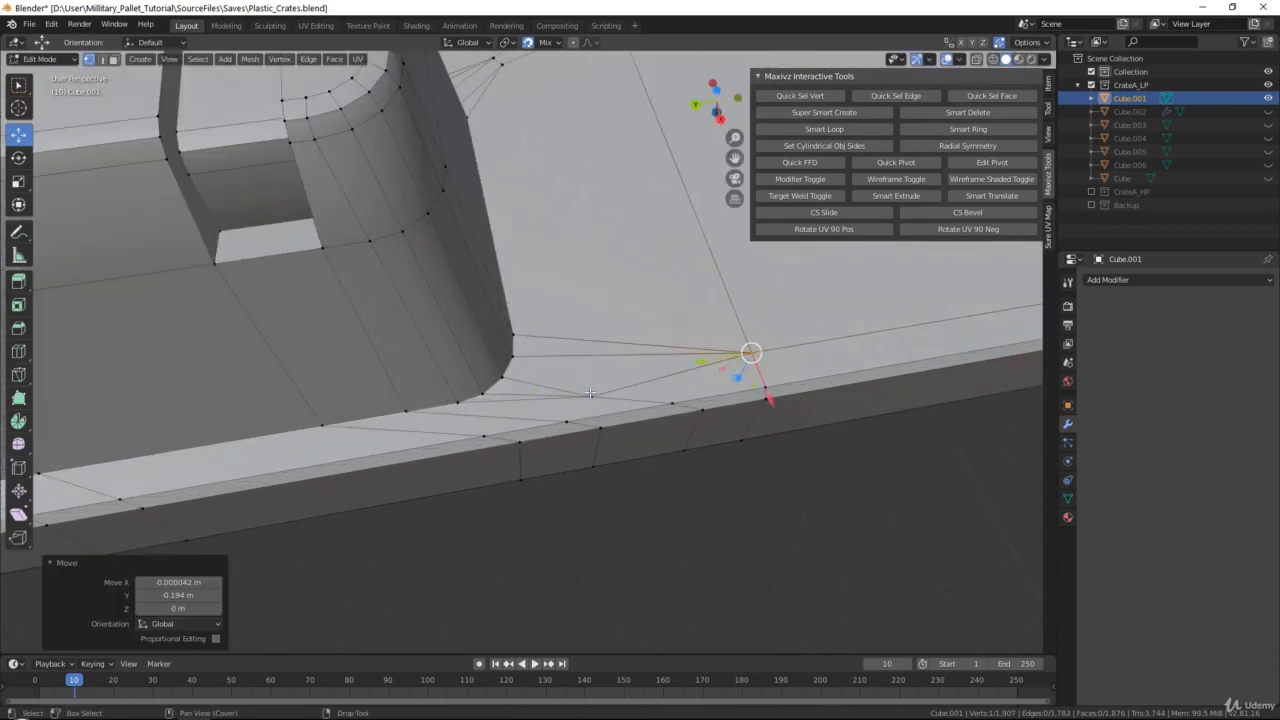
click(591, 396)
drag(591, 396, 664, 405)
middle_drag(664, 405, 585, 405)
drag(561, 393, 561, 403)
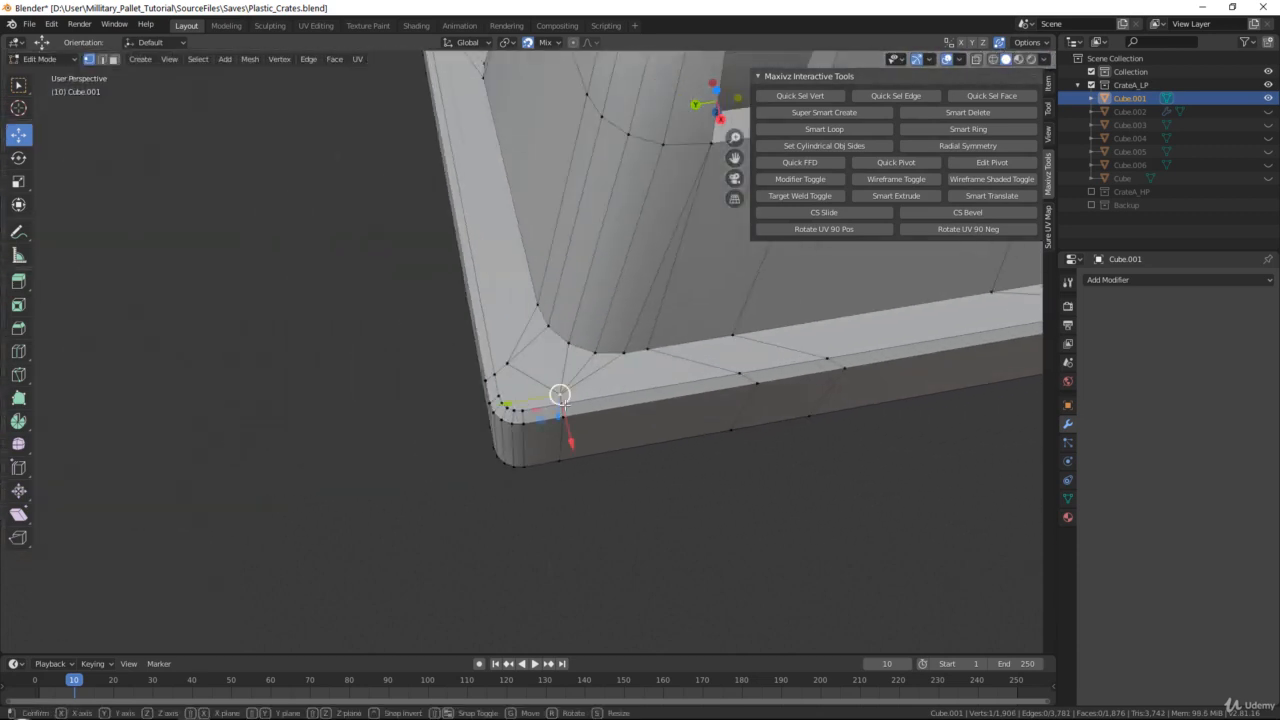
Try welding the crate-corner surface vertex into the short-rim vertex and knife-cutting from the long-rim vertex to the rounded corner's vertices
drag(506, 365, 496, 374)
scroll(498, 376, up, 6)
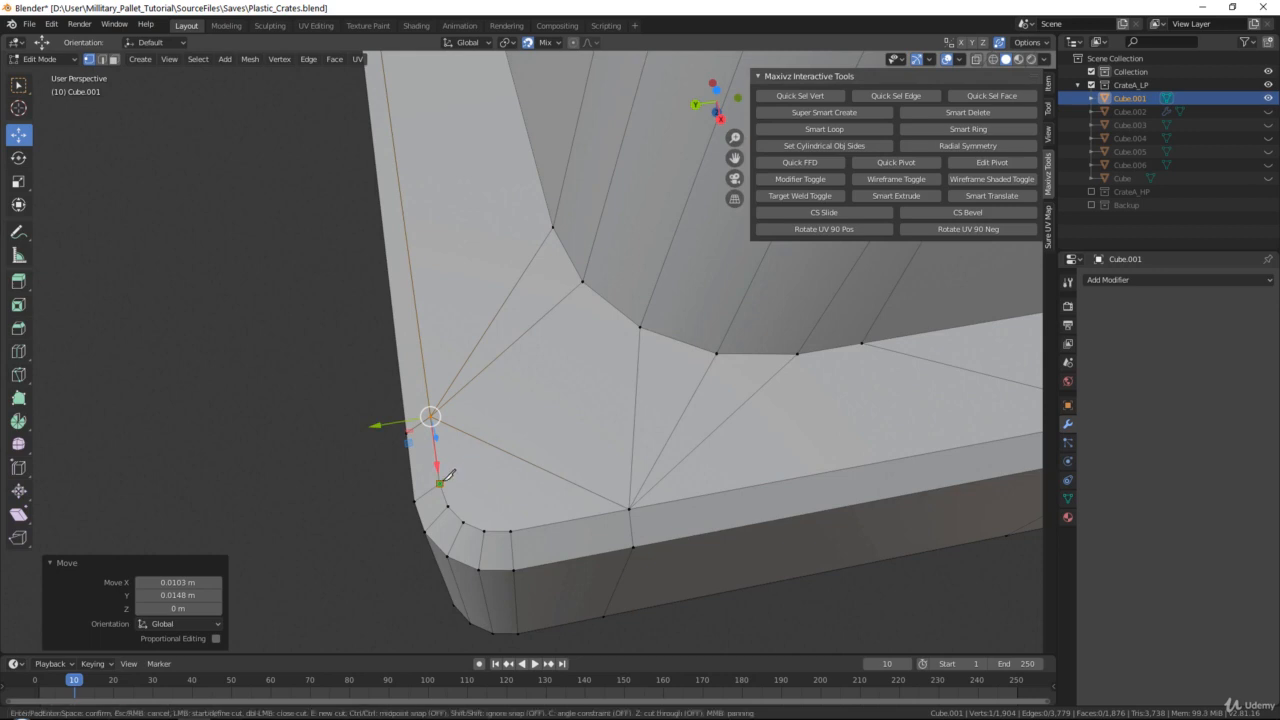
key(Escape)
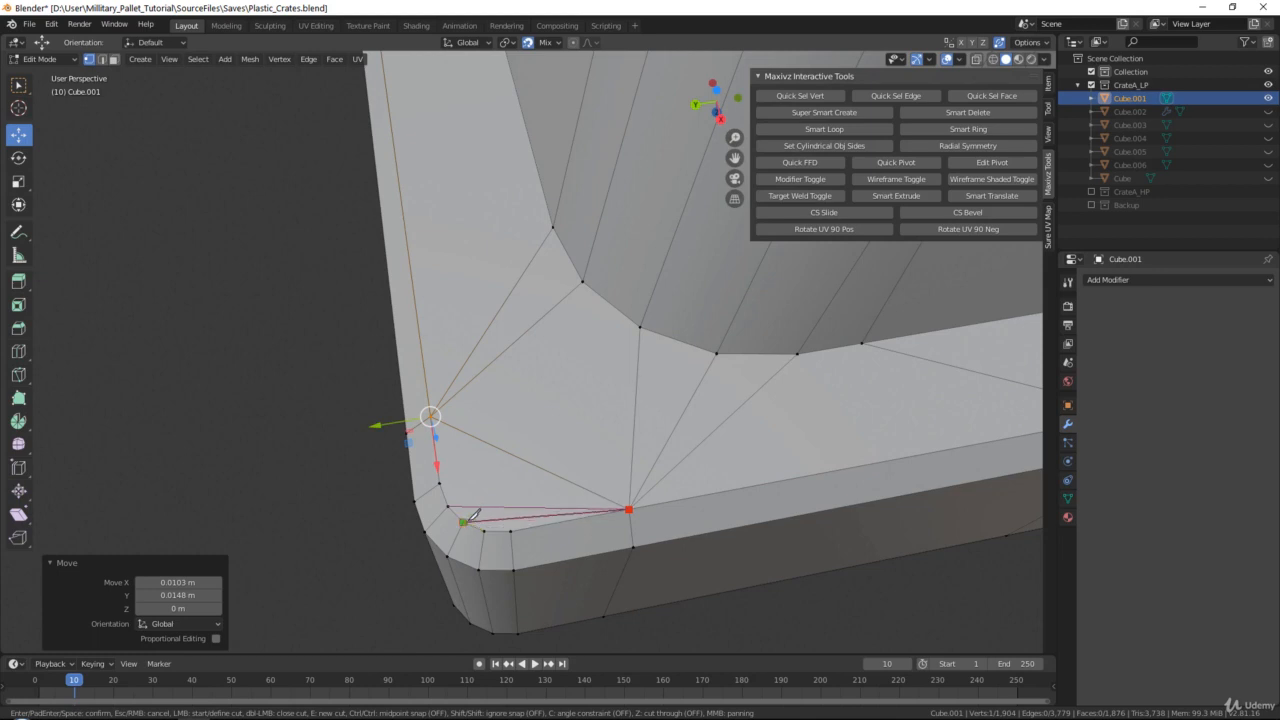
key(Return)
key(k)
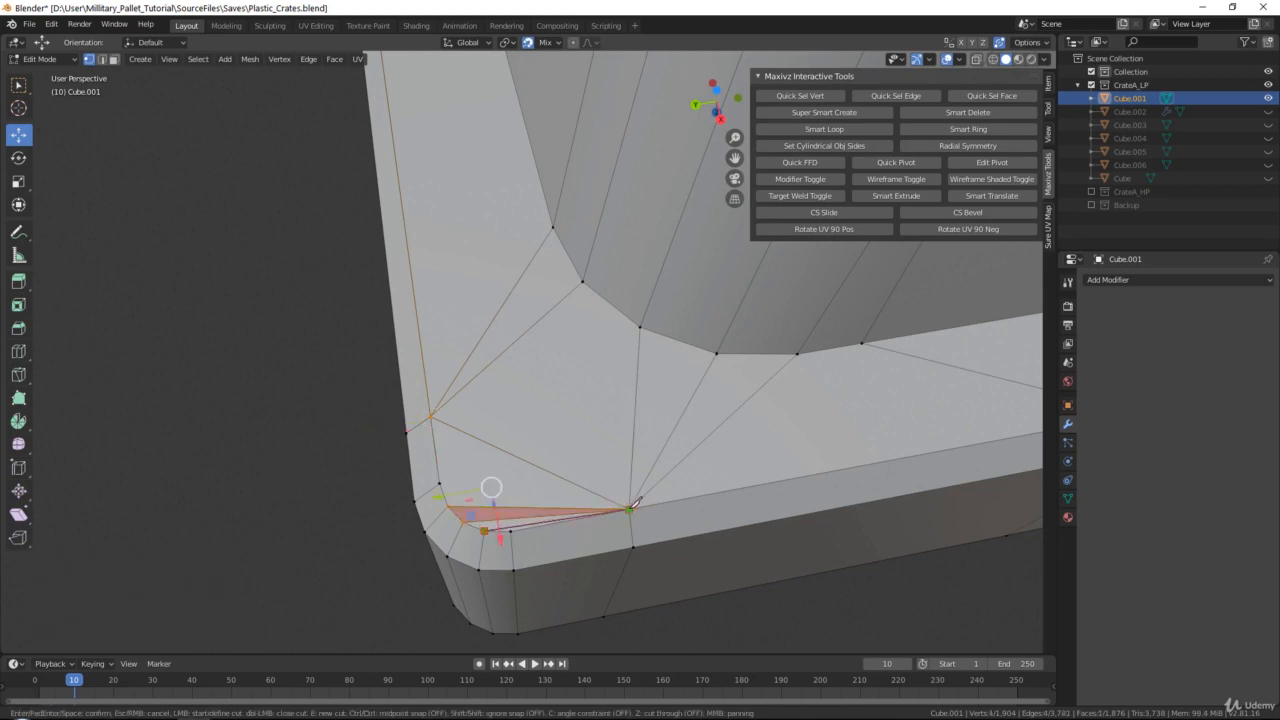
click(636, 501)
key(Return)
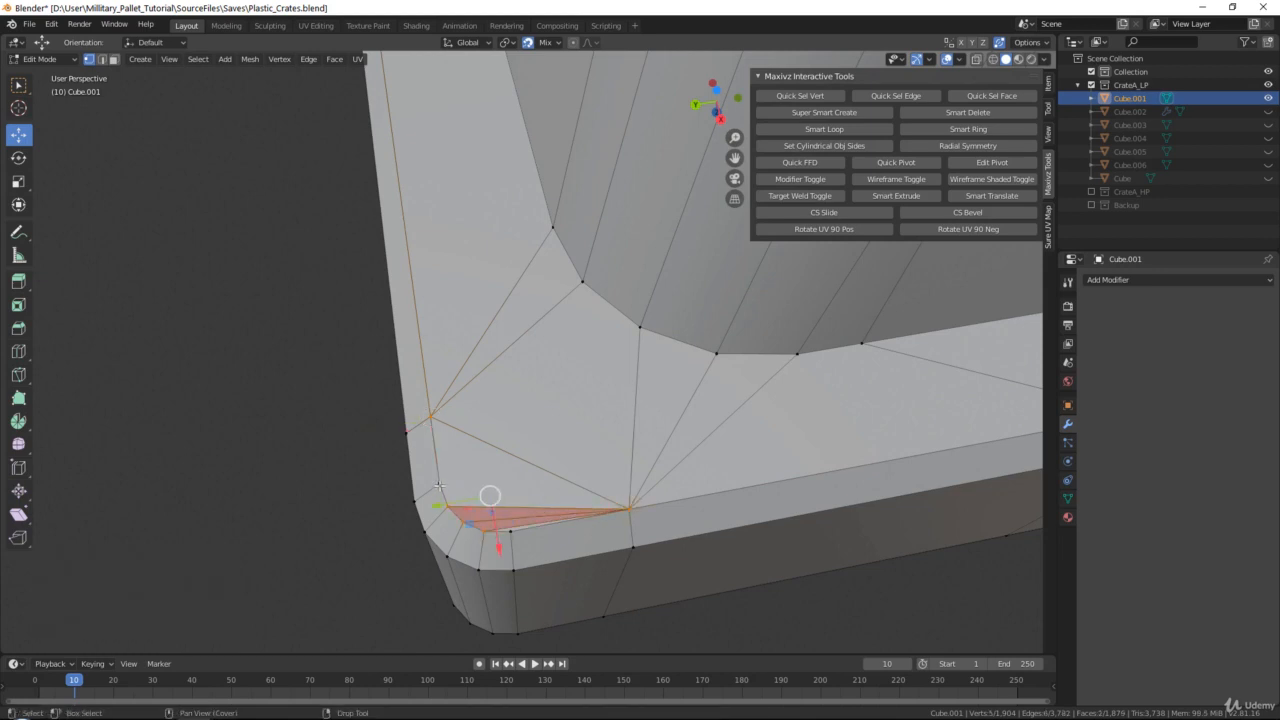
Try a knife cut from the rounded crate corner to the foot's base corner, then undo the corner cuts and the short-rim weld
key(k)
click(439, 484)
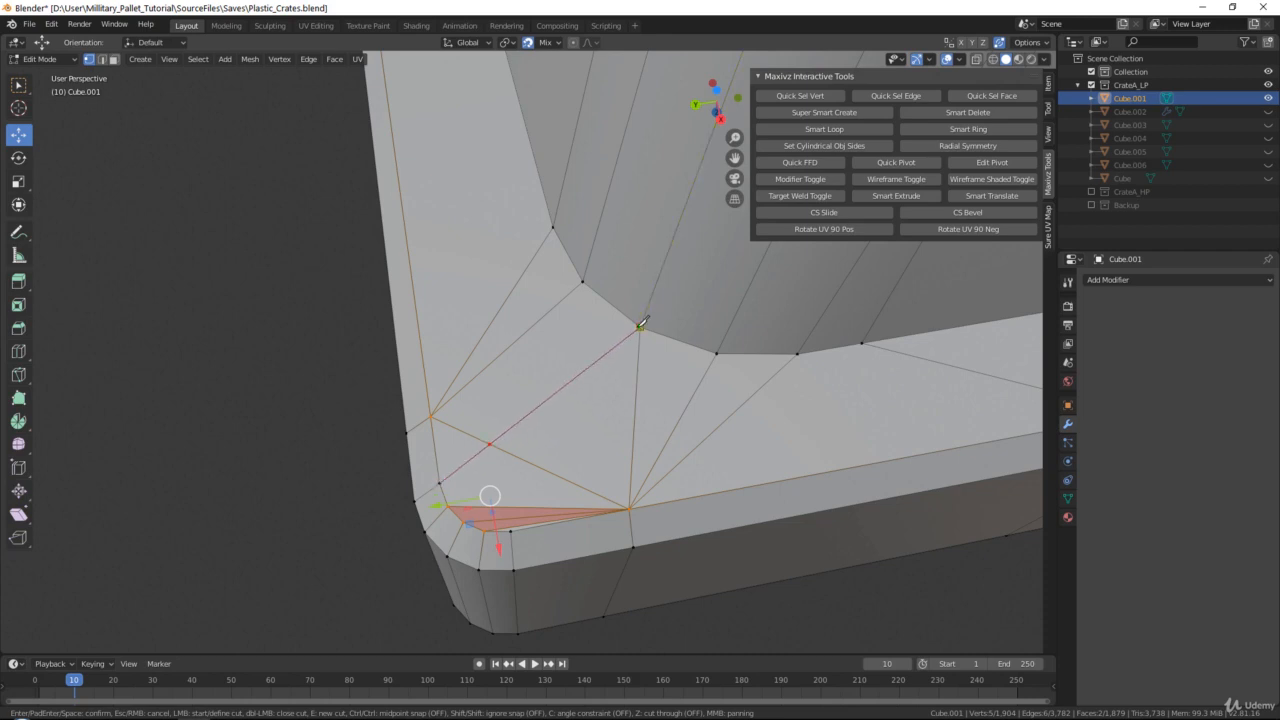
click(641, 325)
key(Return)
key(ctrl+z)
key(ctrl+z)
key(ctrl+z)
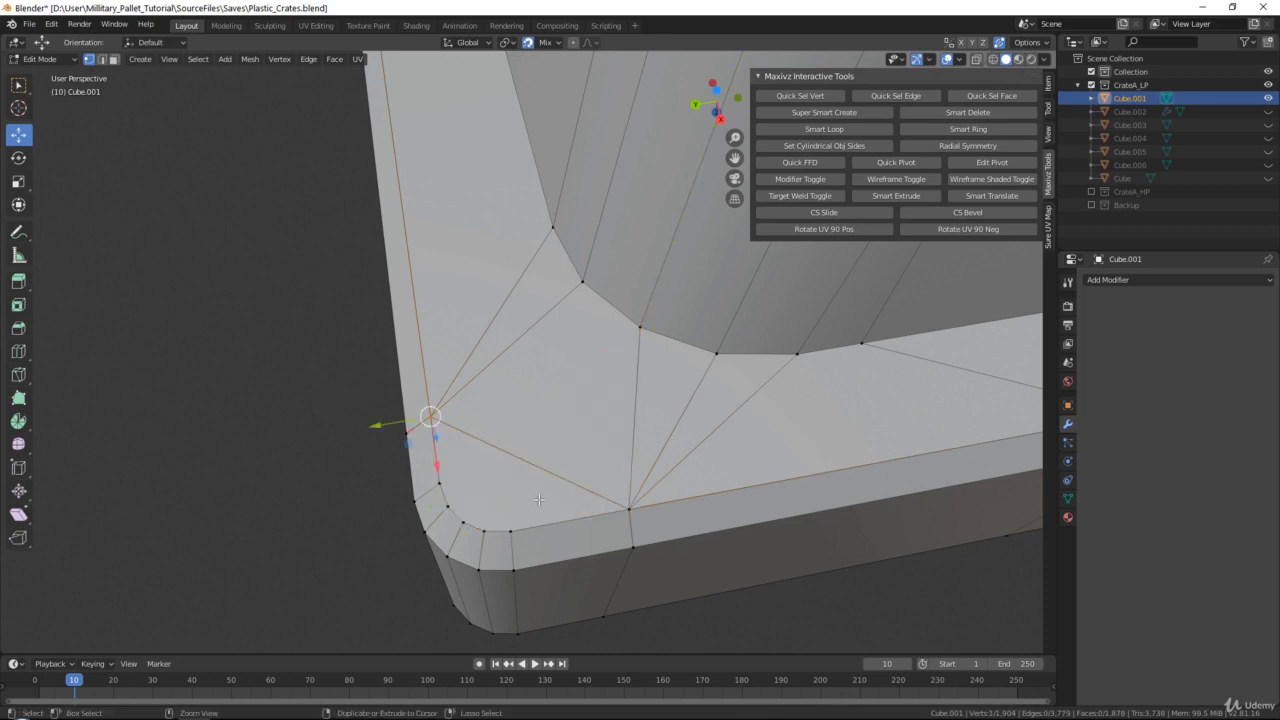
Knife-cut from the surface vertex near the crate corner to each vertex of the rounded rim corner, then clear the selection
key(k)
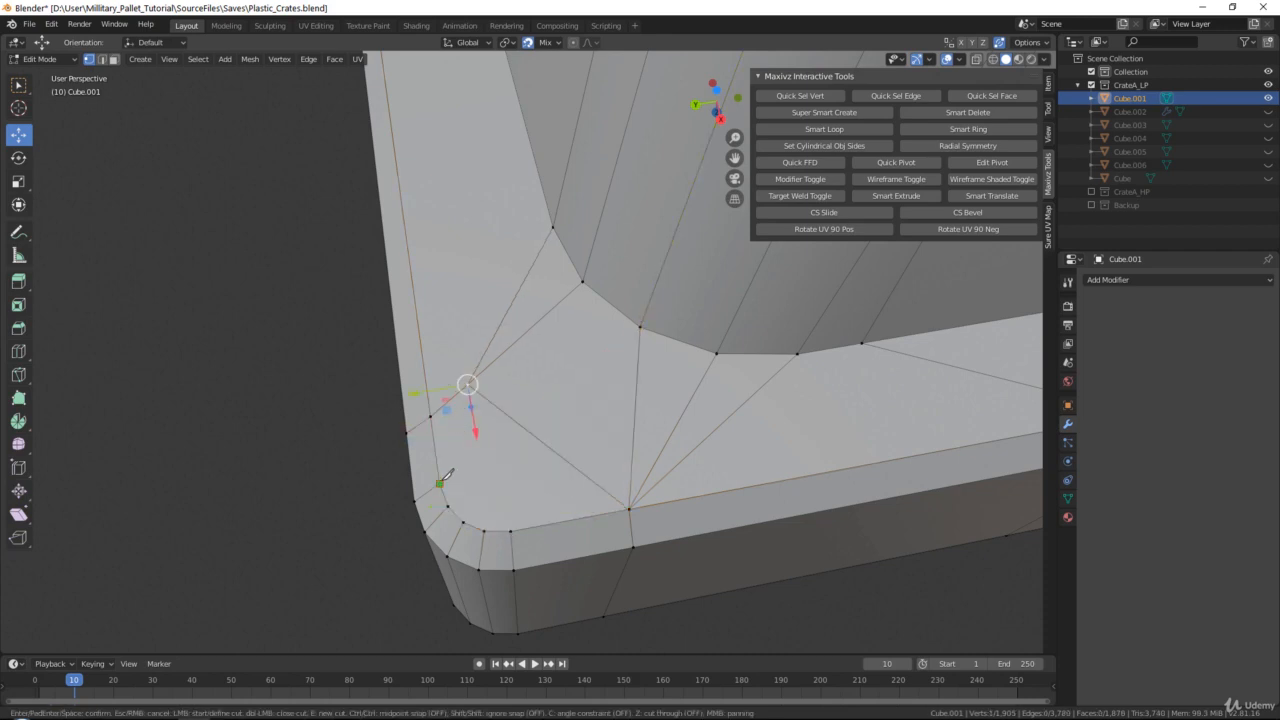
click(469, 383)
click(452, 500)
key(Return)
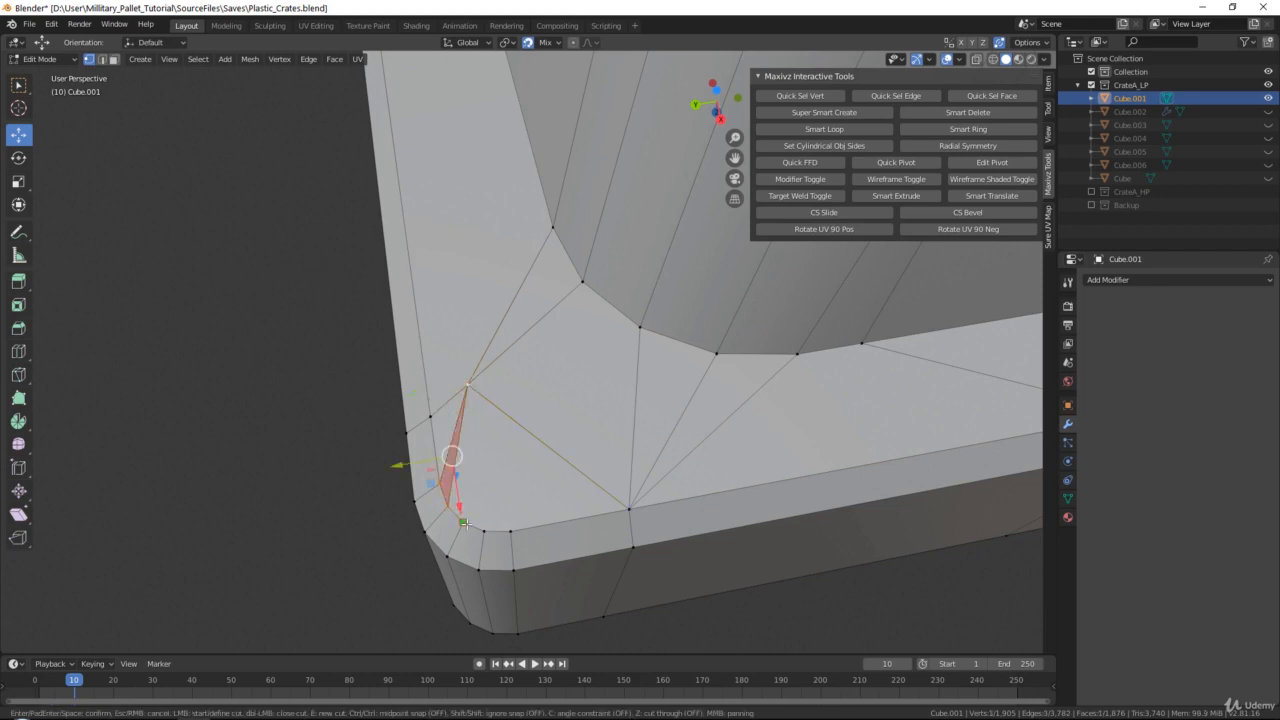
click(468, 385)
click(485, 530)
key(Return)
key(k)
click(510, 531)
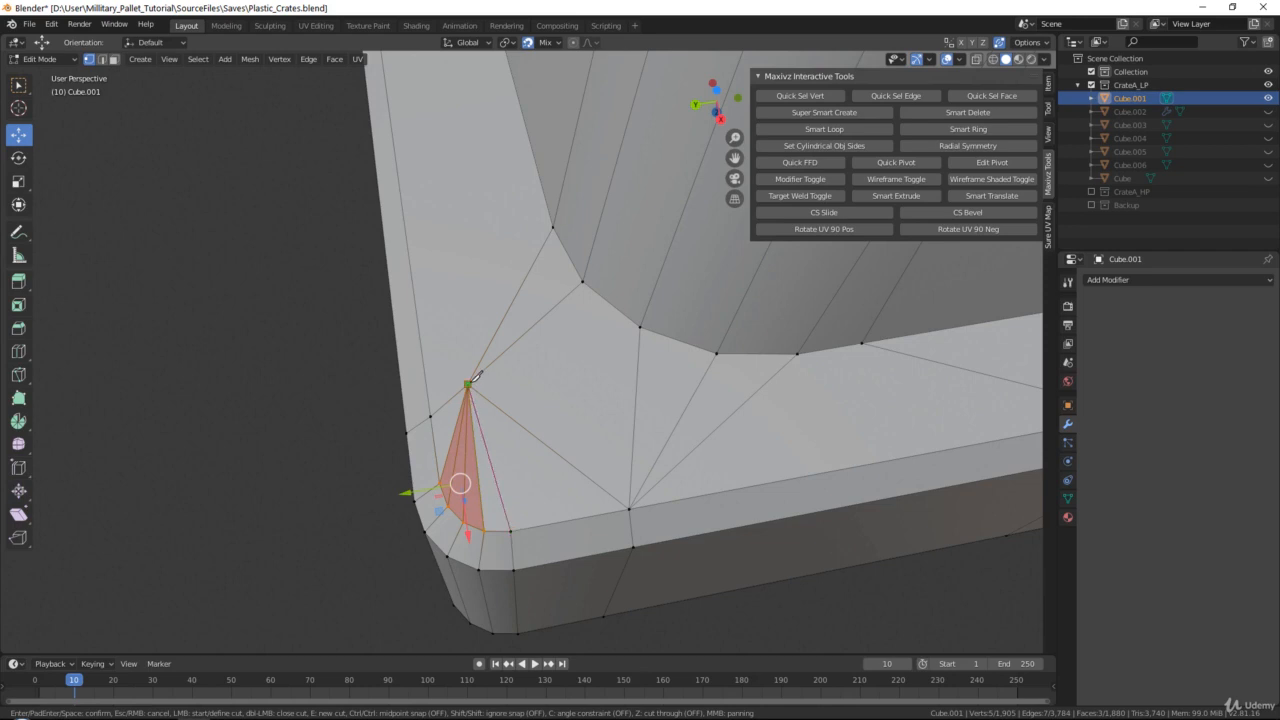
click(468, 385)
key(Return)
click(326, 337)
Weld the two surface vertices beside the foot's short-rim corner into the adjacent rim vertex and edge-line vertex
scroll(326, 337, down, 7)
scroll(495, 400, up, 6)
shift+middle_drag(470, 220, 513, 444)
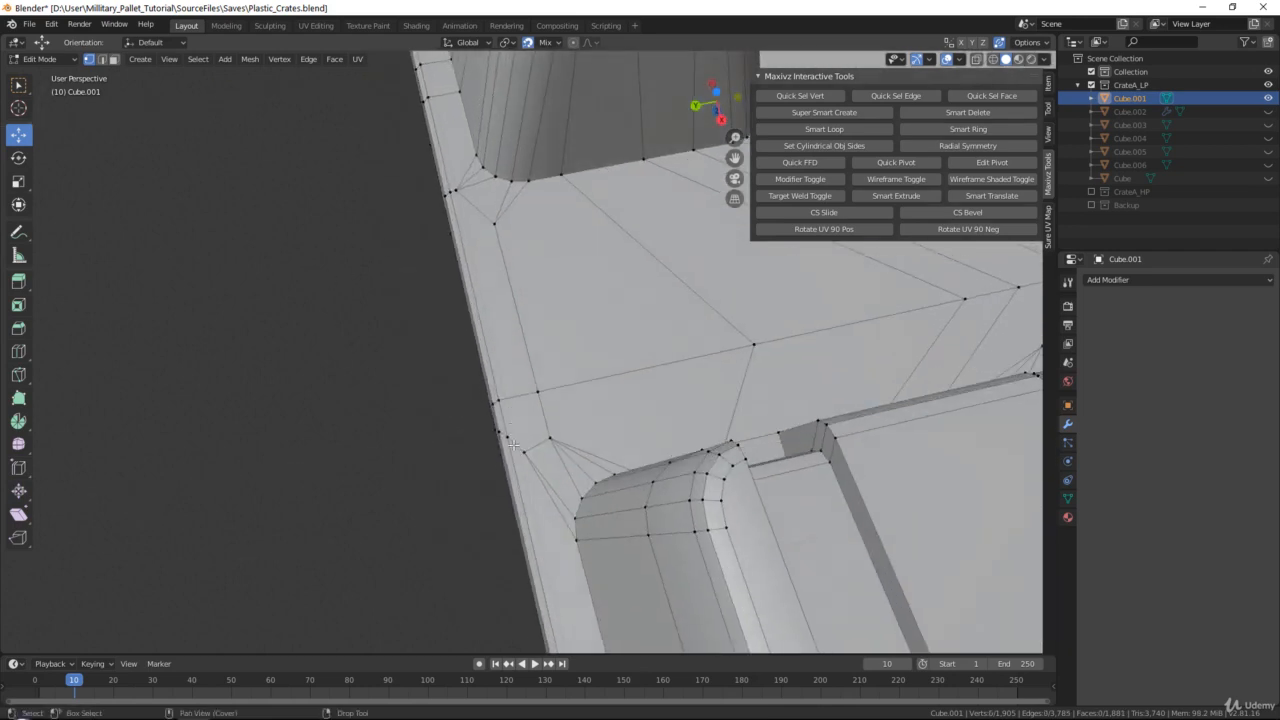
scroll(513, 444, up, 2)
drag(525, 485, 547, 400)
click(566, 458)
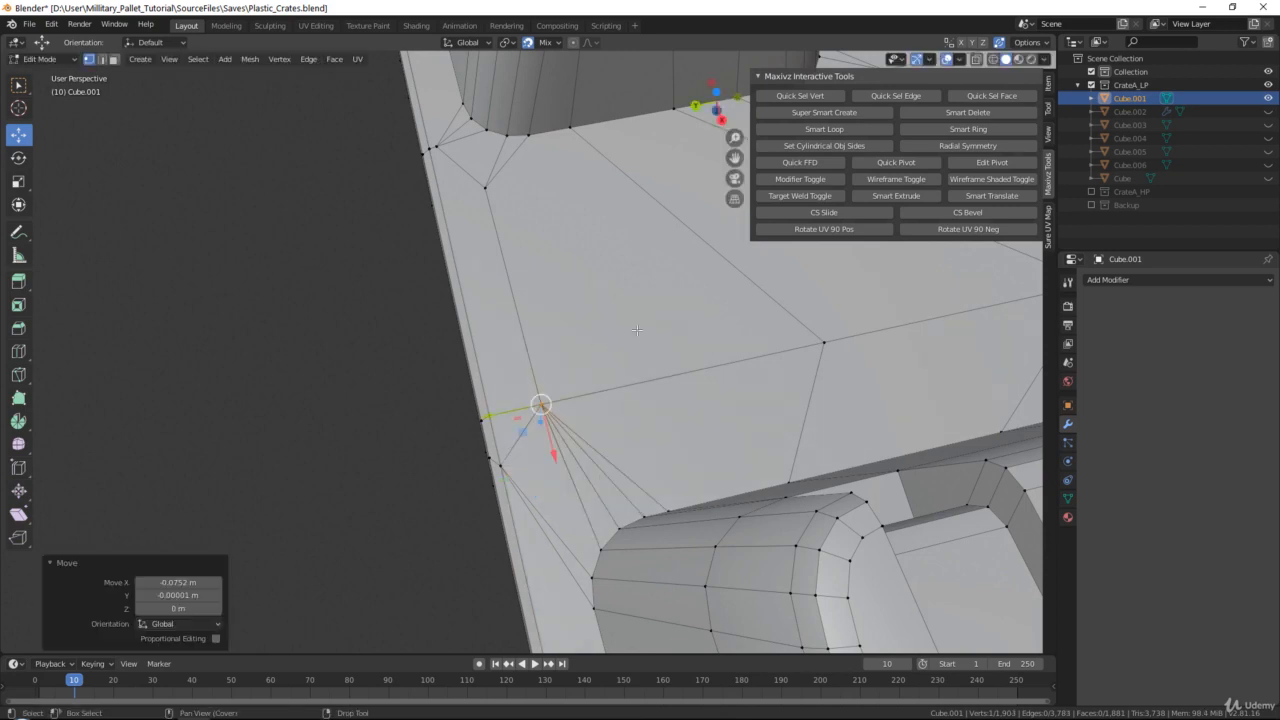
Weld the facing corner foot's two surface vertices into the short-rim vertex and the edge-line vertex between the feet
shift+middle_drag(500, 165, 531, 372)
click(465, 345)
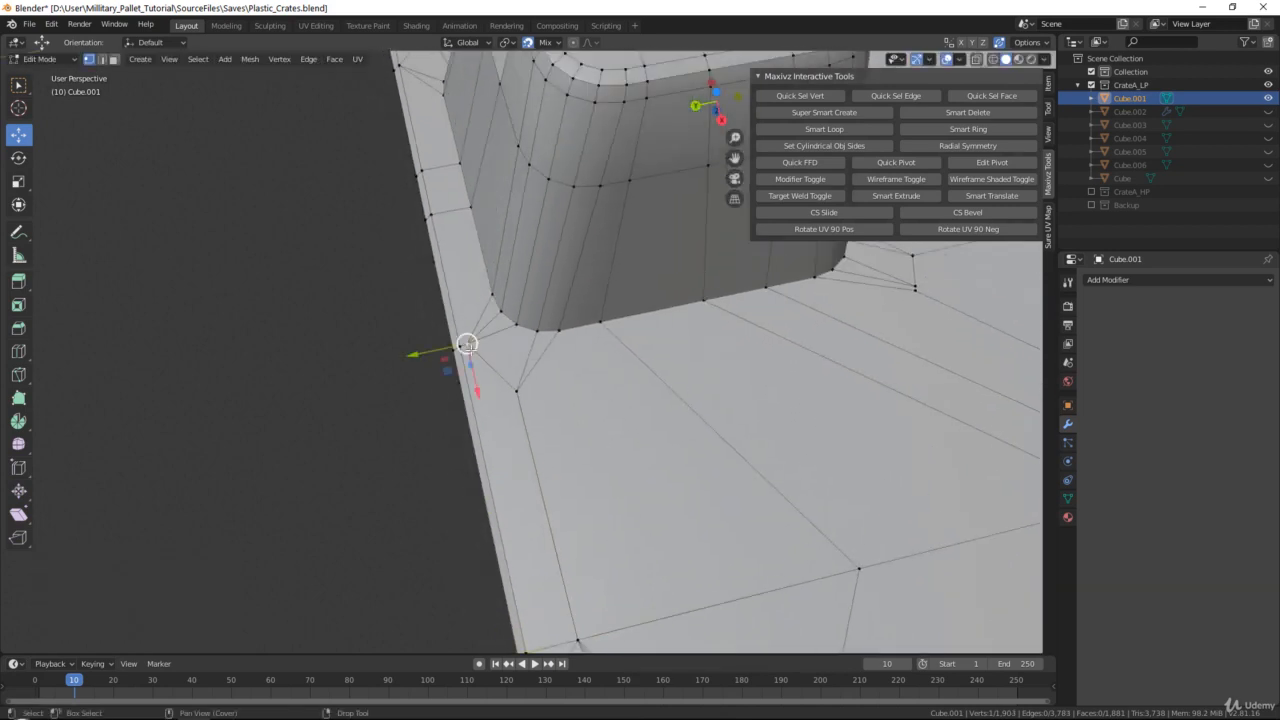
drag(467, 345, 459, 348)
shift+middle_drag(555, 231, 523, 384)
shift+middle_drag(497, 546, 505, 362)
click(493, 361)
drag(491, 360, 549, 603)
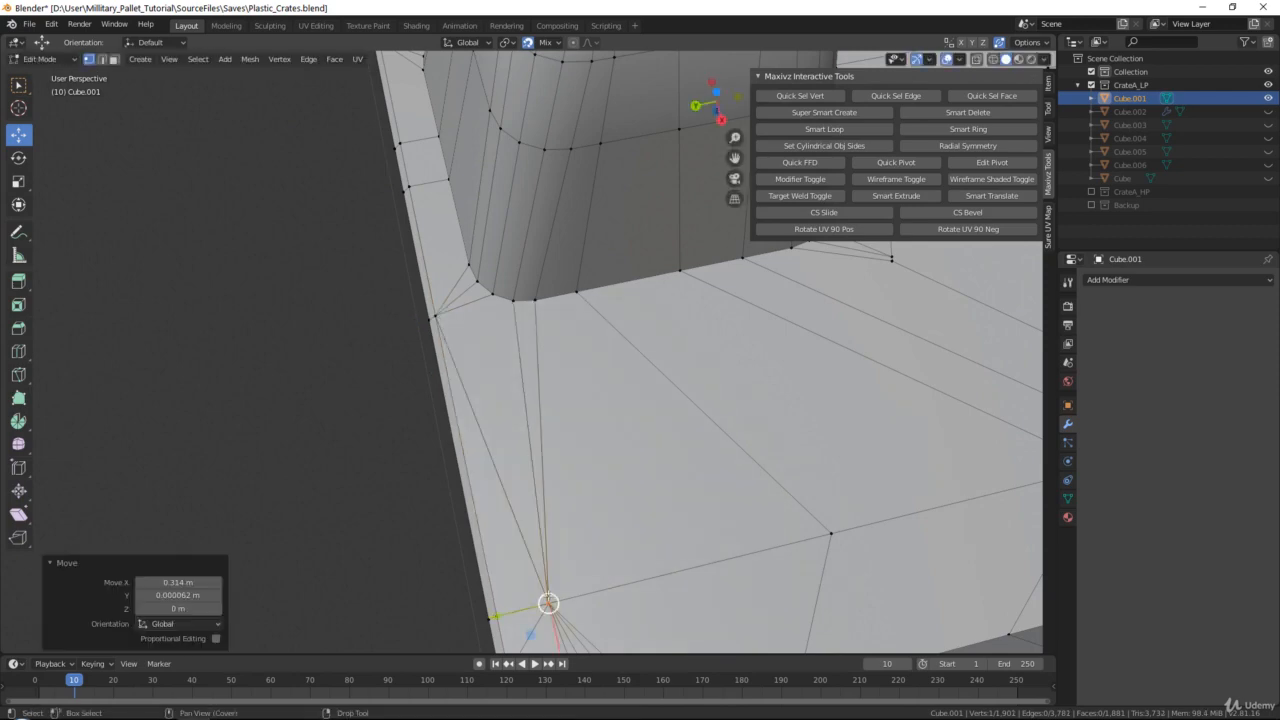
Inspect the crate base's underside around all feet and along the rim for remaining redundant vertices
shift+middle_drag(535, 190, 590, 456)
shift+middle_drag(563, 240, 532, 426)
scroll(532, 426, down, 8)
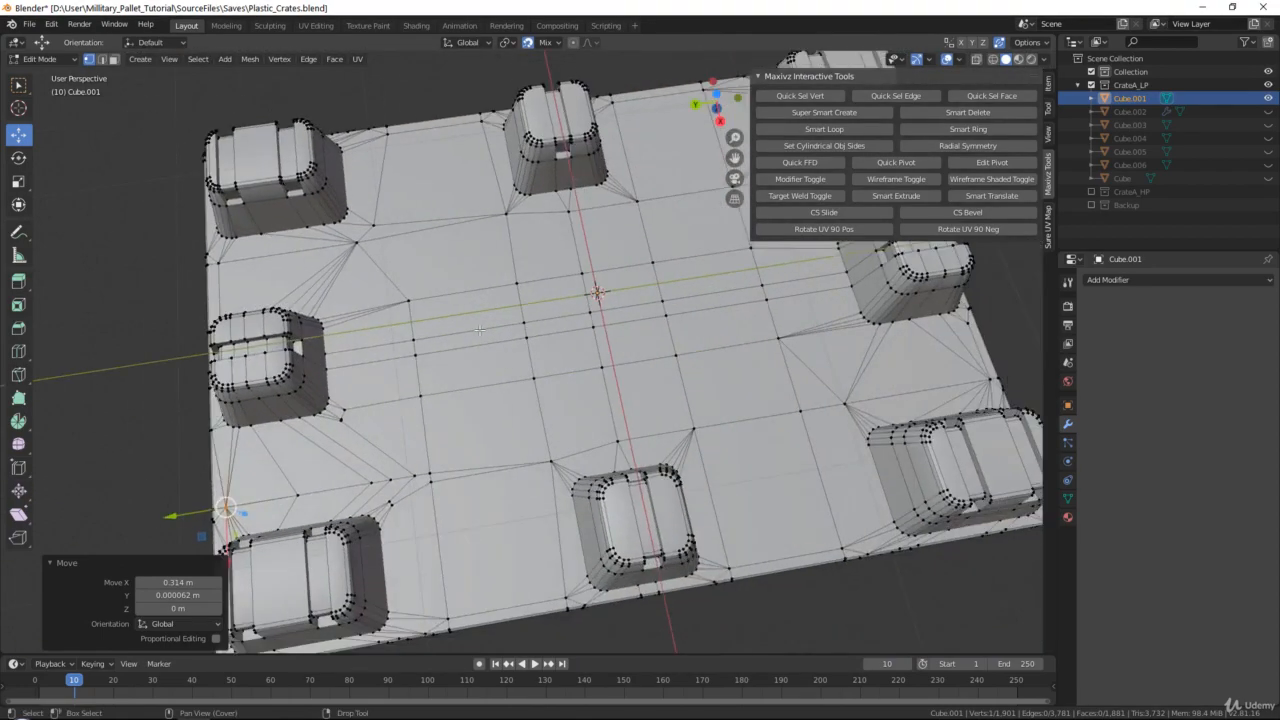
scroll(479, 330, down, 1)
middle_drag(479, 330, 510, 334)
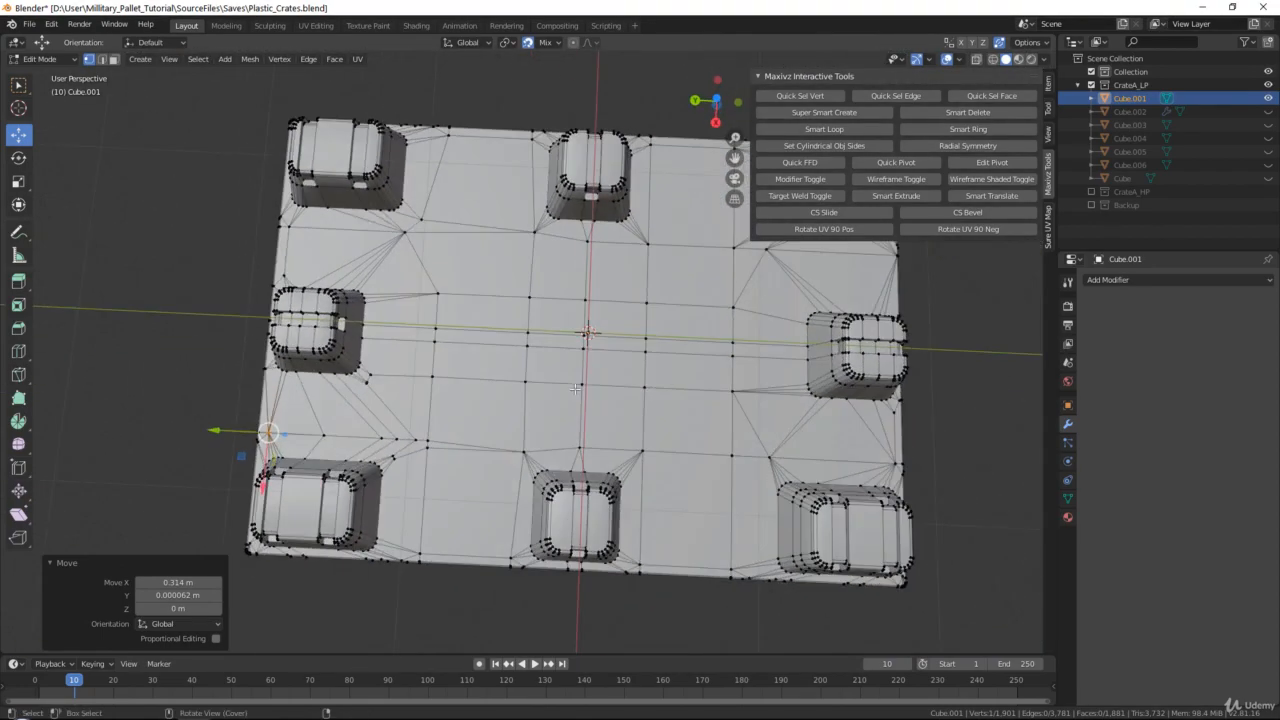
shift+middle_drag(600, 330, 389, 364)
middle_drag(545, 290, 557, 423)
shift+middle_drag(640, 284, 678, 374)
scroll(750, 434, up, 5)
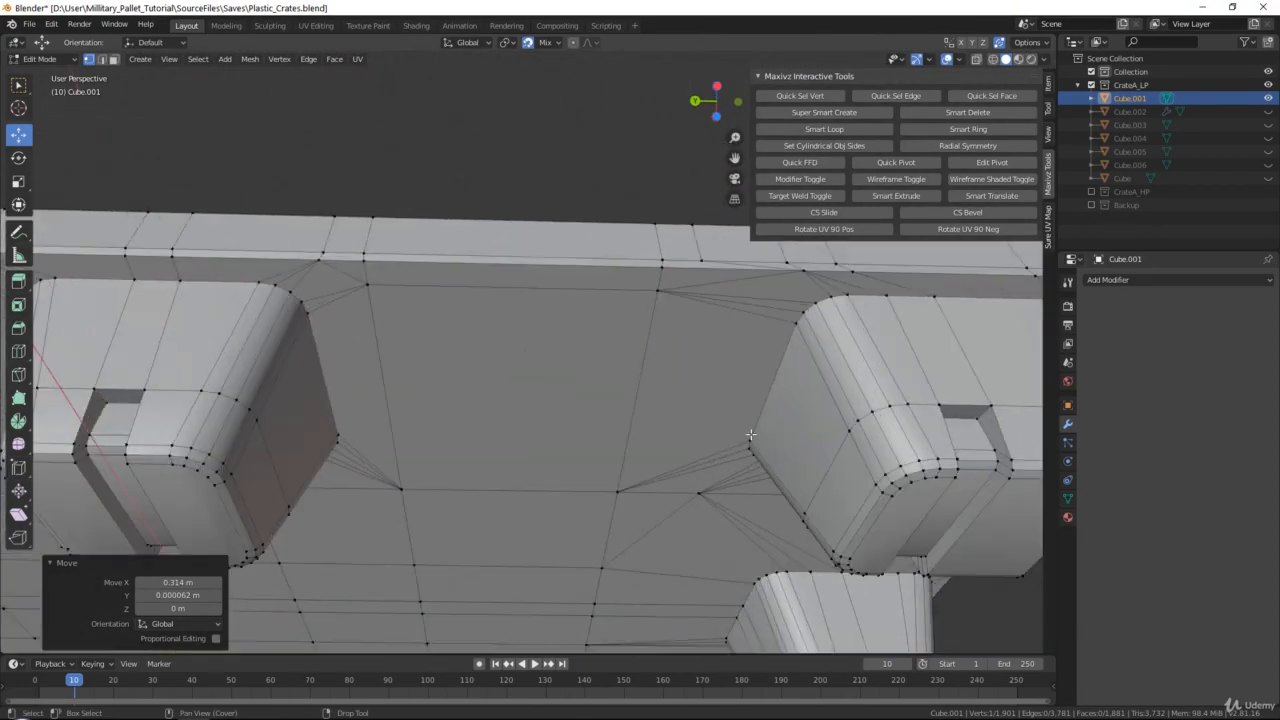
middle_drag(825, 449, 826, 411)
scroll(826, 411, down, 2)
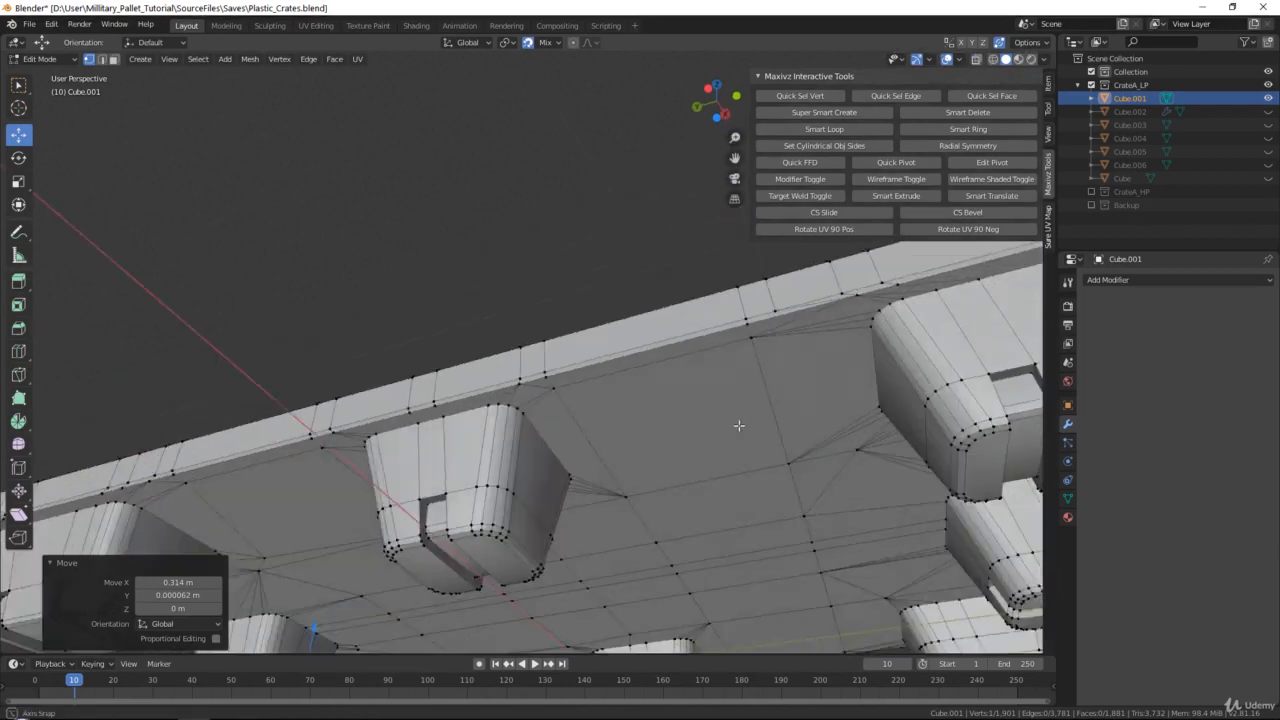
middle_drag(737, 426, 796, 412)
shift+middle_drag(790, 410, 508, 470)
scroll(640, 380, down, 5)
Return the crate base to Object Mode and save the file
key(Tab)
shift+middle_drag(508, 470, 618, 427)
scroll(598, 377, up, 4)
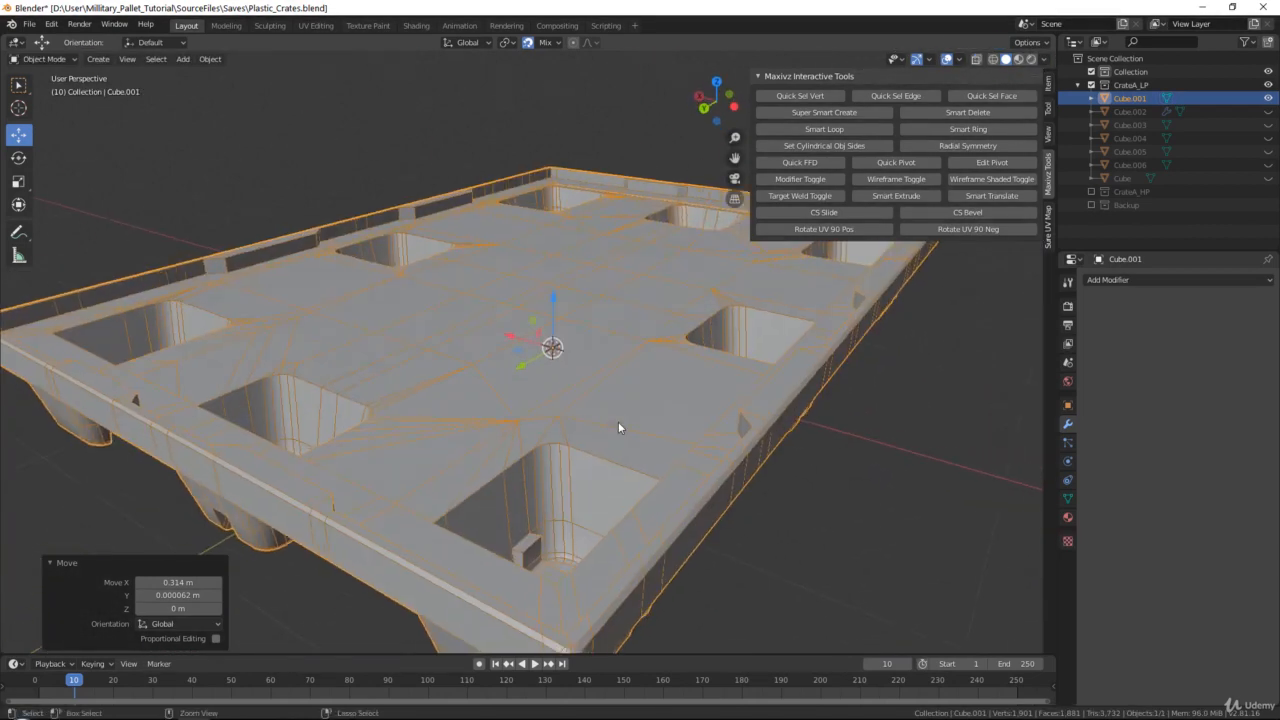
key(ctrl+s)
Unhide all remaining crate parts, deselect everything and save the file again
key(alt+h)
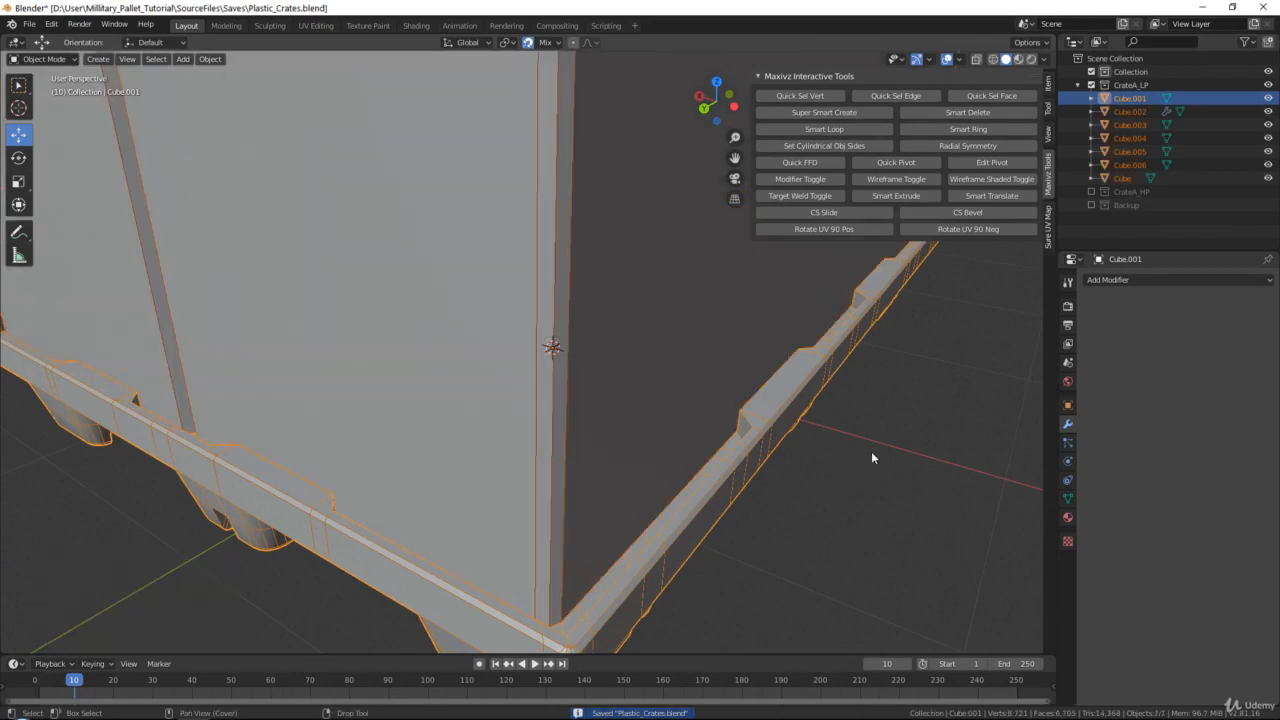
key(alt+a)
scroll(714, 385, down, 5)
middle_drag(570, 264, 248, 338)
key(ctrl+s)
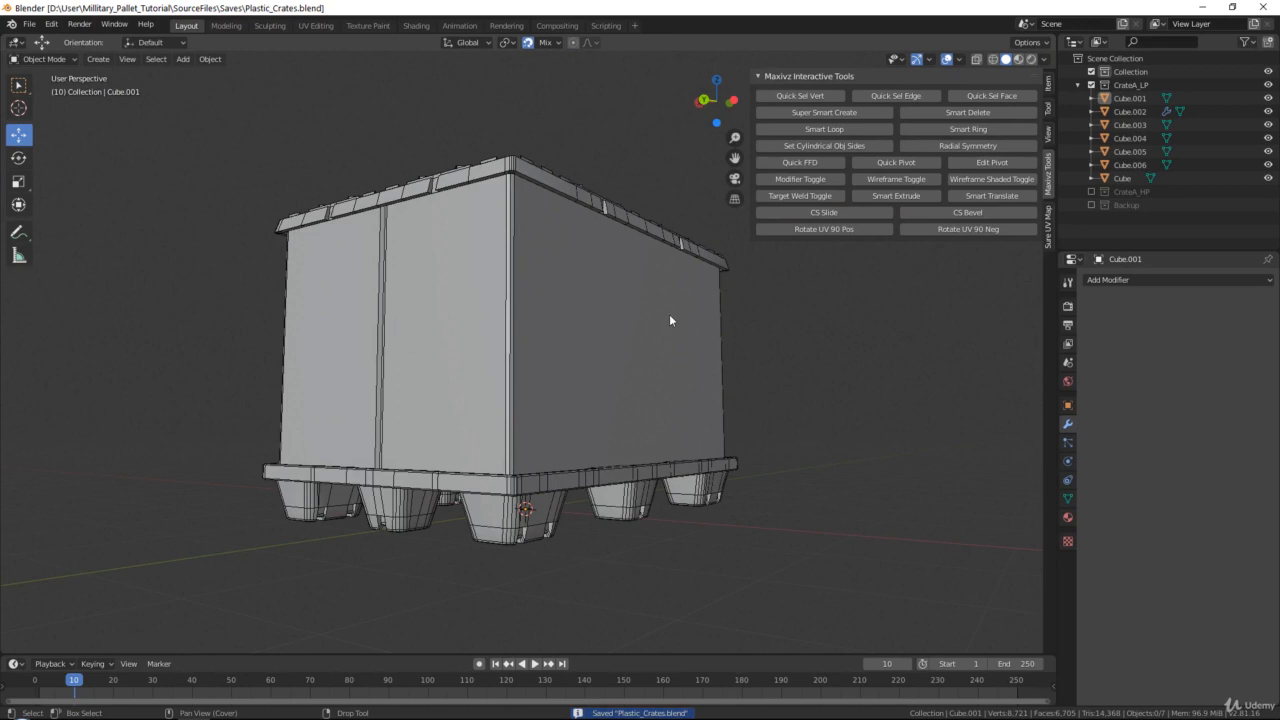
Examine the stacked black cases in the reference photo in Windows Photo Viewer, then put the photo aside
drag(1279, 318, 660, 2)
scroll(548, 190, down, 5)
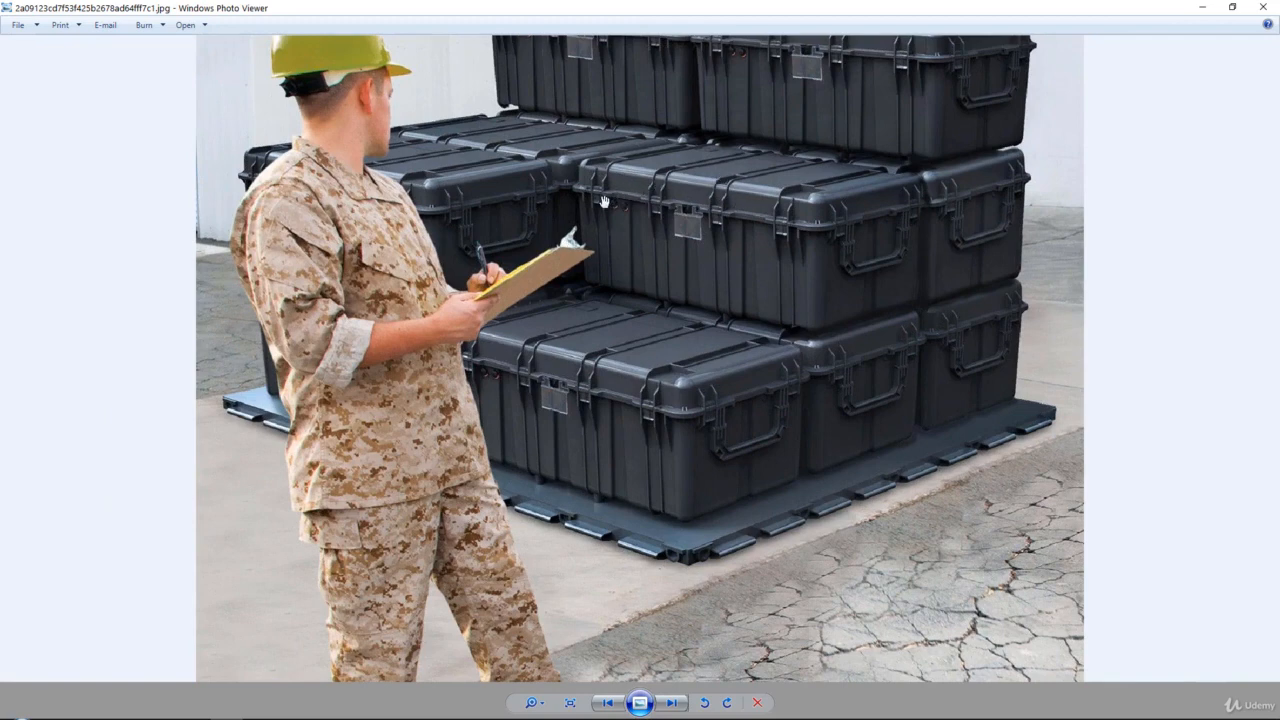
drag(764, 195, 756, 273)
drag(749, 5, 1279, 90)
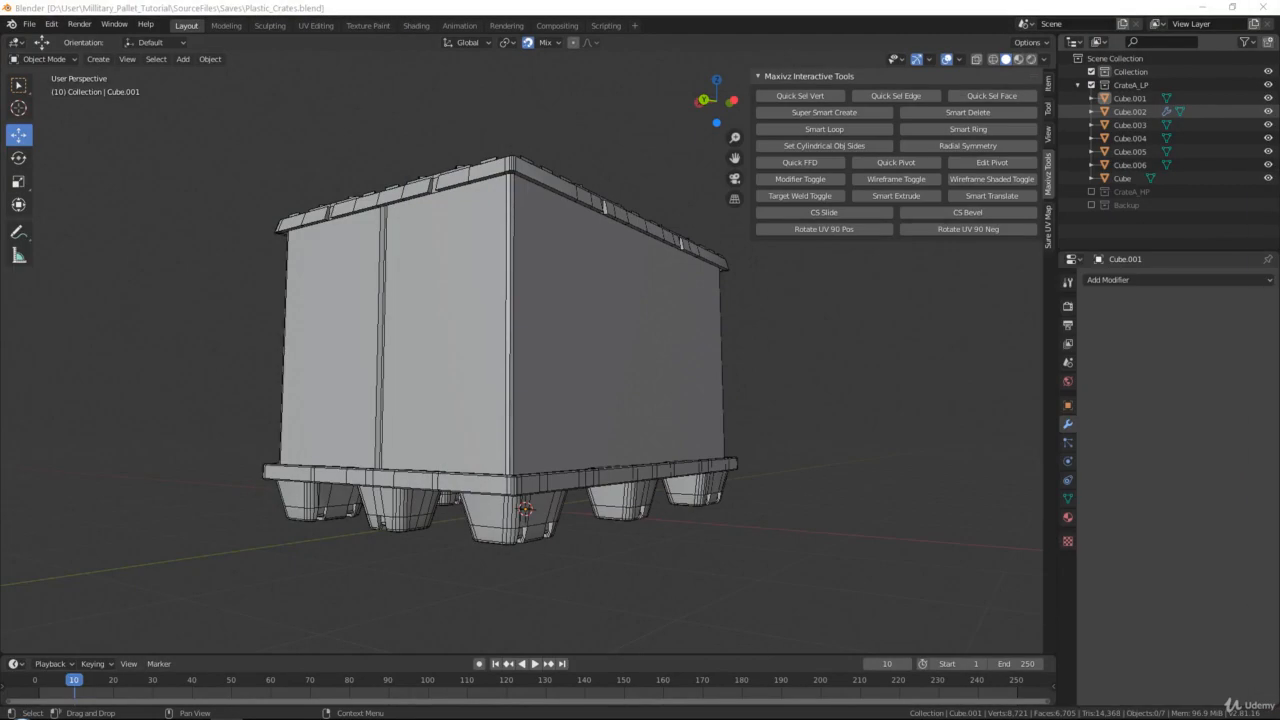